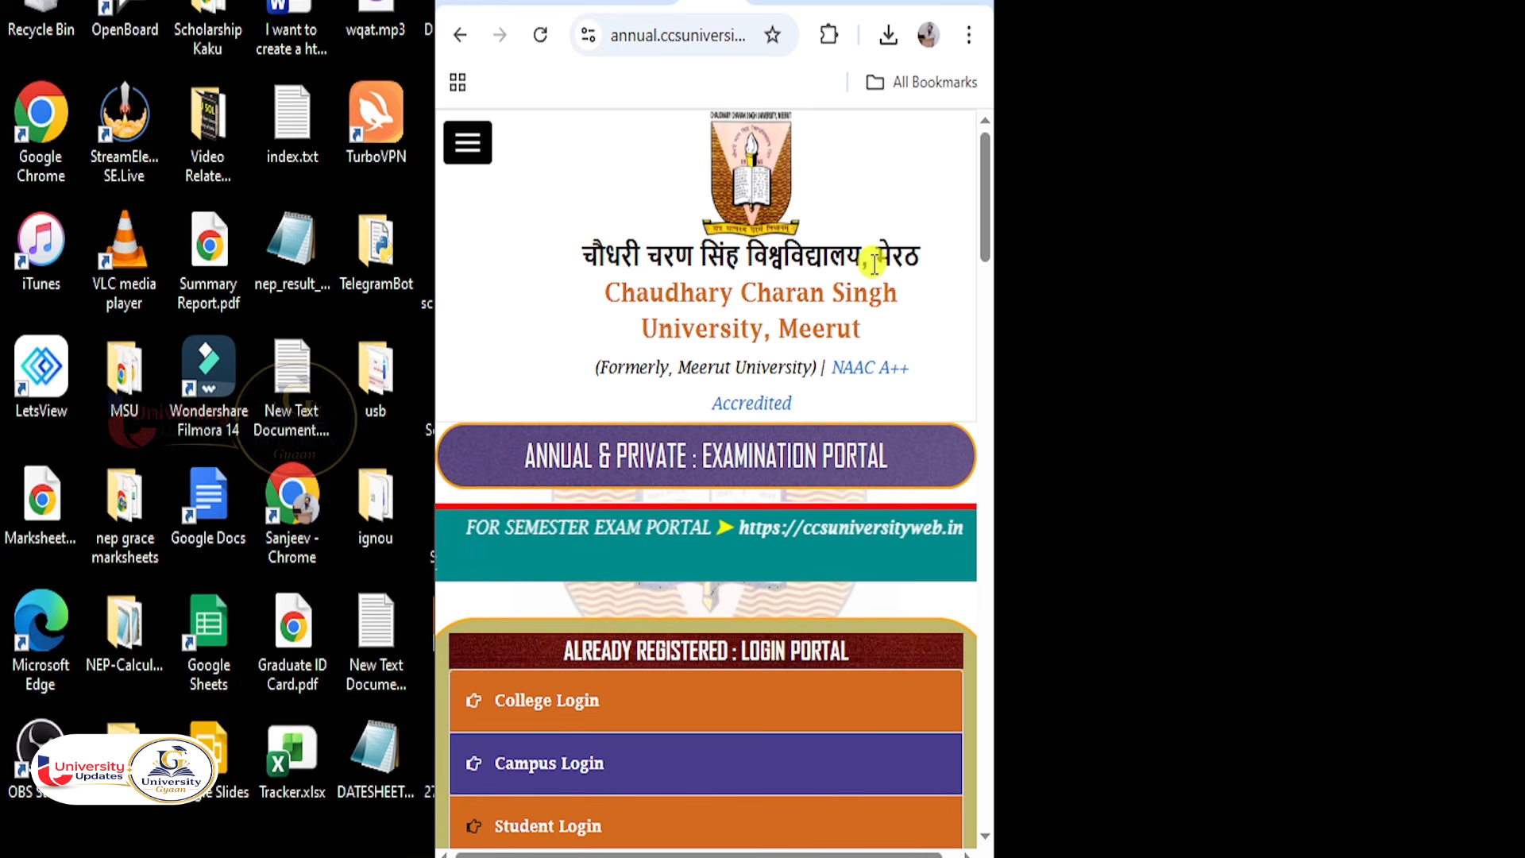
Go to the Examination Form Links page through the site navigation menu.
{"action": "left_click", "coordinate": [474, 159]}
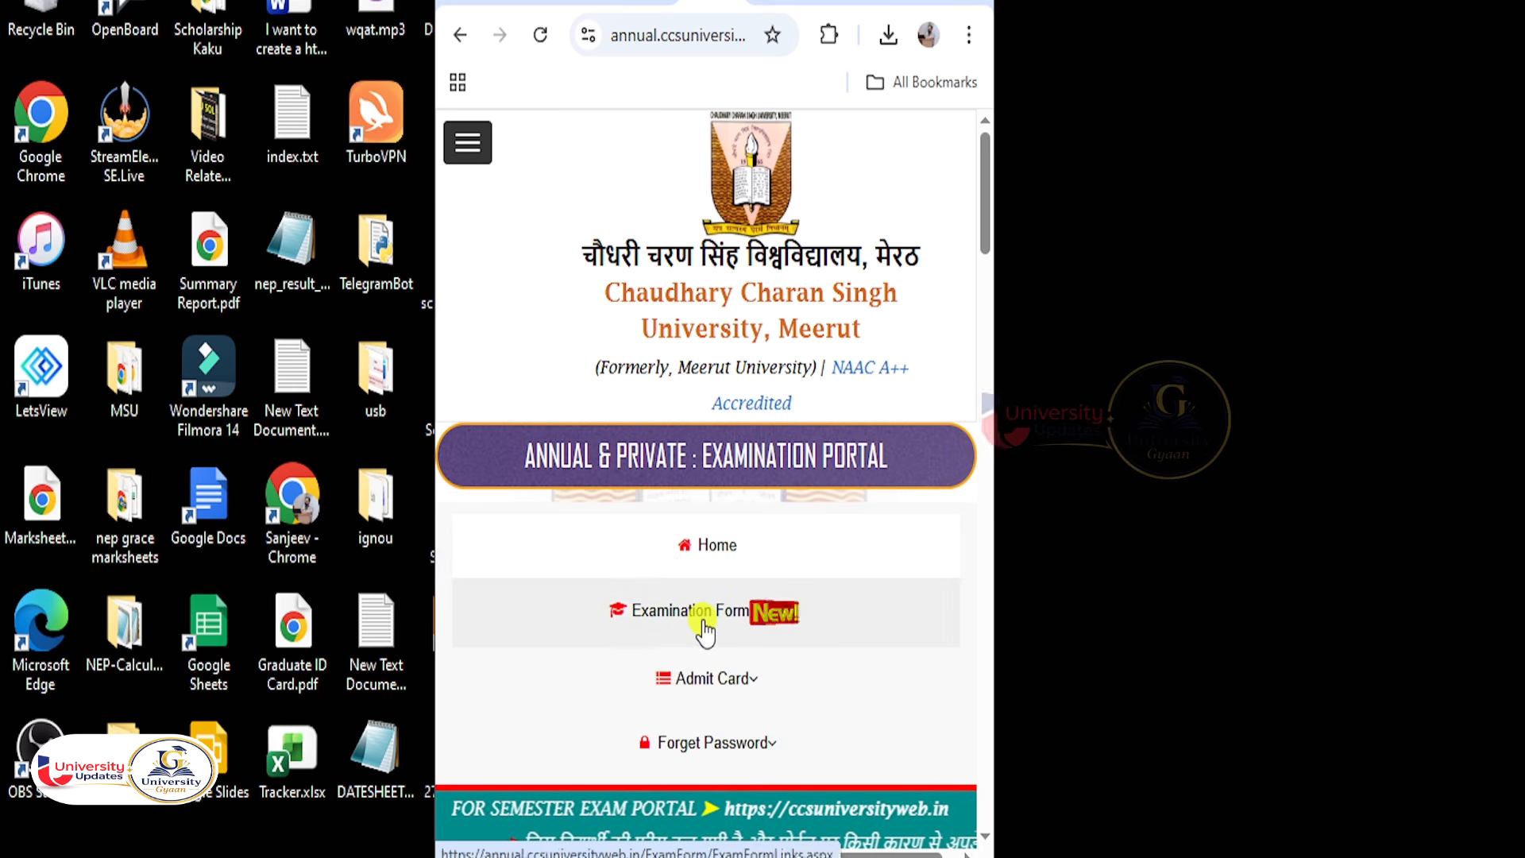
{"action": "left_click", "coordinate": [328, 350]}
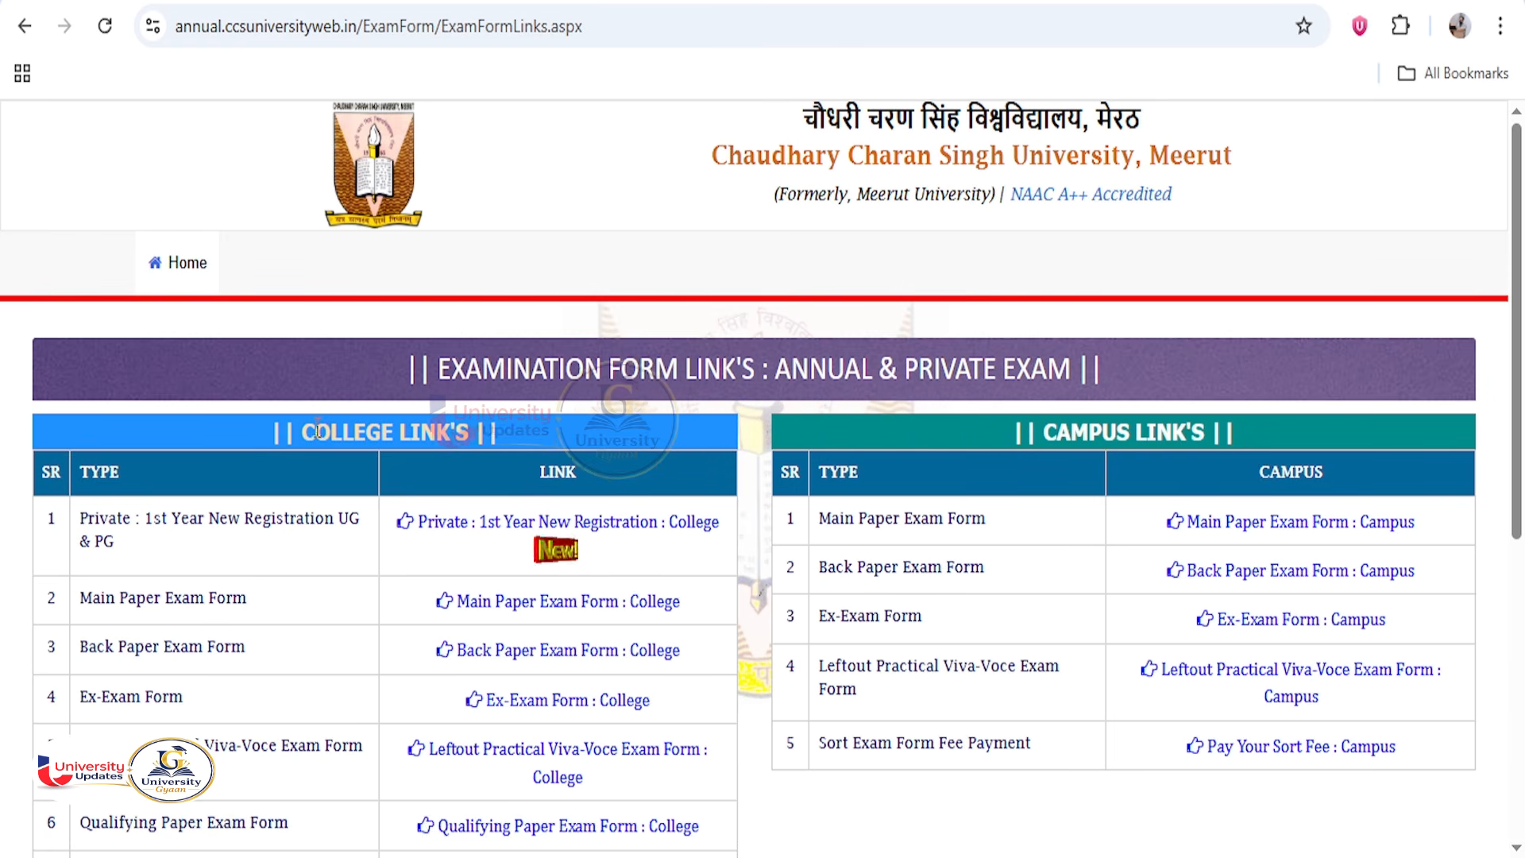
{"action": "left_click_drag", "start_coordinate": [302, 432], "coordinate": [510, 433]}
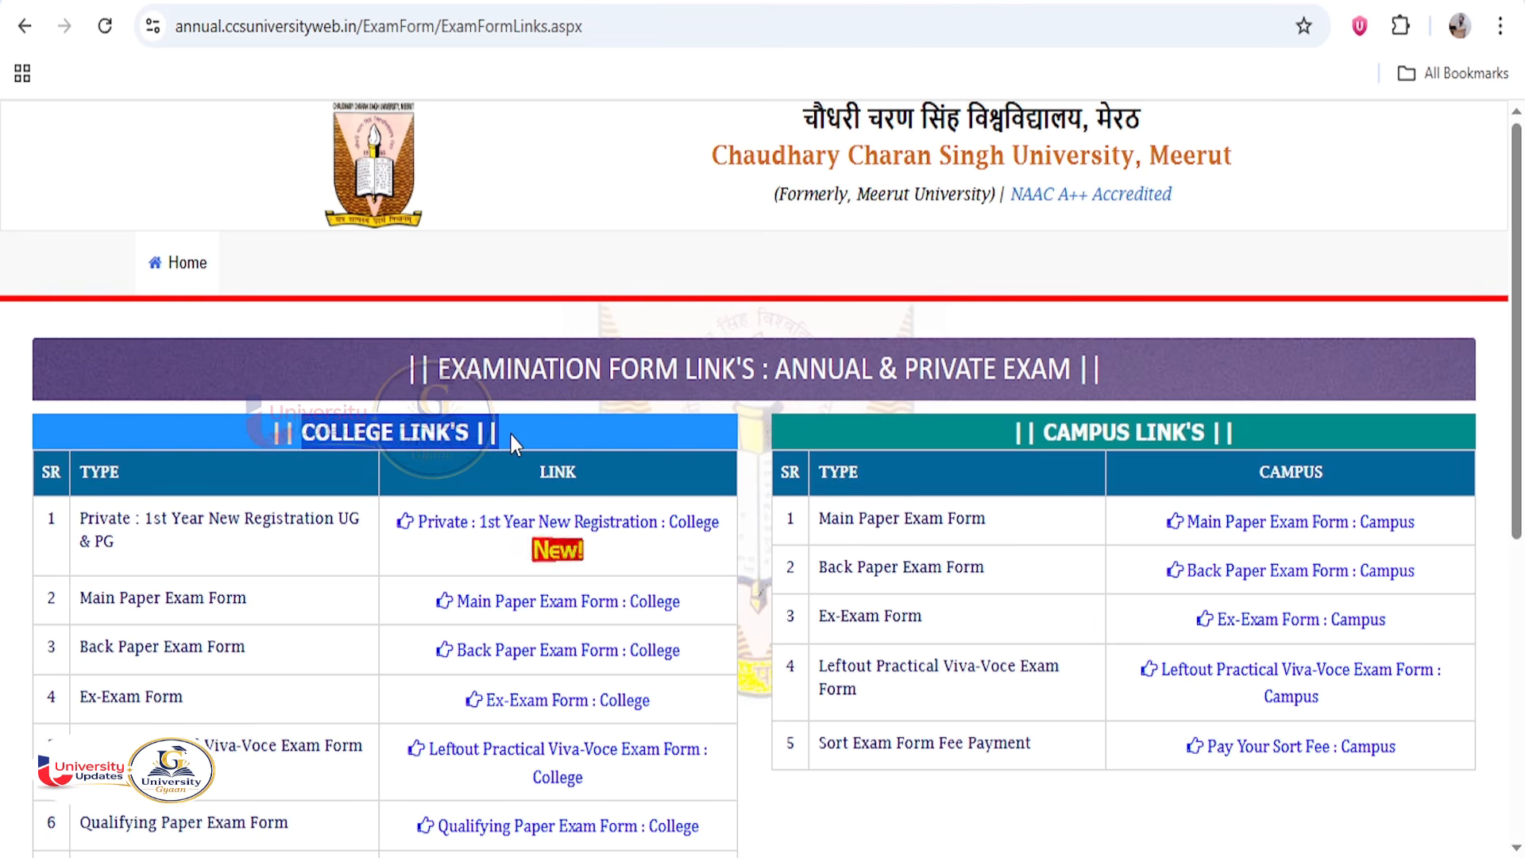
{"action": "scroll", "coordinate": [450, 556], "scroll_direction": "down", "scroll_amount": 1}
{"action": "scroll", "coordinate": [451, 556], "scroll_direction": "down", "scroll_amount": 1}
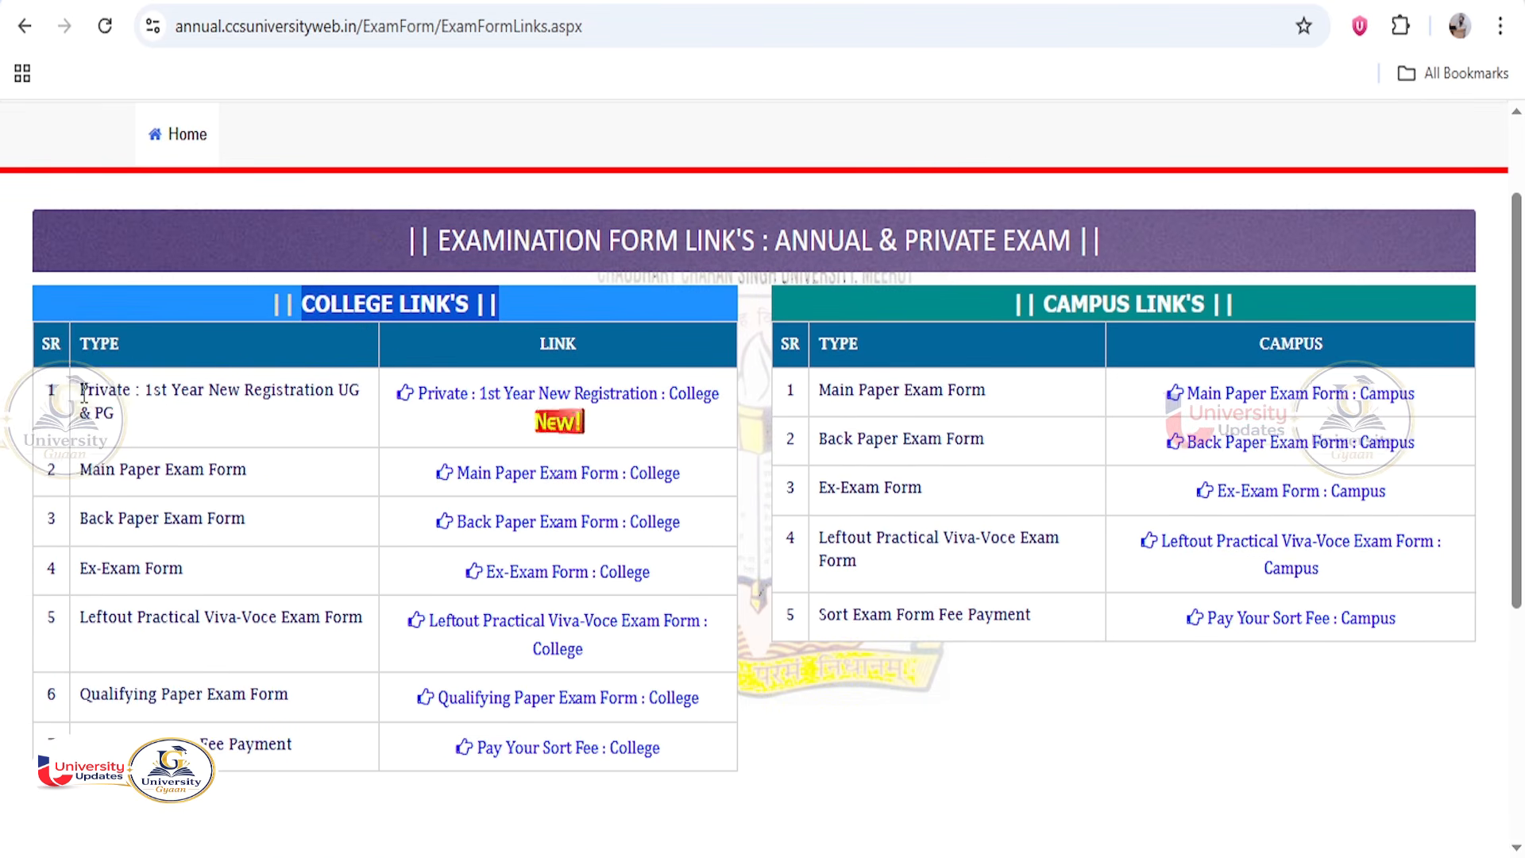
{"action": "left_click_drag", "start_coordinate": [80, 388], "coordinate": [122, 411]}
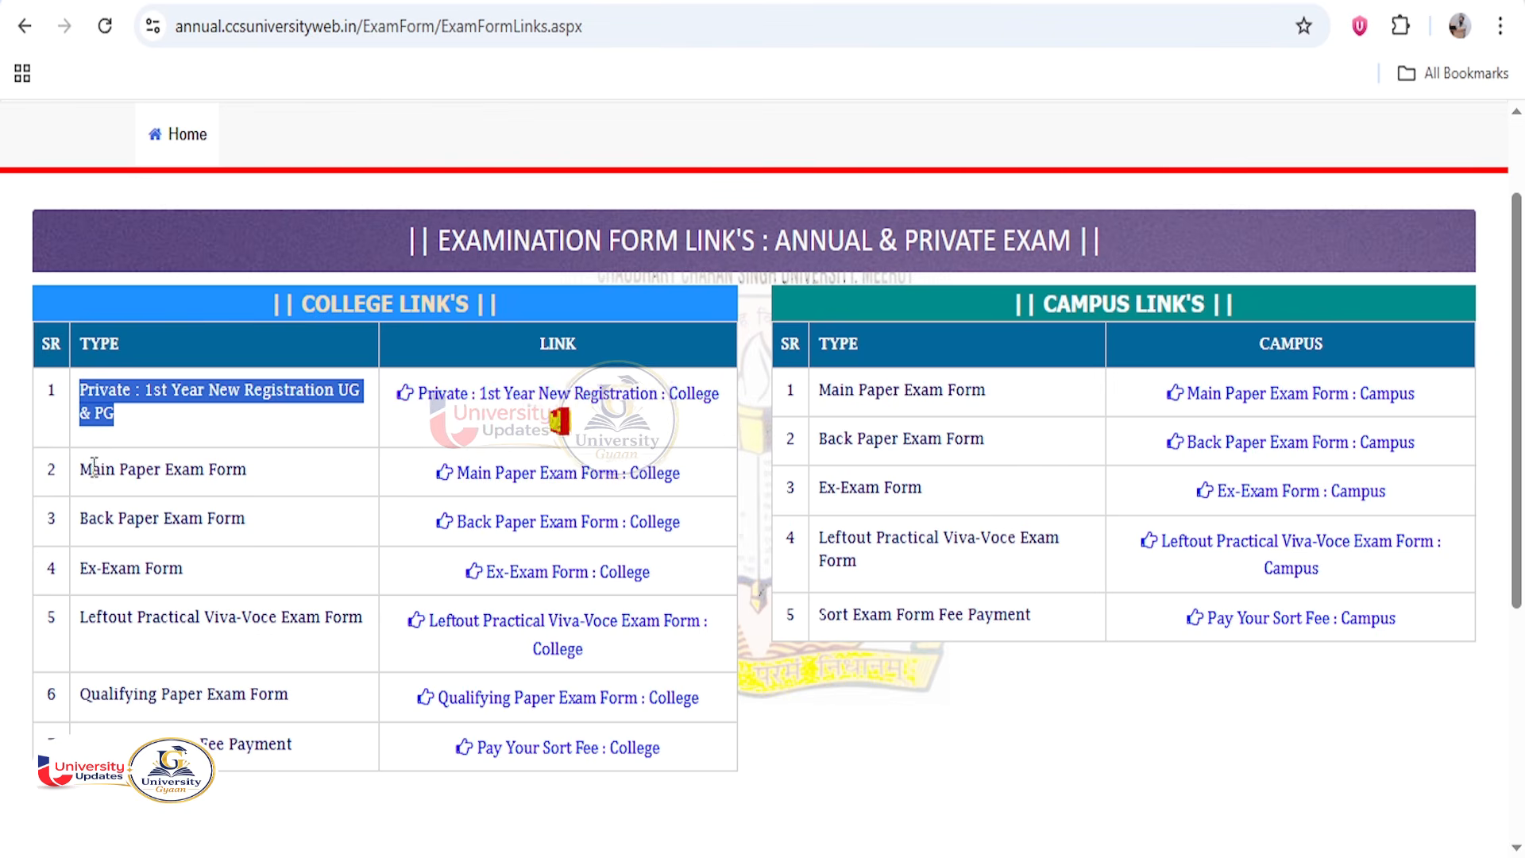
{"action": "left_click_drag", "start_coordinate": [88, 469], "coordinate": [260, 470]}
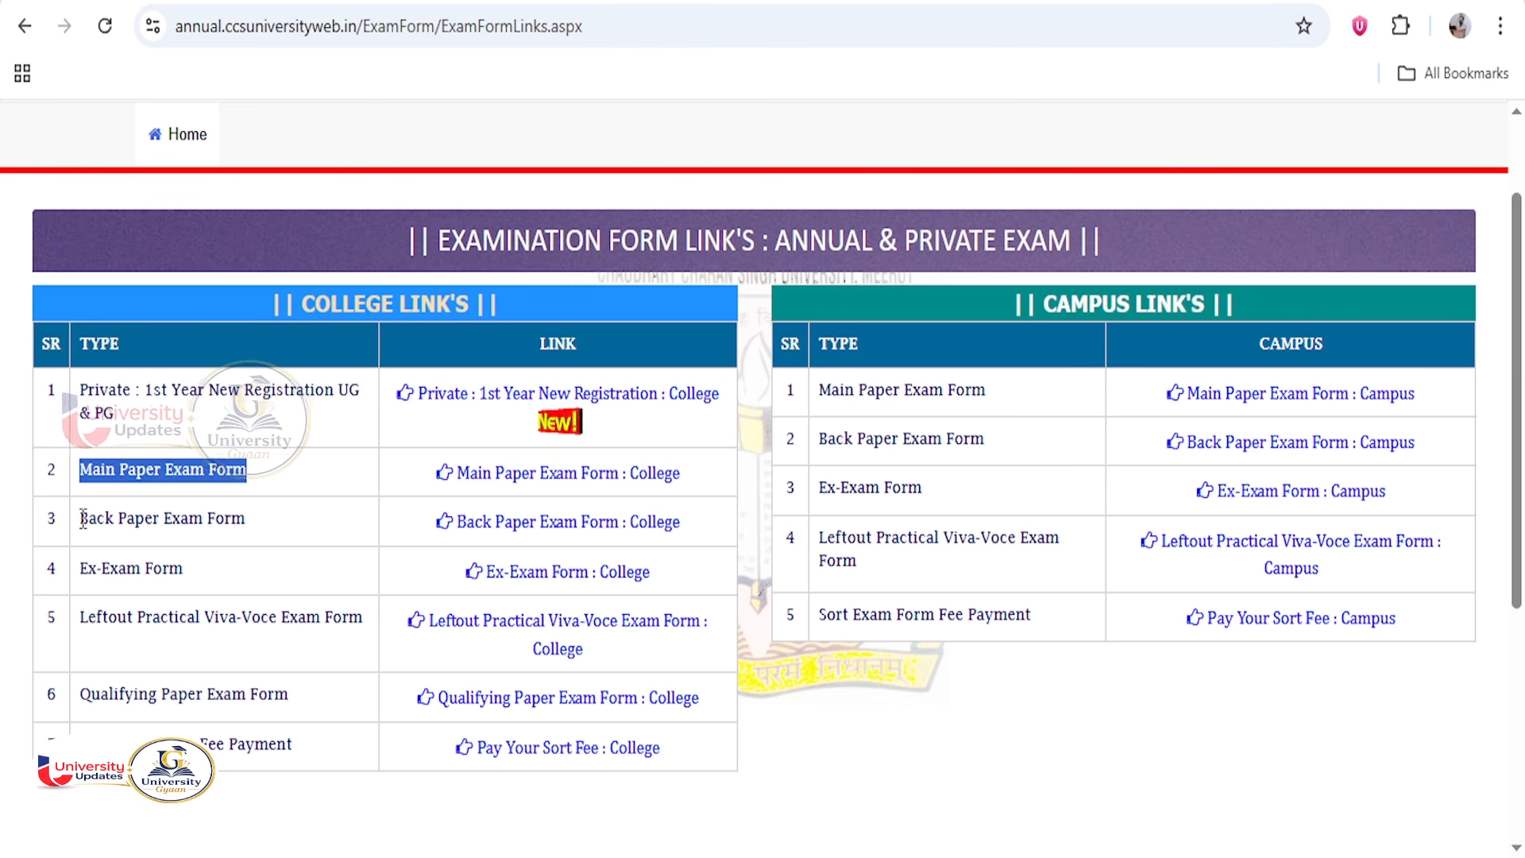
{"action": "left_click_drag", "start_coordinate": [79, 518], "coordinate": [247, 516]}
{"action": "left_click", "coordinate": [248, 506]}
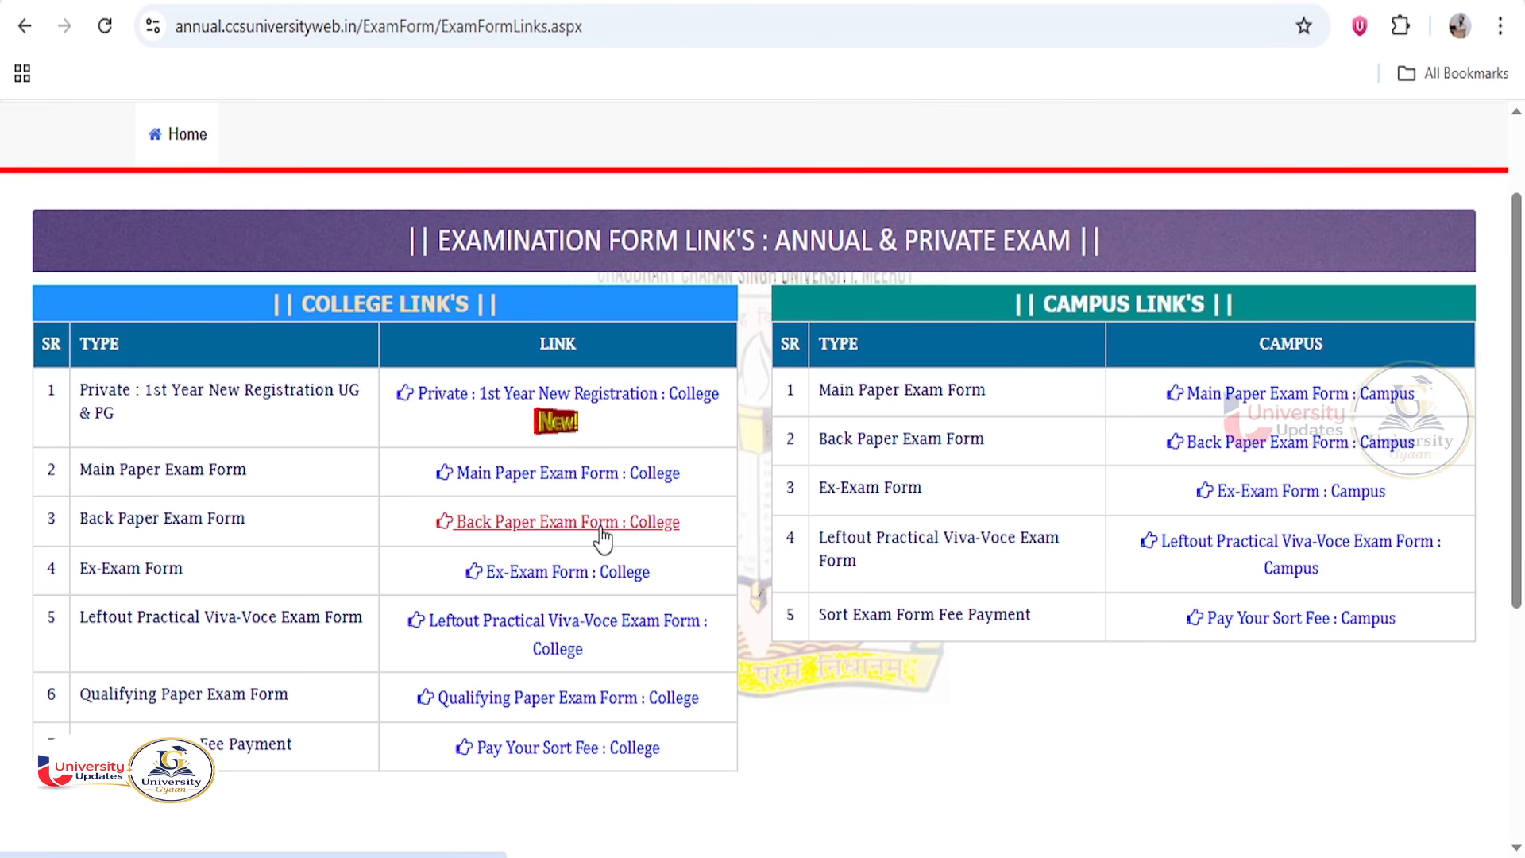
{"action": "left_click_drag", "start_coordinate": [88, 569], "coordinate": [184, 569]}
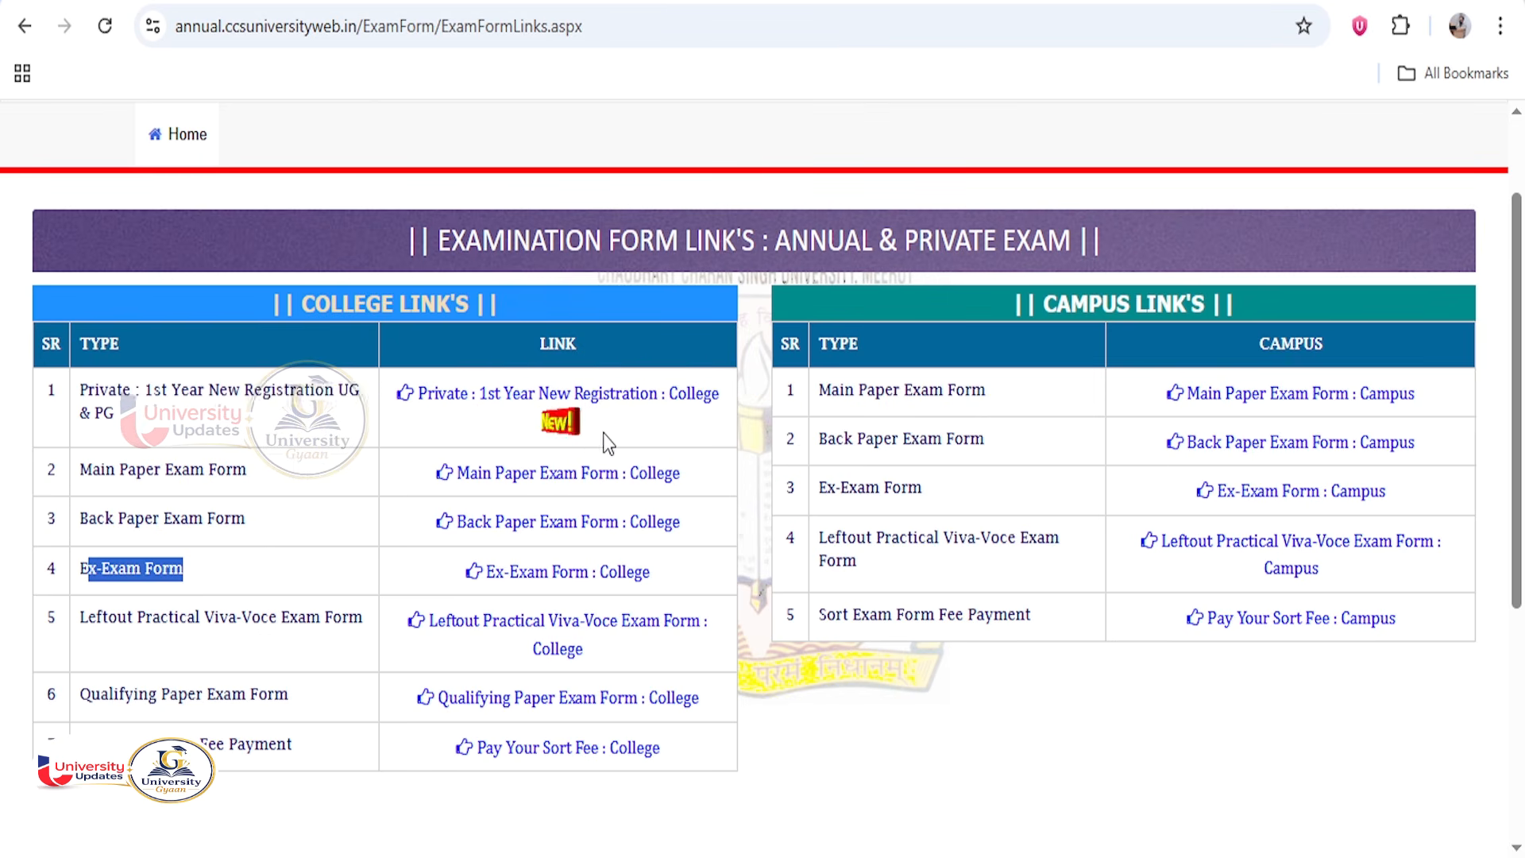
Open the Private 1st Year Exam Form - PG : College registration form under Private 1st Year New Registration.
{"action": "left_click", "coordinate": [537, 397]}
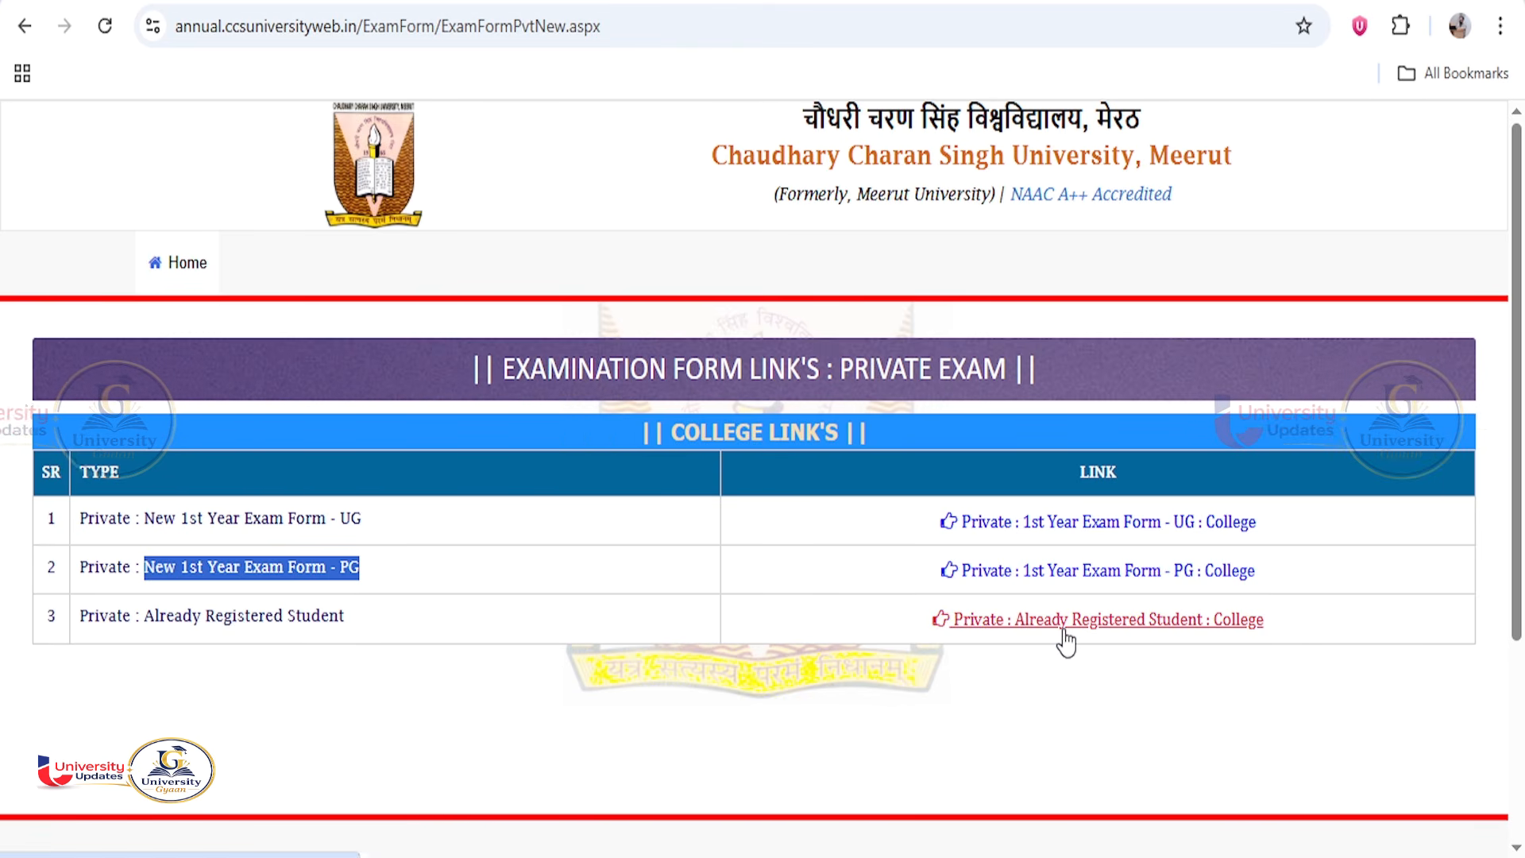
{"action": "left_click", "coordinate": [479, 539]}
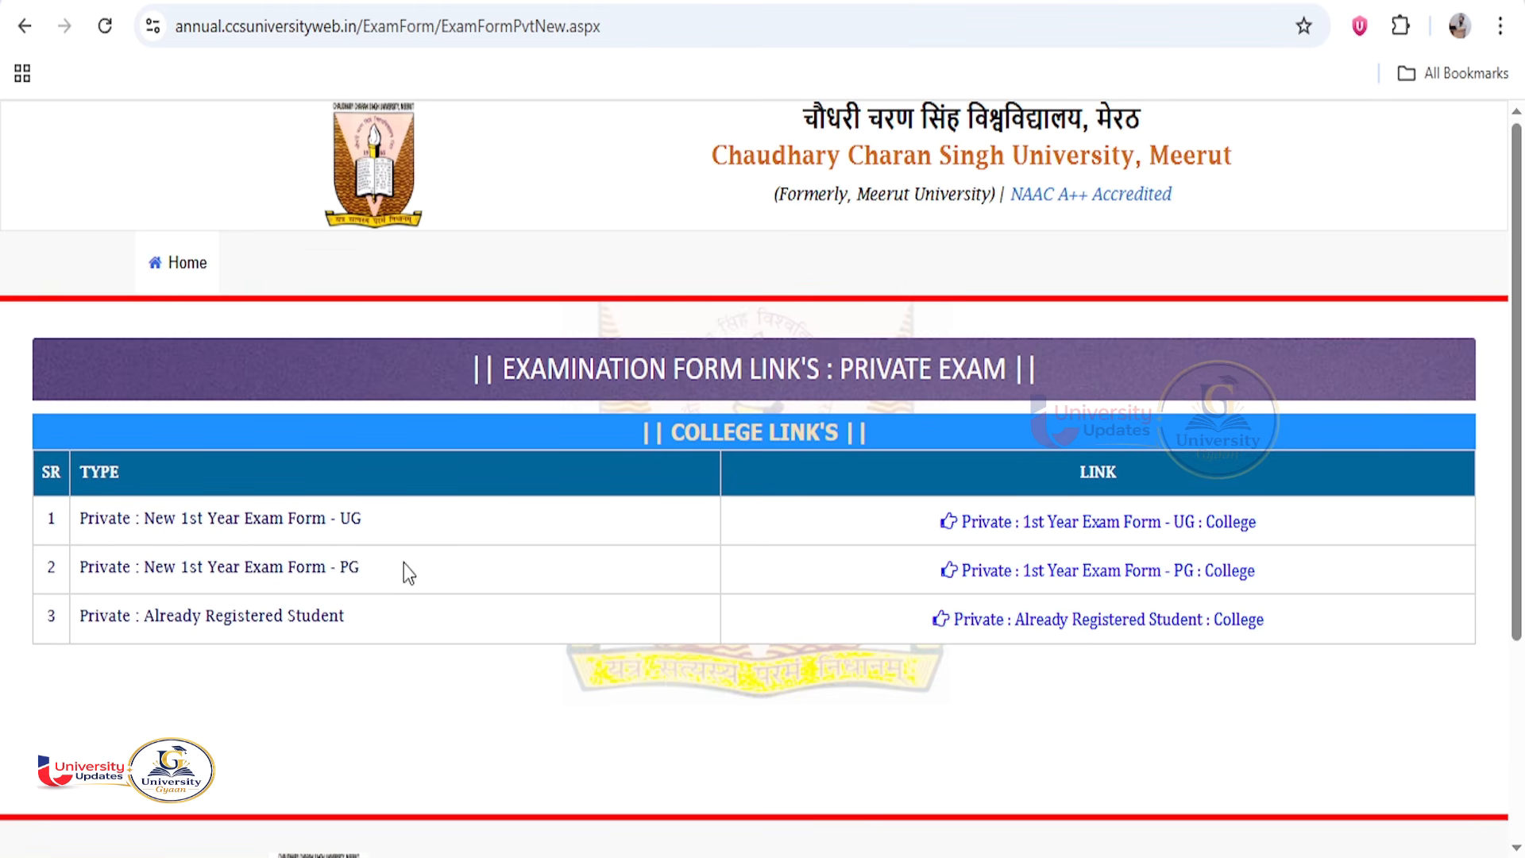
{"action": "left_click", "coordinate": [1133, 584]}
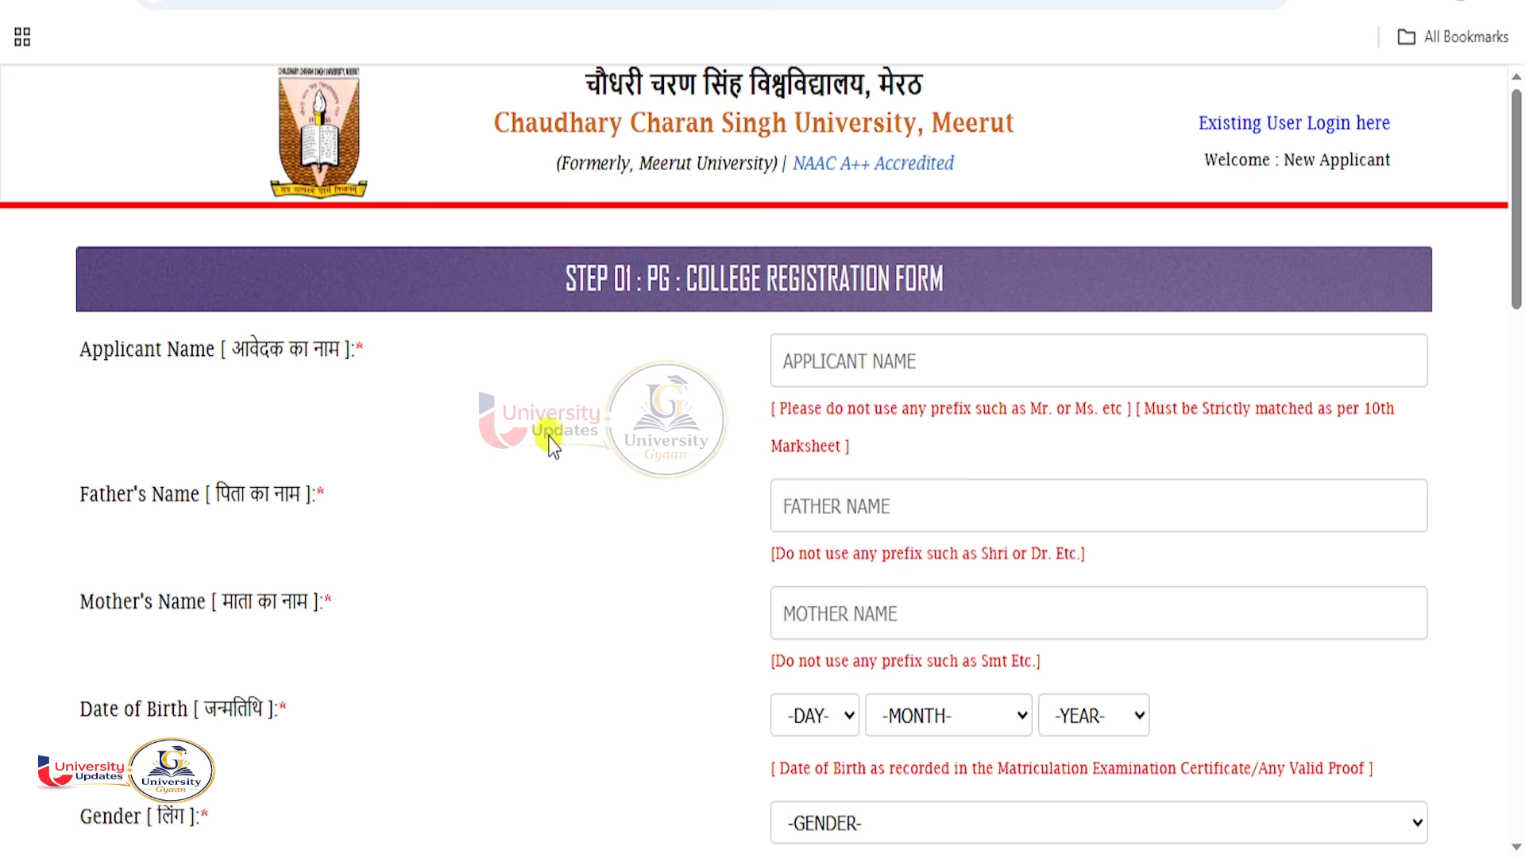
Review the Applicant, Father's and Mother's Name fields, which must match the 10th marksheet.
{"action": "left_click_drag", "start_coordinate": [92, 349], "coordinate": [188, 351]}
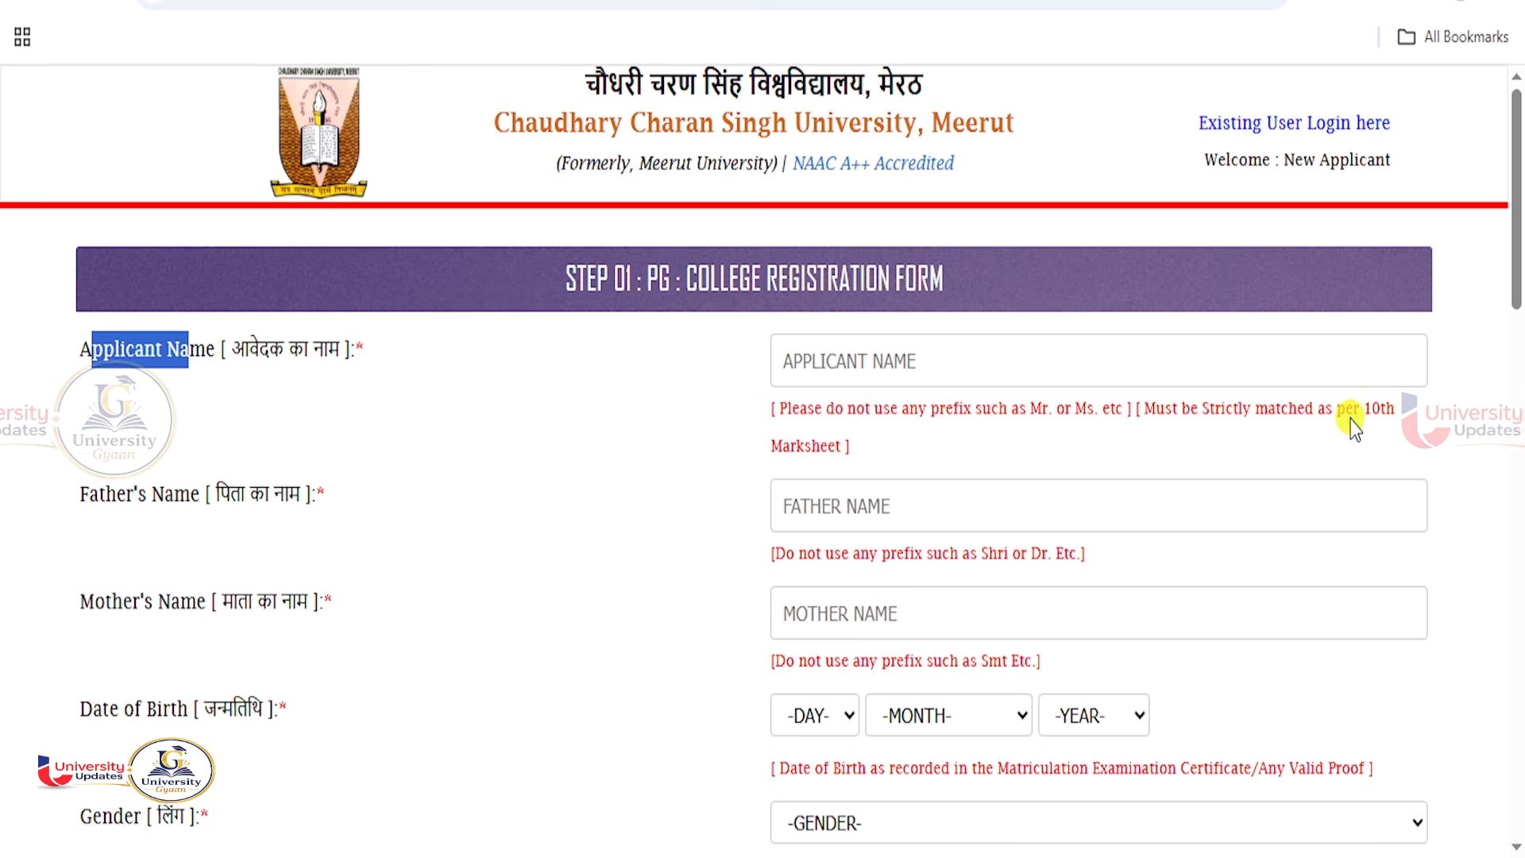
{"action": "left_click_drag", "start_coordinate": [1364, 409], "coordinate": [1371, 459]}
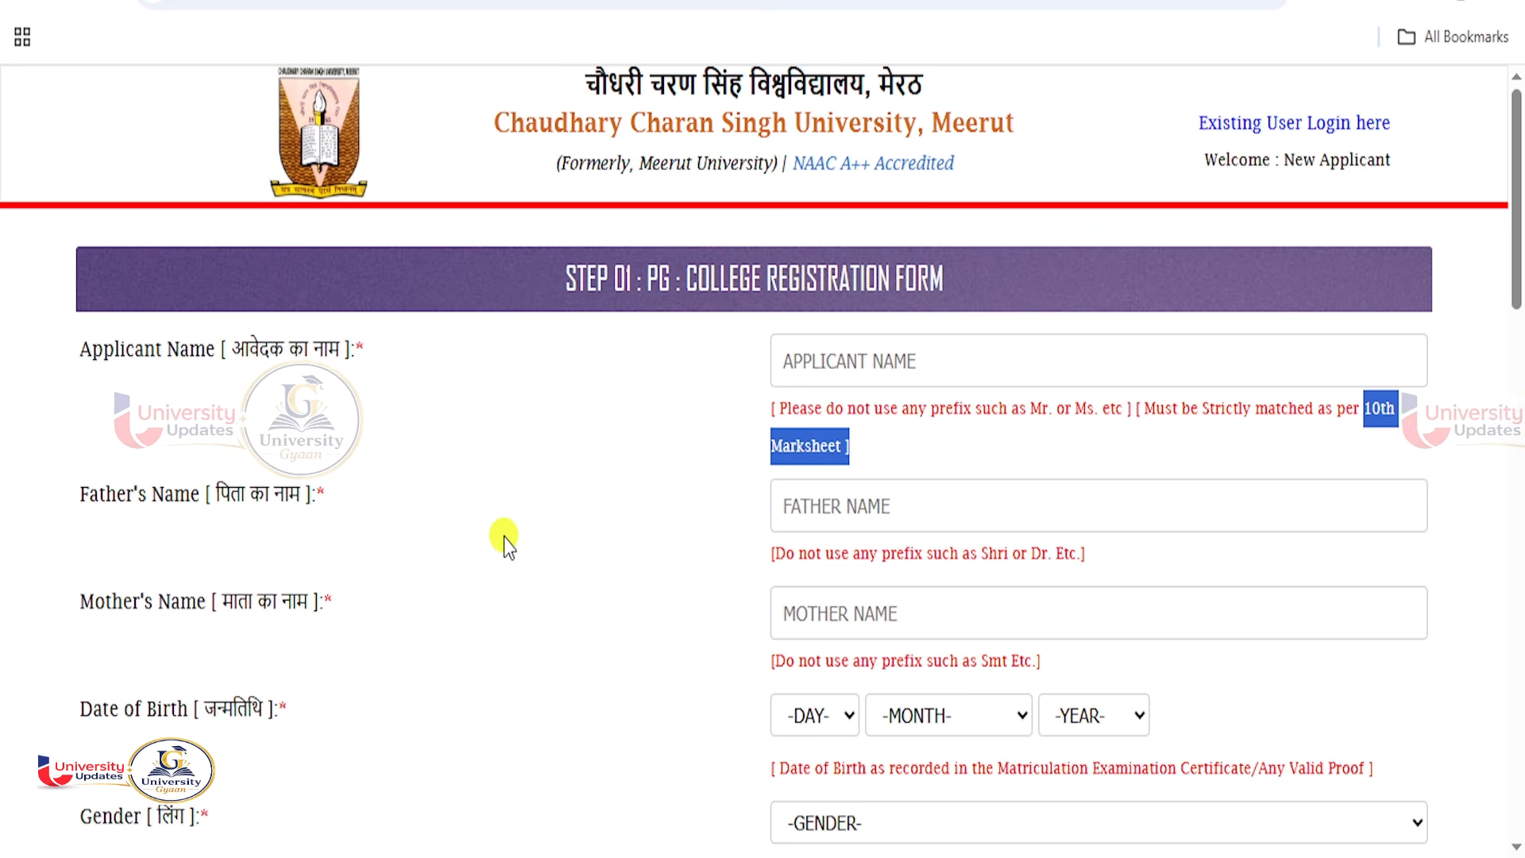
{"action": "scroll", "coordinate": [503, 537], "scroll_direction": "down", "scroll_amount": 1}
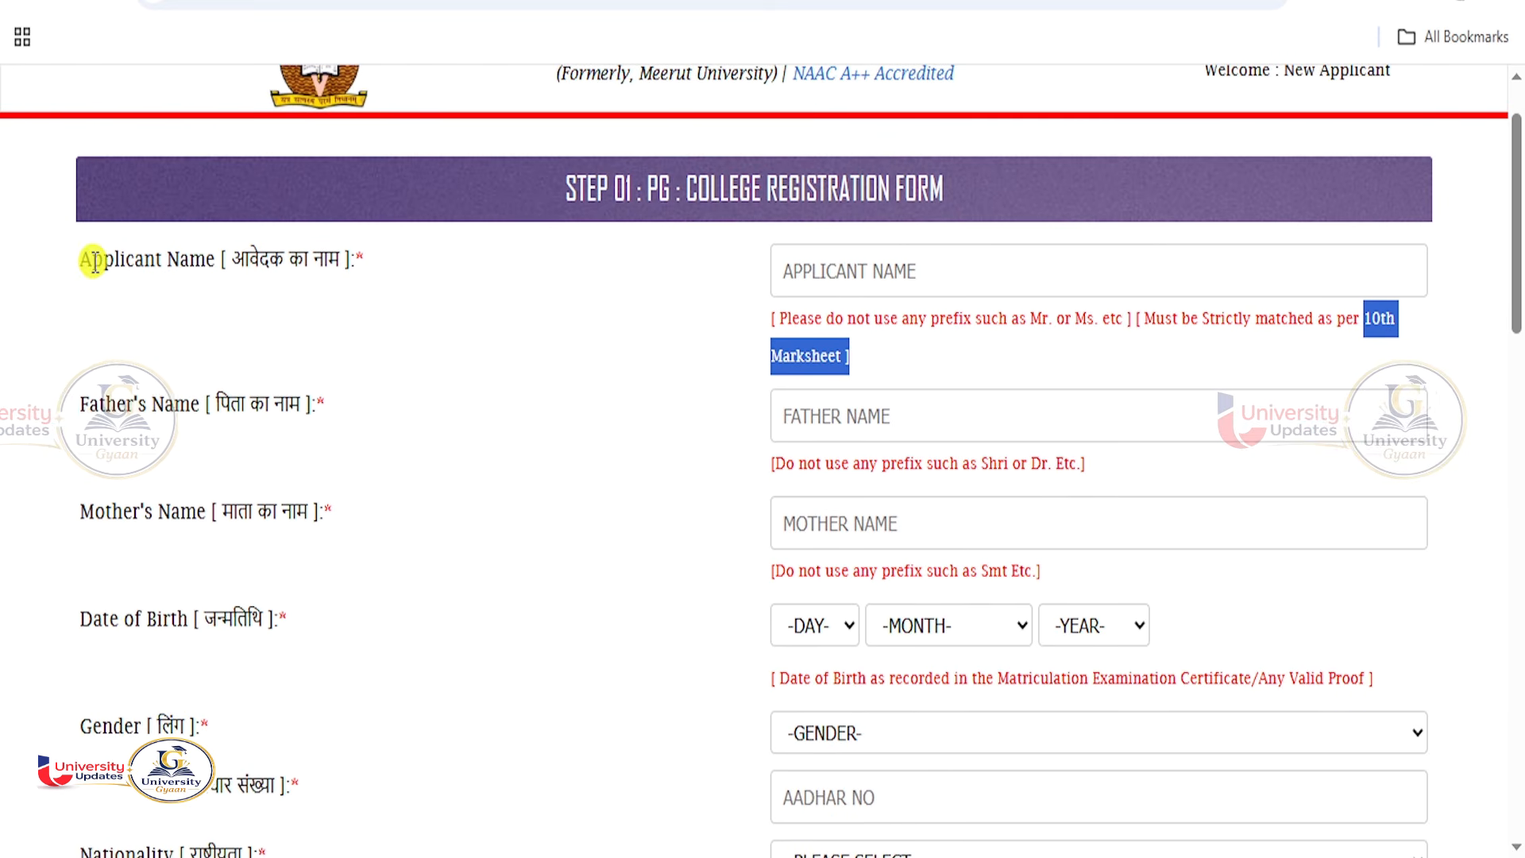
{"action": "left_click_drag", "start_coordinate": [88, 259], "coordinate": [215, 260]}
{"action": "left_click_drag", "start_coordinate": [103, 403], "coordinate": [194, 405]}
{"action": "left_click_drag", "start_coordinate": [123, 513], "coordinate": [194, 524]}
{"action": "left_click_drag", "start_coordinate": [134, 619], "coordinate": [183, 619]}
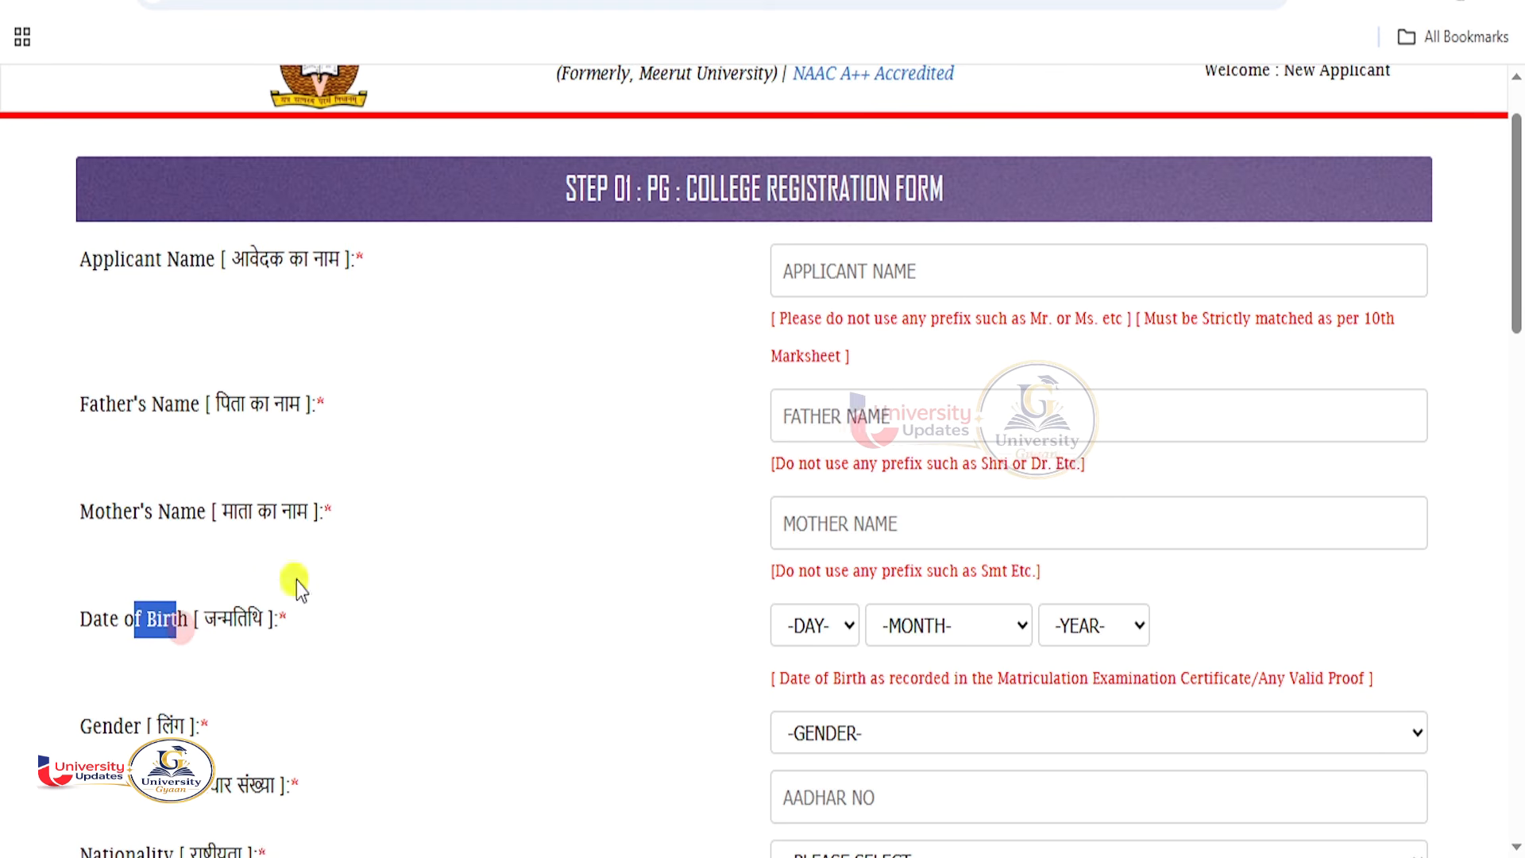
{"action": "scroll", "coordinate": [297, 580], "scroll_direction": "down", "scroll_amount": 3}
{"action": "left_click_drag", "start_coordinate": [115, 459], "coordinate": [174, 521]}
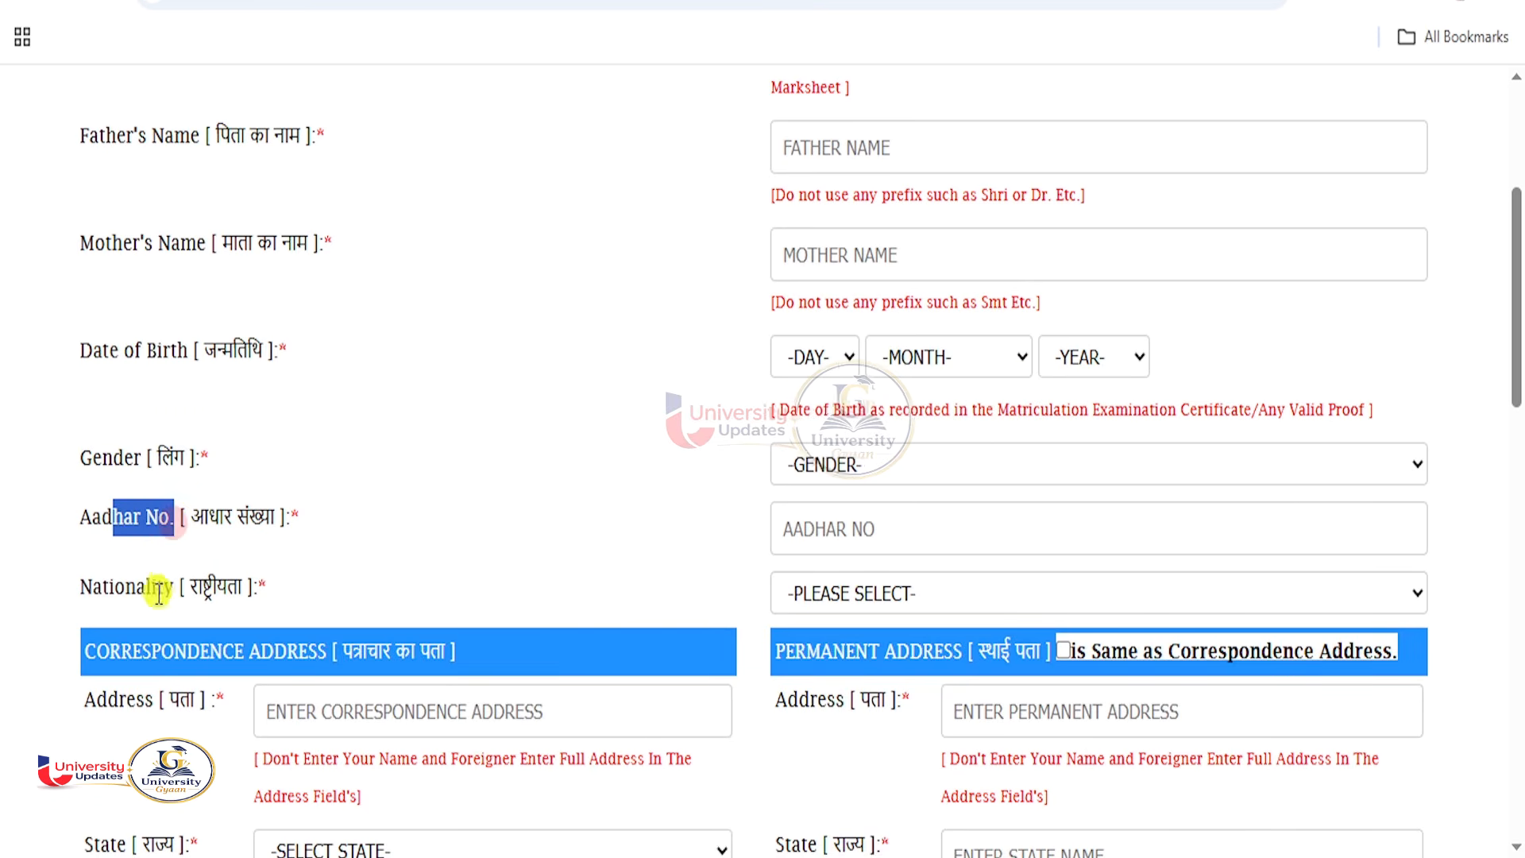
{"action": "left_click_drag", "start_coordinate": [104, 586], "coordinate": [202, 590]}
{"action": "scroll", "coordinate": [428, 548], "scroll_direction": "down", "scroll_amount": 5}
{"action": "scroll", "coordinate": [388, 456], "scroll_direction": "up", "scroll_amount": 1}
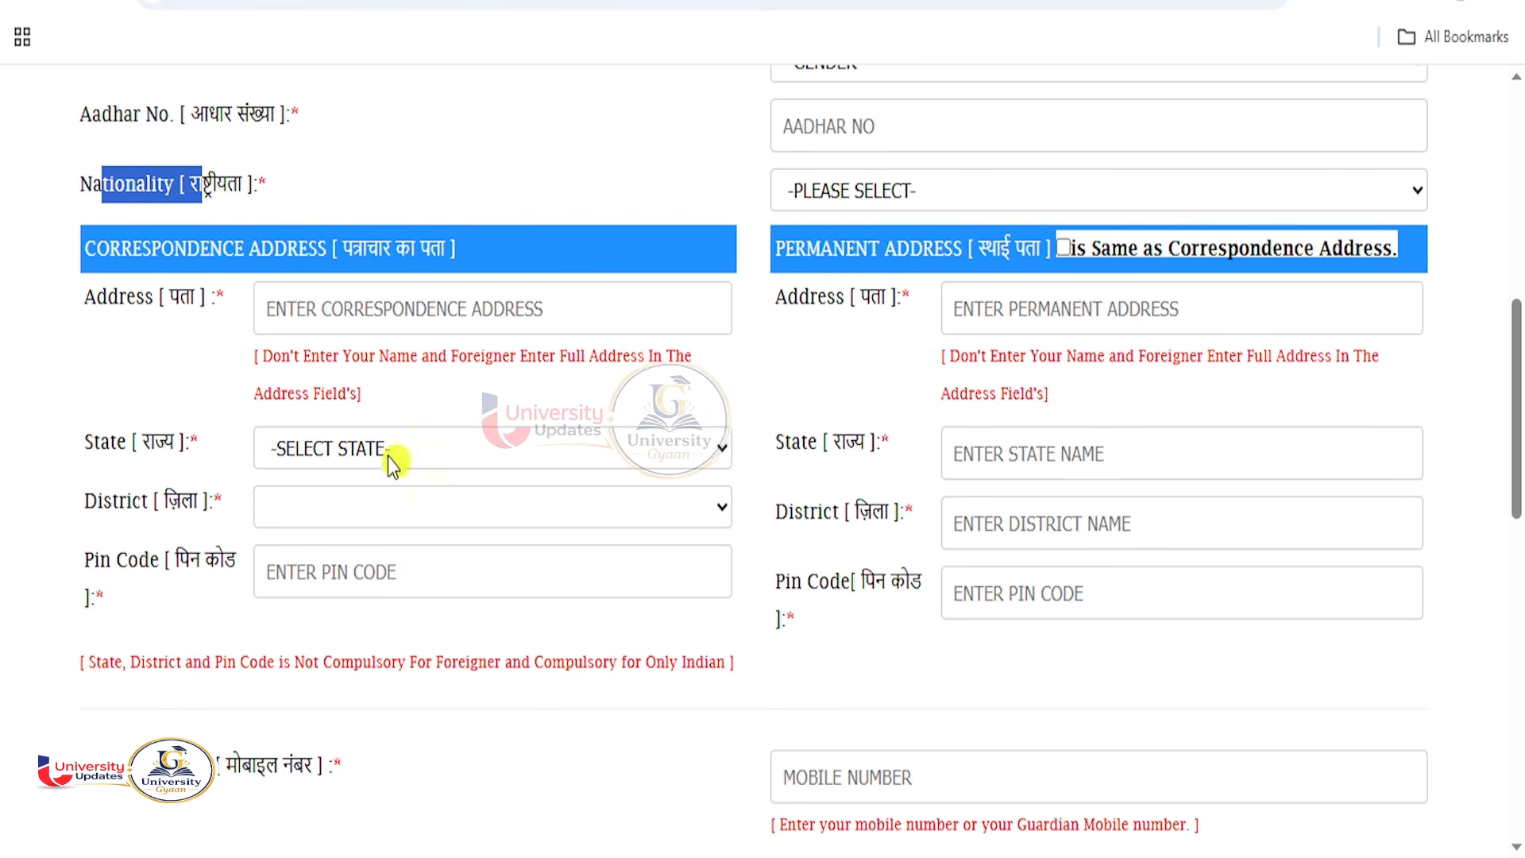
Review the correspondence and permanent address sections, then the Mobile Number and E-Mail fields.
{"action": "left_click_drag", "start_coordinate": [121, 250], "coordinate": [511, 265]}
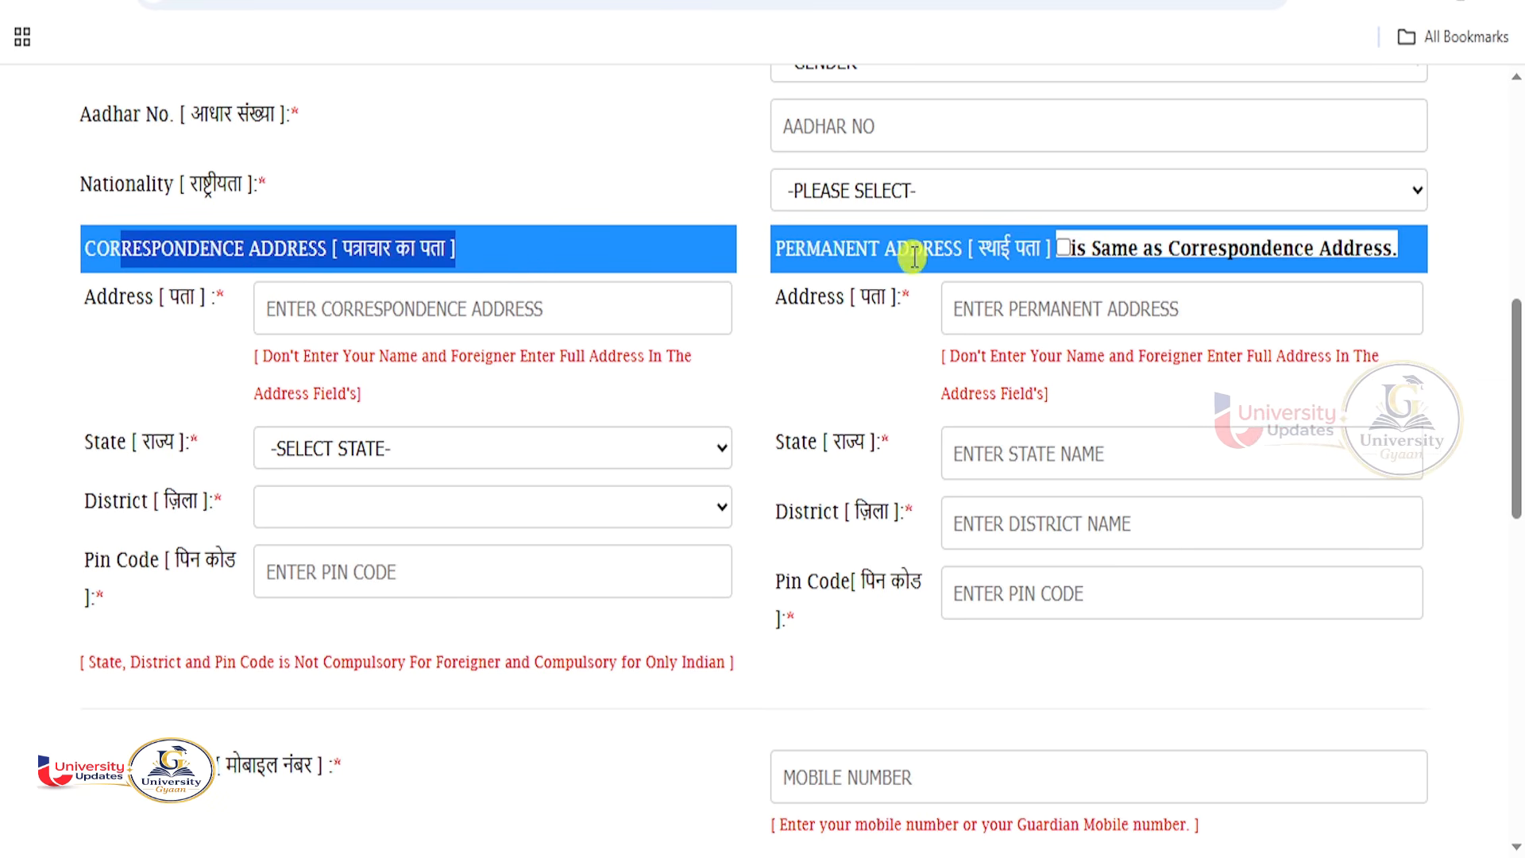
{"action": "left_click_drag", "start_coordinate": [897, 250], "coordinate": [1034, 254]}
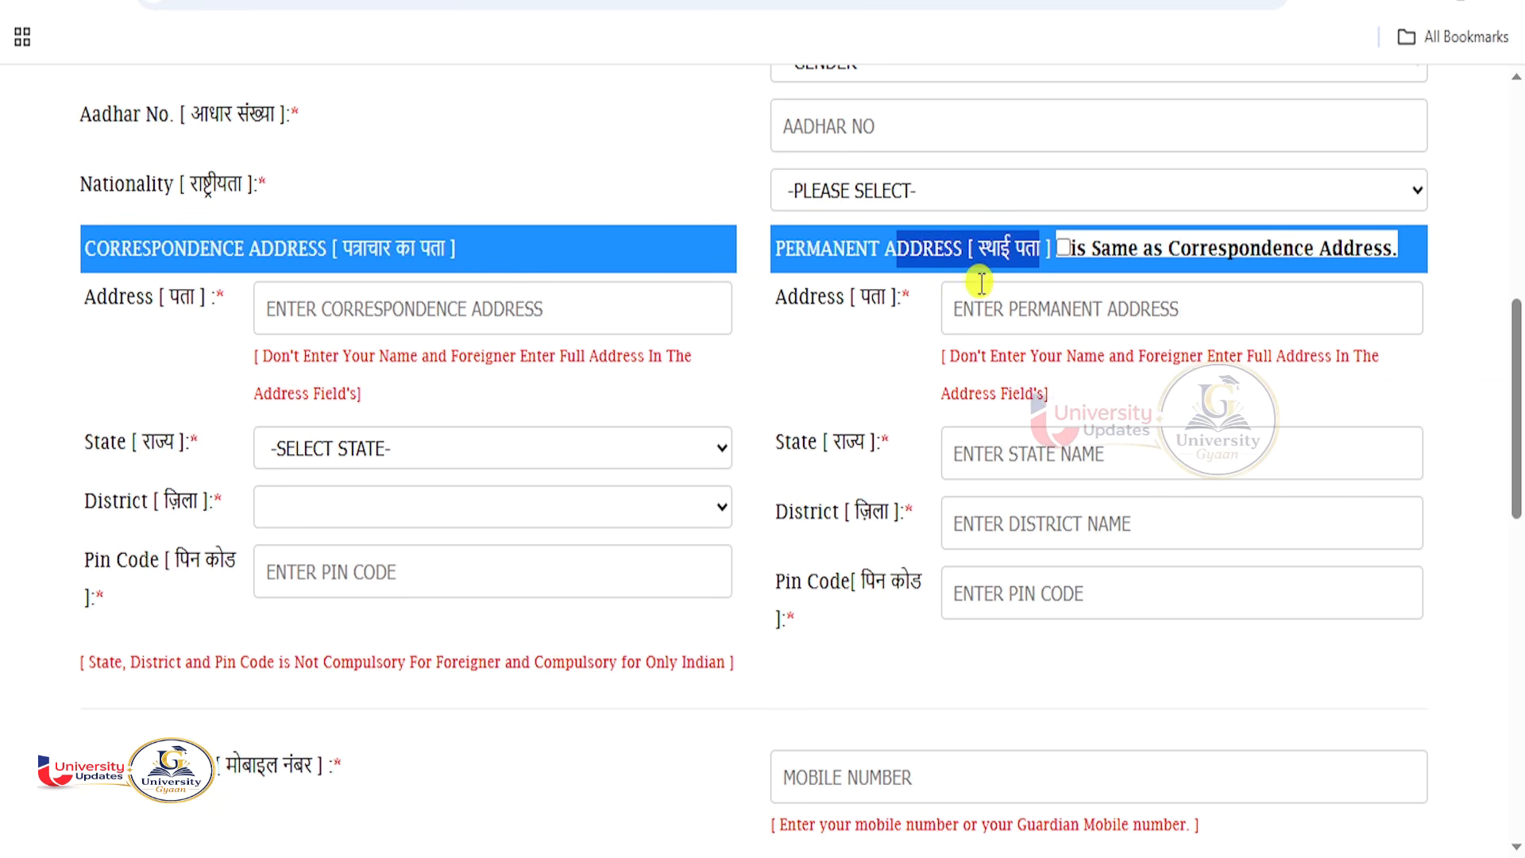
{"action": "scroll", "coordinate": [582, 516], "scroll_direction": "down", "scroll_amount": 5}
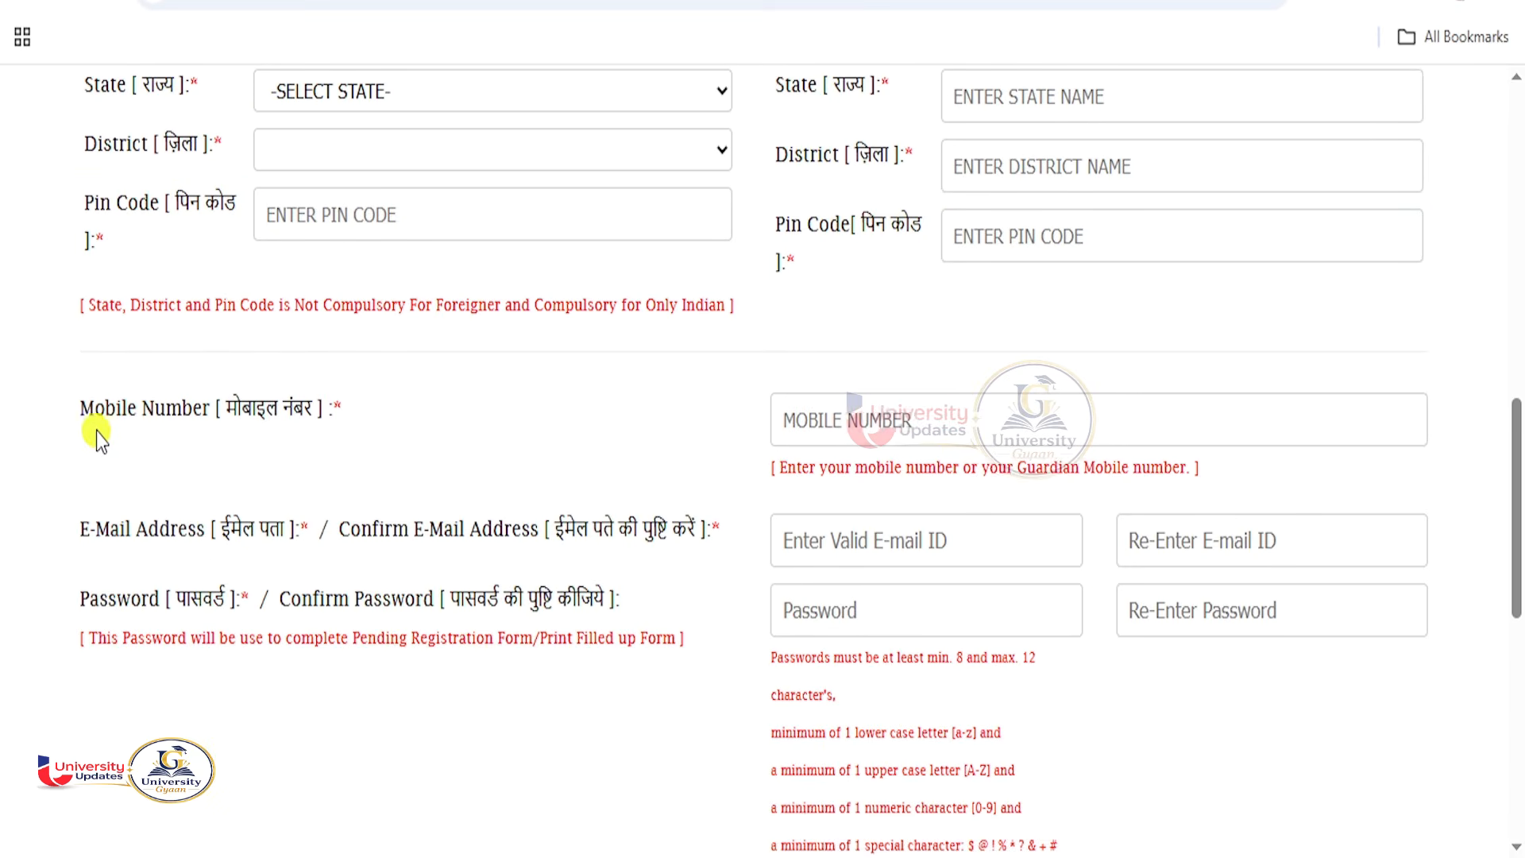
{"action": "left_click_drag", "start_coordinate": [83, 413], "coordinate": [159, 411]}
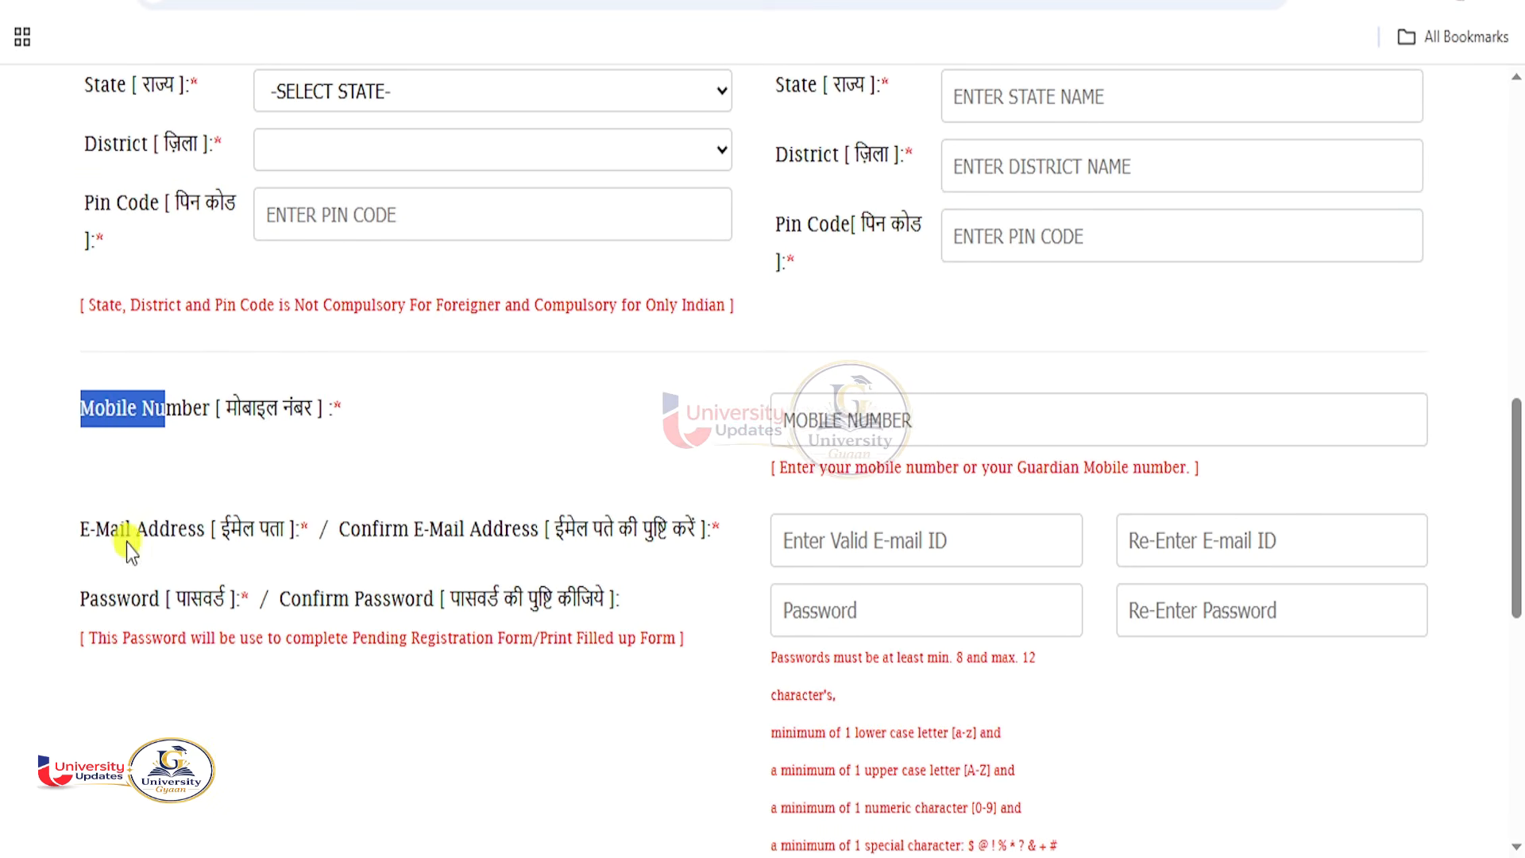
{"action": "left_click_drag", "start_coordinate": [119, 528], "coordinate": [225, 541]}
{"action": "left_click_drag", "start_coordinate": [148, 599], "coordinate": [258, 599]}
{"action": "scroll", "coordinate": [596, 599], "scroll_direction": "down", "scroll_amount": 7}
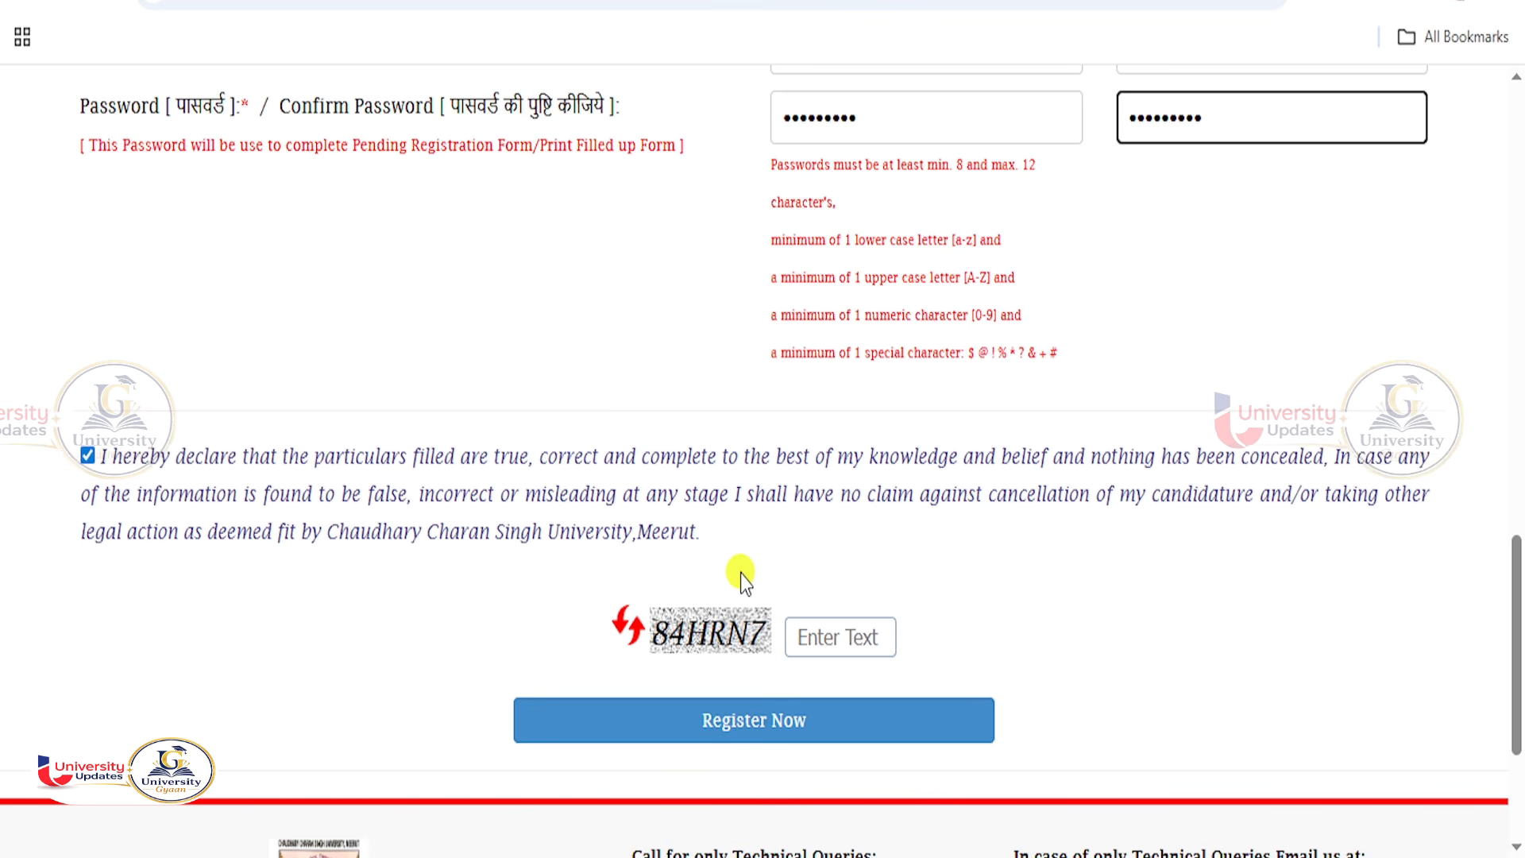
Enter the displayed captcha code and submit the PG registration with Register Now.
{"action": "left_click", "coordinate": [814, 640]}
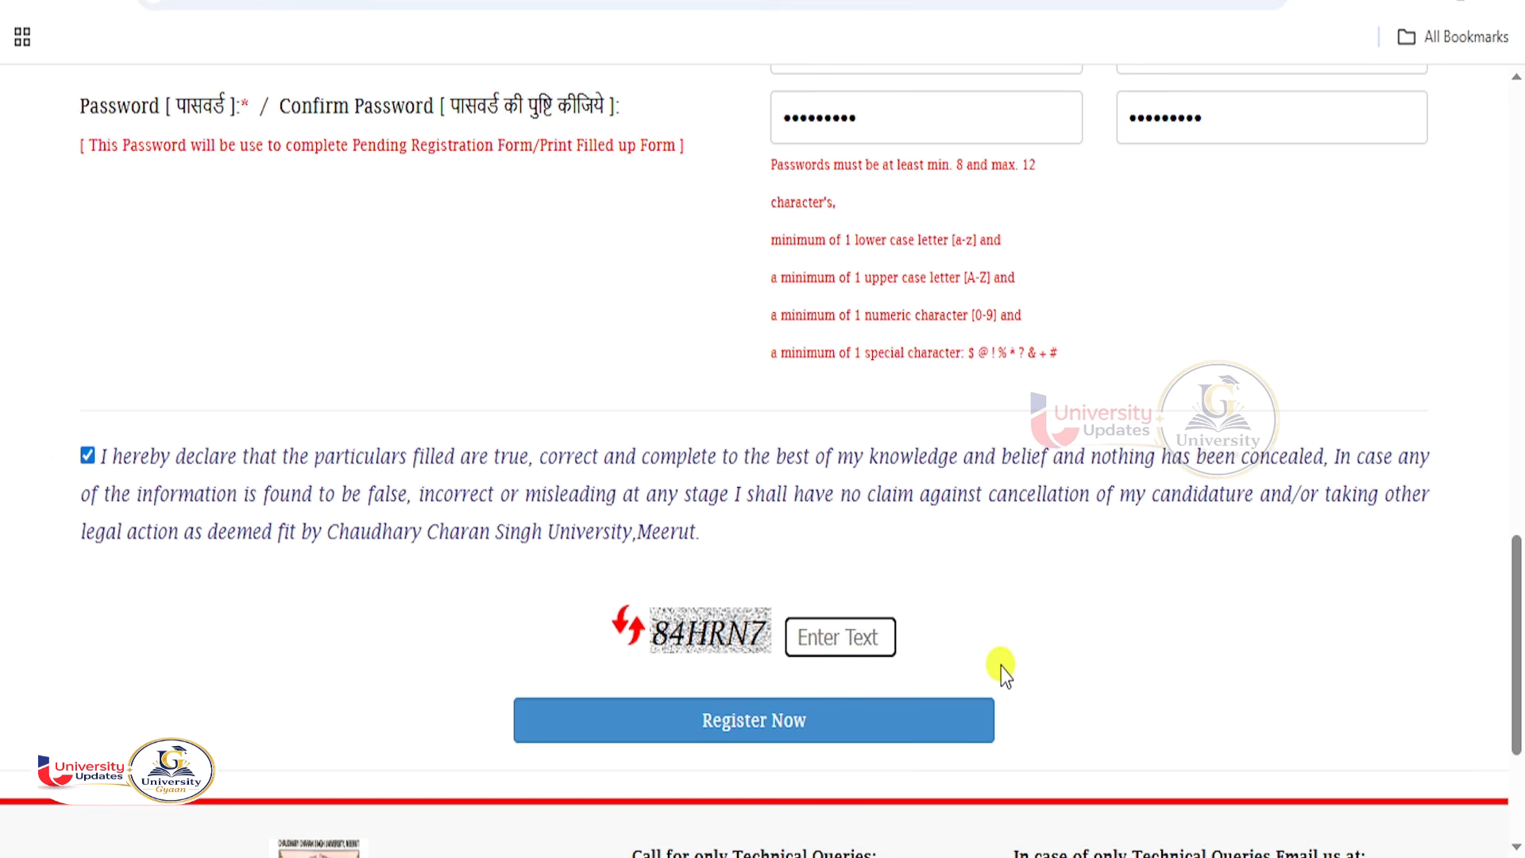
{"action": "type", "text": "84HR"}
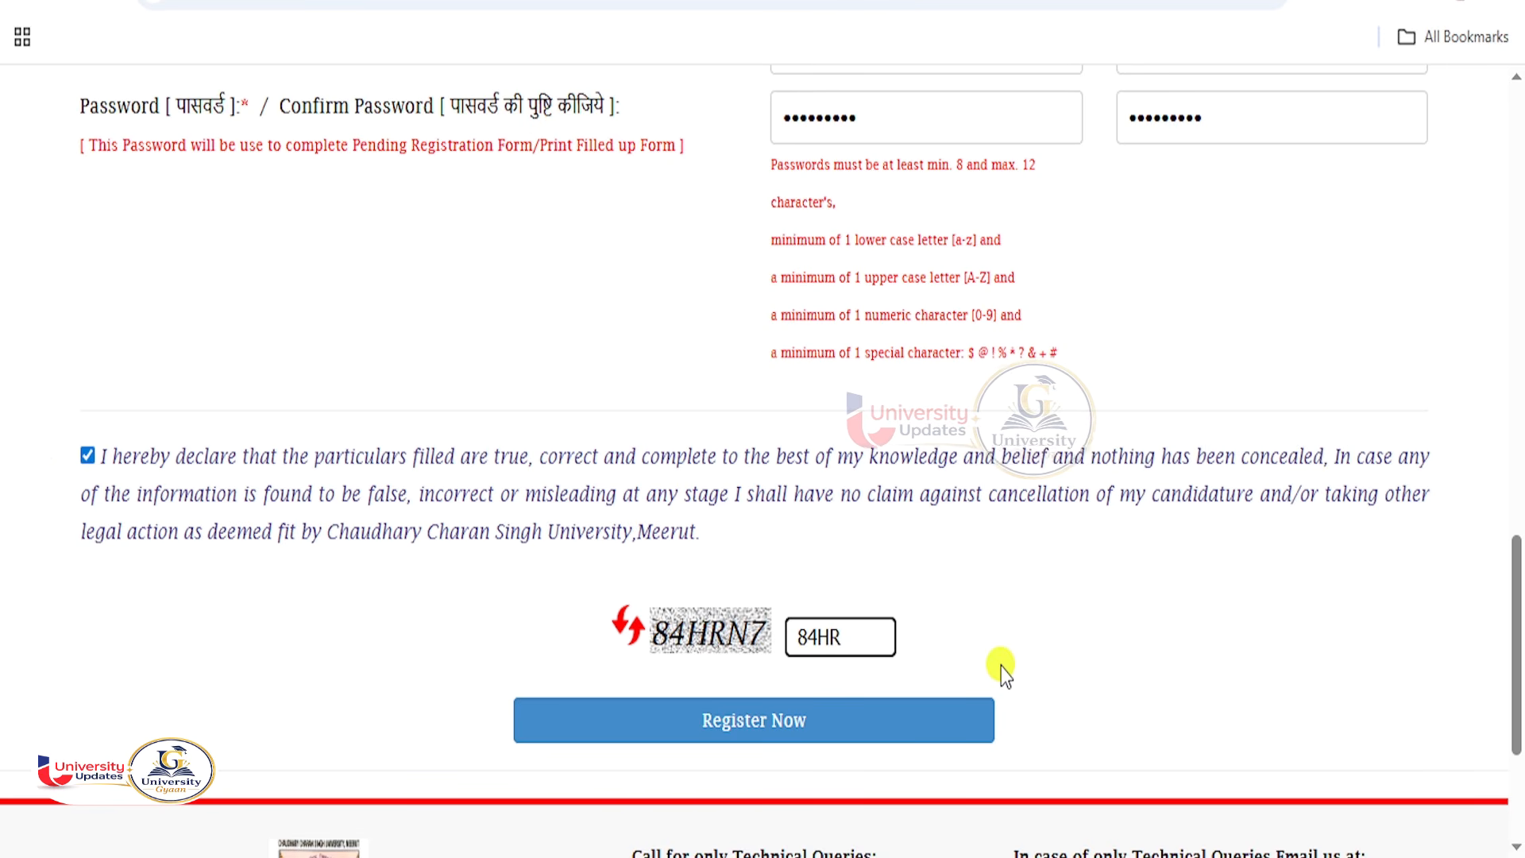
{"action": "type", "text": "N7"}
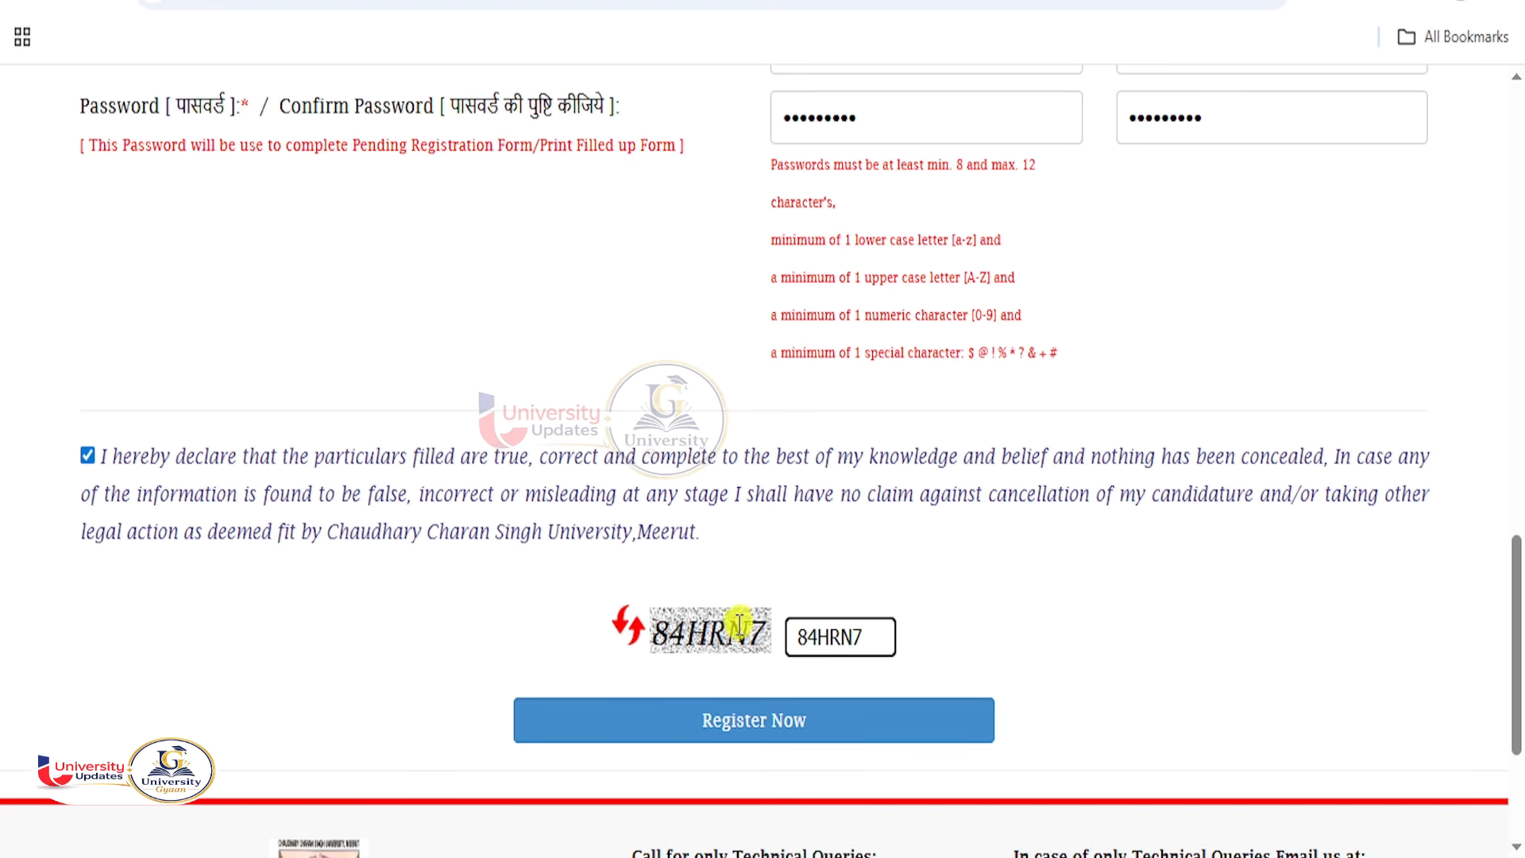
{"action": "left_click", "coordinate": [740, 721]}
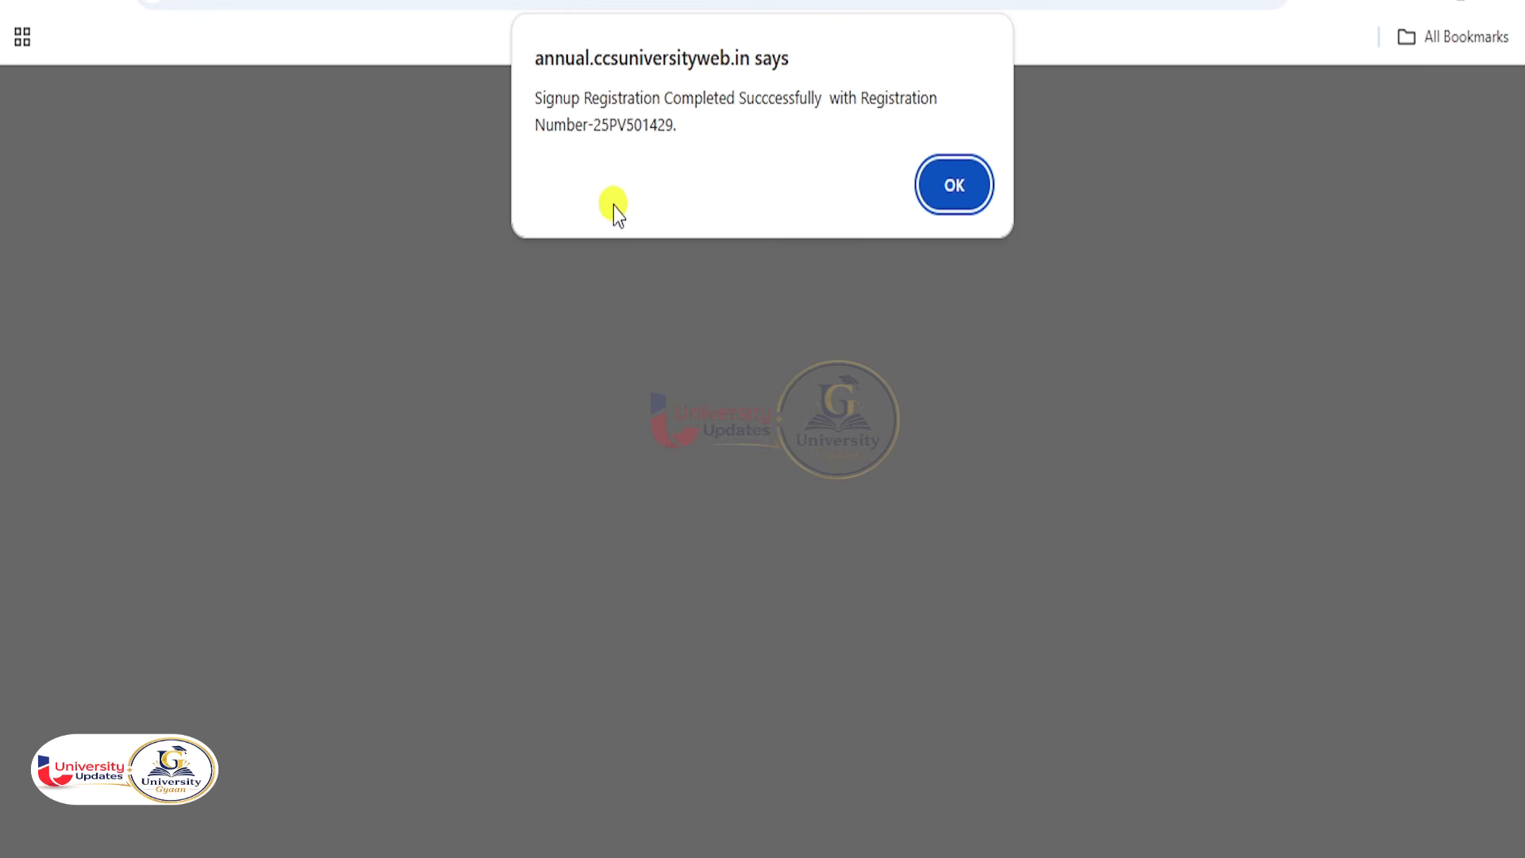
Acknowledge the registration-complete alert and continue to the Step 02 Reservation Details form.
{"action": "left_click", "coordinate": [959, 203]}
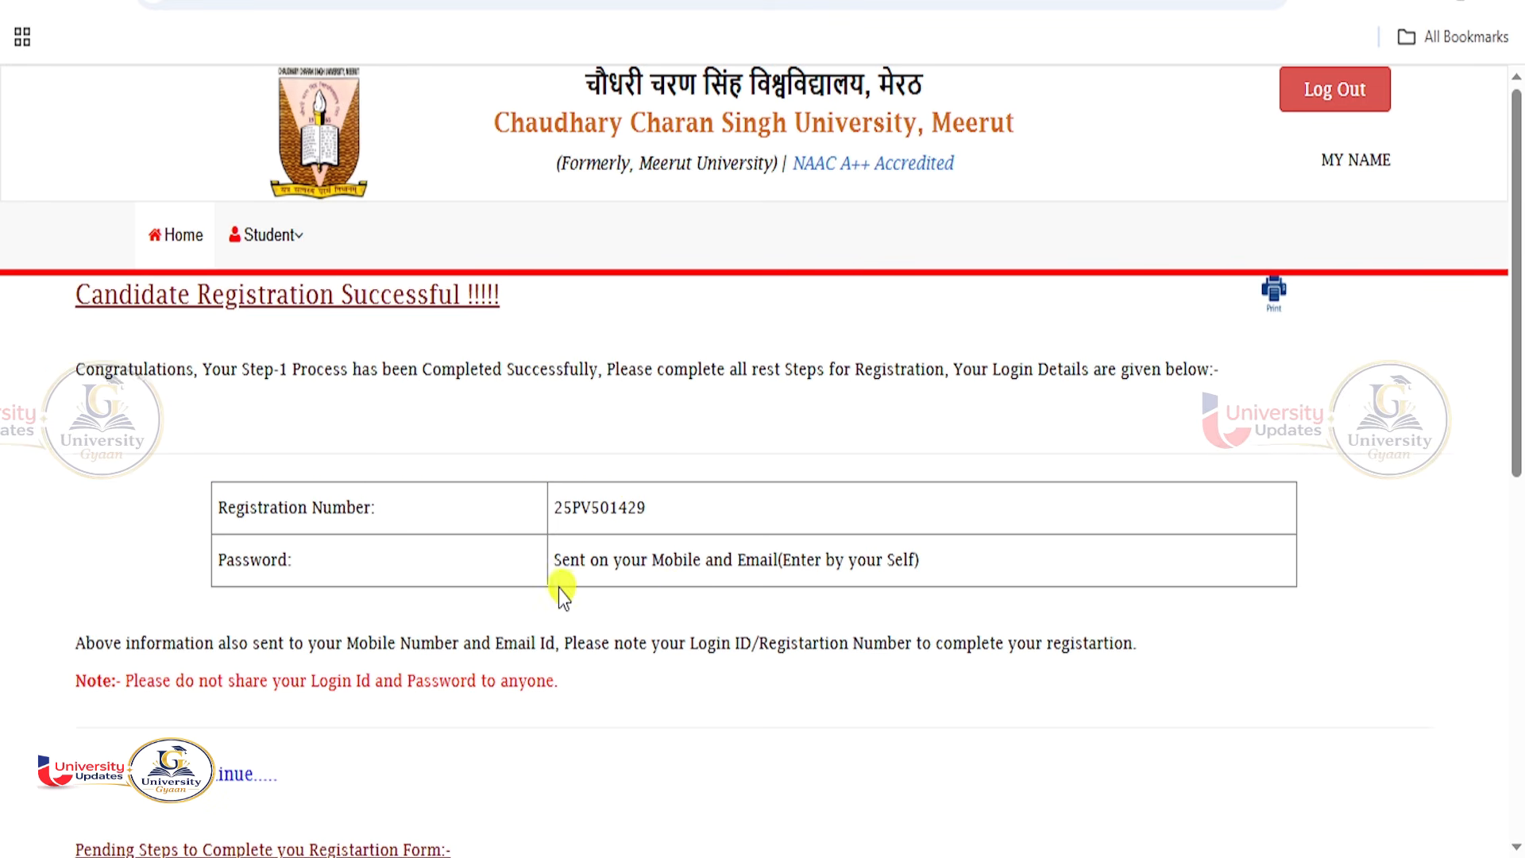
{"action": "scroll", "coordinate": [295, 738], "scroll_direction": "down", "scroll_amount": 2}
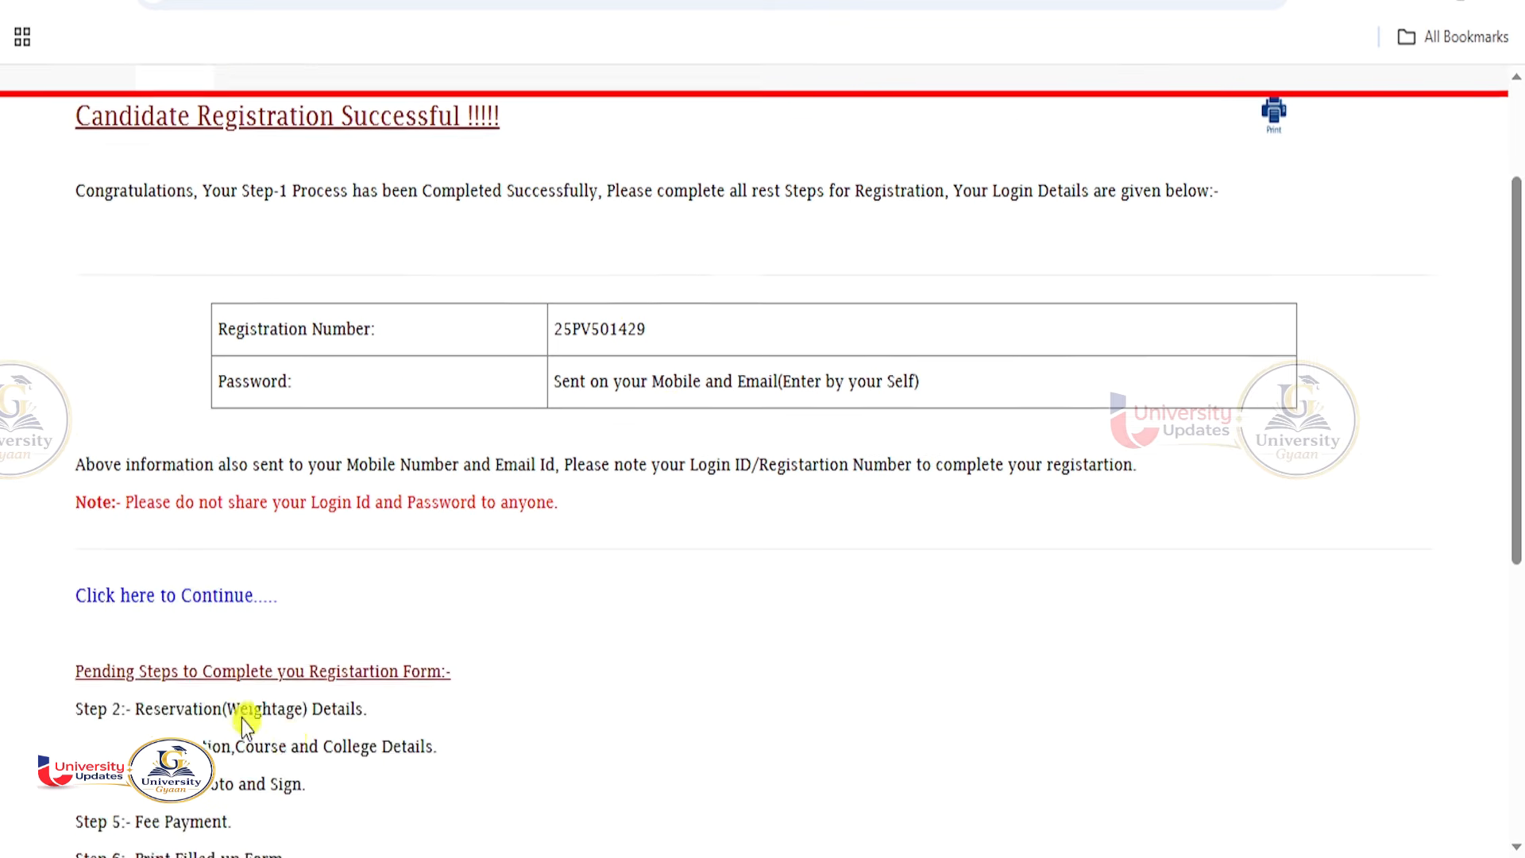
{"action": "left_click", "coordinate": [205, 602]}
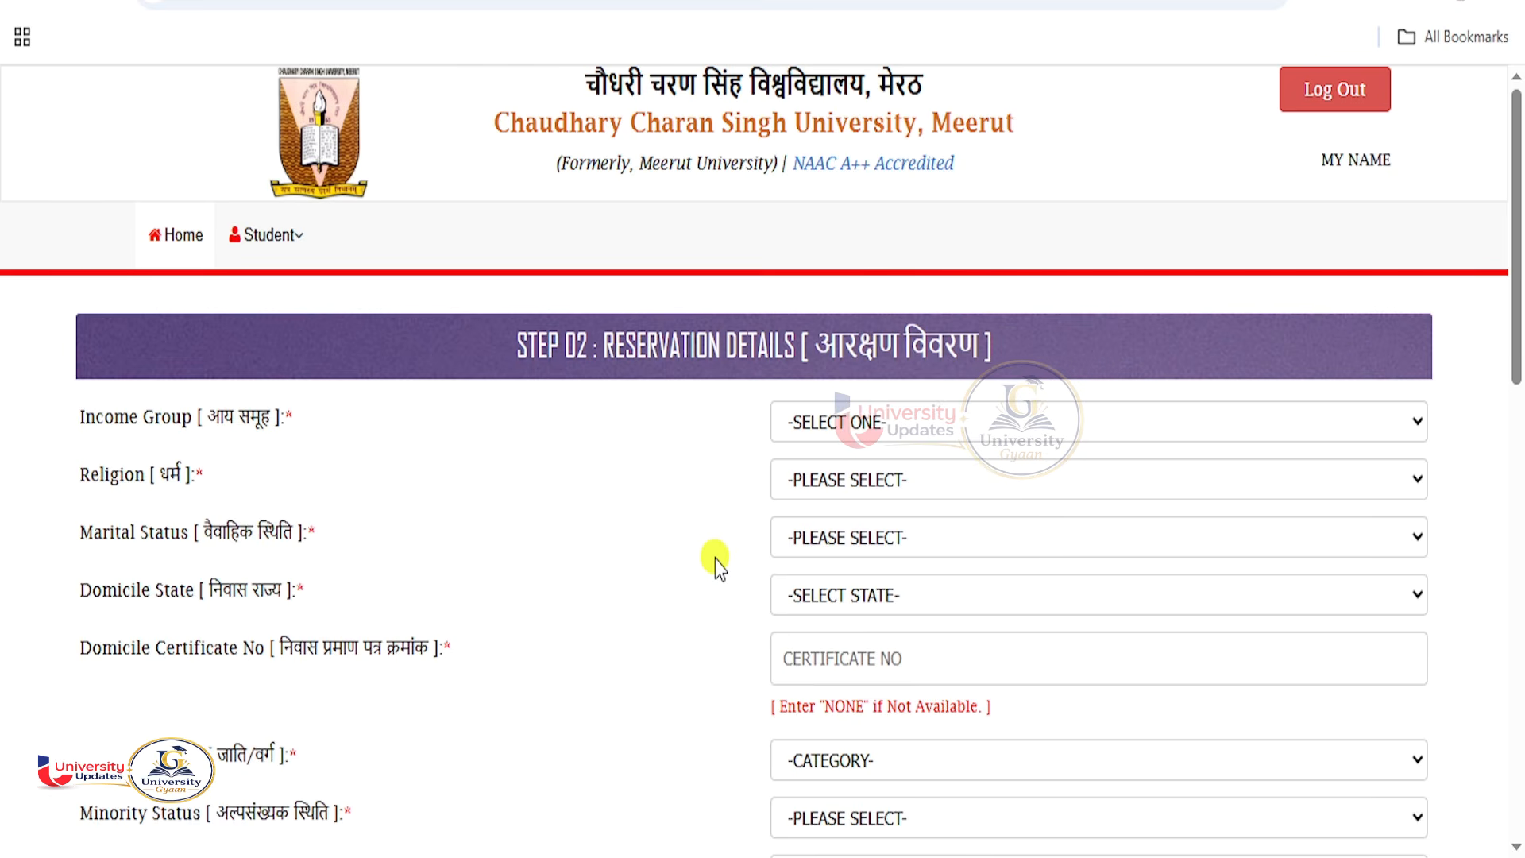
Set income group to BELOW 2 LAC PER ANNUM, religion HINDU, marital status UNMARRIED.
{"action": "scroll", "coordinate": [714, 560], "scroll_direction": "down", "scroll_amount": 2}
{"action": "scroll", "coordinate": [715, 561], "scroll_direction": "down", "scroll_amount": 1}
{"action": "scroll", "coordinate": [699, 397], "scroll_direction": "up", "scroll_amount": 3}
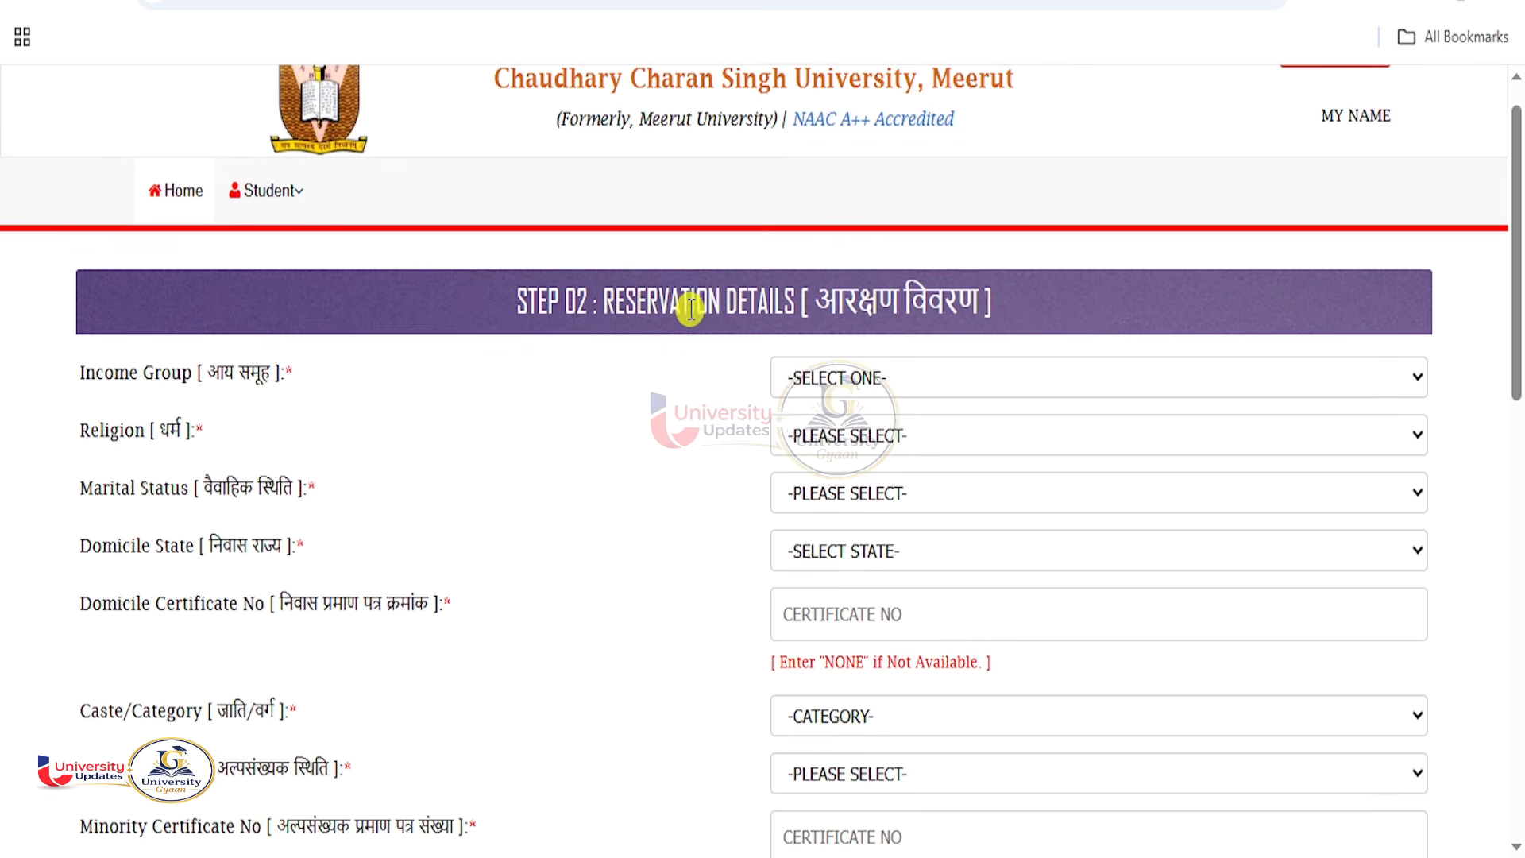
{"action": "left_click_drag", "start_coordinate": [602, 303], "coordinate": [794, 308]}
{"action": "scroll", "coordinate": [862, 401], "scroll_direction": "down", "scroll_amount": 1}
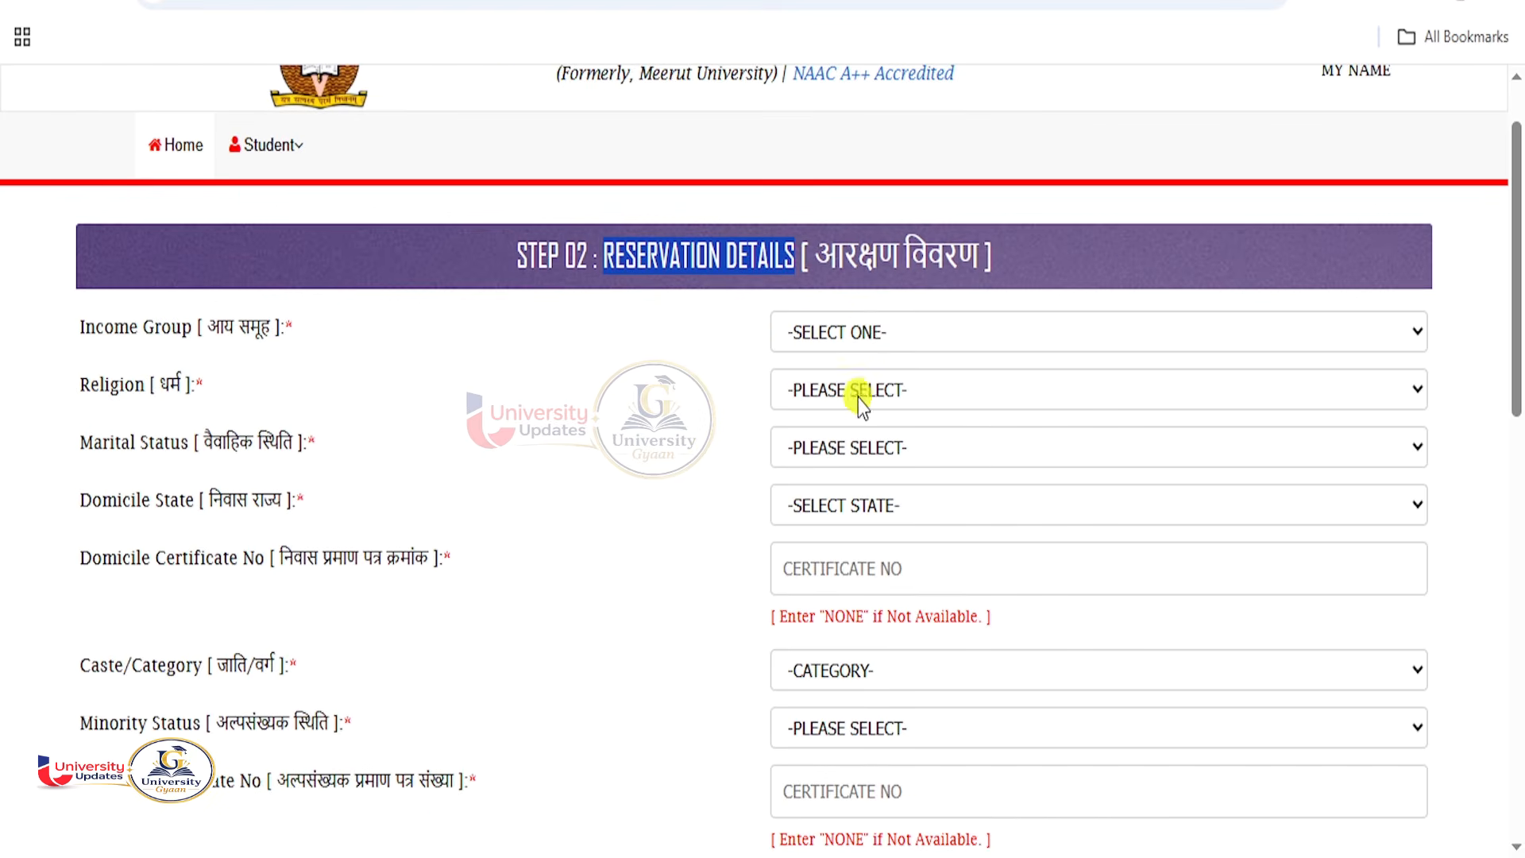
{"action": "left_click", "coordinate": [857, 334]}
{"action": "left_click", "coordinate": [843, 404]}
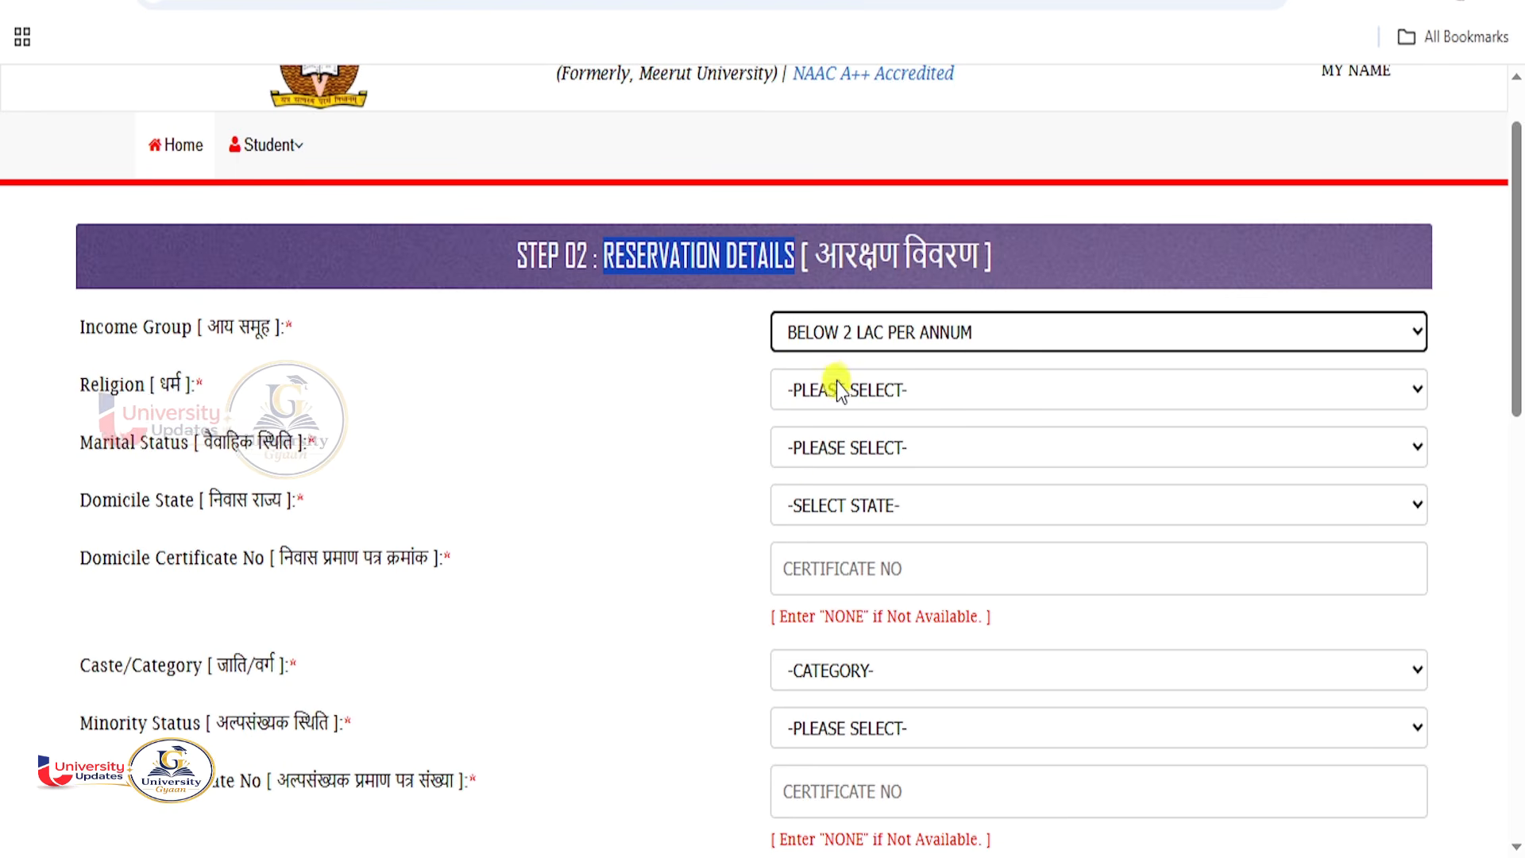
{"action": "left_click", "coordinate": [830, 386]}
{"action": "left_click", "coordinate": [812, 461]}
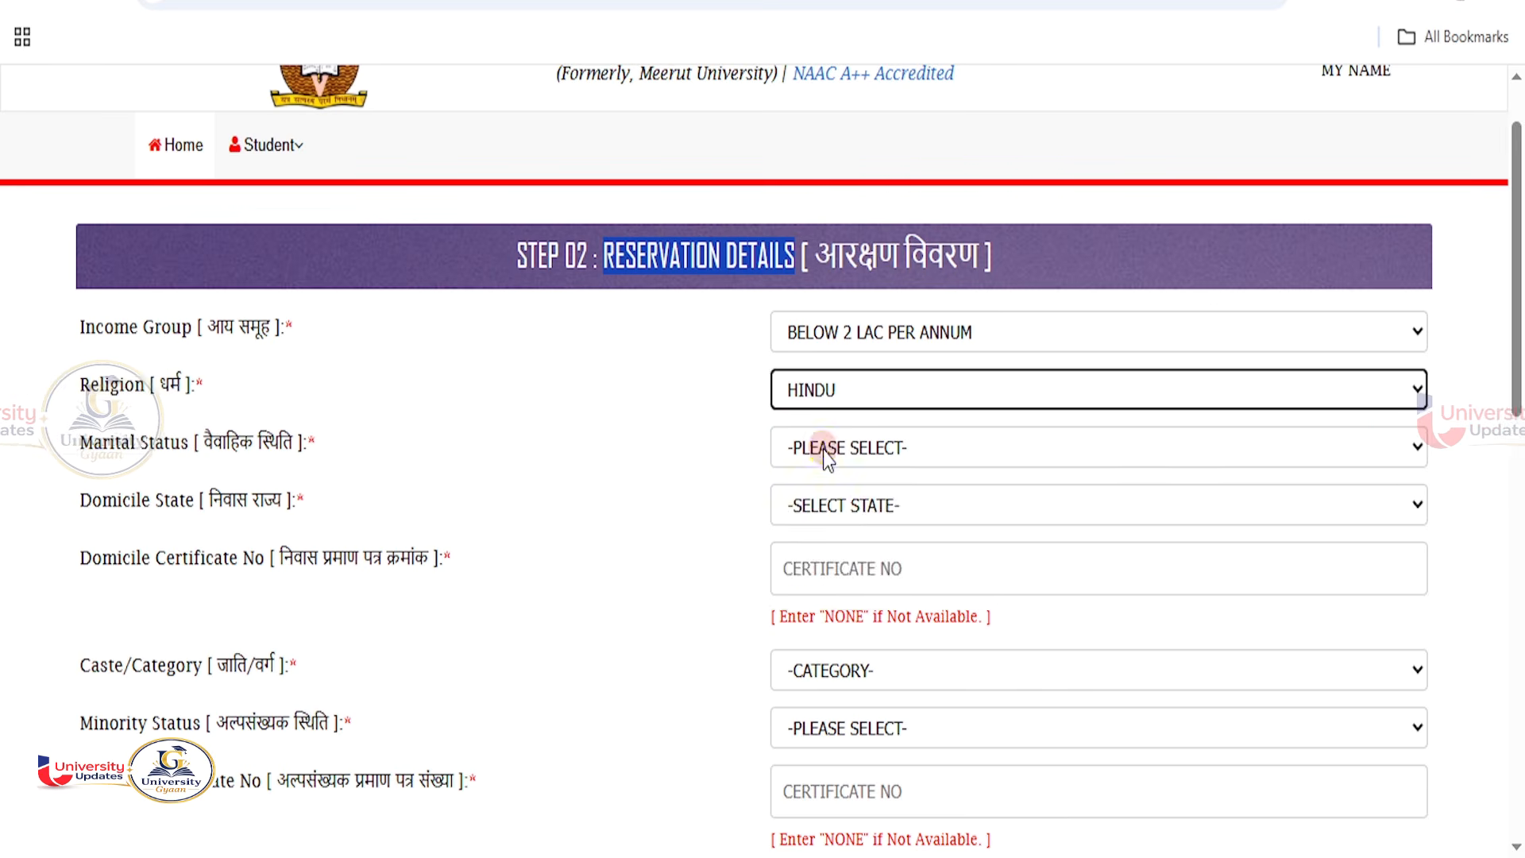
{"action": "left_click", "coordinate": [823, 450]}
{"action": "left_click", "coordinate": [818, 553]}
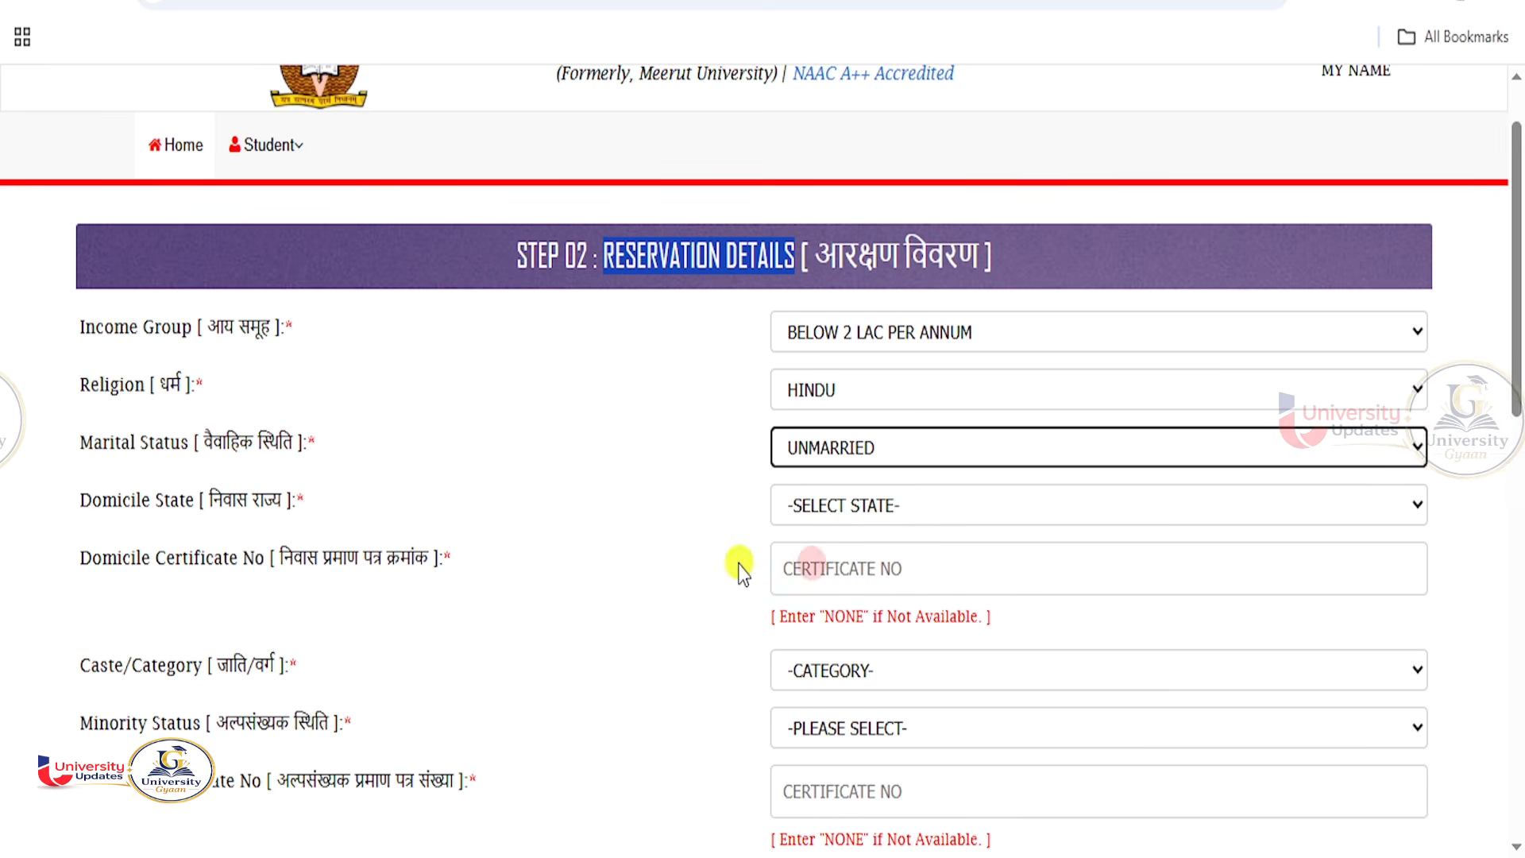
Set domicile state to UTTAR PRADESH with domicile certificate number NONE.
{"action": "left_click", "coordinate": [841, 507]}
{"action": "scroll", "coordinate": [848, 365], "scroll_direction": "down", "scroll_amount": 5}
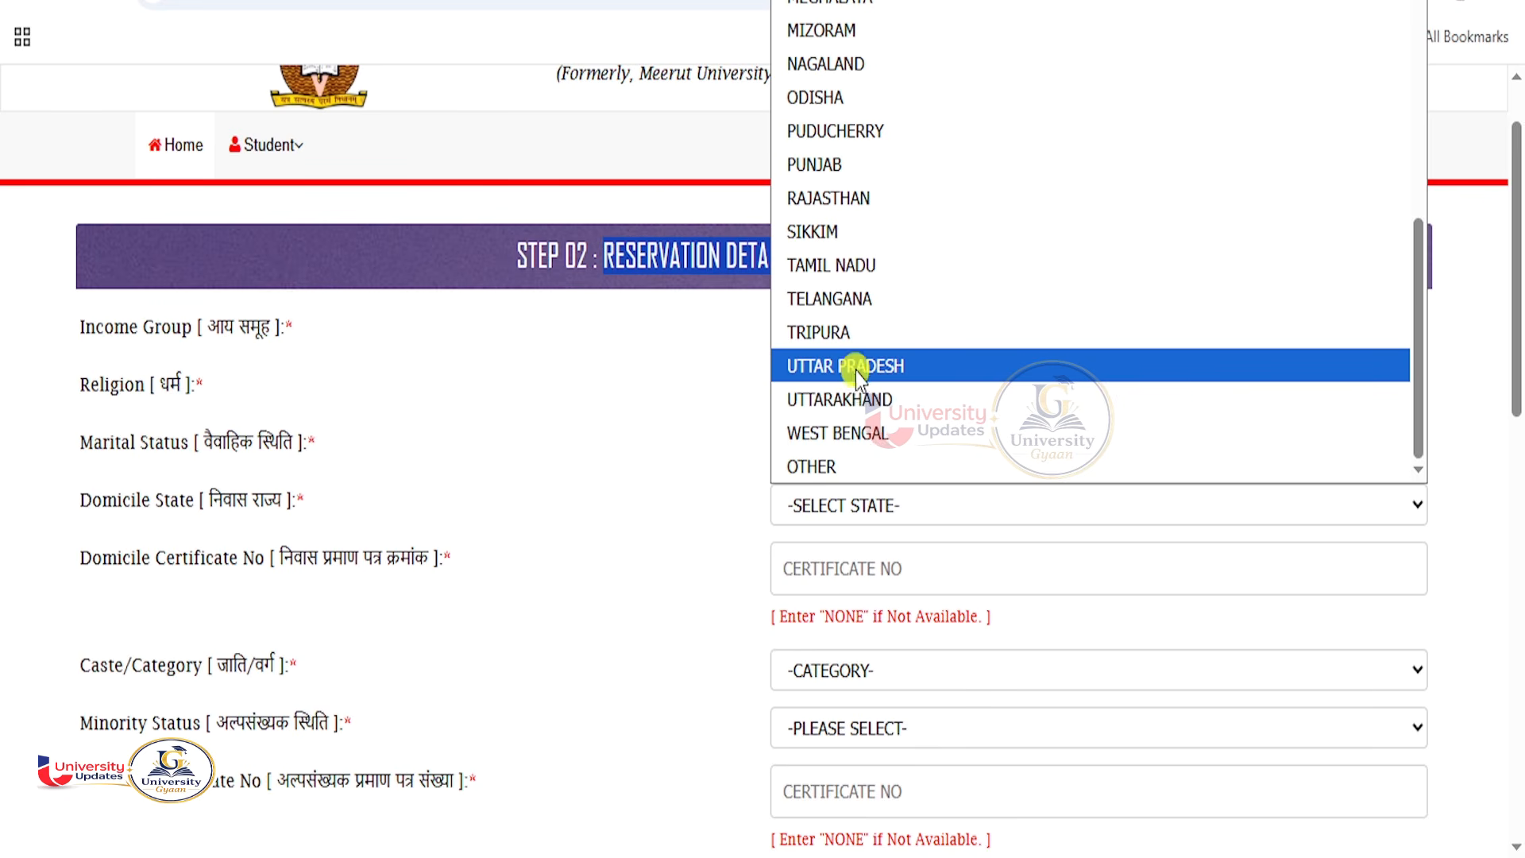
{"action": "left_click", "coordinate": [856, 367]}
{"action": "scroll", "coordinate": [807, 449], "scroll_direction": "down", "scroll_amount": 2}
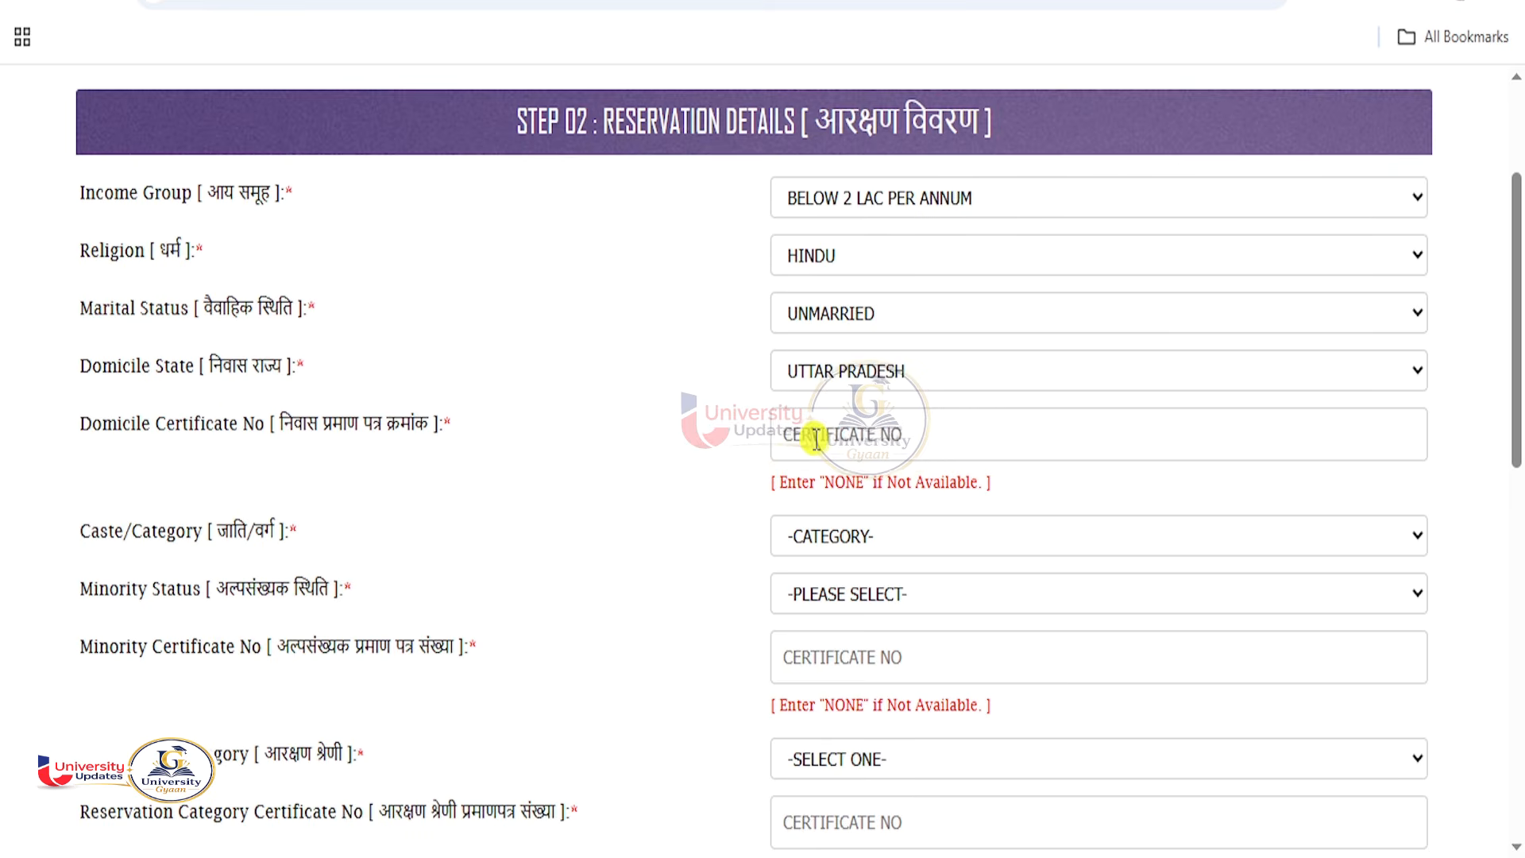
{"action": "left_click", "coordinate": [816, 441]}
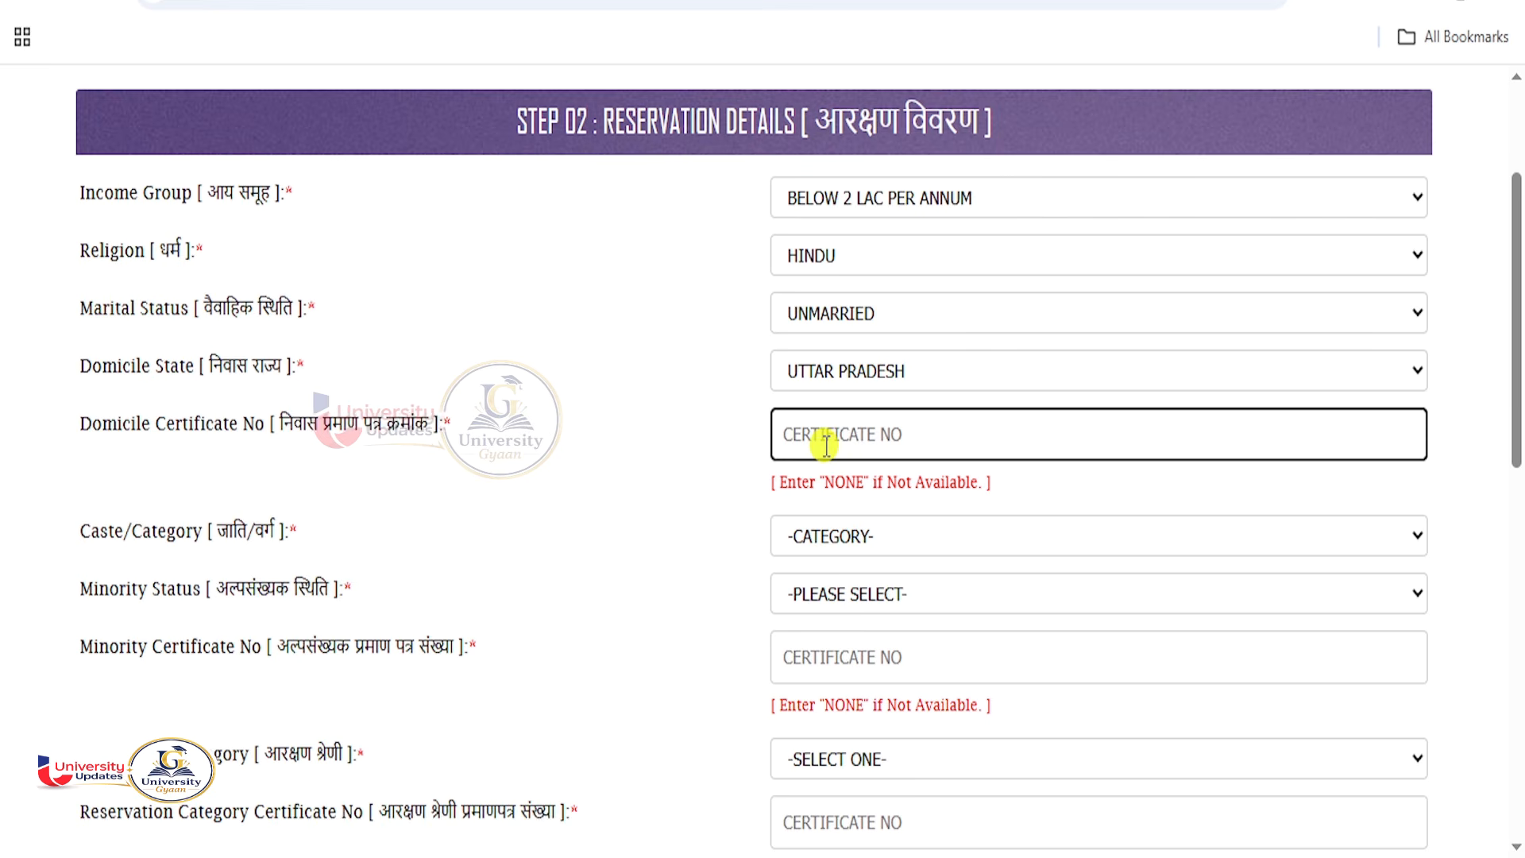
{"action": "type", "text": "NONE"}
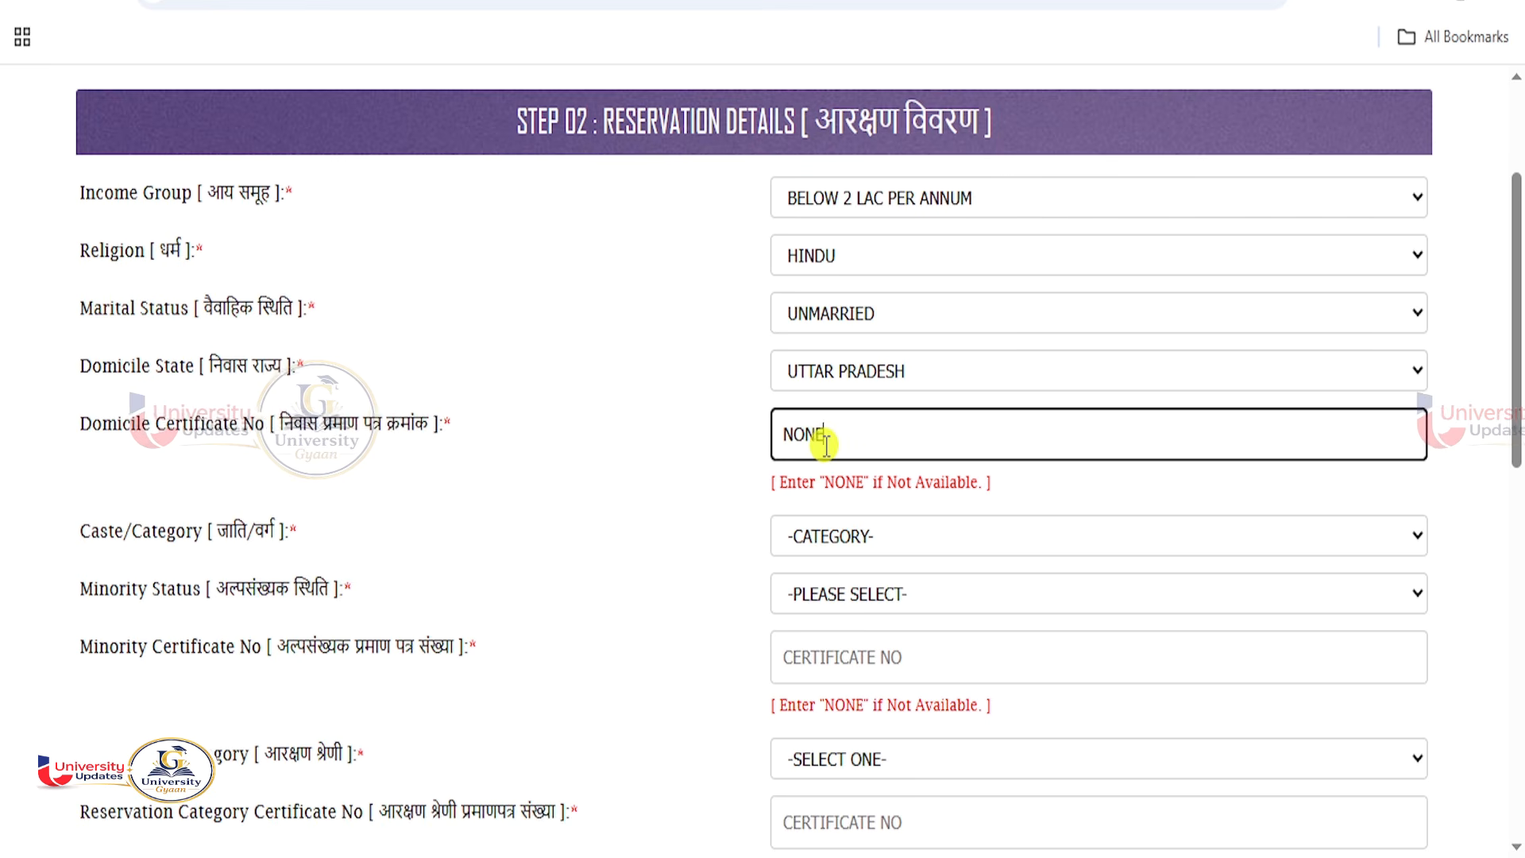
{"action": "left_click", "coordinate": [678, 453]}
{"action": "scroll", "coordinate": [891, 535], "scroll_direction": "down", "scroll_amount": 1}
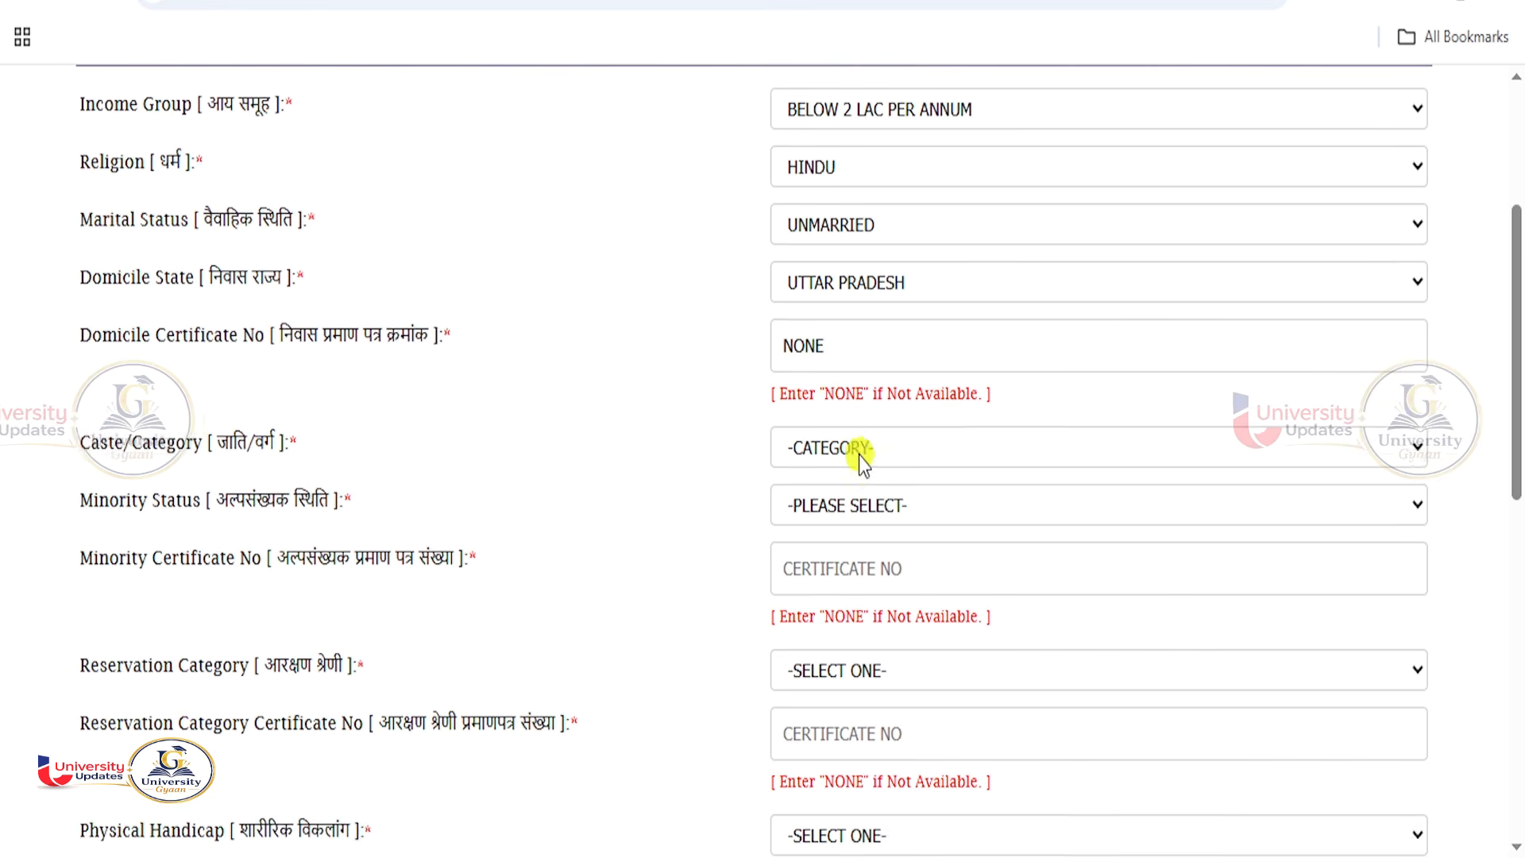
Set caste category GENERAL(UR), EWS status NO, minority status NO with certificate number NONE.
{"action": "left_click", "coordinate": [858, 447]}
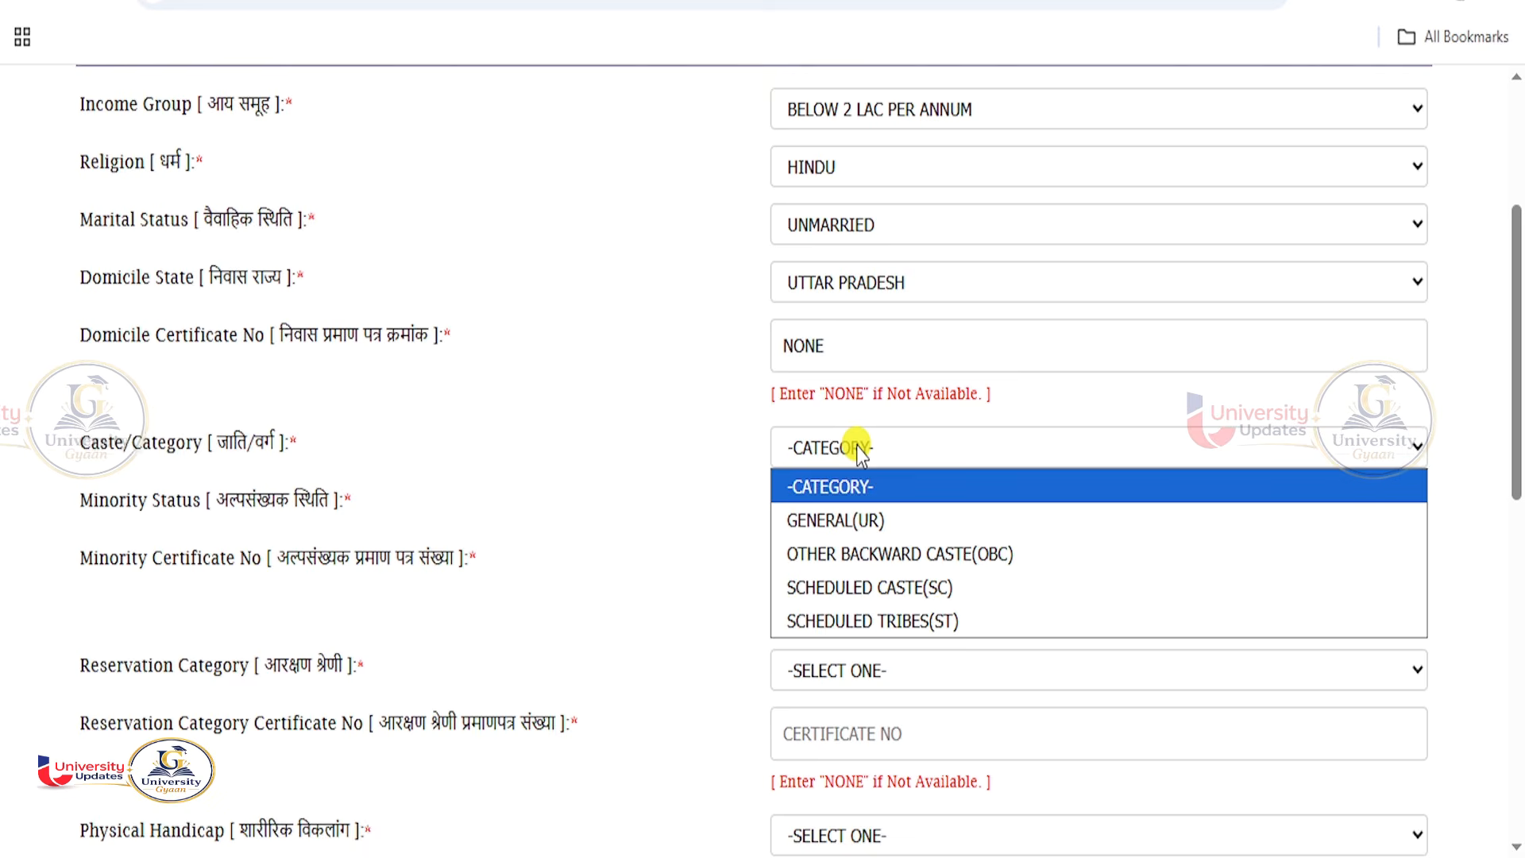
{"action": "left_click", "coordinate": [860, 523]}
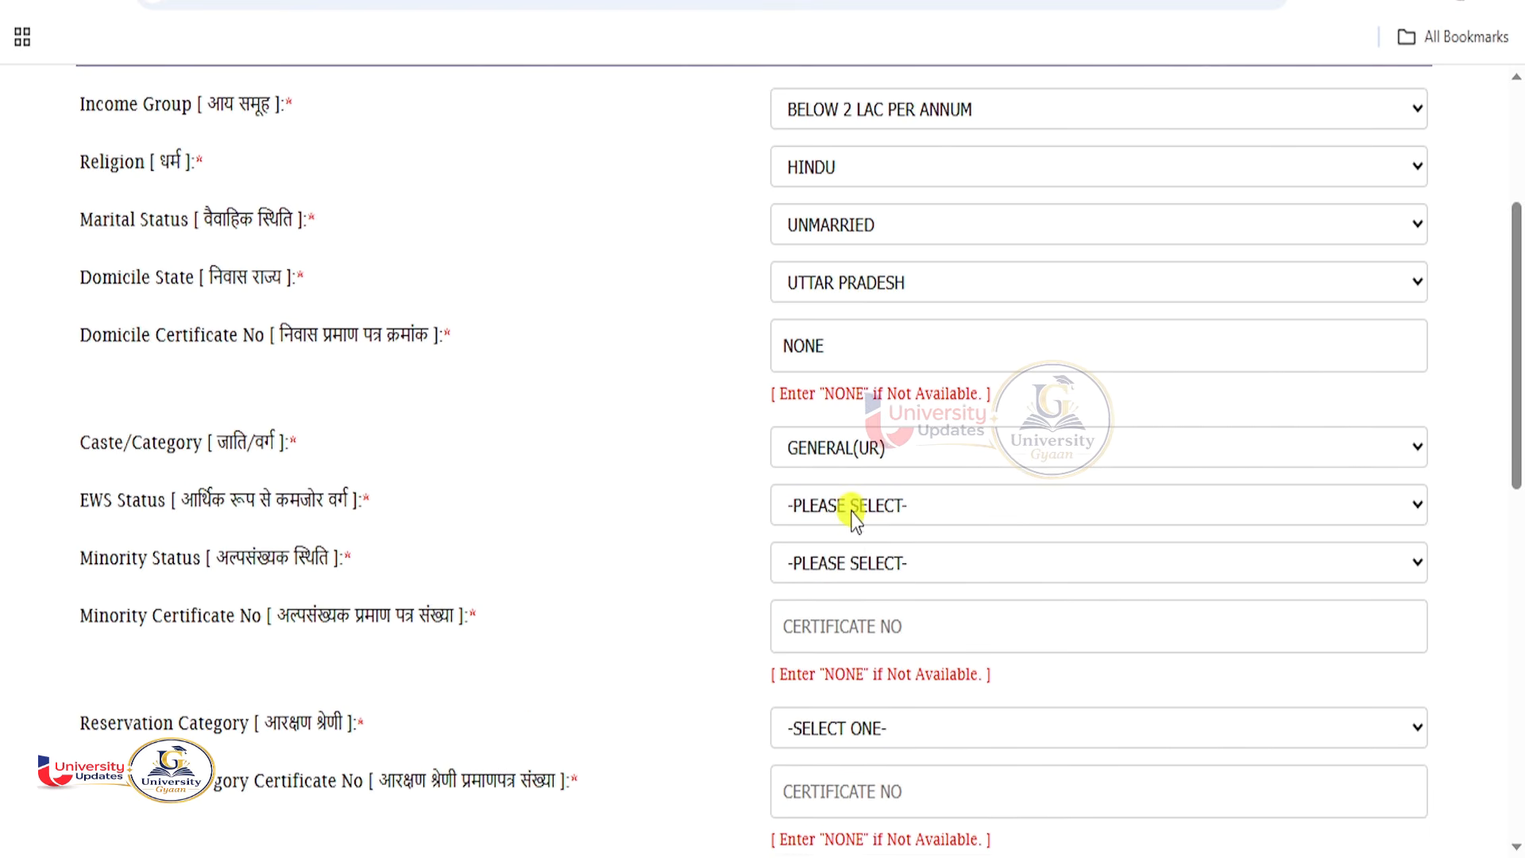
{"action": "left_click", "coordinate": [850, 513]}
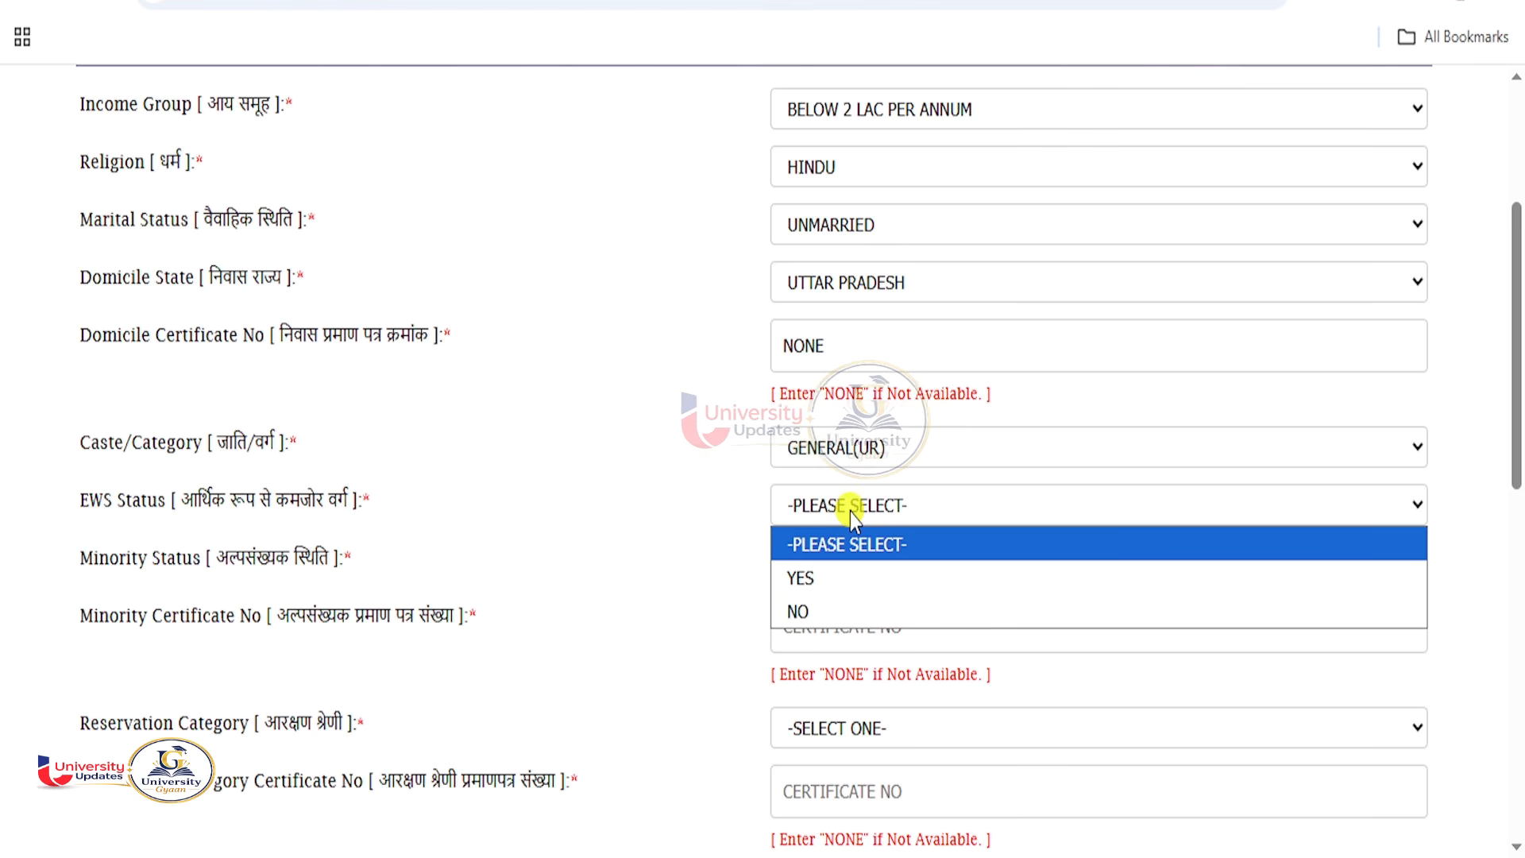
{"action": "left_click", "coordinate": [801, 608]}
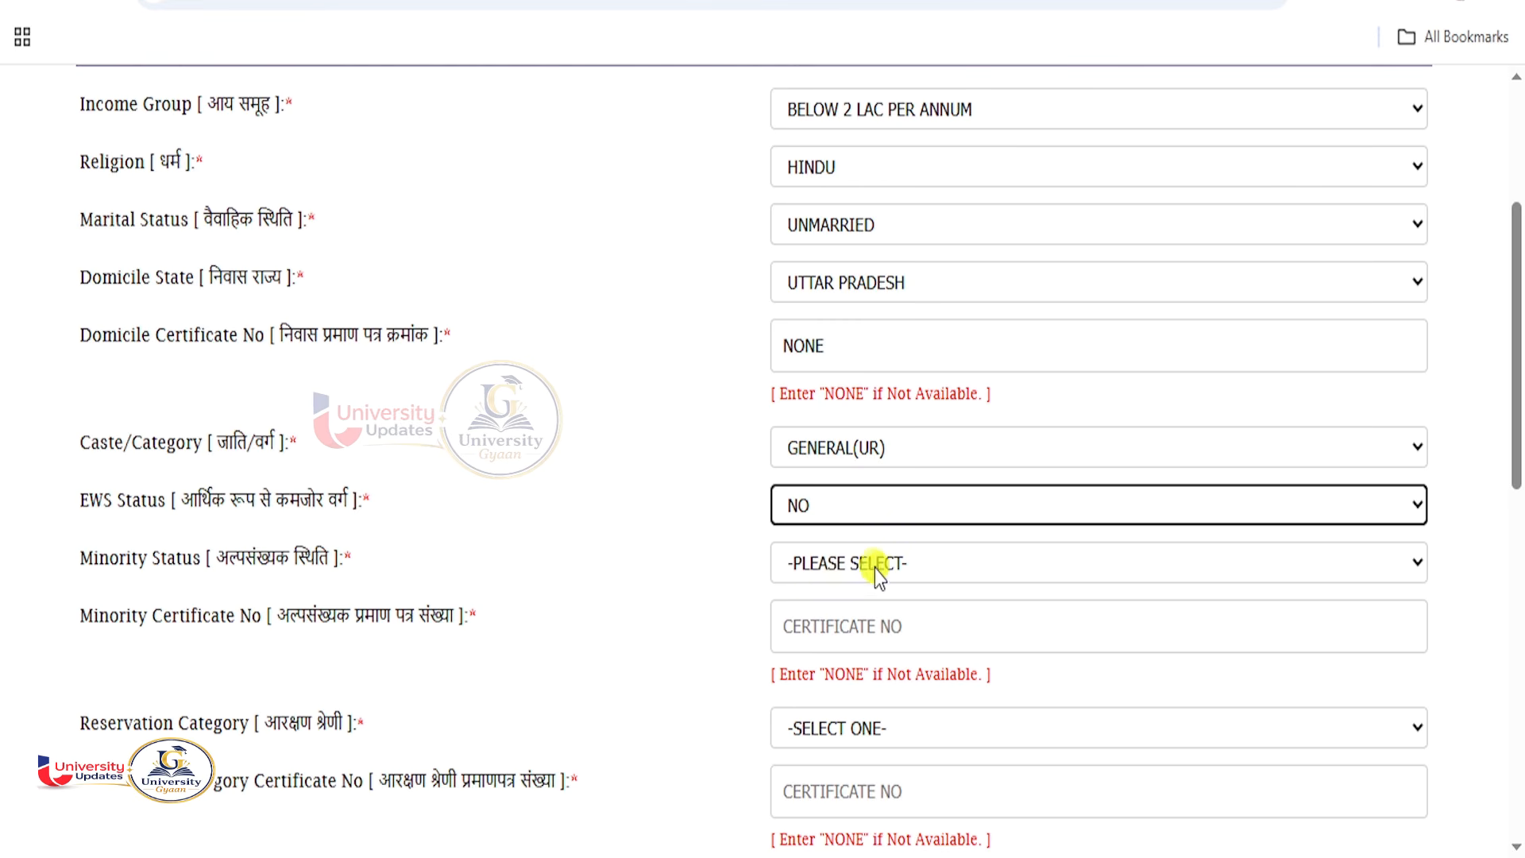
{"action": "left_click", "coordinate": [854, 562]}
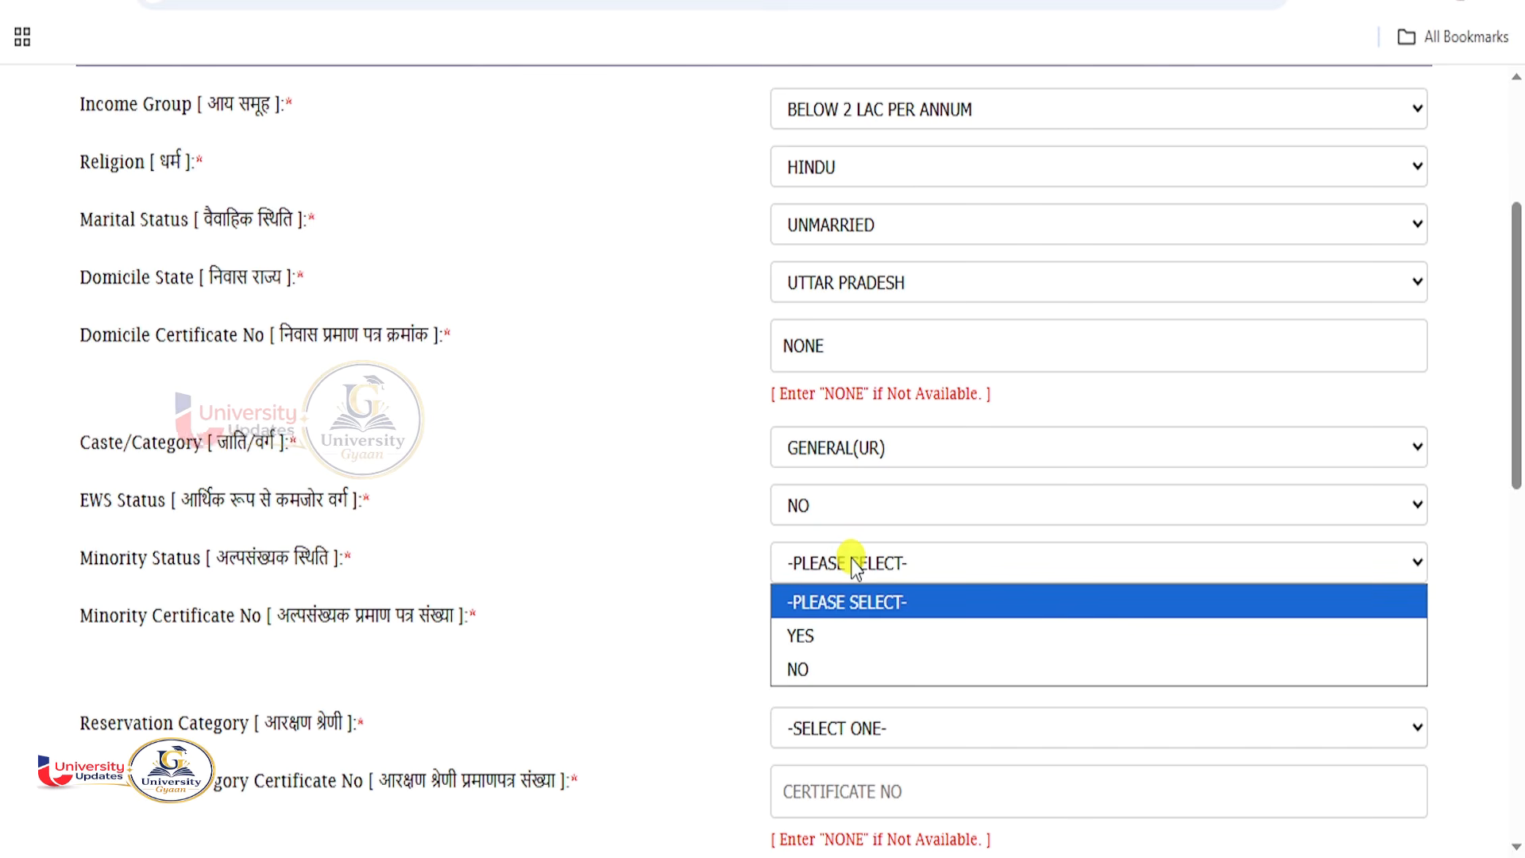
{"action": "left_click", "coordinate": [800, 668]}
{"action": "scroll", "coordinate": [806, 604], "scroll_direction": "down", "scroll_amount": 2}
{"action": "left_click", "coordinate": [811, 496]}
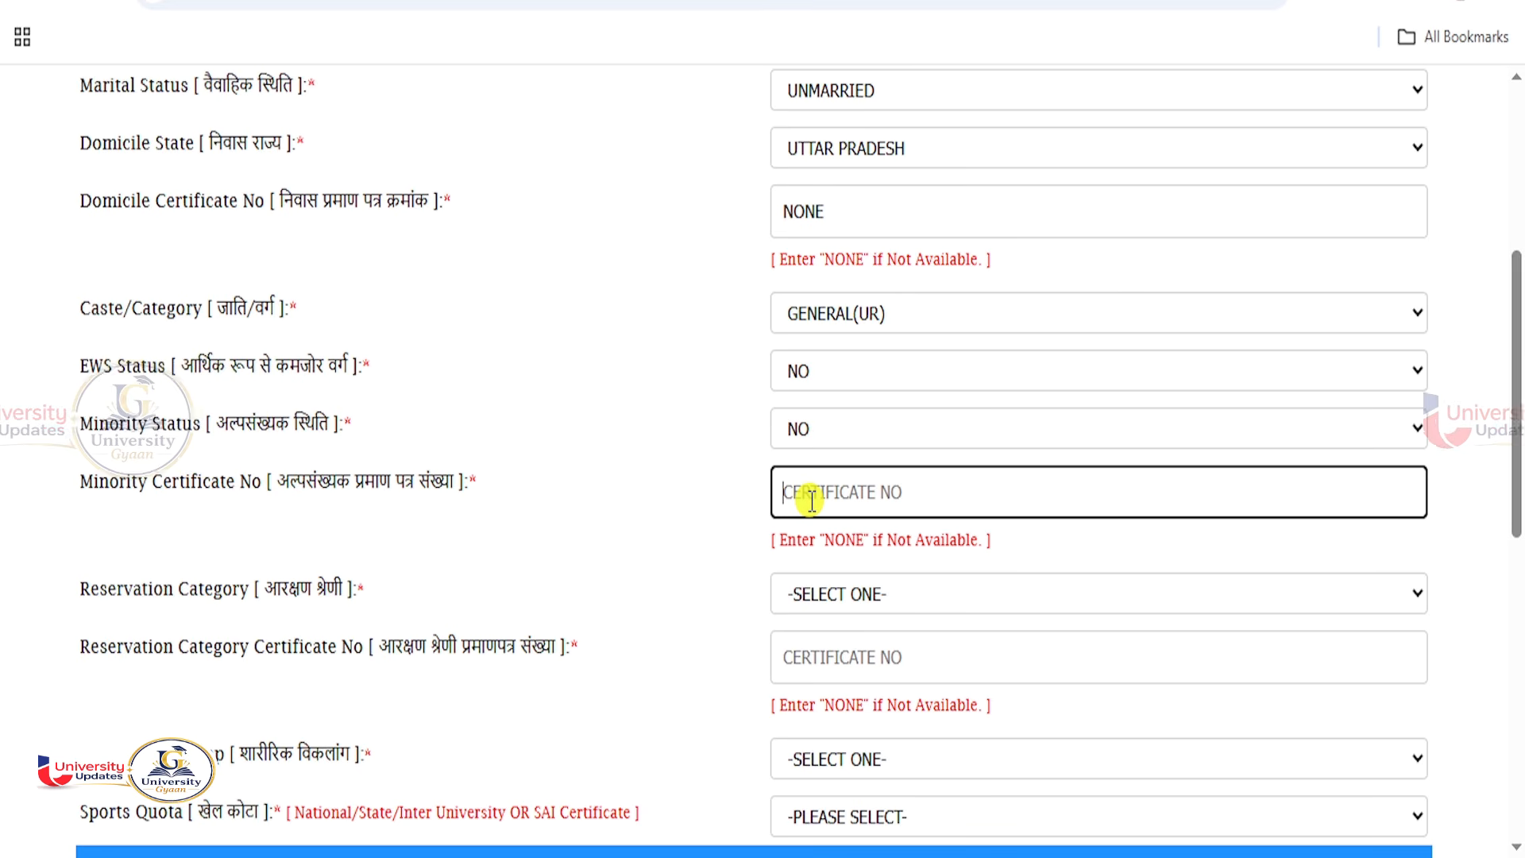
{"action": "type", "text": "NON"}
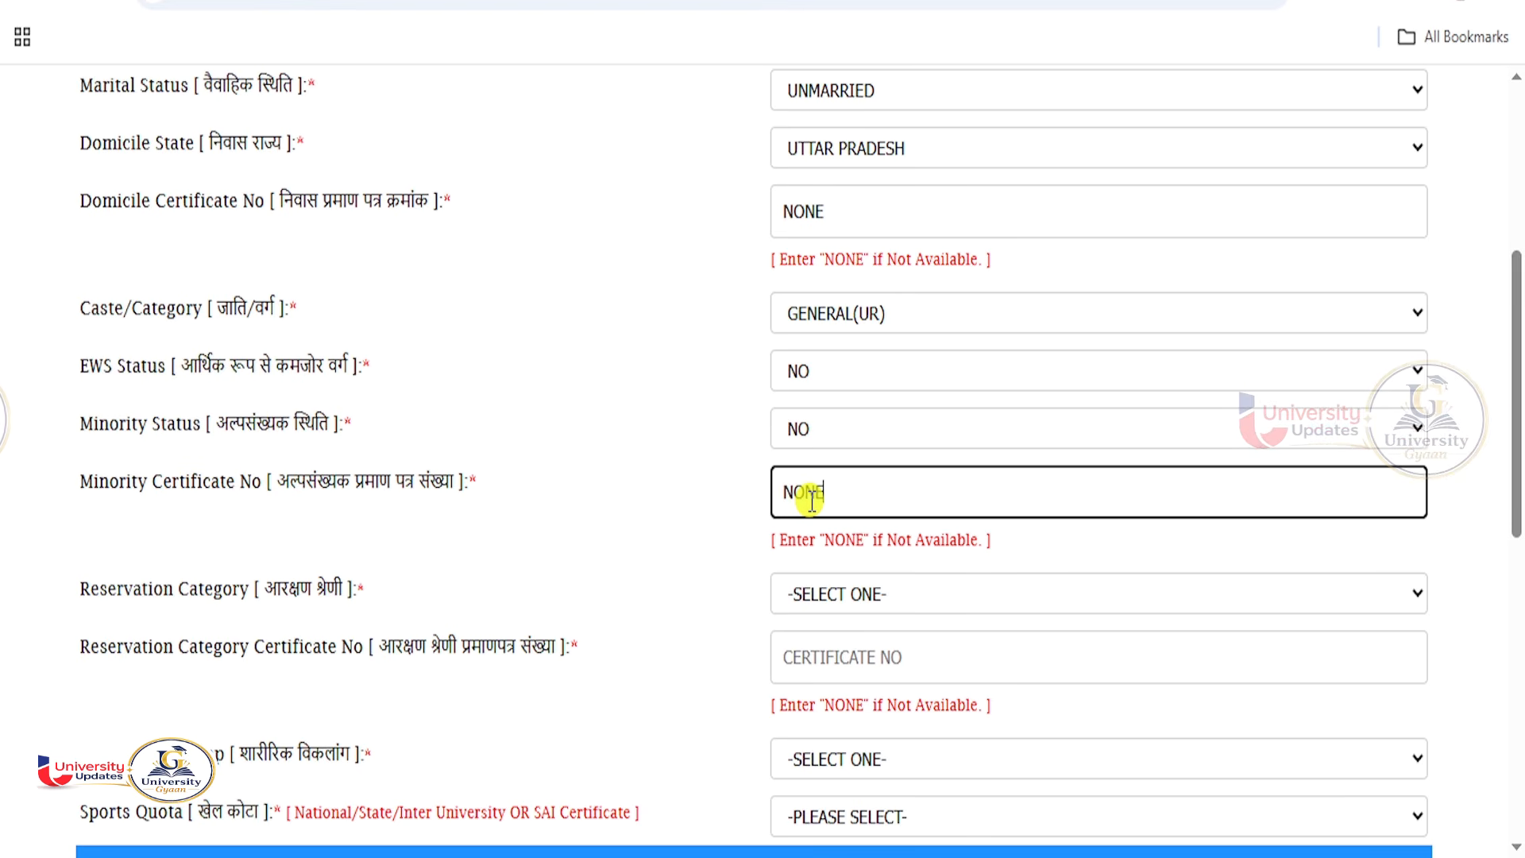
{"action": "type", "text": "E"}
{"action": "left_click", "coordinate": [723, 536]}
Set reservation category NONE with certificate NONE, physical handicap NONE and sports quota NO.
{"action": "scroll", "coordinate": [722, 536], "scroll_direction": "down", "scroll_amount": 2}
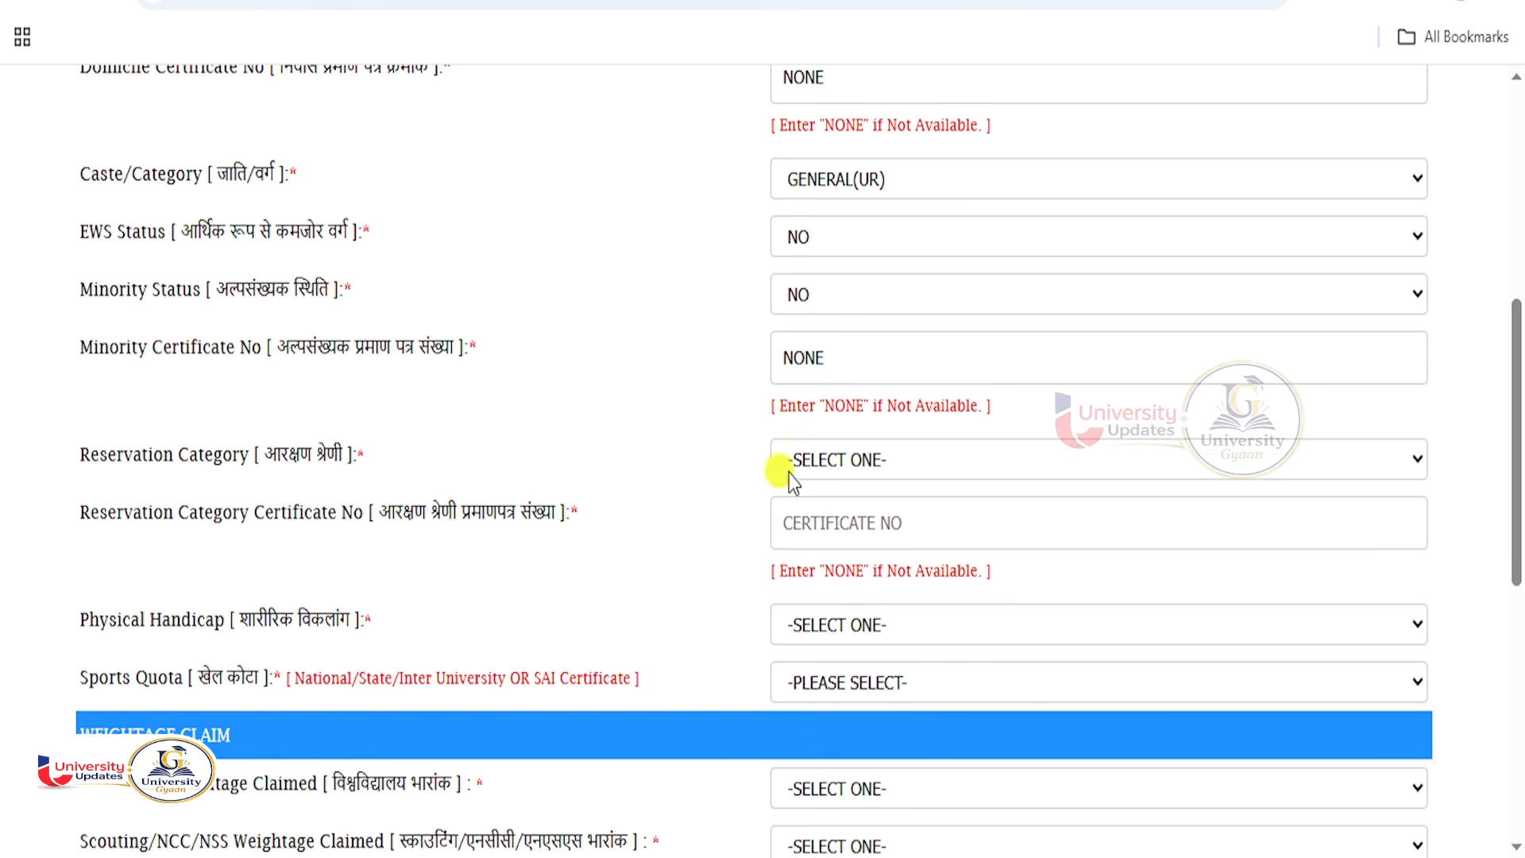
{"action": "left_click", "coordinate": [877, 470]}
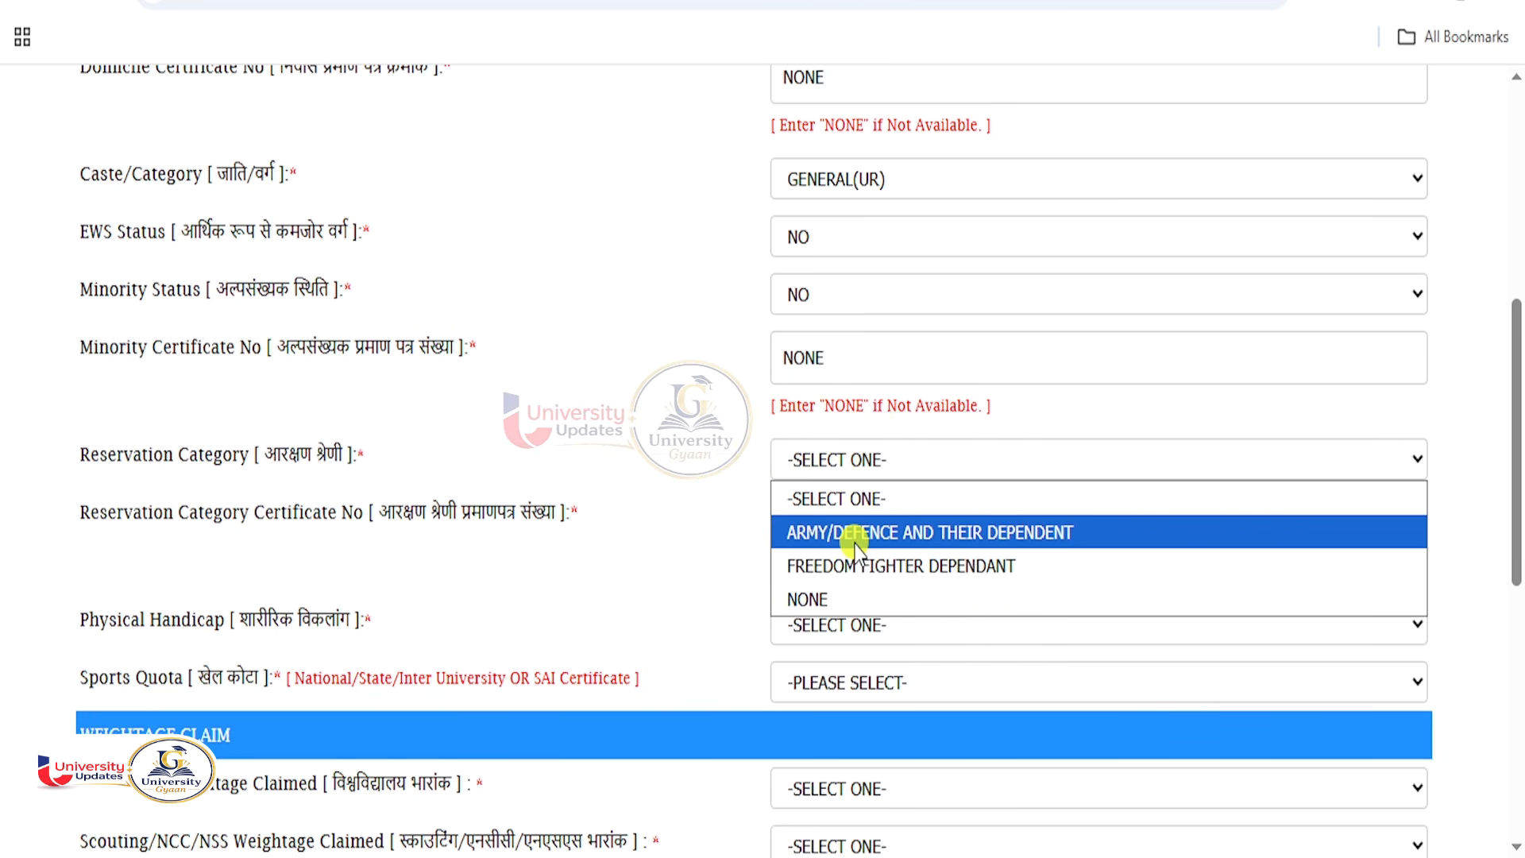
{"action": "left_click", "coordinate": [813, 599]}
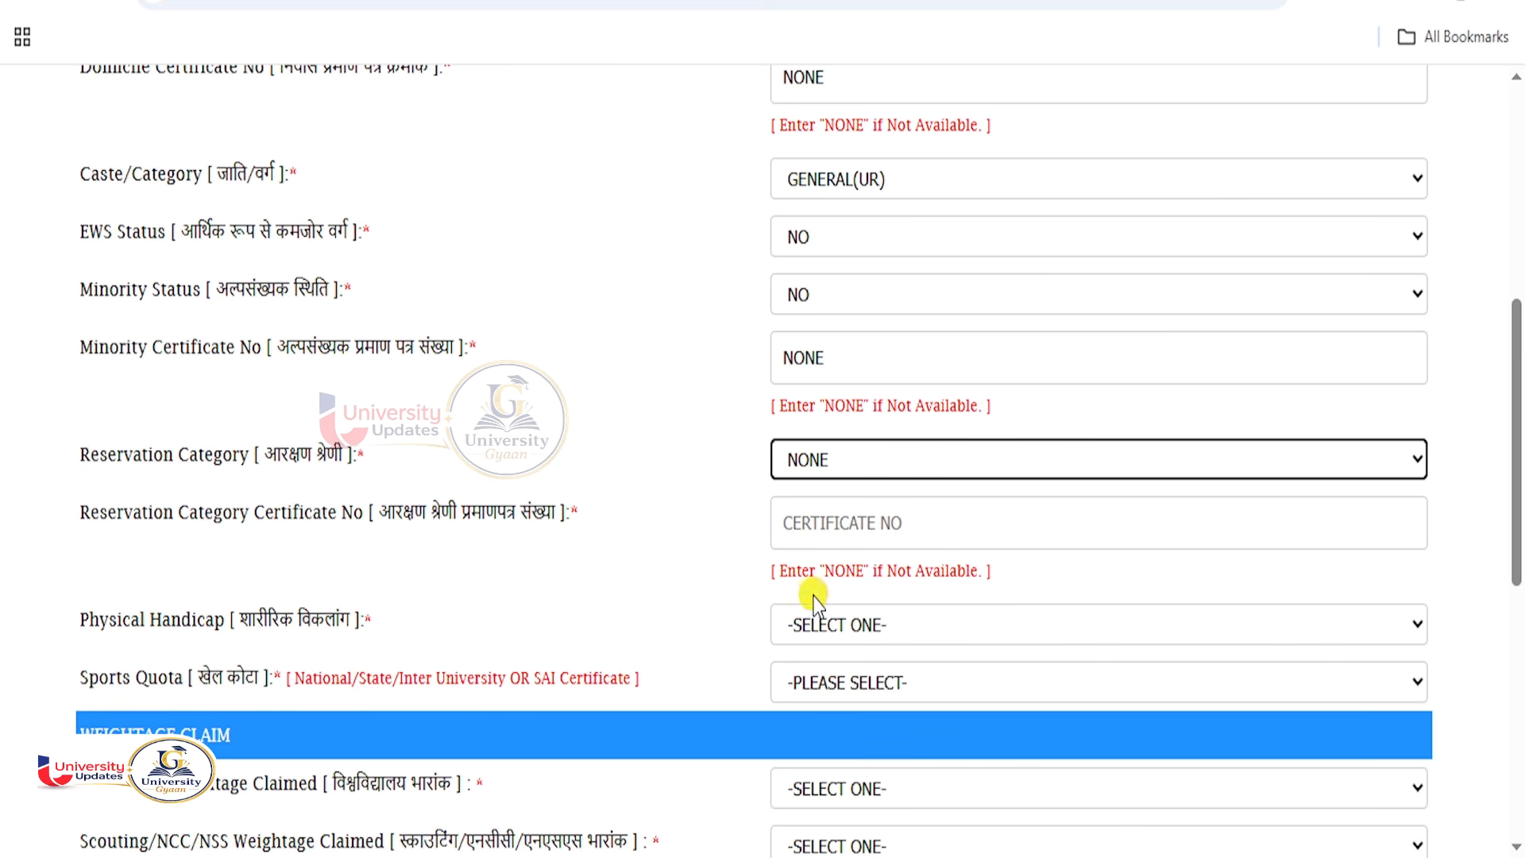
{"action": "left_click", "coordinate": [835, 505]}
{"action": "type", "text": "N"}
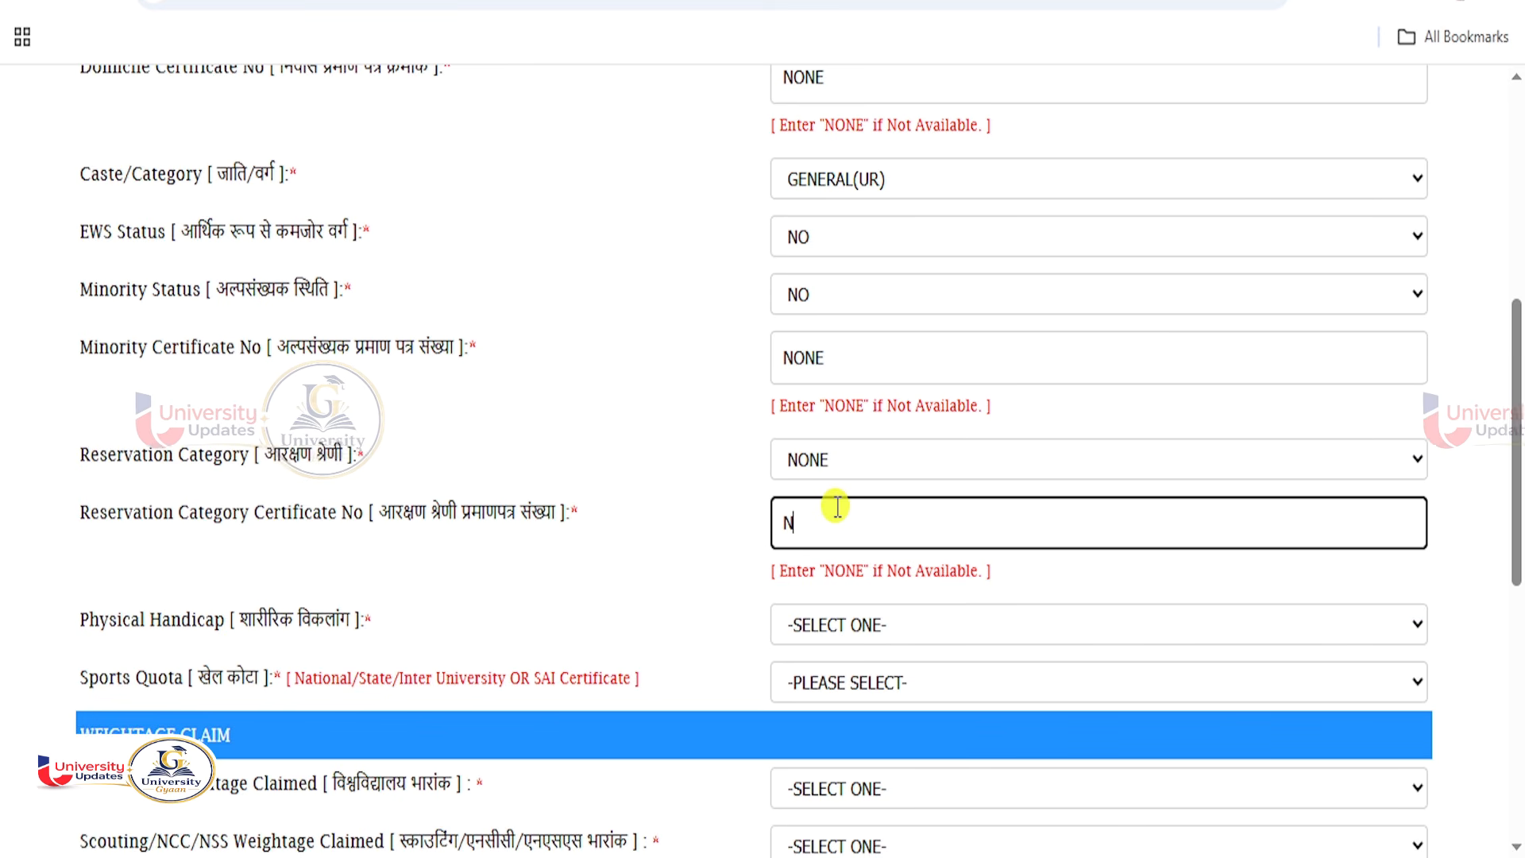
{"action": "type", "text": "ONE"}
{"action": "left_click", "coordinate": [659, 528]}
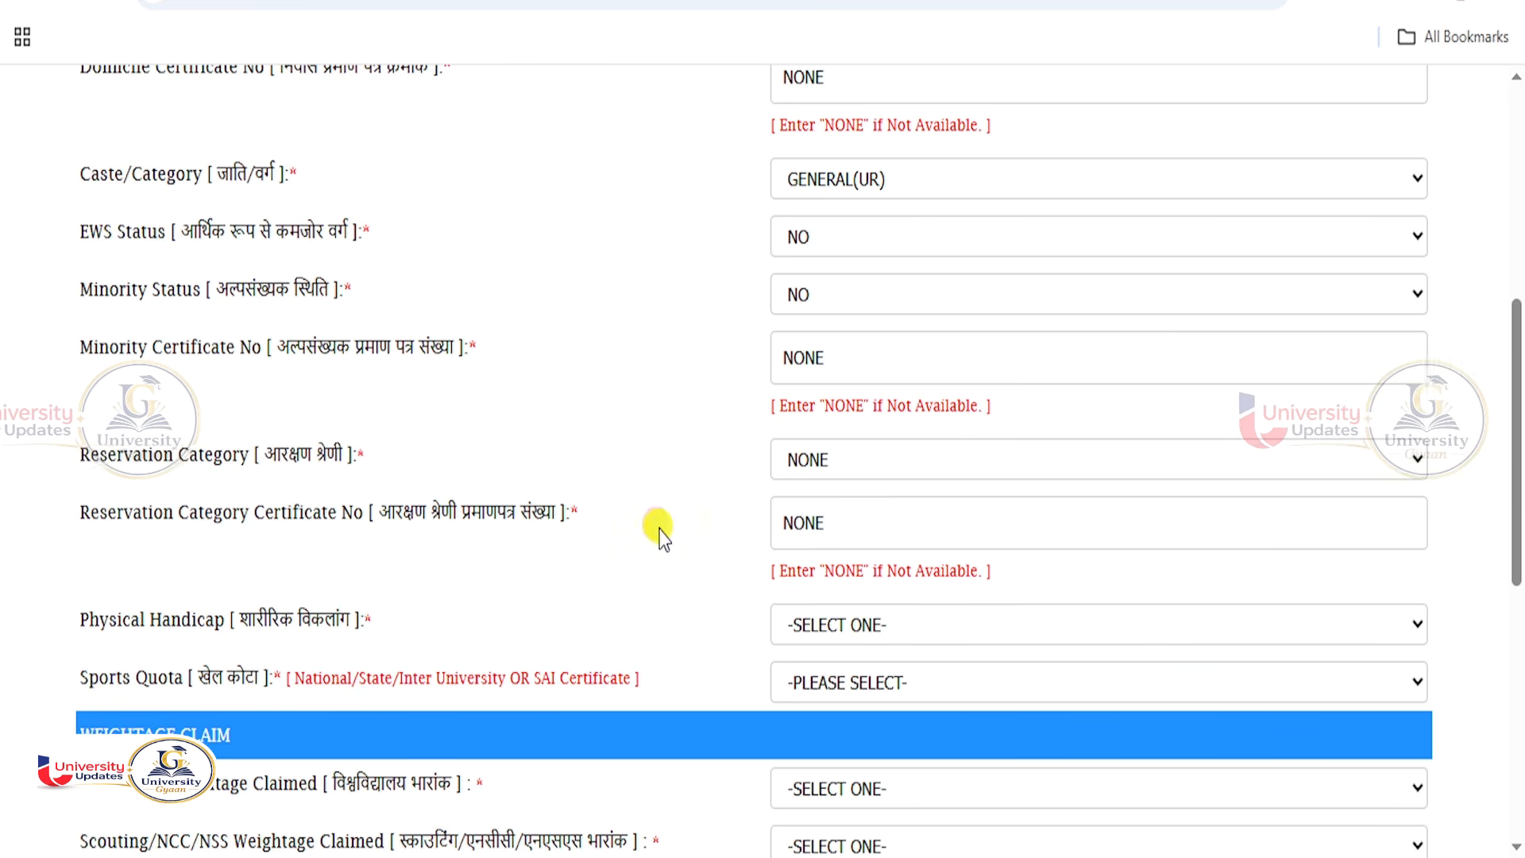
{"action": "scroll", "coordinate": [659, 528], "scroll_direction": "down", "scroll_amount": 3}
{"action": "left_click", "coordinate": [842, 453]}
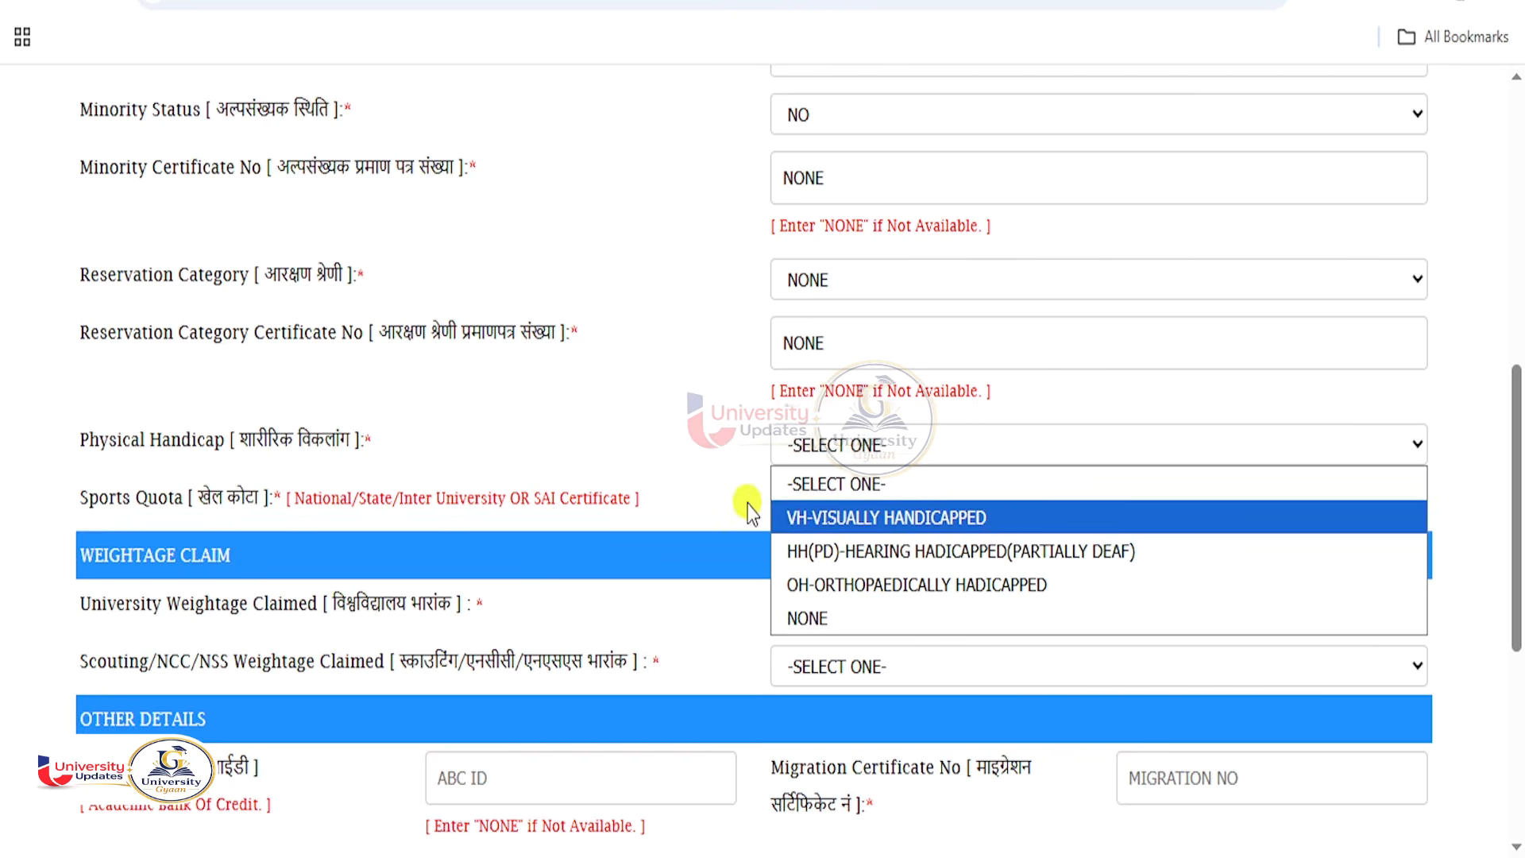
{"action": "left_click", "coordinate": [814, 618]}
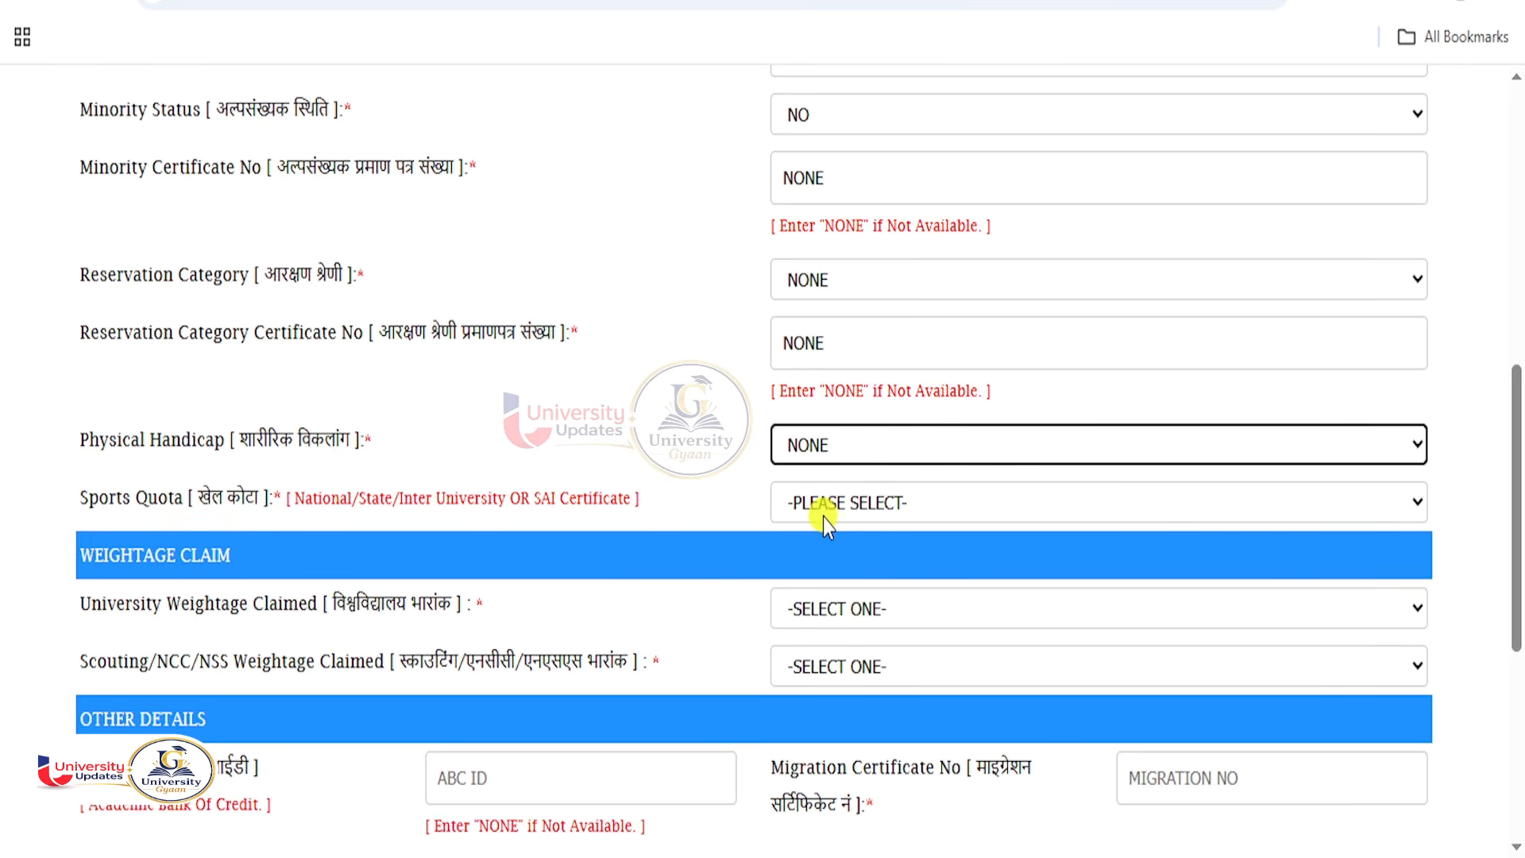
{"action": "left_click", "coordinate": [823, 517]}
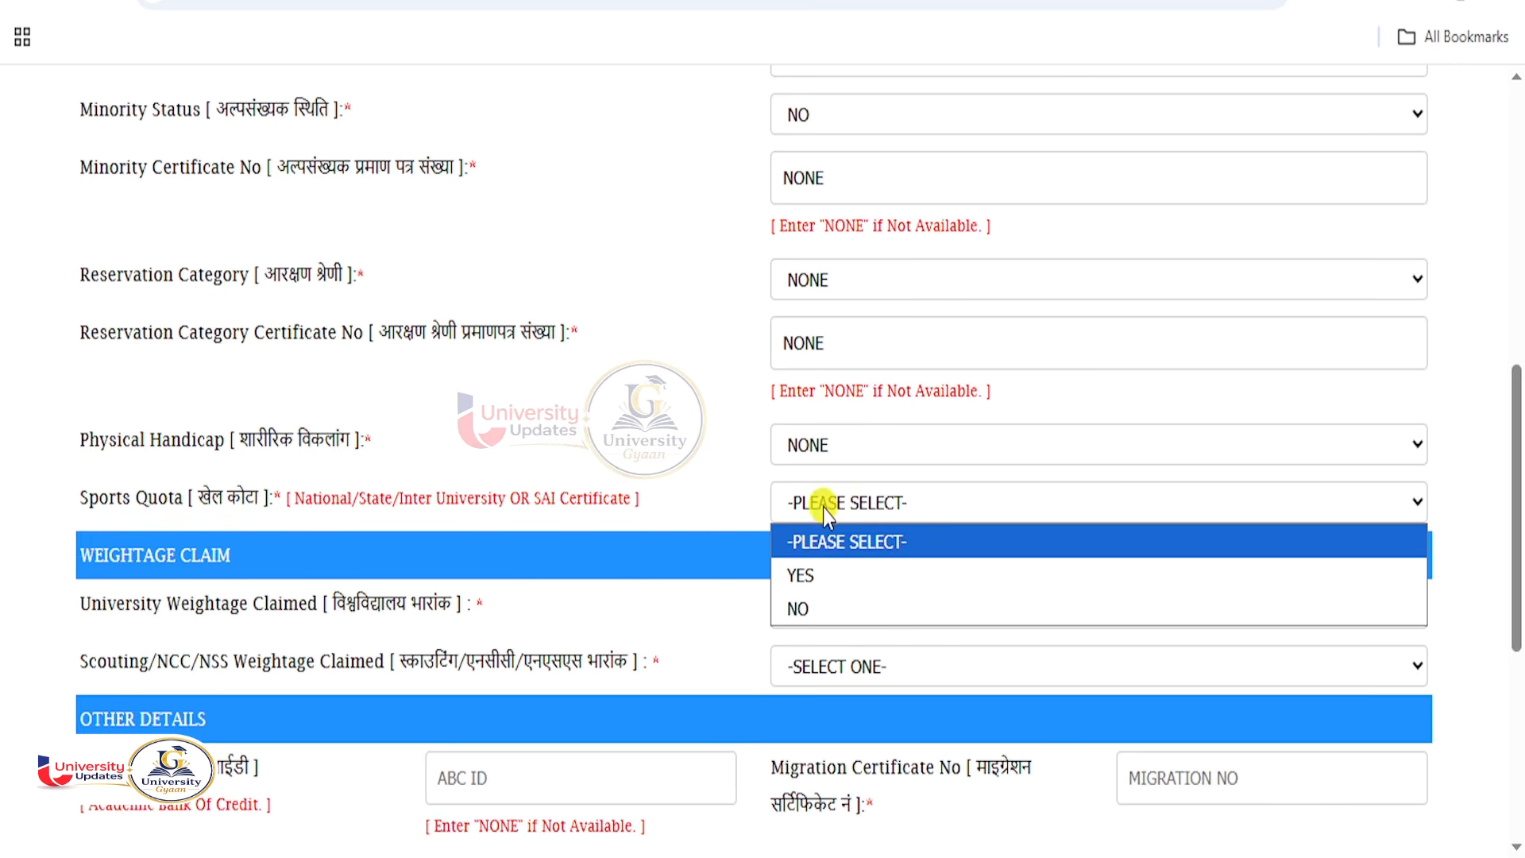
{"action": "left_click", "coordinate": [809, 608]}
{"action": "scroll", "coordinate": [761, 460], "scroll_direction": "down", "scroll_amount": 3}
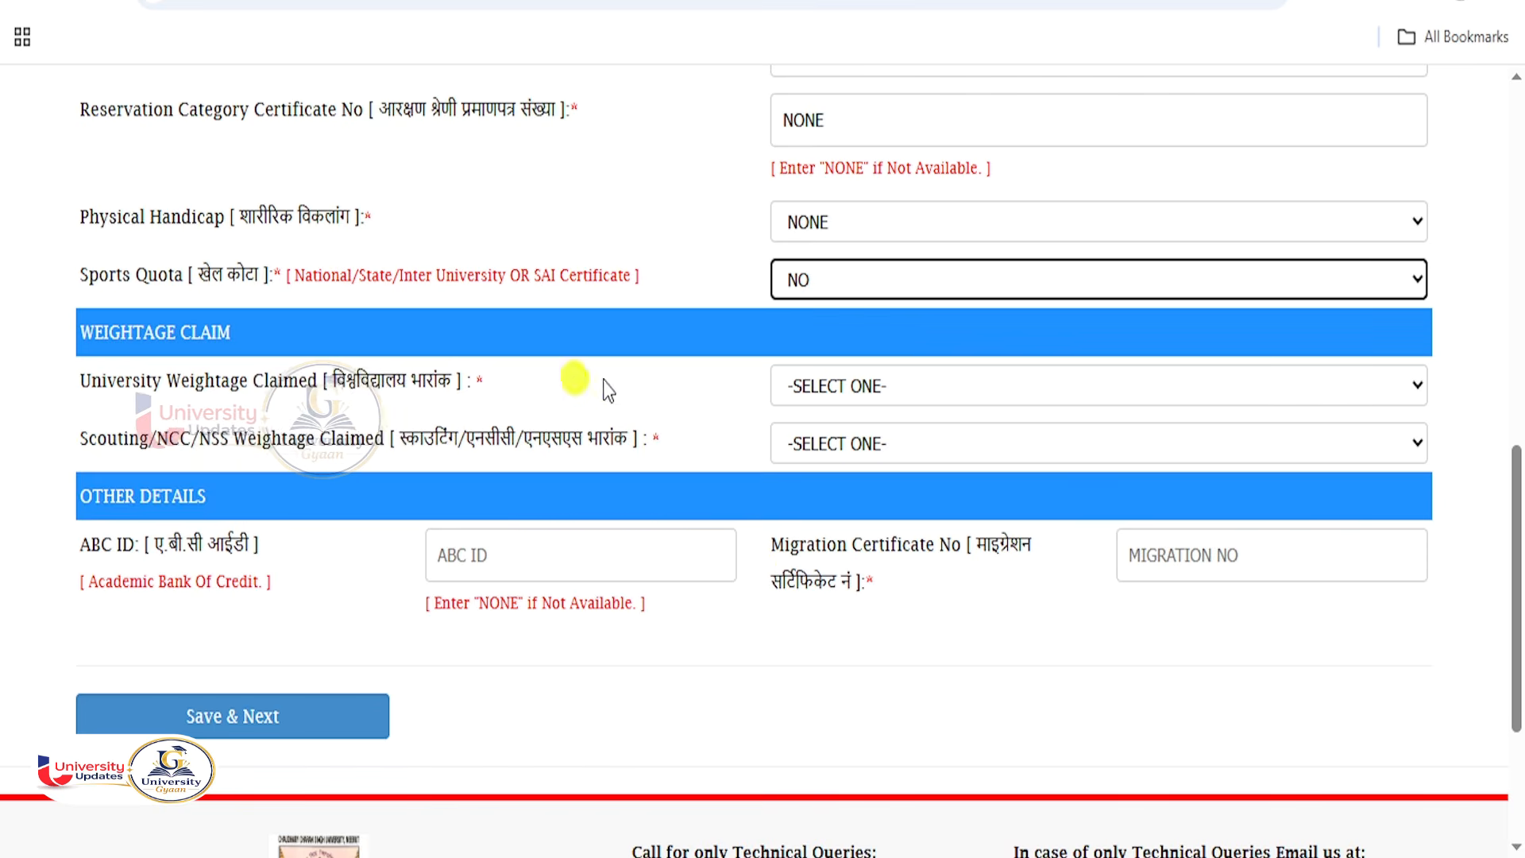
Claim NONE for both University weightage and Scouting/NCC/NSS weightage.
{"action": "left_click", "coordinate": [865, 387]}
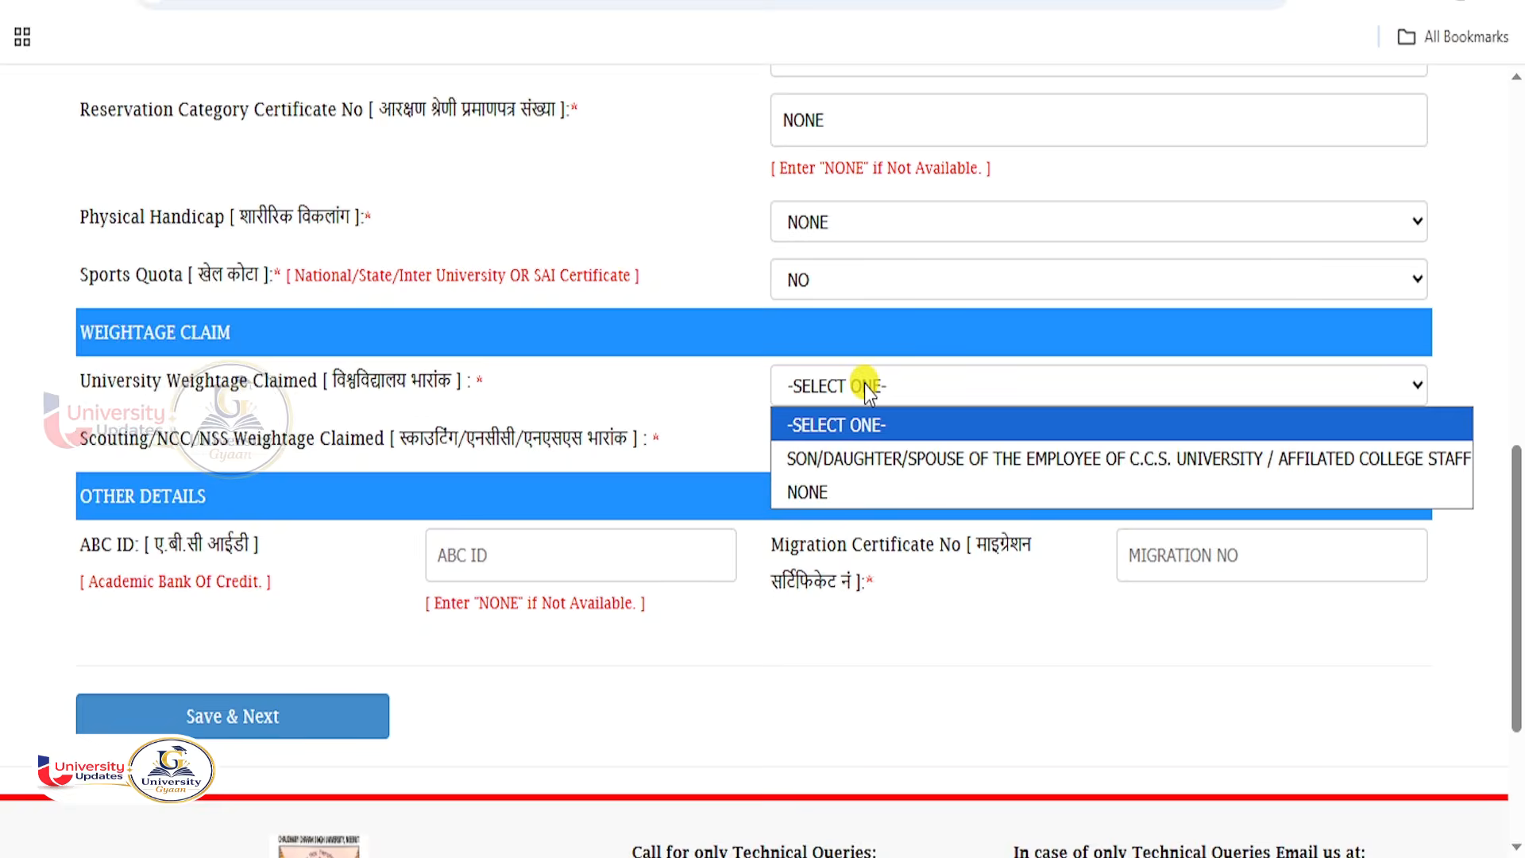
{"action": "left_click", "coordinate": [814, 492]}
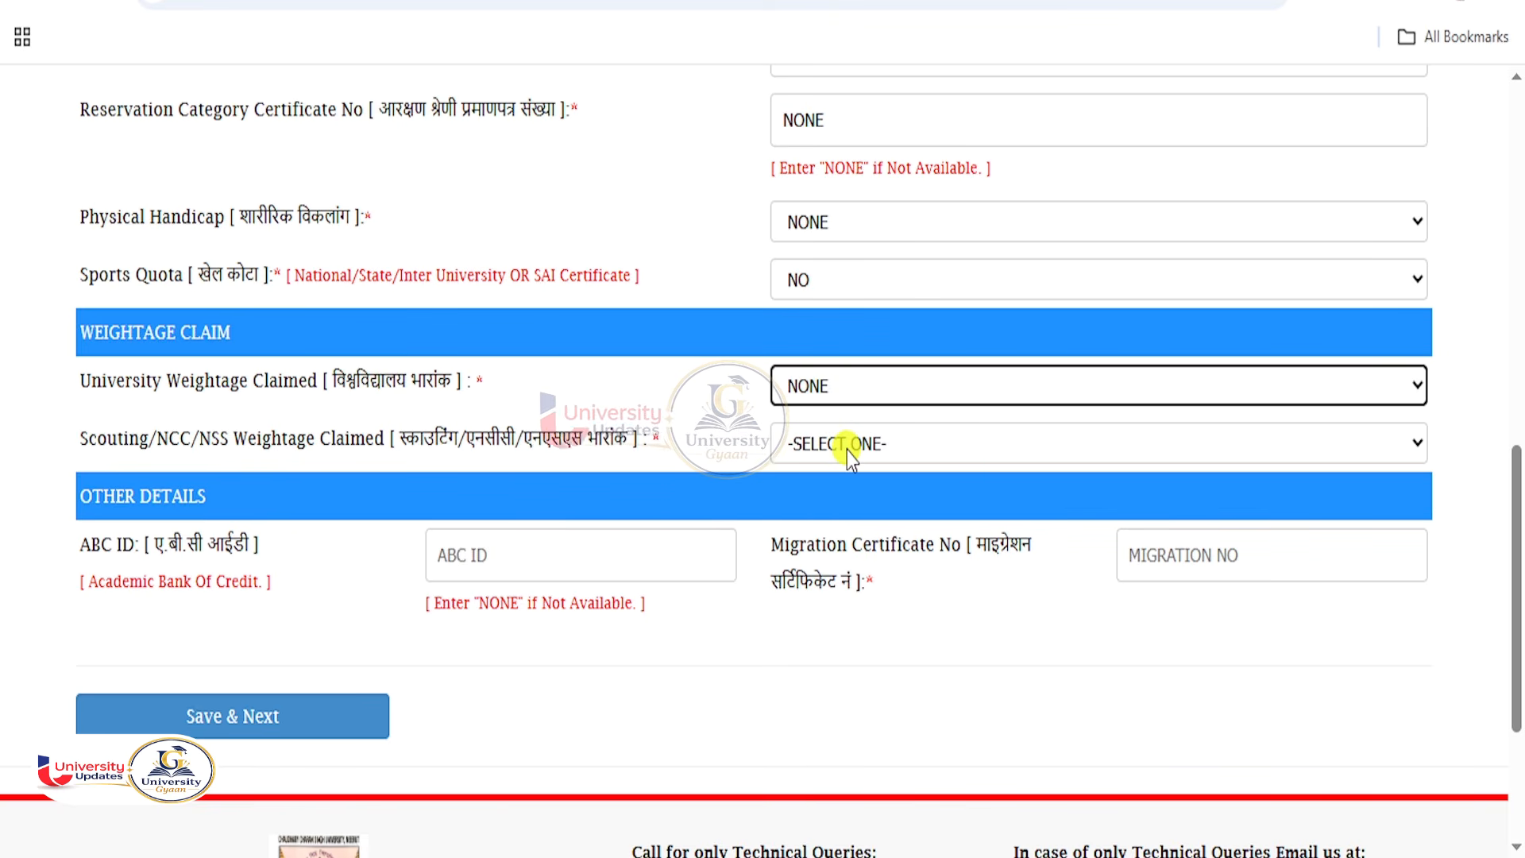
{"action": "left_click", "coordinate": [847, 450]}
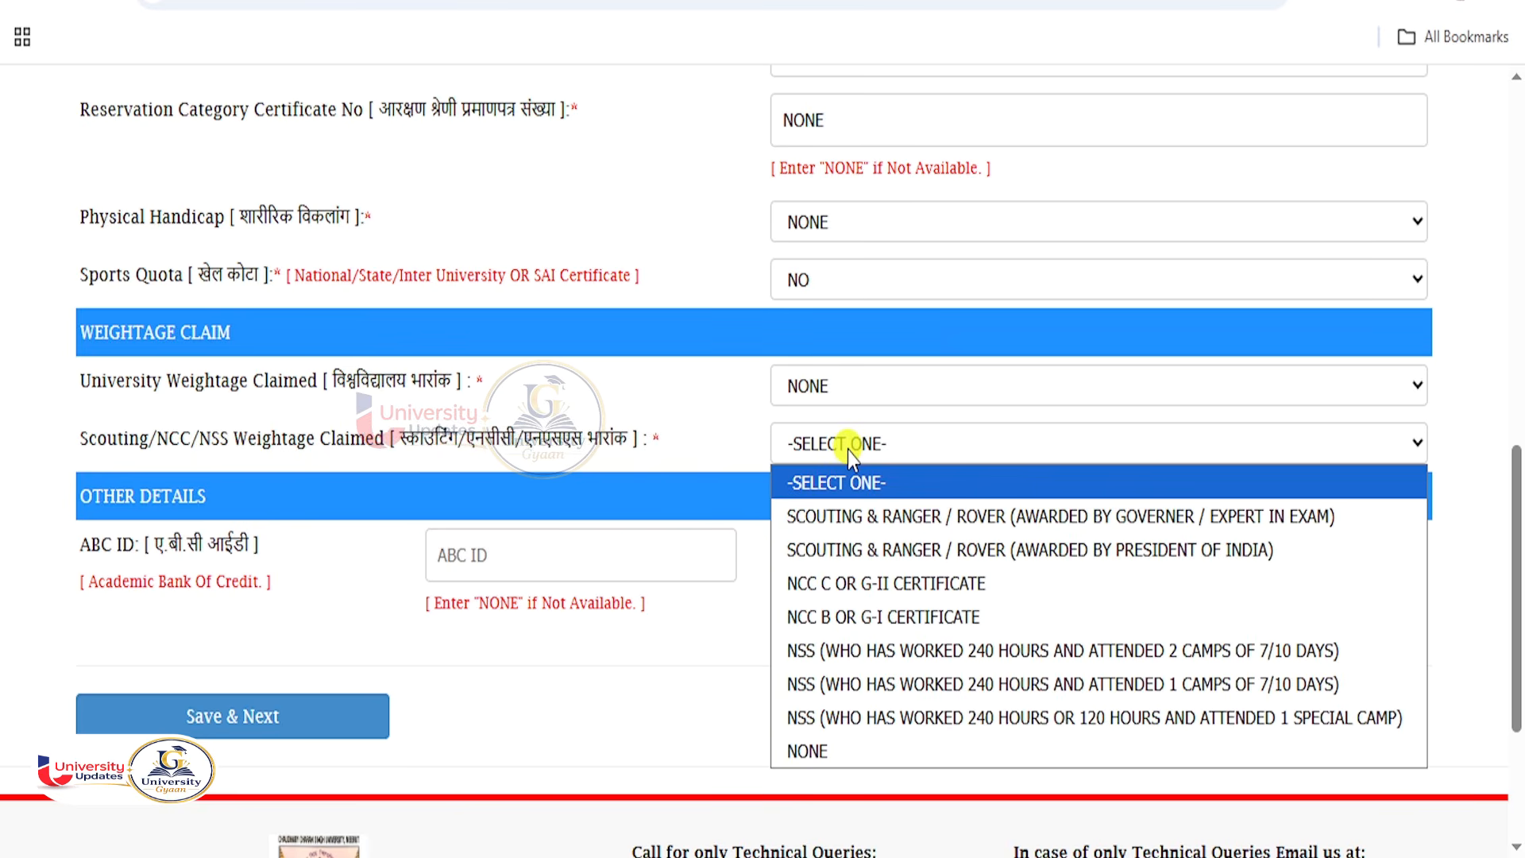
{"action": "left_click", "coordinate": [846, 766]}
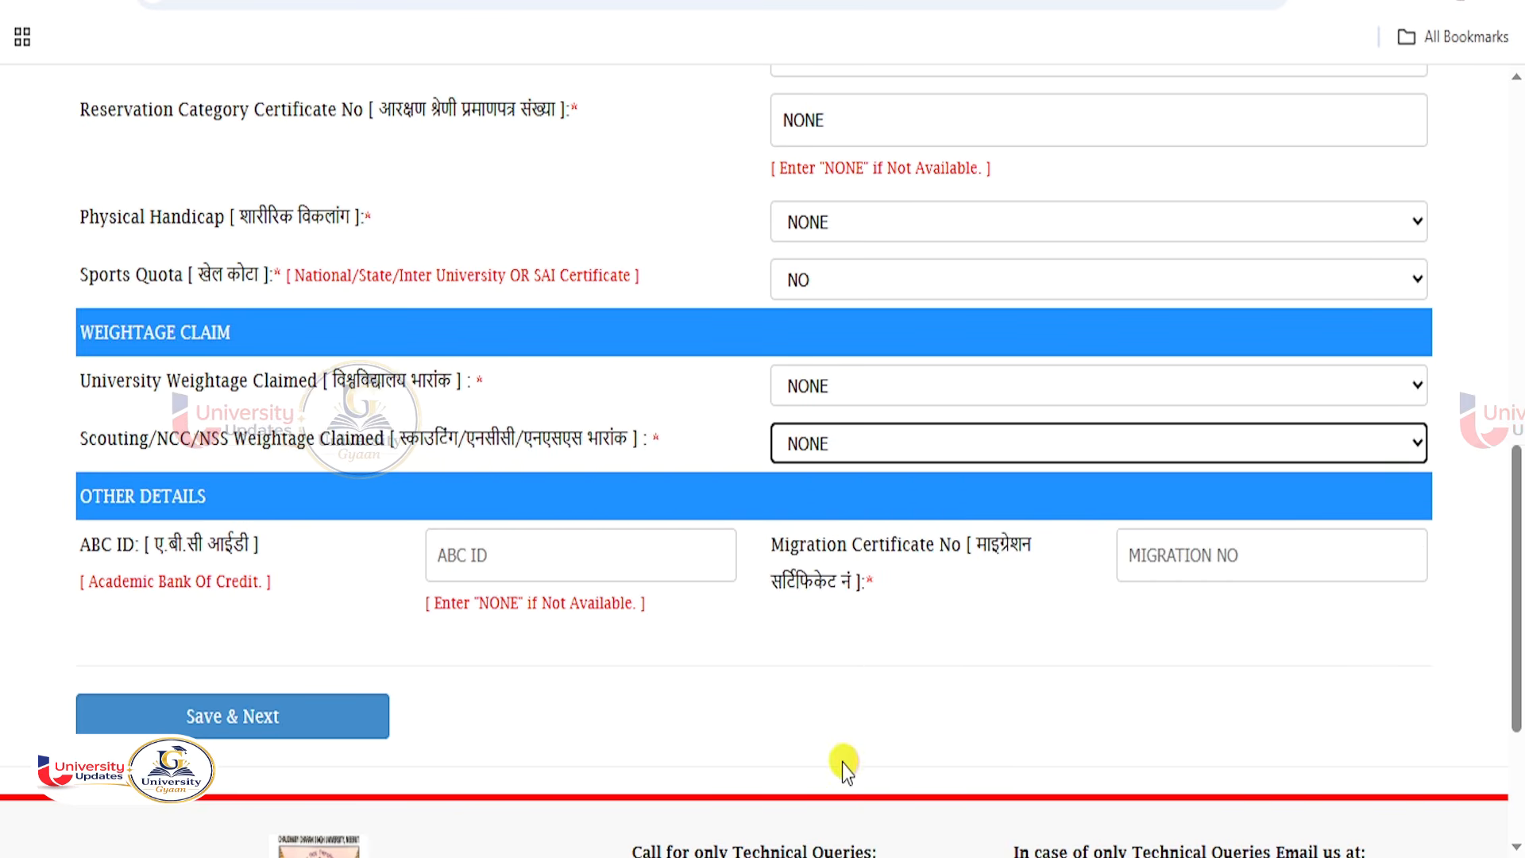
Type NN into the ABC ID field and go to the Migration Certificate No field.
{"action": "scroll", "coordinate": [273, 511], "scroll_direction": "down", "scroll_amount": 1}
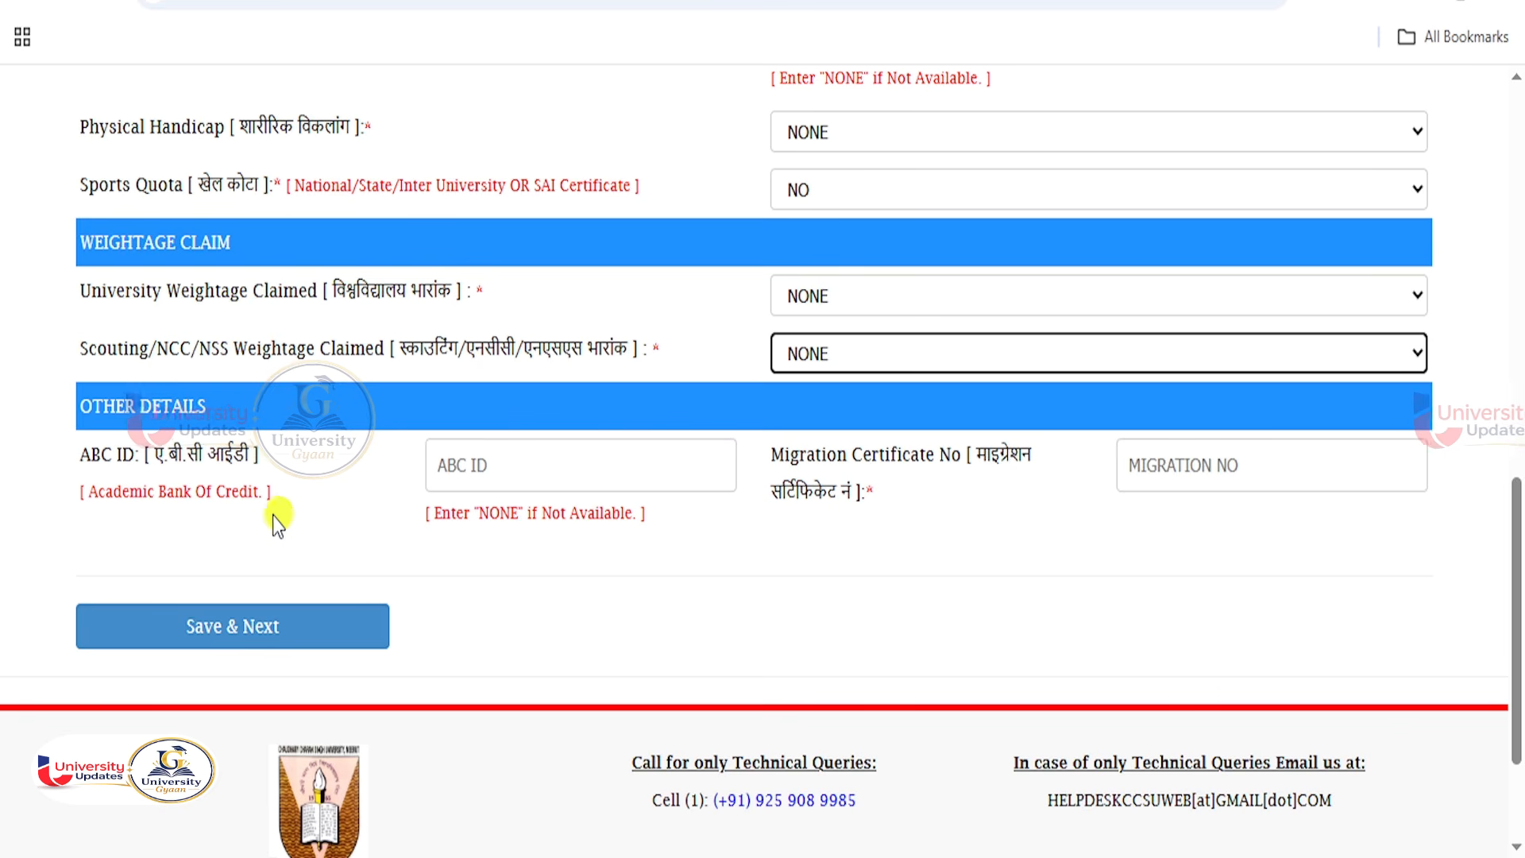
{"action": "left_click", "coordinate": [509, 463]}
{"action": "type", "text": "NN"}
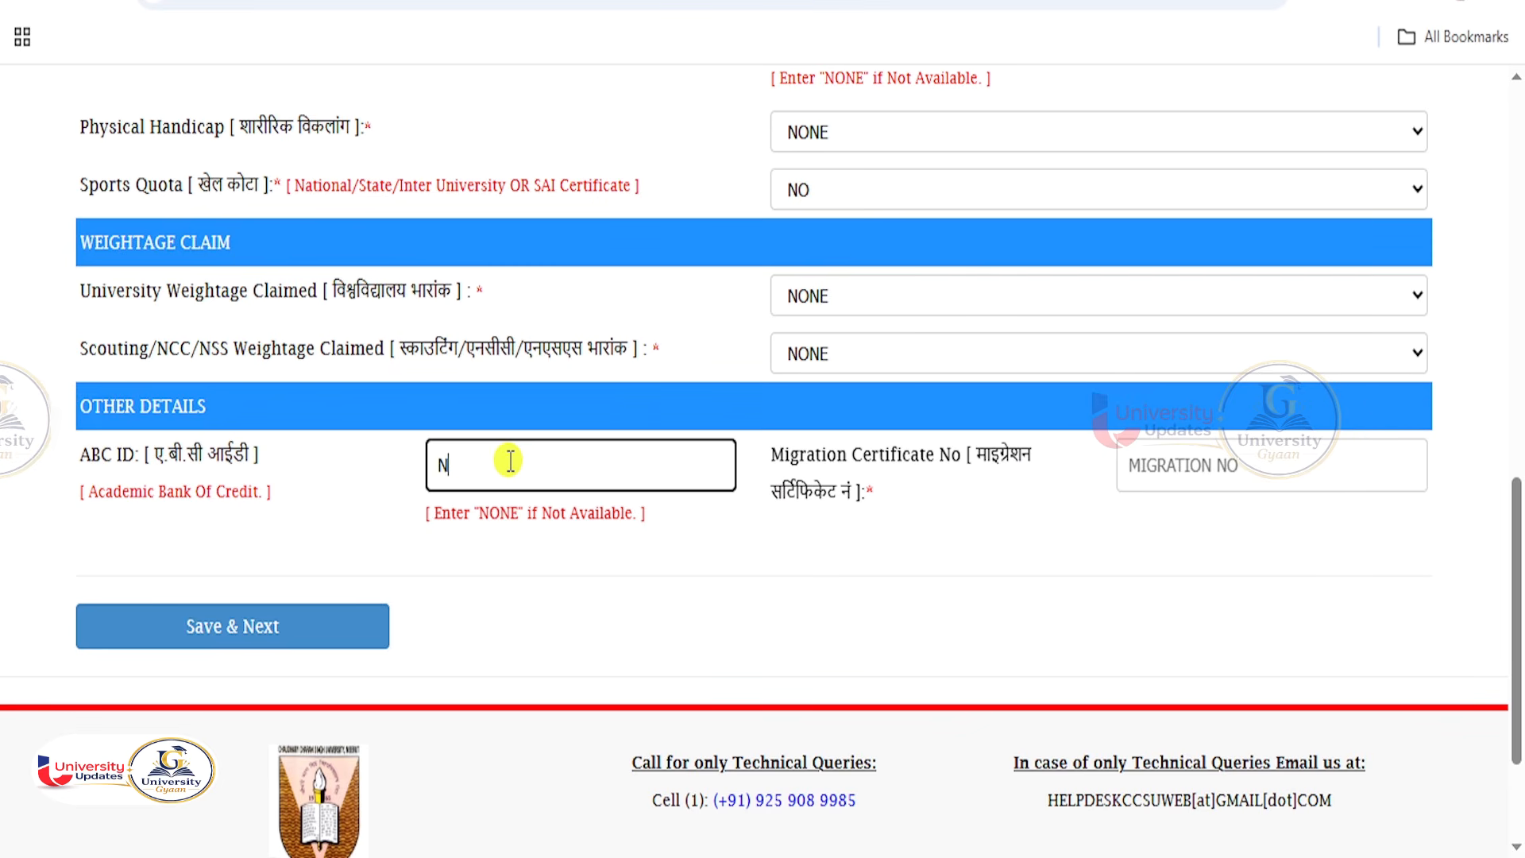
{"action": "left_click", "coordinate": [1229, 466]}
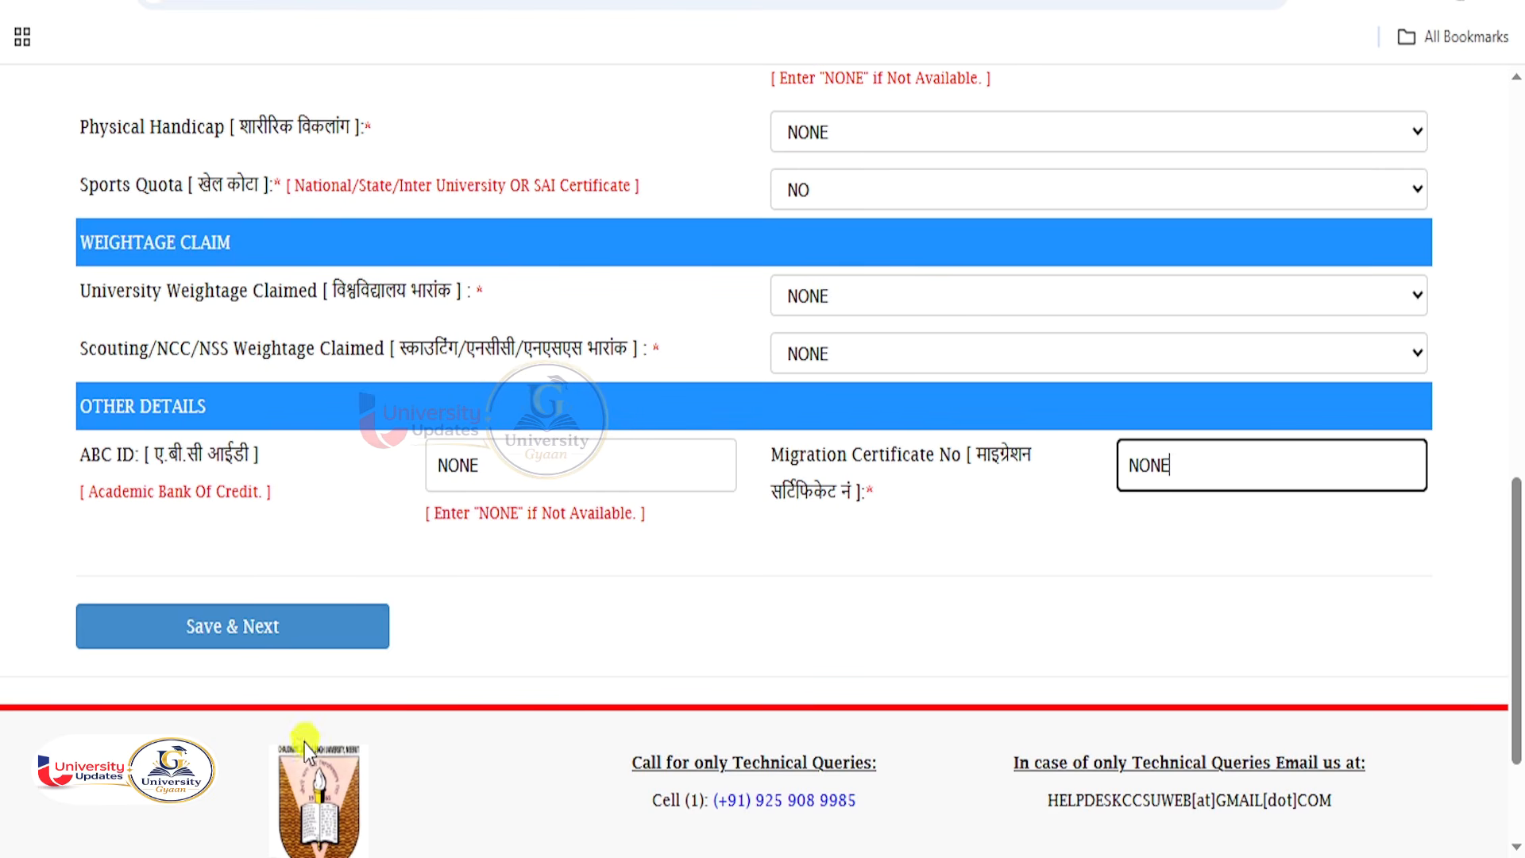
Save Step 02 and answer YES to Graduation From C.C.S University on Step 03.
{"action": "left_click", "coordinate": [279, 628]}
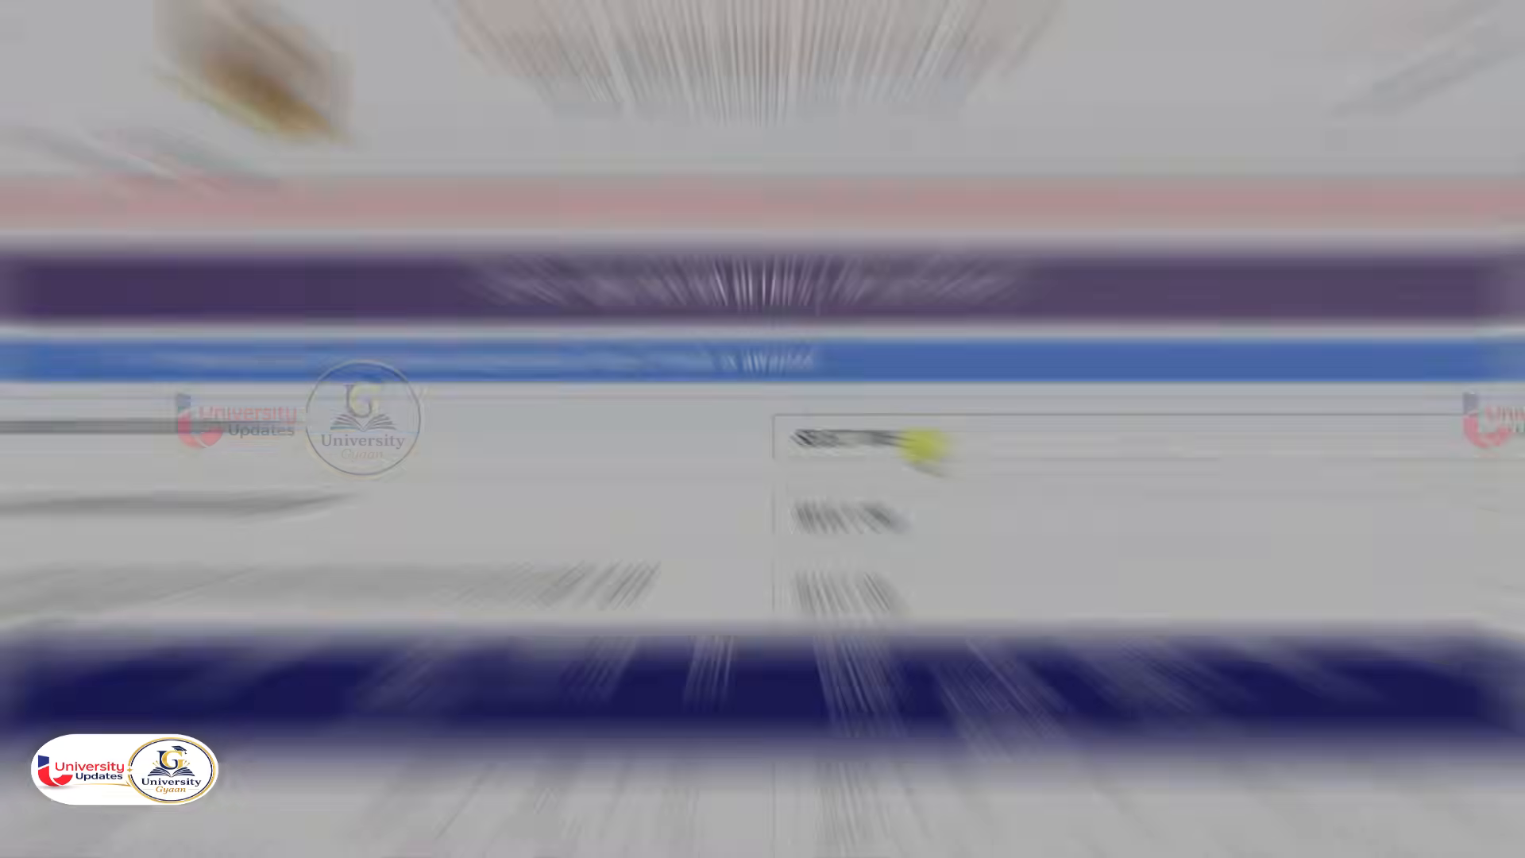
{"action": "left_click_drag", "start_coordinate": [350, 425], "coordinate": [66, 426]}
{"action": "left_click", "coordinate": [897, 443]}
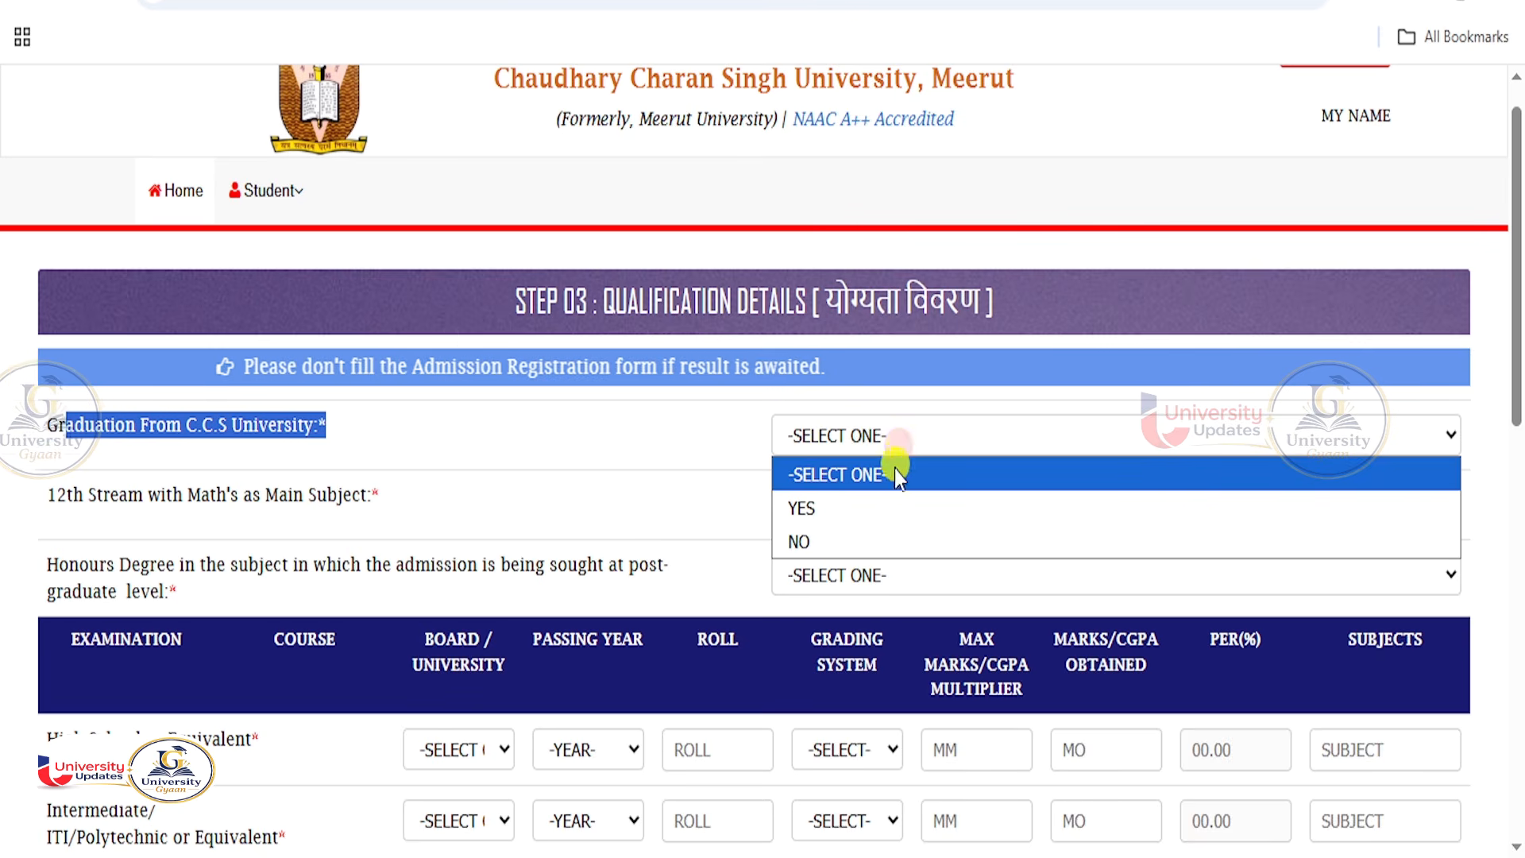
{"action": "left_click", "coordinate": [853, 507]}
{"action": "left_click", "coordinate": [680, 450]}
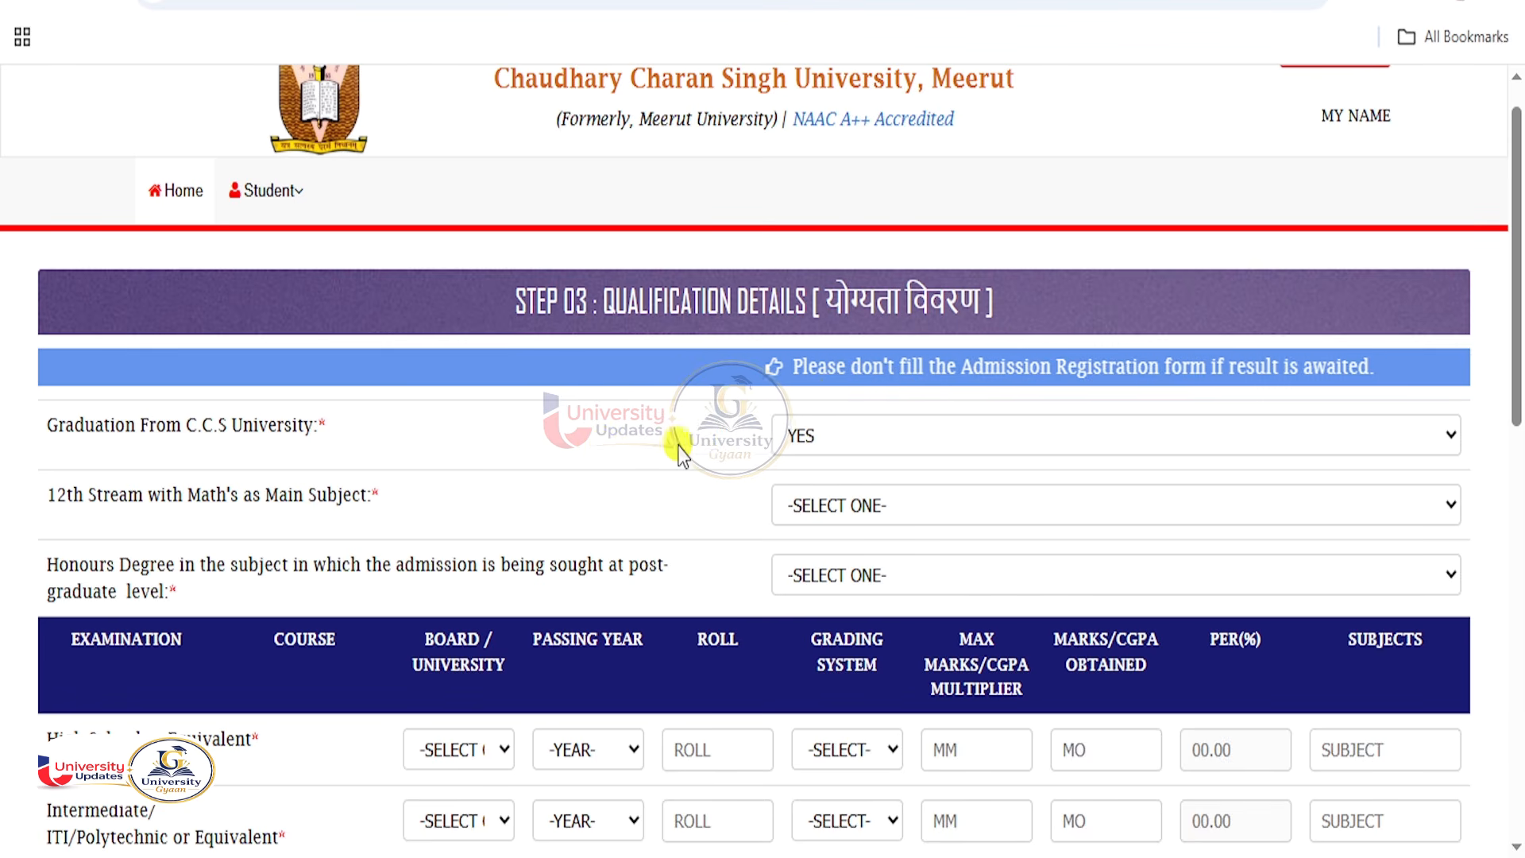
Answer NO for 12th Stream with Math's and NO for Honours Degree.
{"action": "left_click_drag", "start_coordinate": [381, 495], "coordinate": [175, 508]}
{"action": "left_click", "coordinate": [832, 508]}
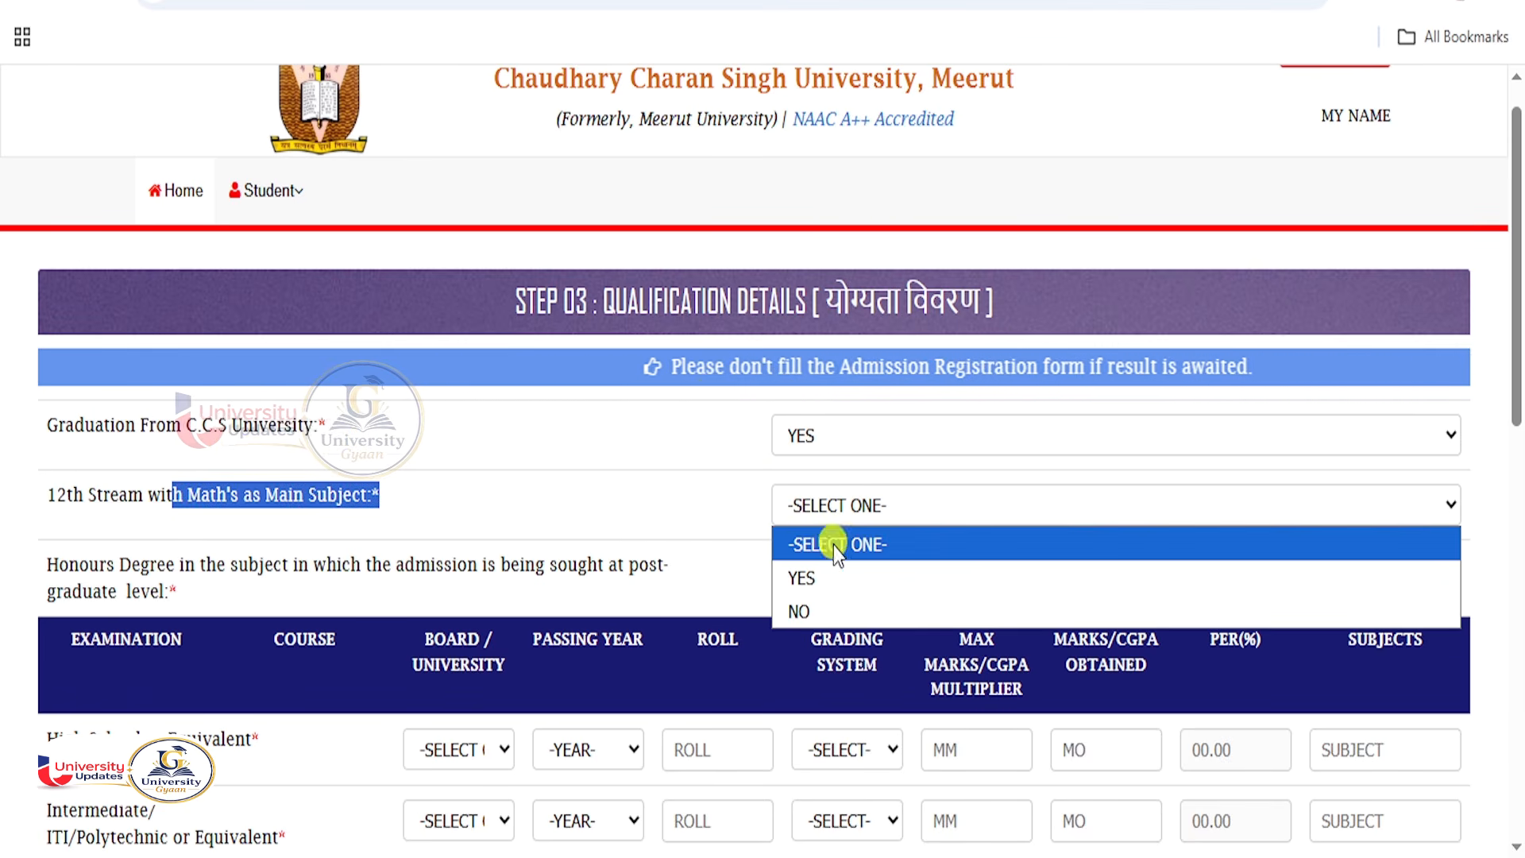
{"action": "left_click", "coordinate": [808, 616]}
{"action": "scroll", "coordinate": [284, 437], "scroll_direction": "down", "scroll_amount": 3}
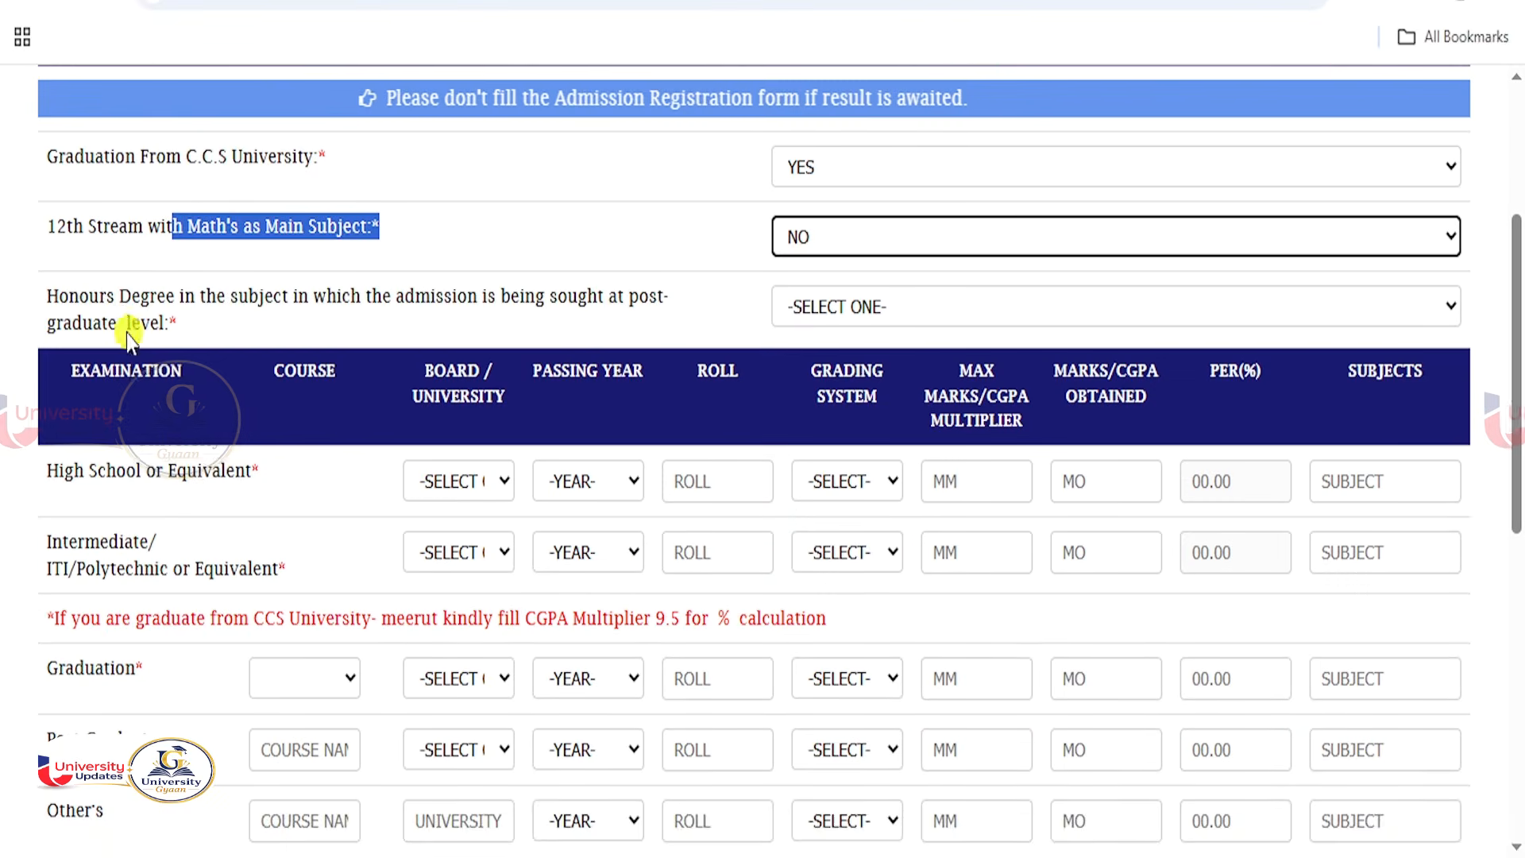
{"action": "triple_click", "coordinate": [176, 311]}
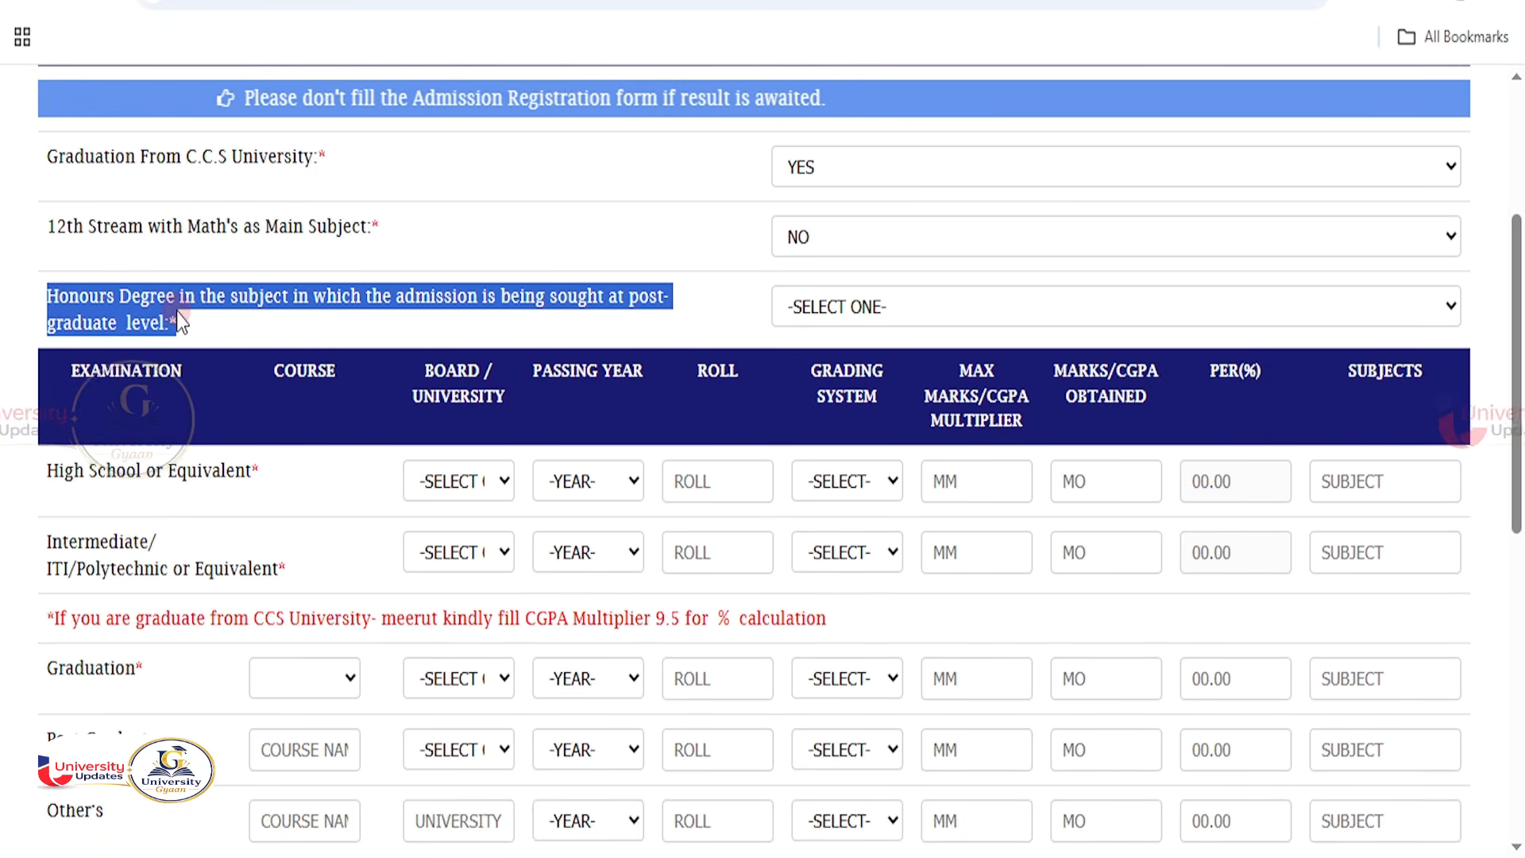
{"action": "left_click", "coordinate": [897, 308]}
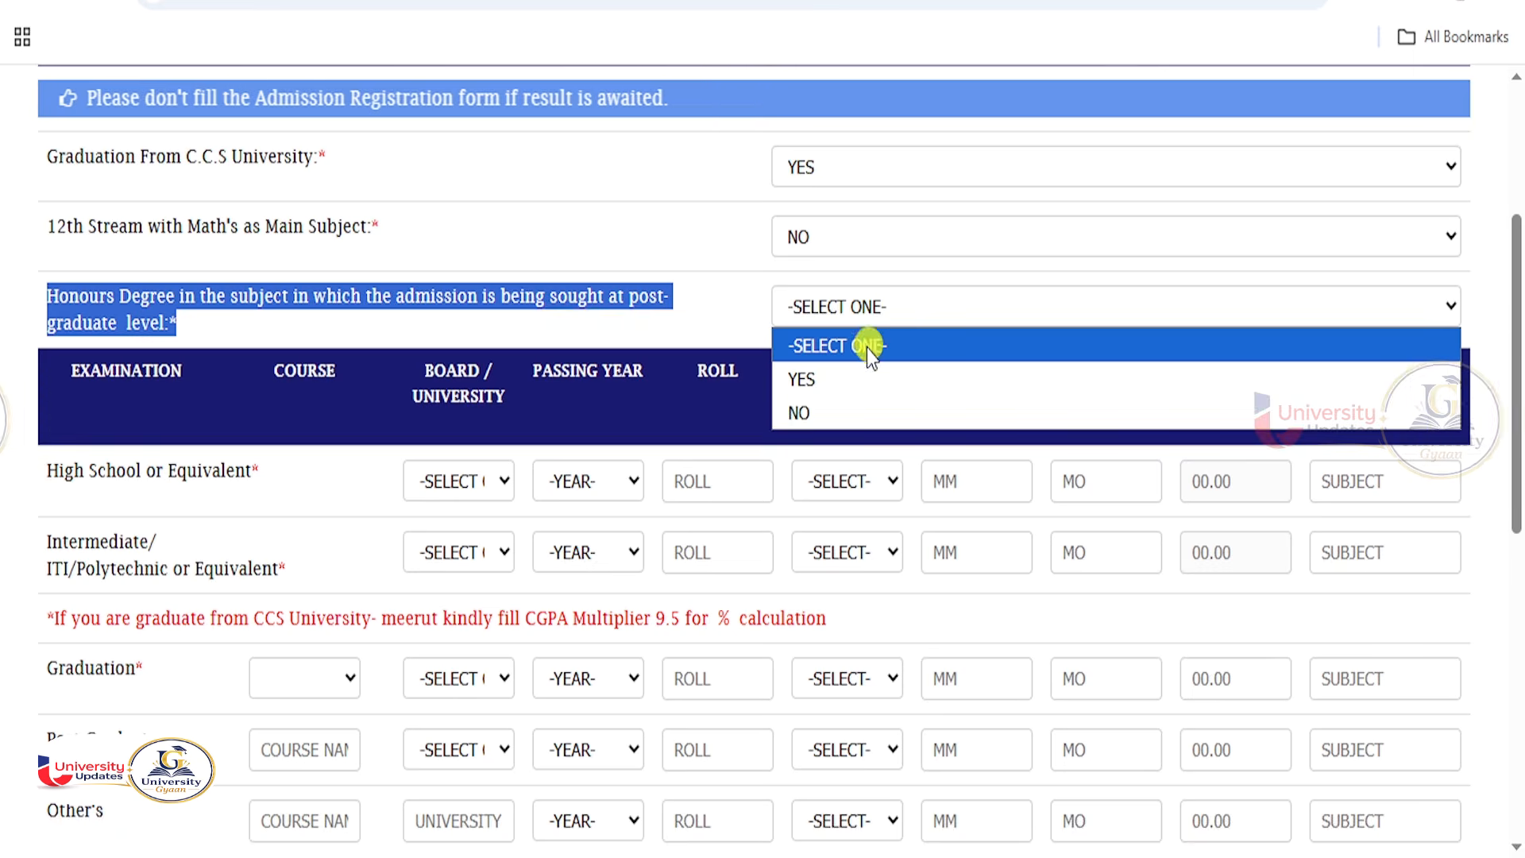
{"action": "left_click", "coordinate": [809, 413]}
{"action": "scroll", "coordinate": [493, 508], "scroll_direction": "down", "scroll_amount": 2}
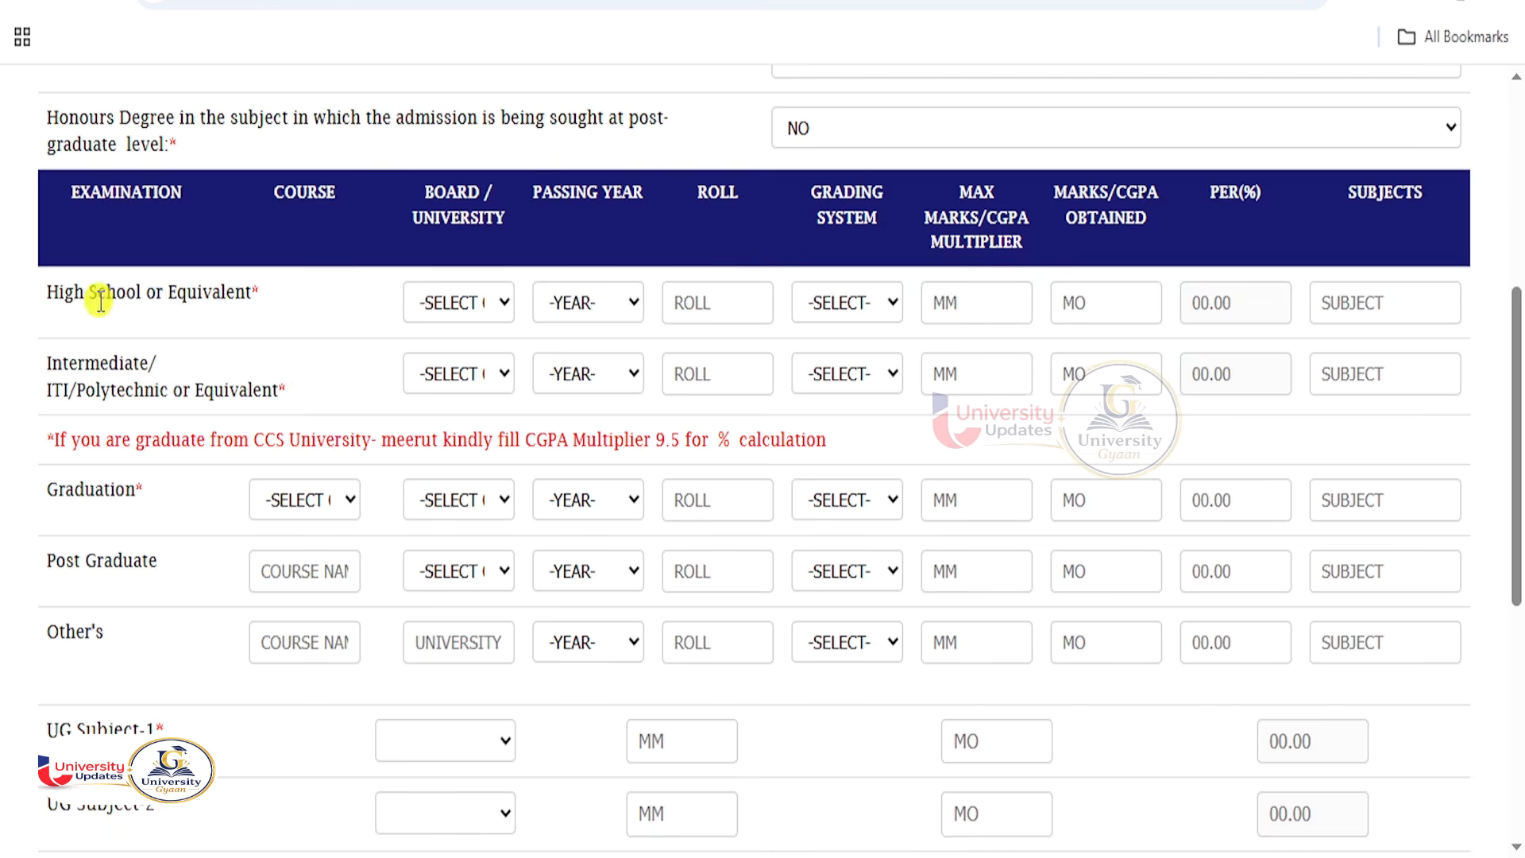
Set the High School row's board to U.P. Board and passing year to 2020.
{"action": "left_click_drag", "start_coordinate": [156, 294], "coordinate": [251, 295]}
{"action": "left_click_drag", "start_coordinate": [78, 364], "coordinate": [208, 365]}
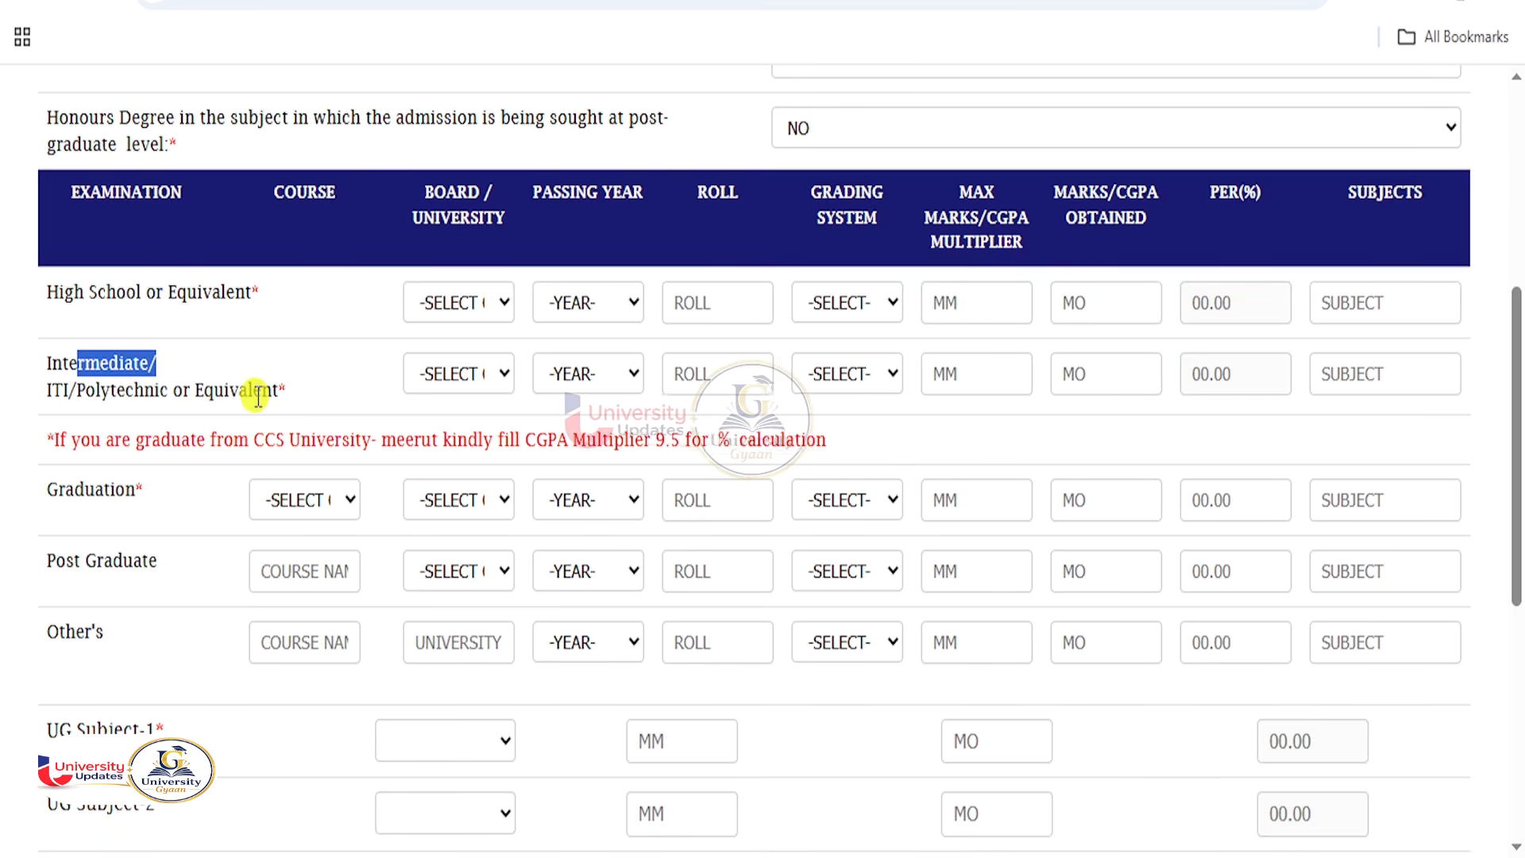
{"action": "left_click_drag", "start_coordinate": [46, 488], "coordinate": [177, 499]}
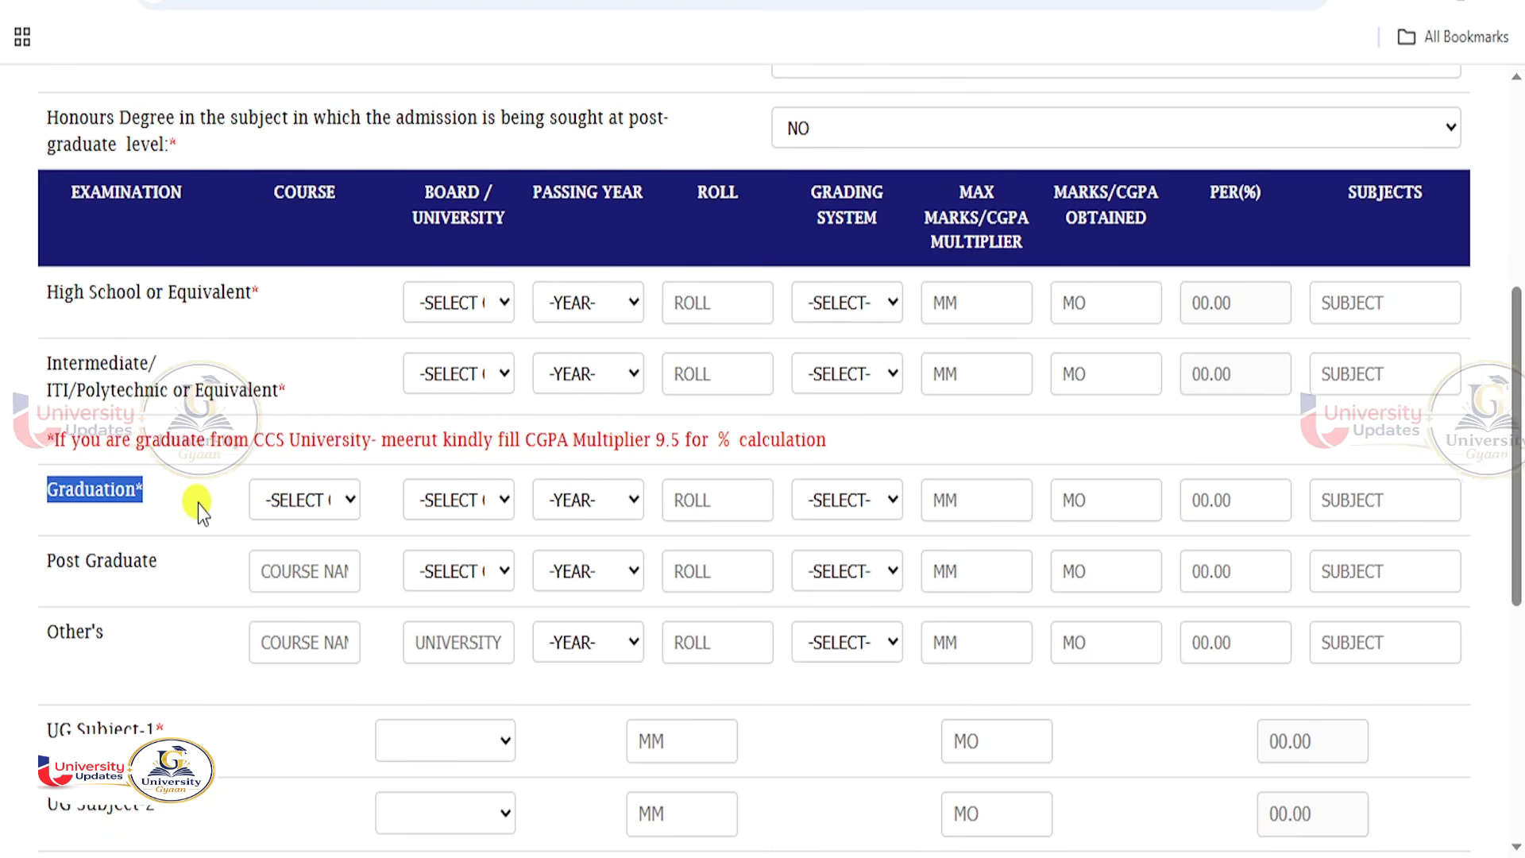
{"action": "left_click_drag", "start_coordinate": [157, 294], "coordinate": [285, 304]}
{"action": "left_click", "coordinate": [451, 304]}
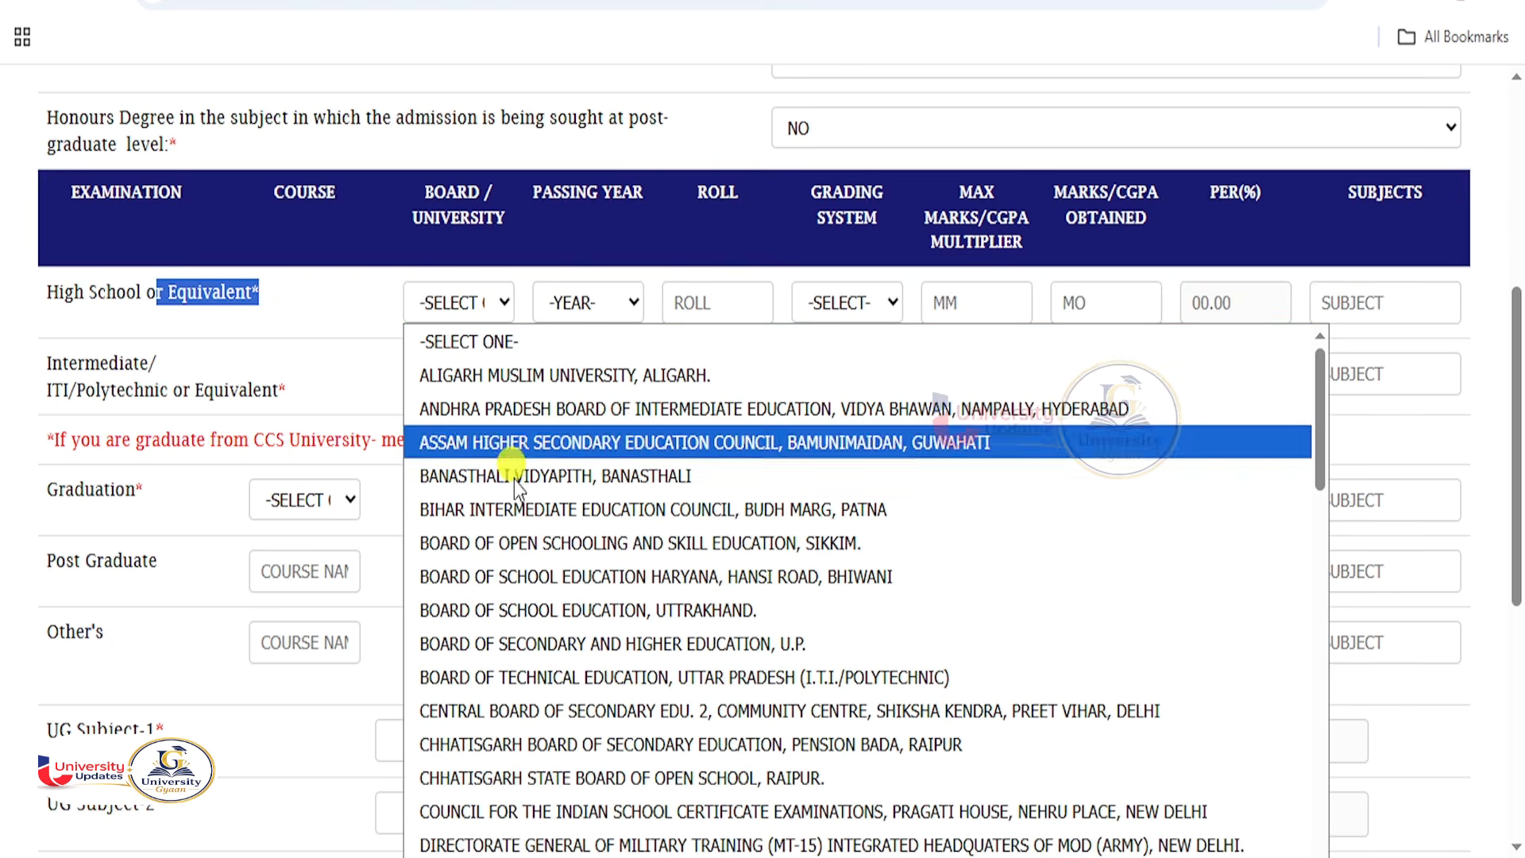
{"action": "scroll", "coordinate": [547, 601], "scroll_direction": "down", "scroll_amount": 8}
{"action": "scroll", "coordinate": [547, 601], "scroll_direction": "down", "scroll_amount": 10}
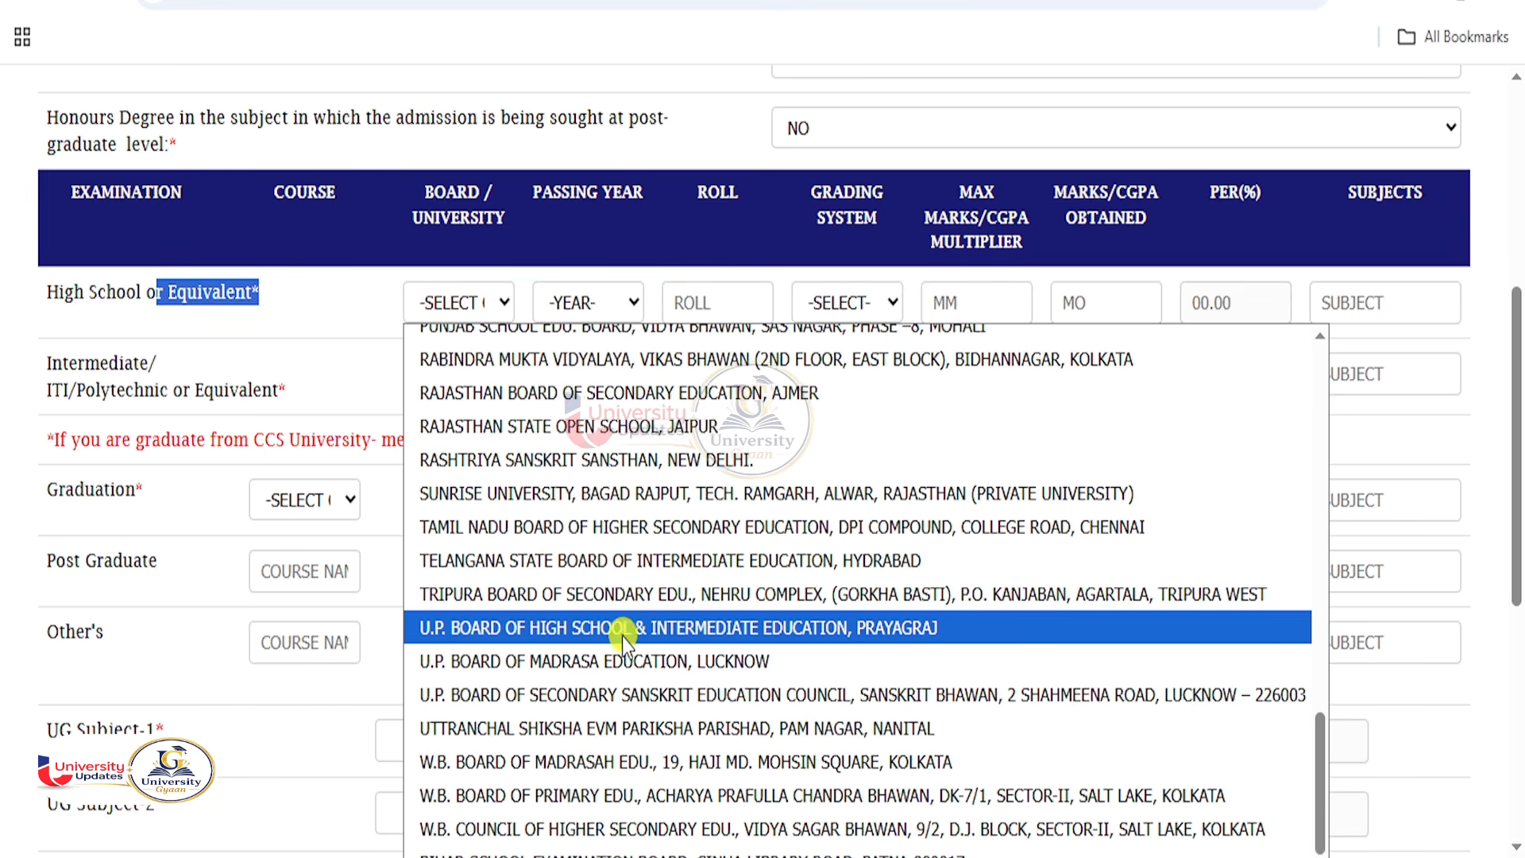
{"action": "left_click", "coordinate": [647, 631]}
{"action": "left_click", "coordinate": [599, 309]}
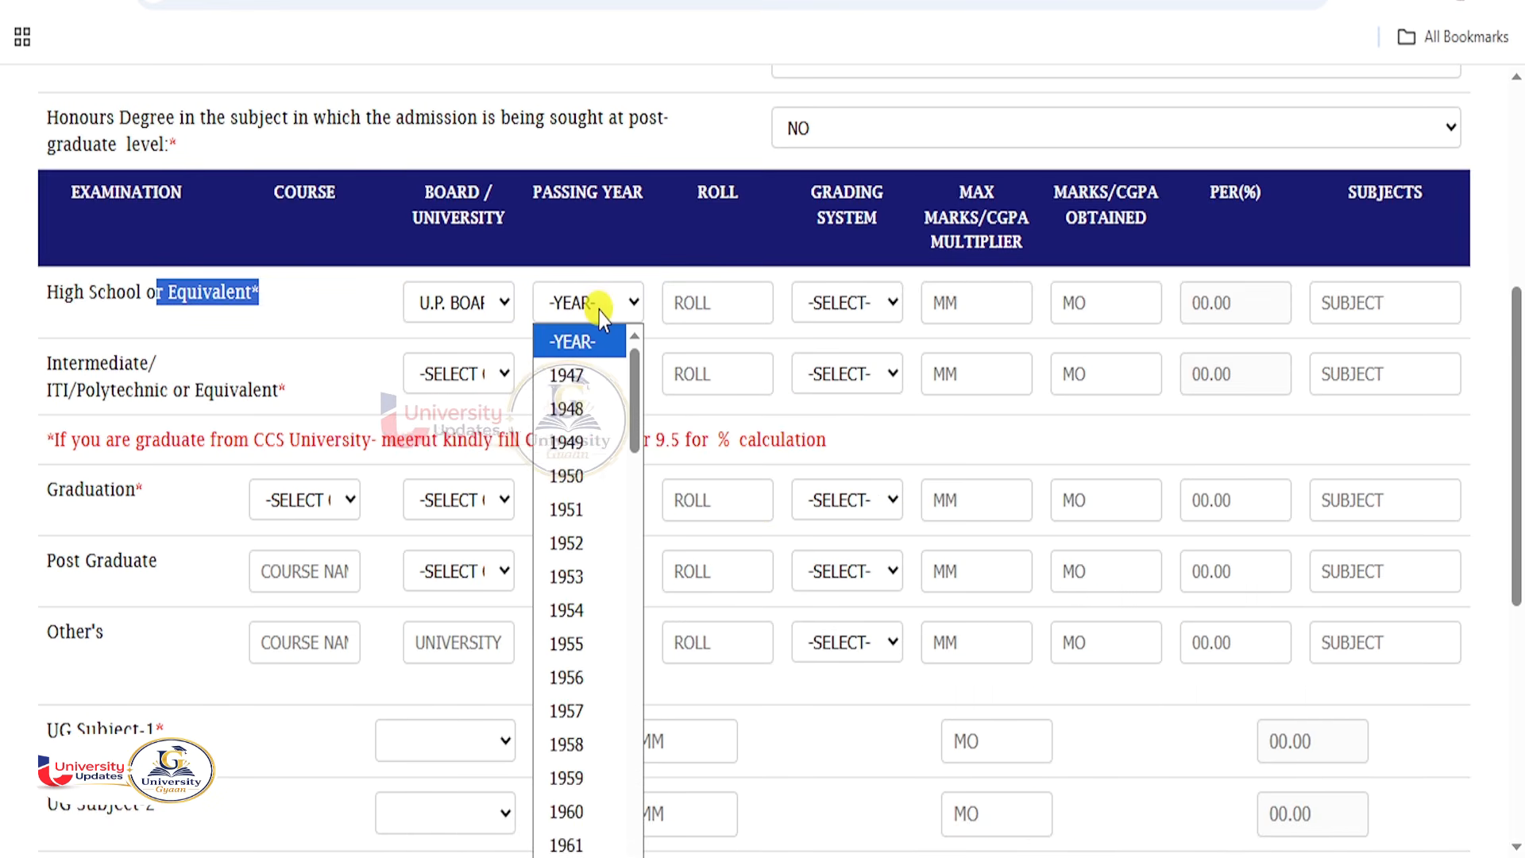
{"action": "type", "text": "2020"}
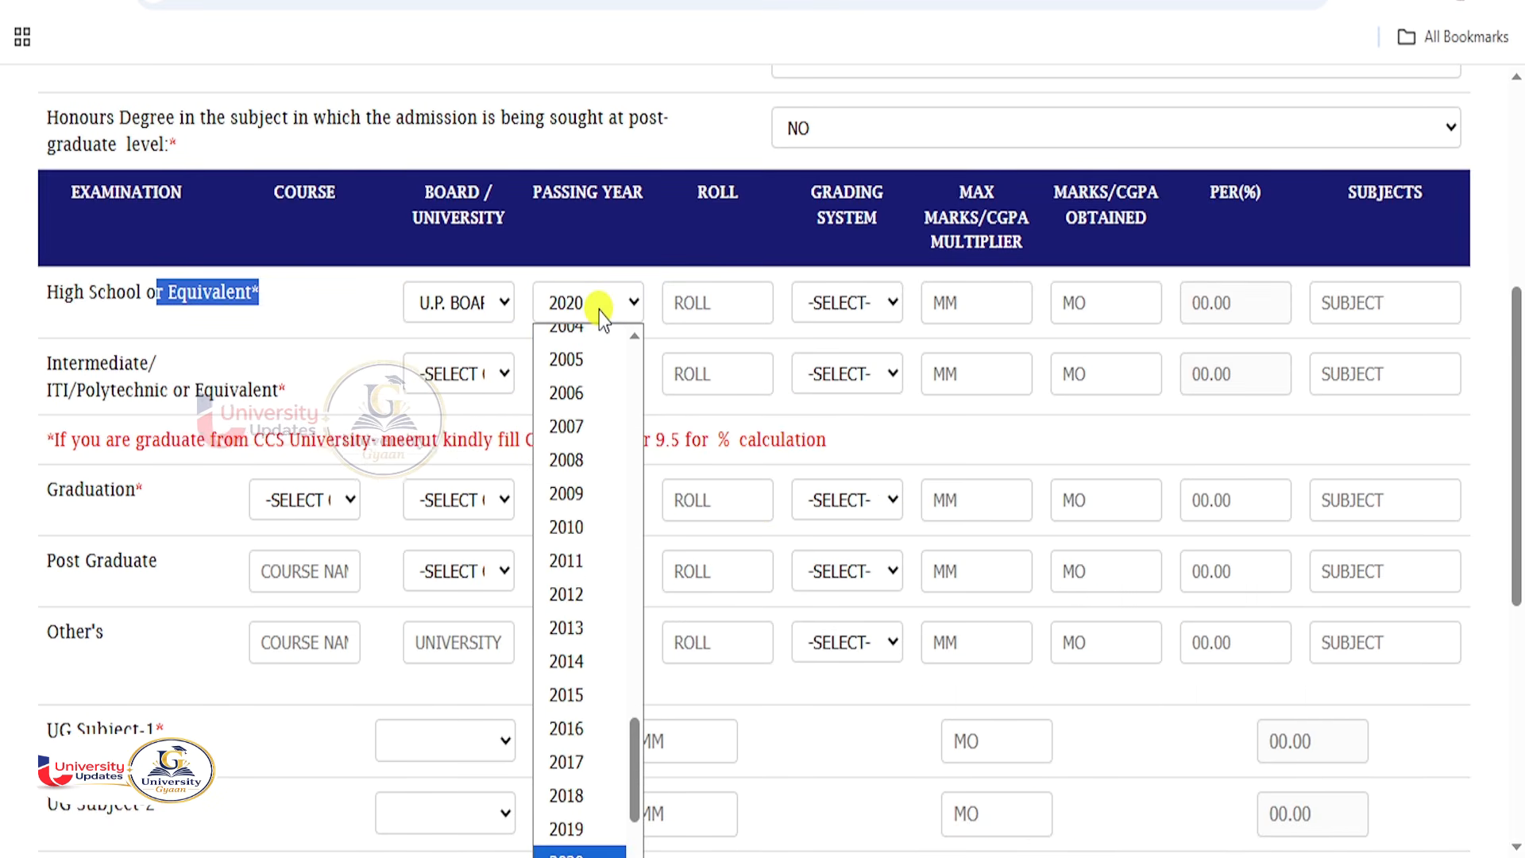
{"action": "key", "text": "Return"}
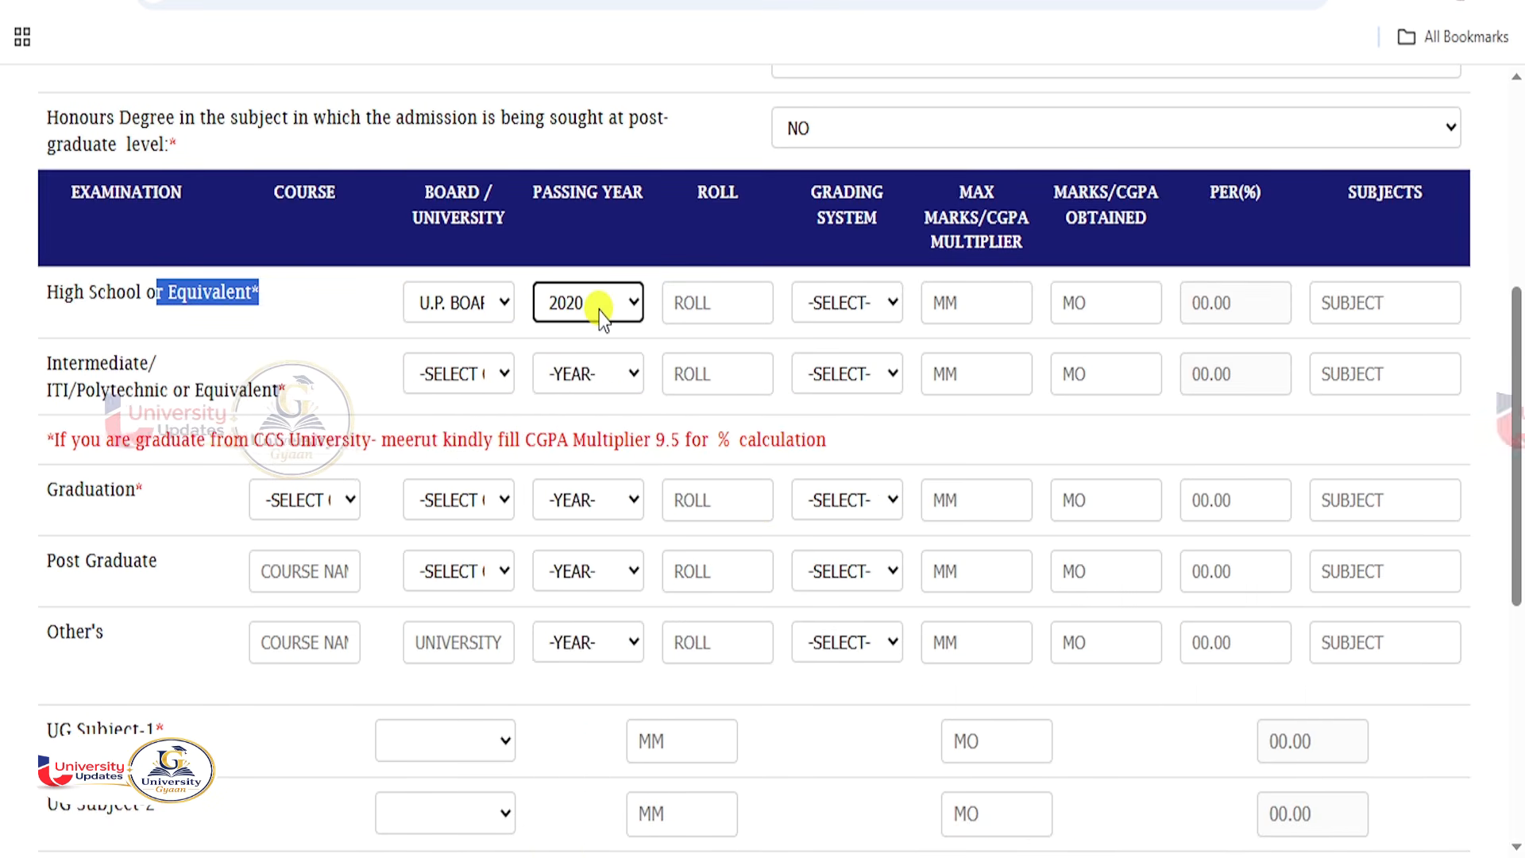
Enter the High School roll number, grading NO, max marks 600 and 350 obtained.
{"action": "left_click", "coordinate": [677, 304]}
{"action": "type", "text": "12548"}
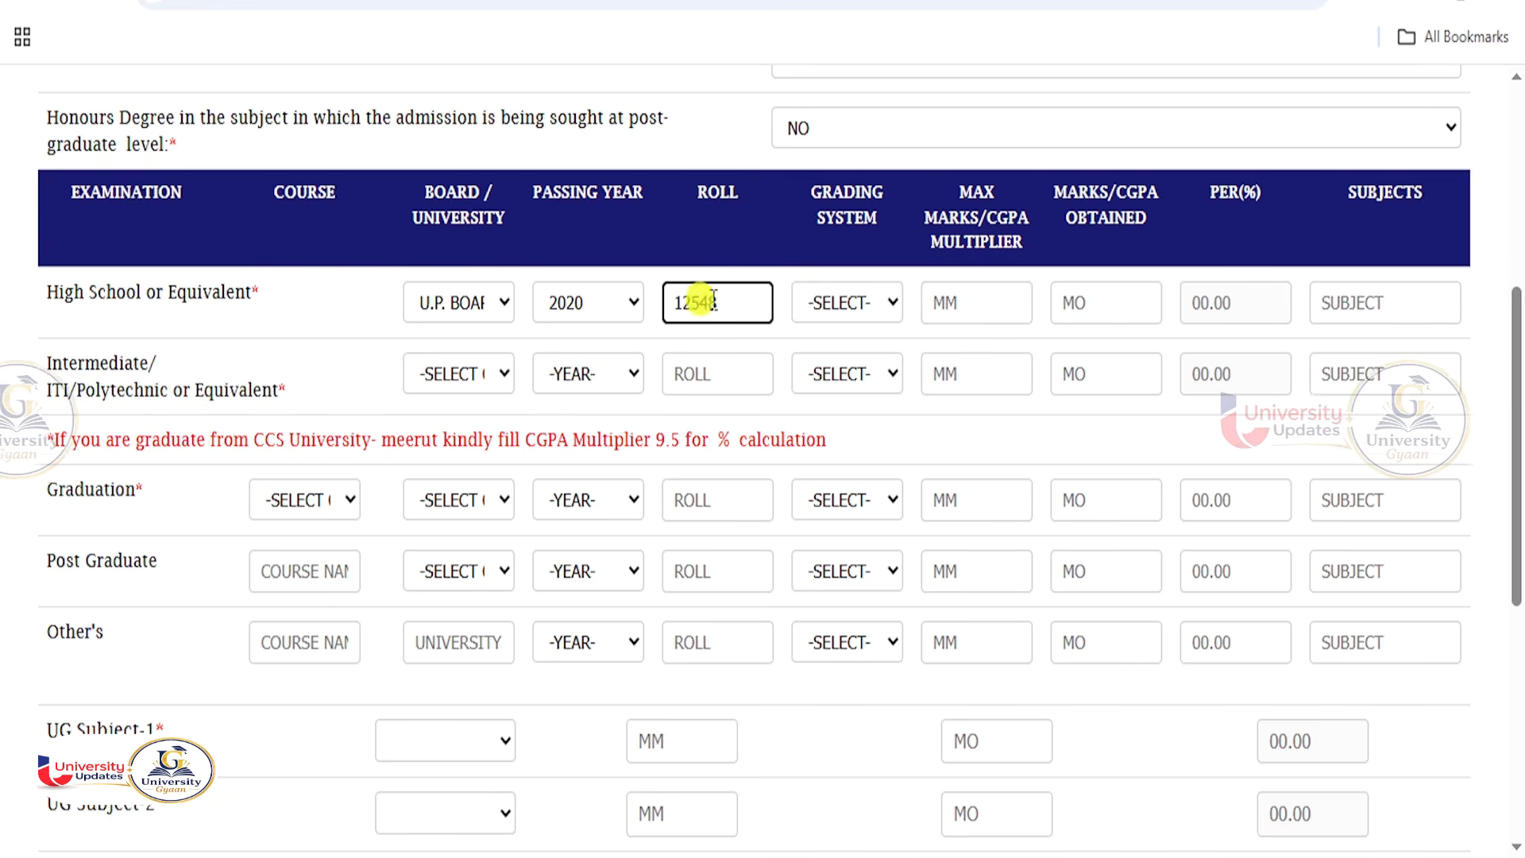
{"action": "left_click", "coordinate": [850, 306]}
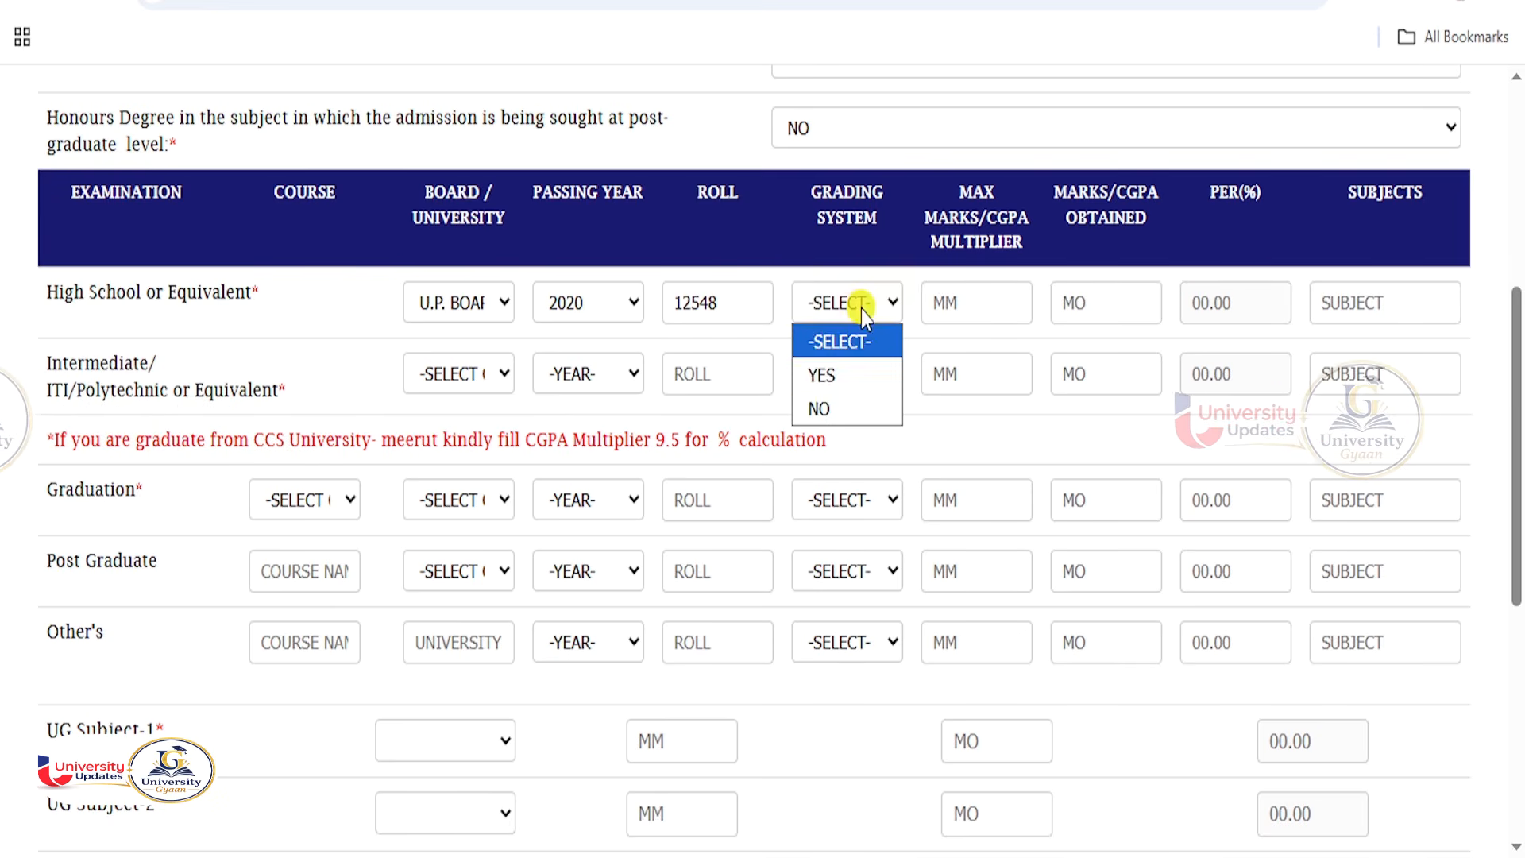
{"action": "left_click", "coordinate": [844, 409]}
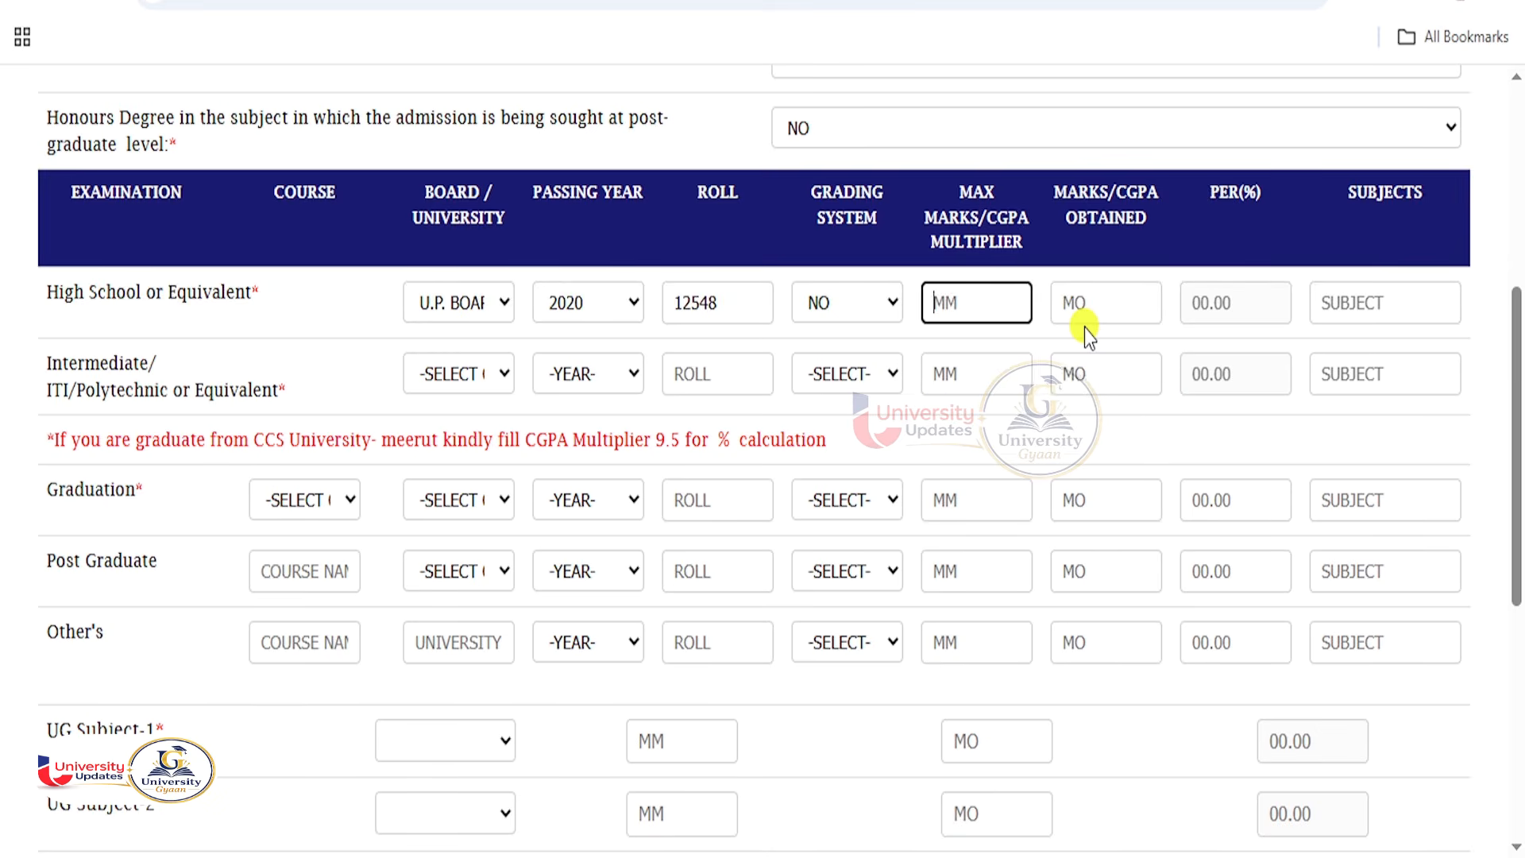
{"action": "type", "text": "600"}
{"action": "key", "text": "Tab"}
{"action": "type", "text": "350"}
{"action": "key", "text": "Tab"}
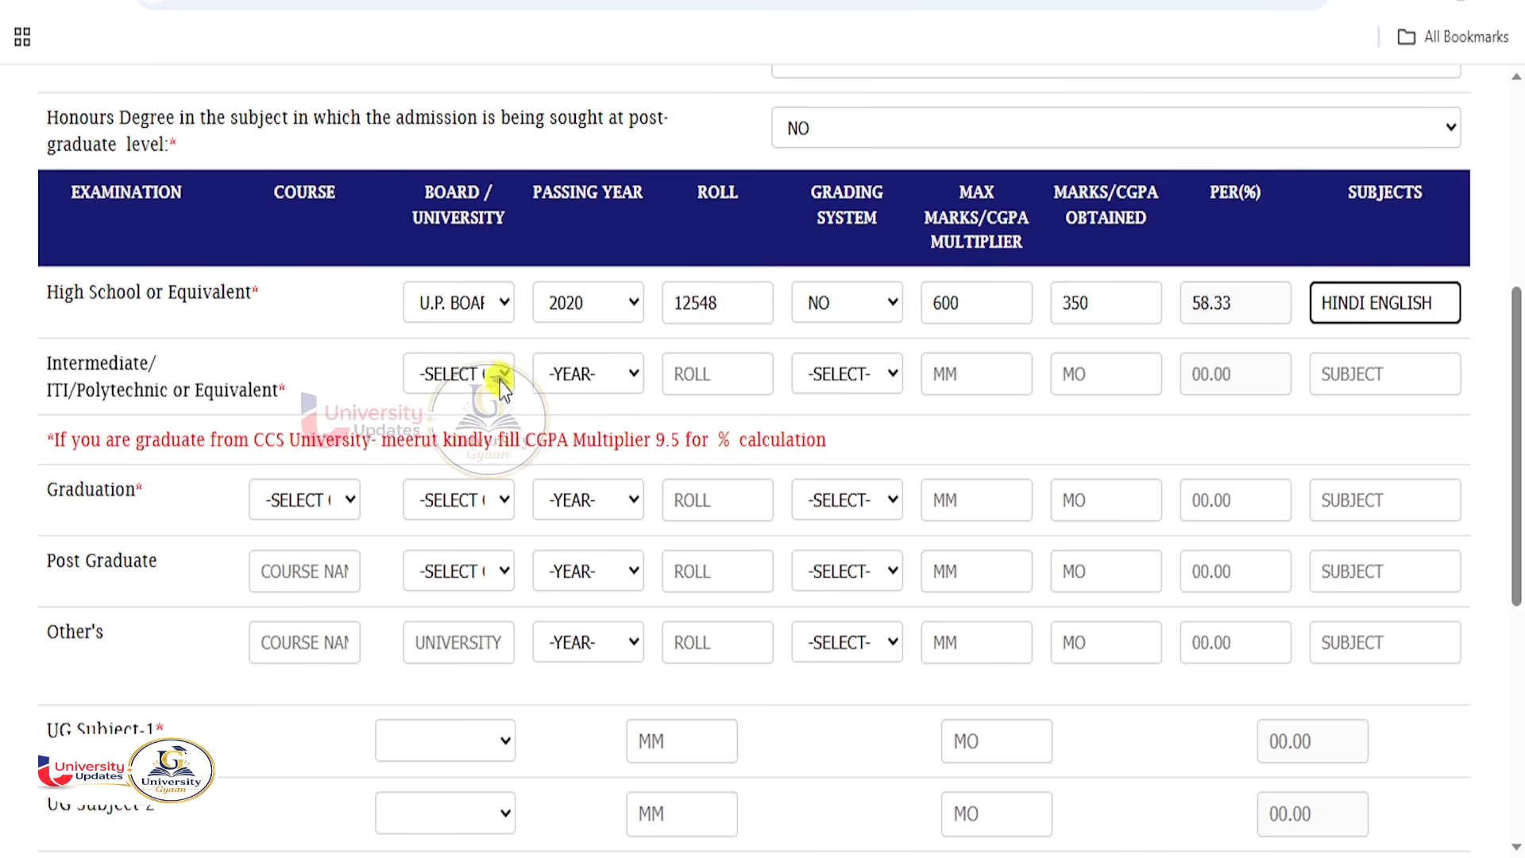
{"action": "left_click", "coordinate": [473, 376]}
Set the Intermediate row to U.P. Board, passing year 2022, and enter its roll number.
{"action": "scroll", "coordinate": [548, 584], "scroll_direction": "down", "scroll_amount": 4}
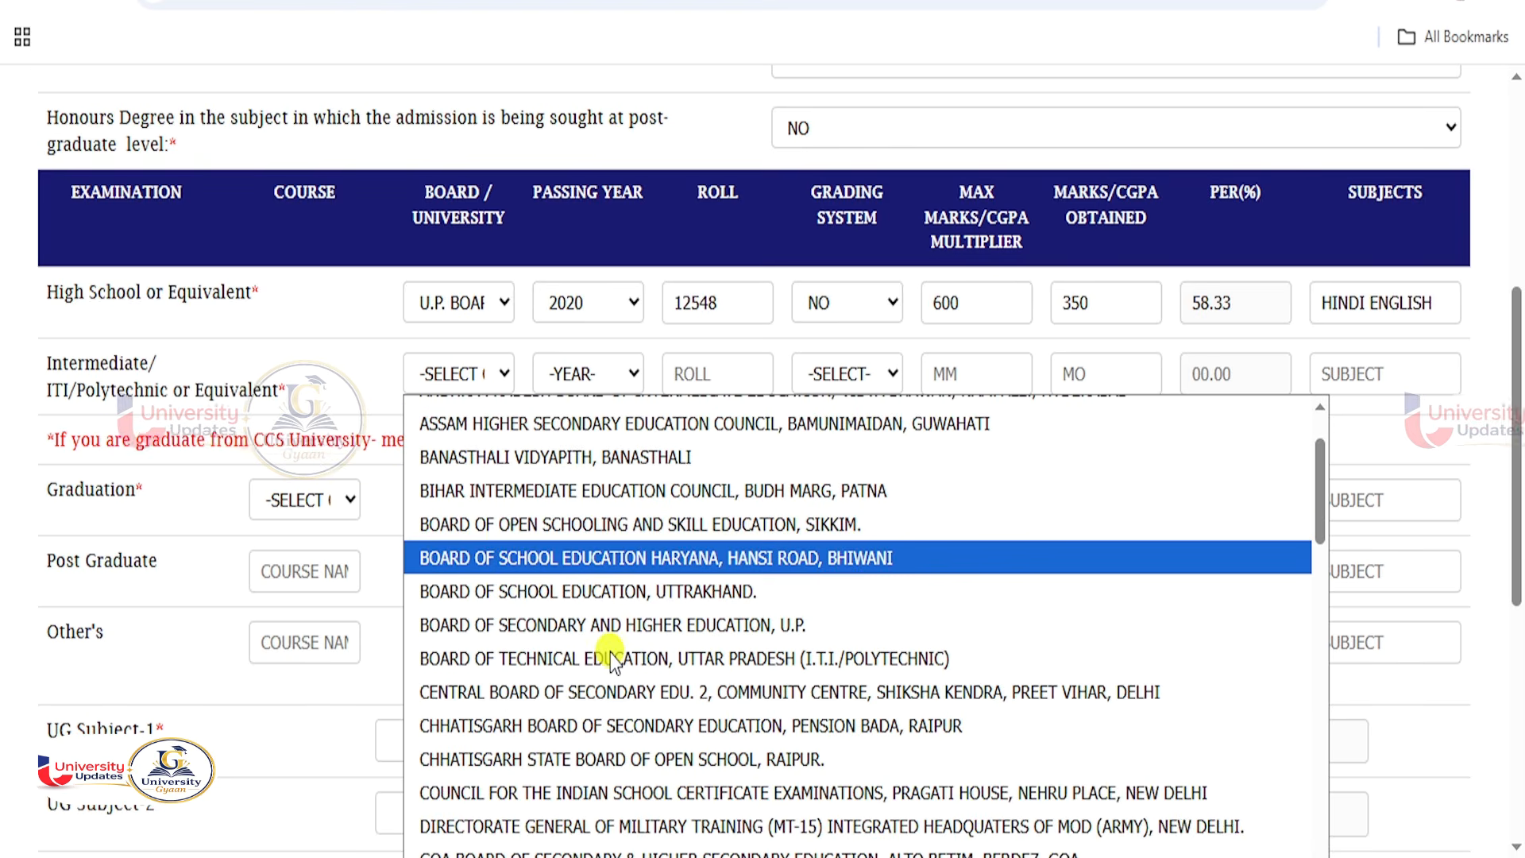
{"action": "scroll", "coordinate": [644, 671], "scroll_direction": "down", "scroll_amount": 15}
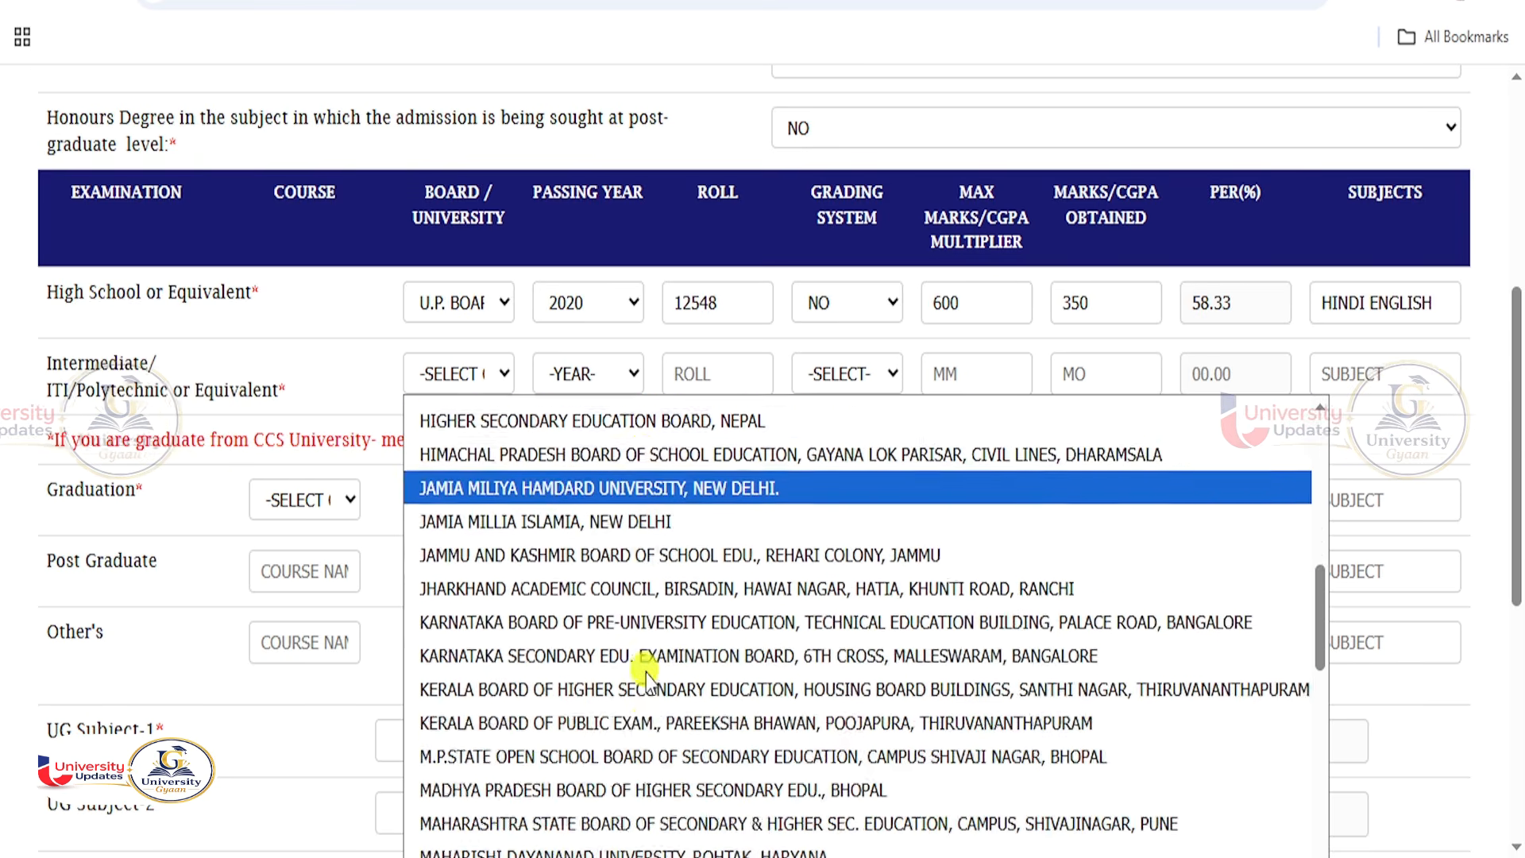
{"action": "scroll", "coordinate": [650, 677], "scroll_direction": "down", "scroll_amount": 1}
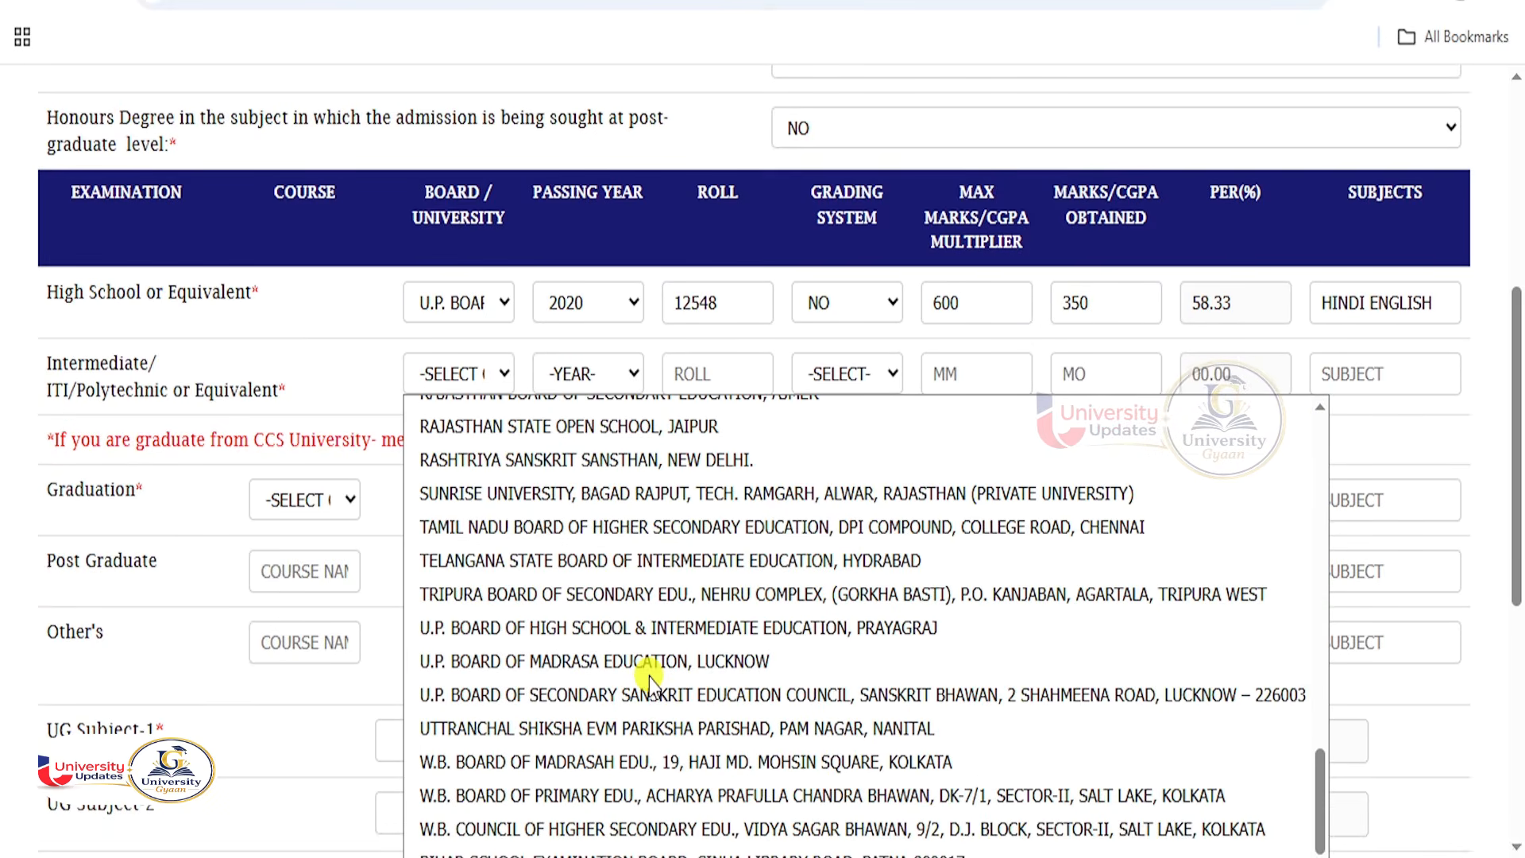
{"action": "left_click", "coordinate": [598, 639]}
{"action": "left_click", "coordinate": [583, 371]}
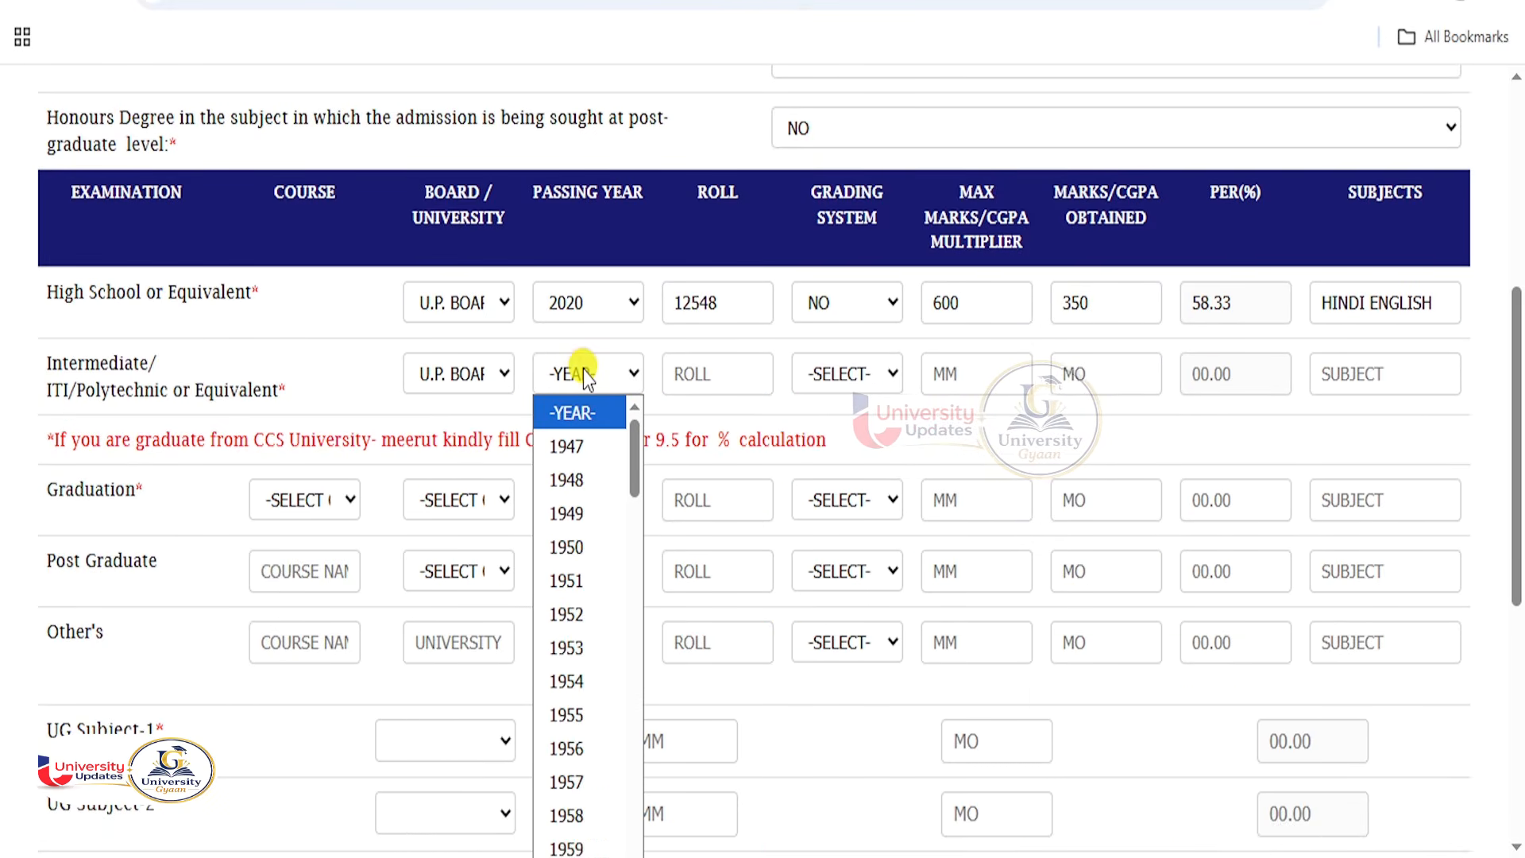
{"action": "type", "text": "2022"}
{"action": "key", "text": "Return"}
{"action": "left_click", "coordinate": [719, 378]}
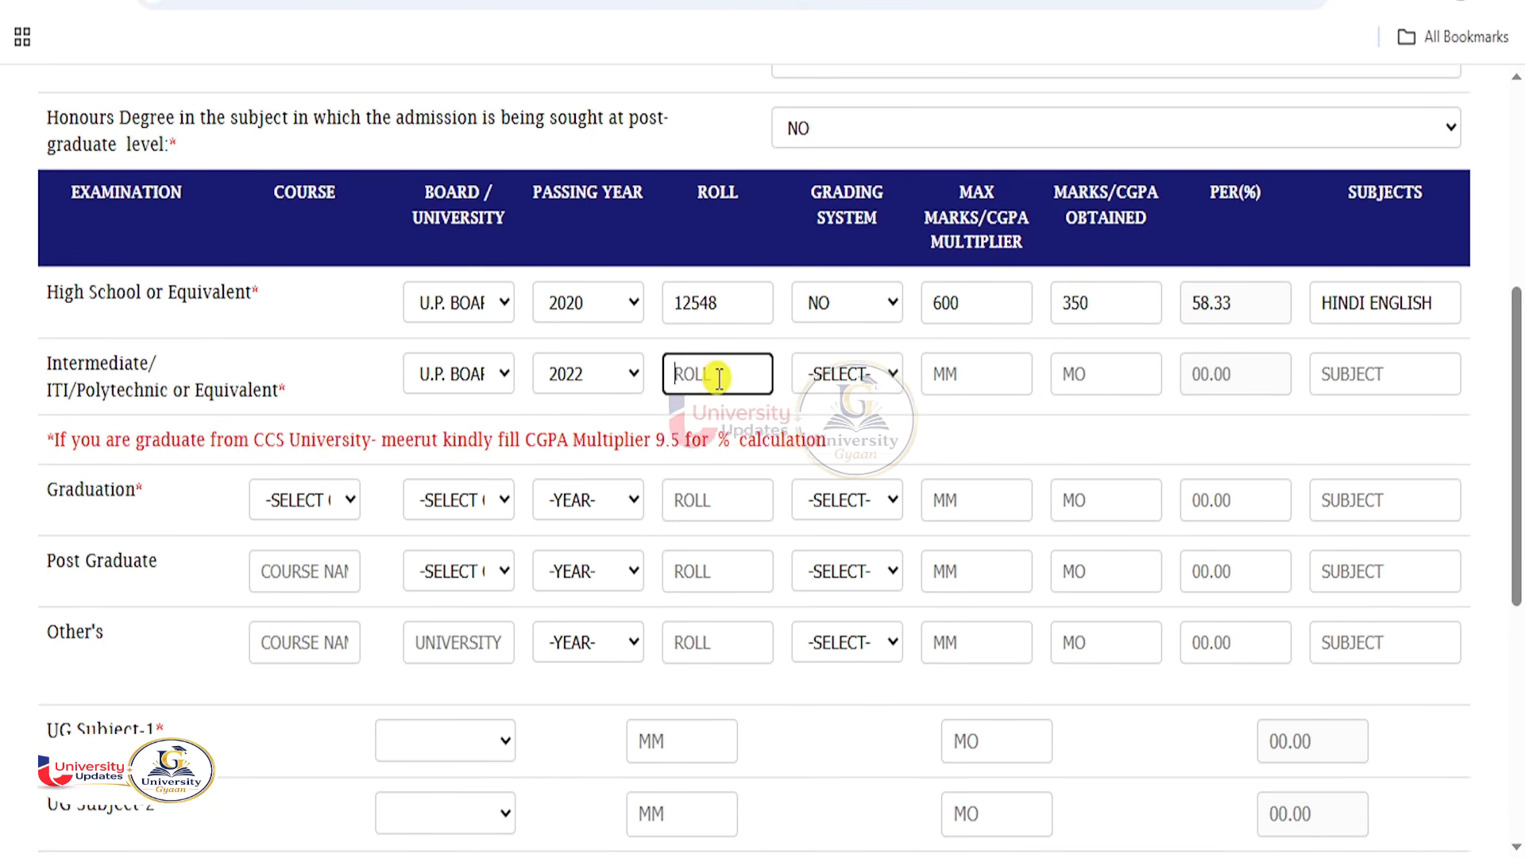
{"action": "type", "text": "54858"}
Give Intermediate grading NO, 500 max marks, 290 obtained and subjects ENLISH HINDI.
{"action": "left_click", "coordinate": [863, 377]}
{"action": "left_click", "coordinate": [817, 477]}
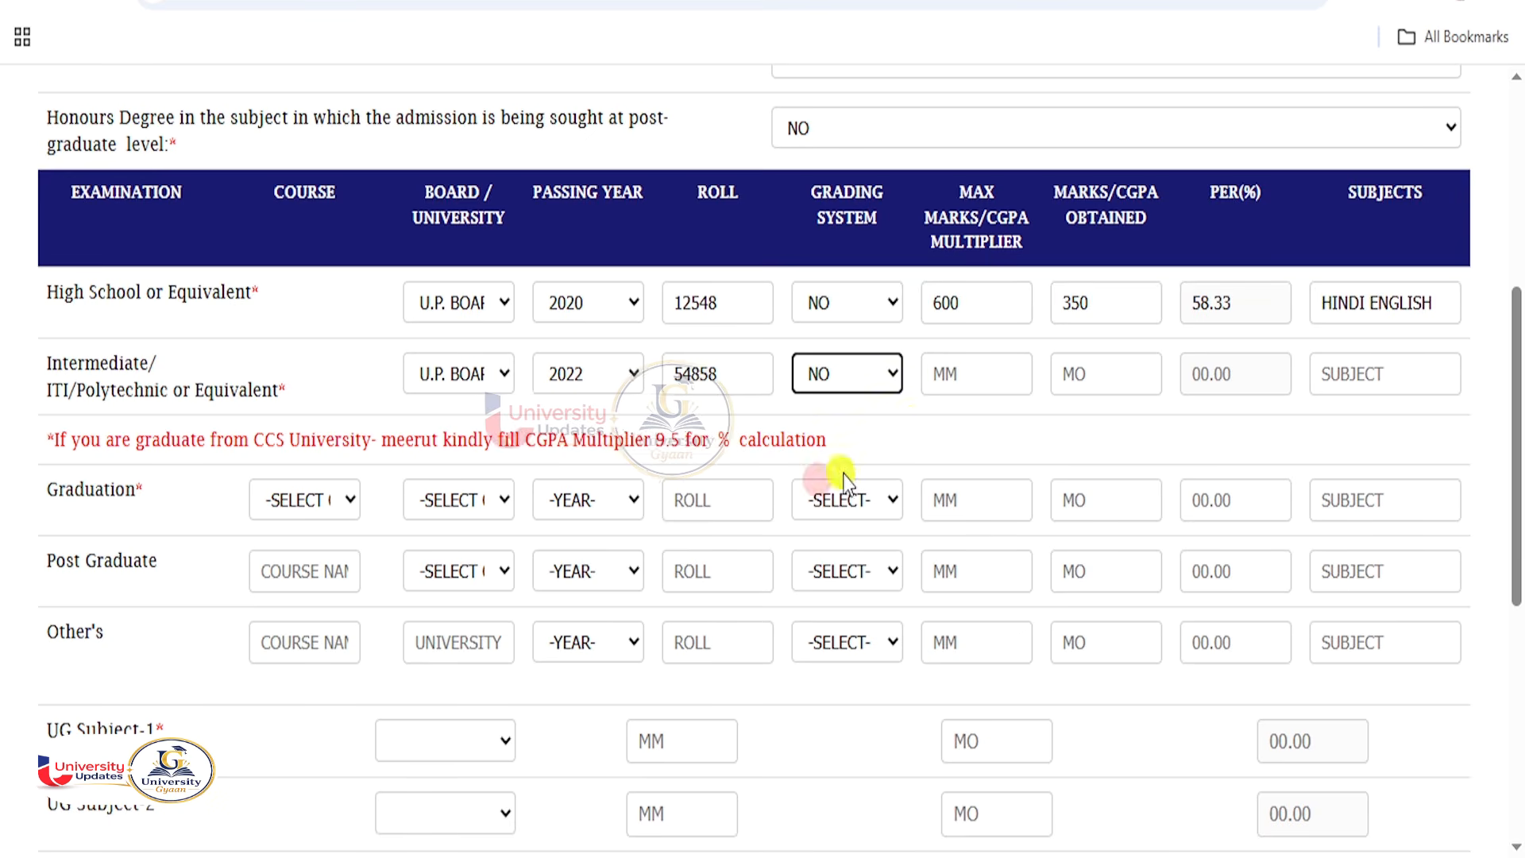
{"action": "left_click", "coordinate": [953, 381]}
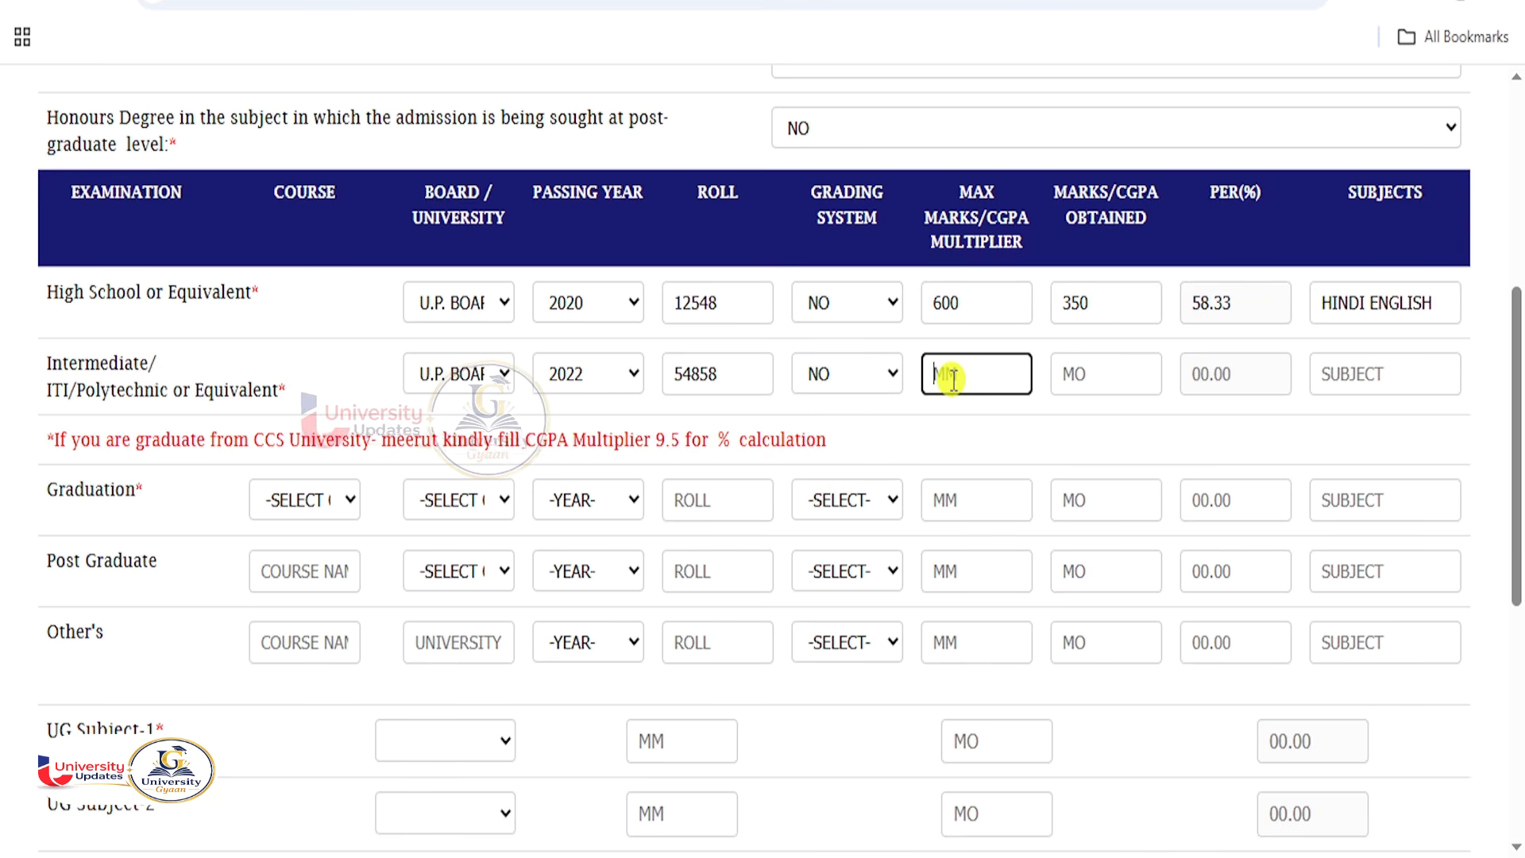
{"action": "type", "text": "500"}
{"action": "key", "text": "Tab"}
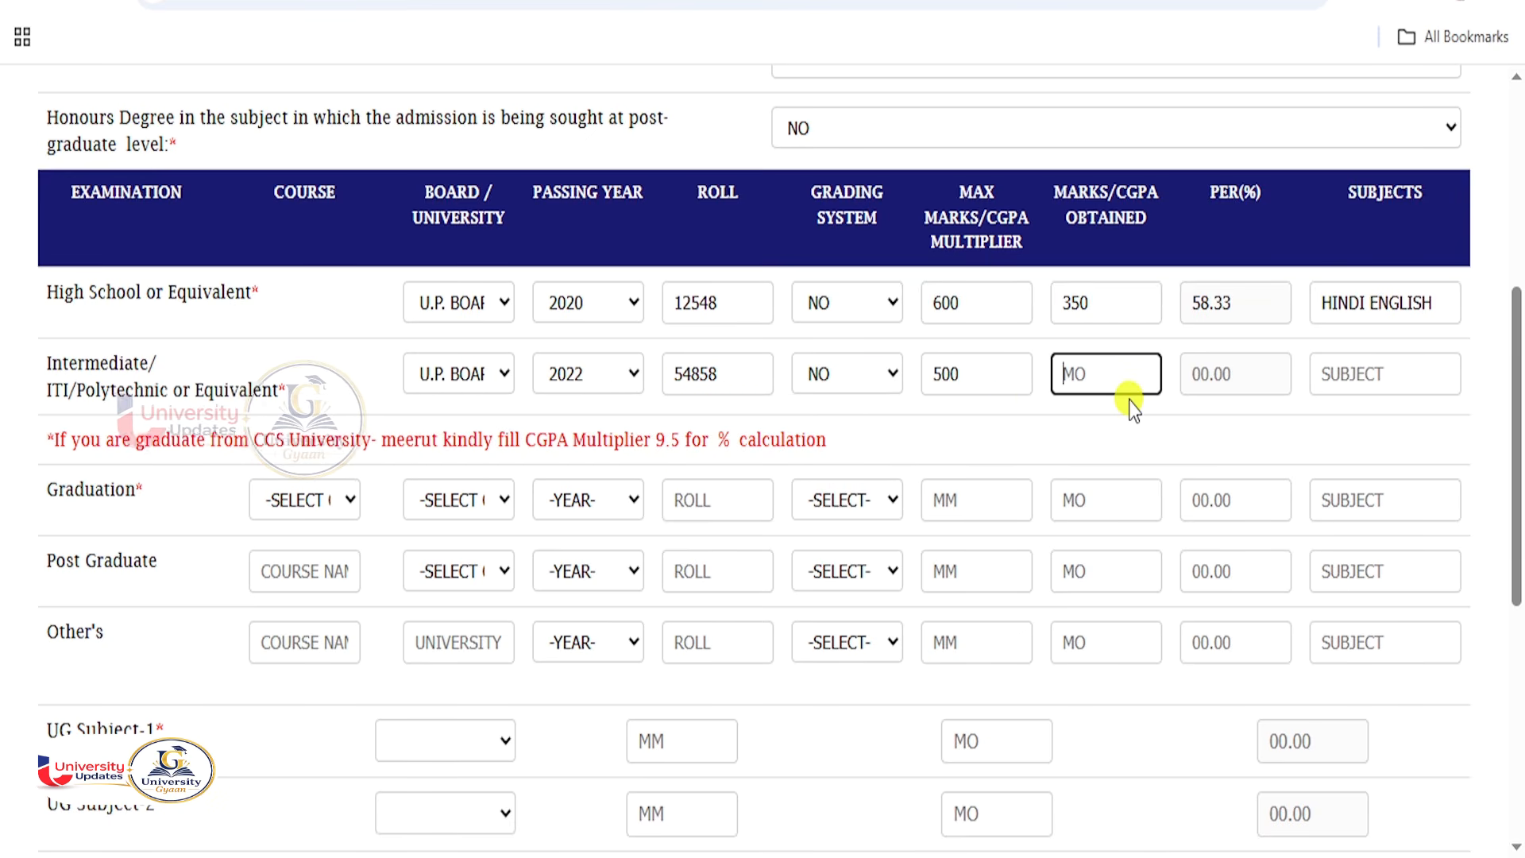
{"action": "type", "text": "290"}
{"action": "key", "text": "Tab"}
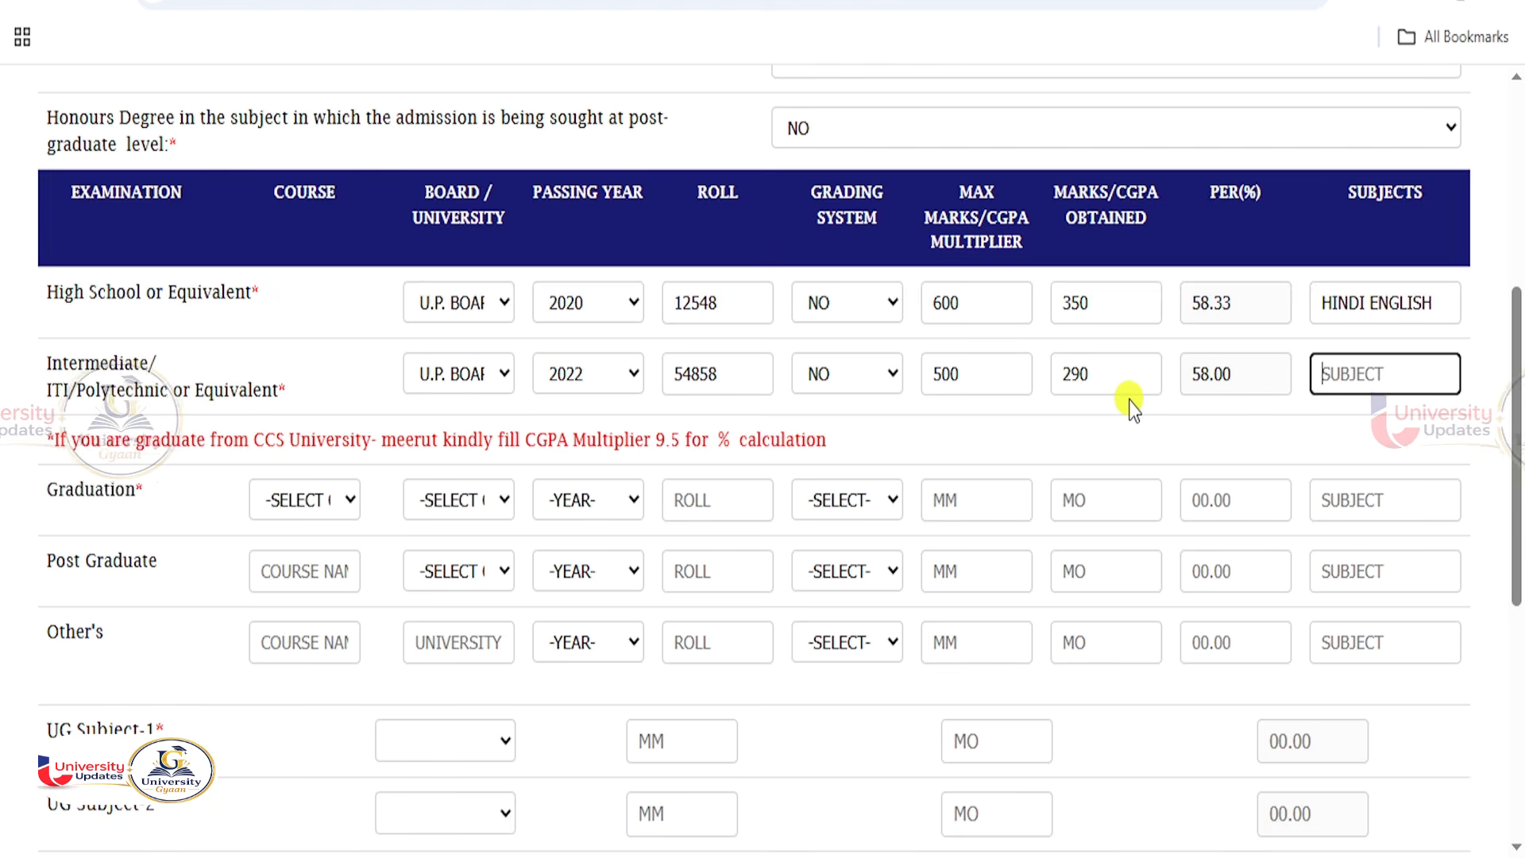
{"action": "type", "text": "ENL"}
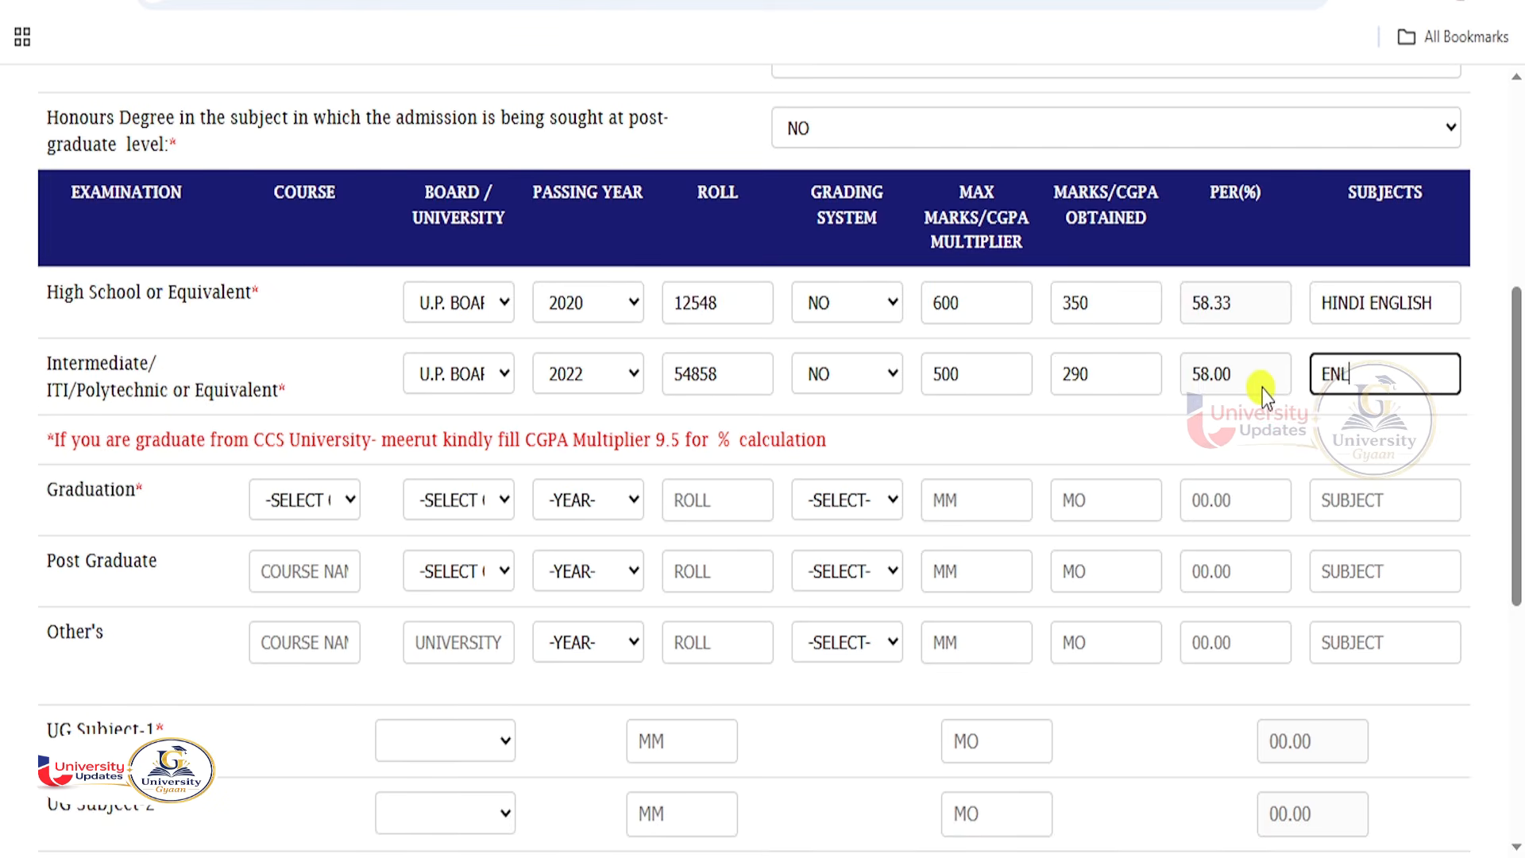
{"action": "type", "text": "ISH HINDI"}
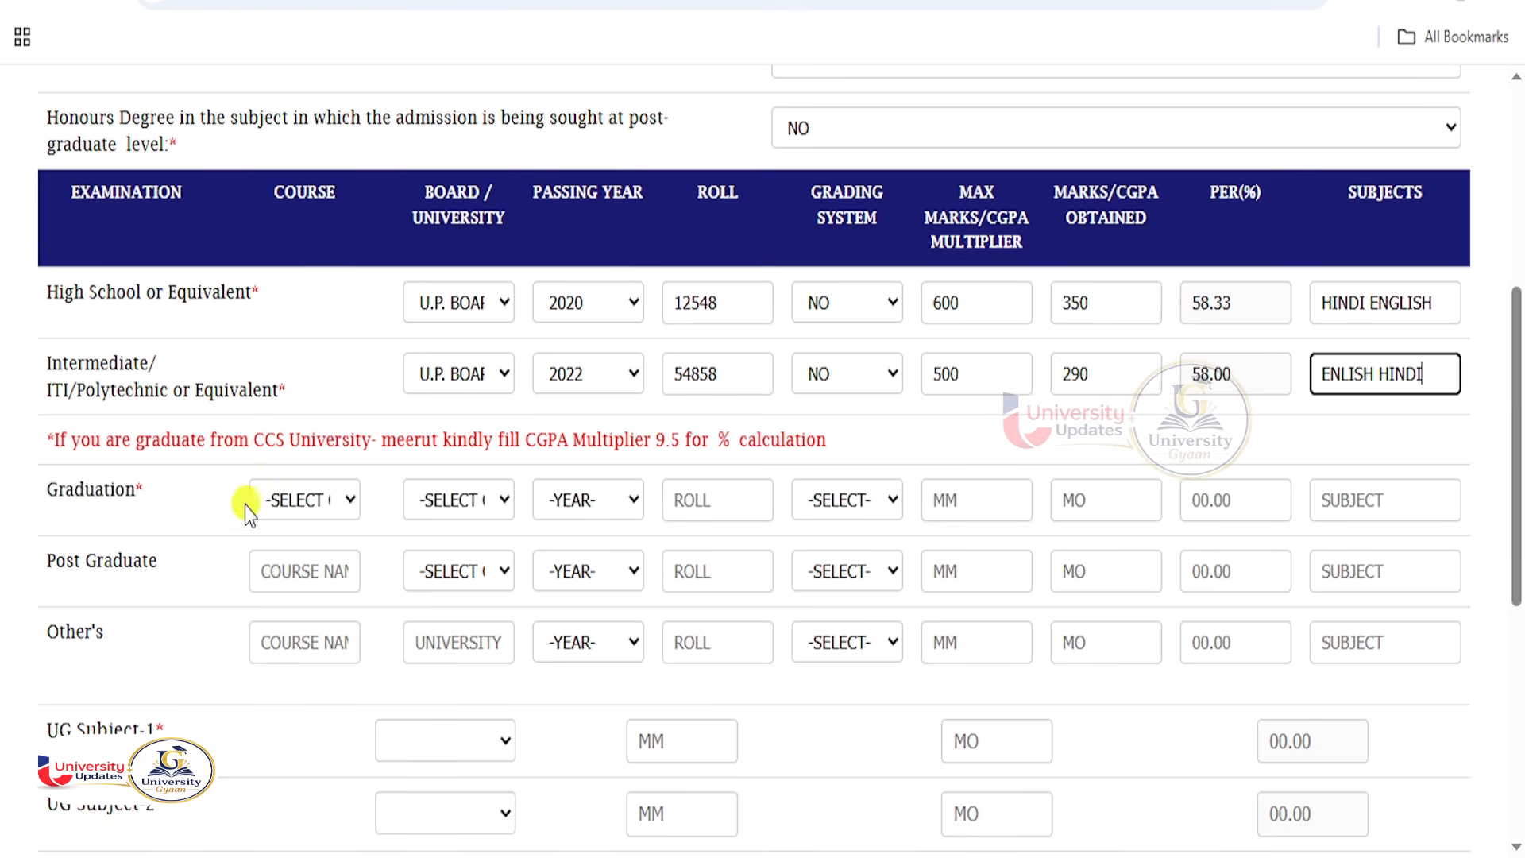
{"action": "left_click", "coordinate": [324, 504]}
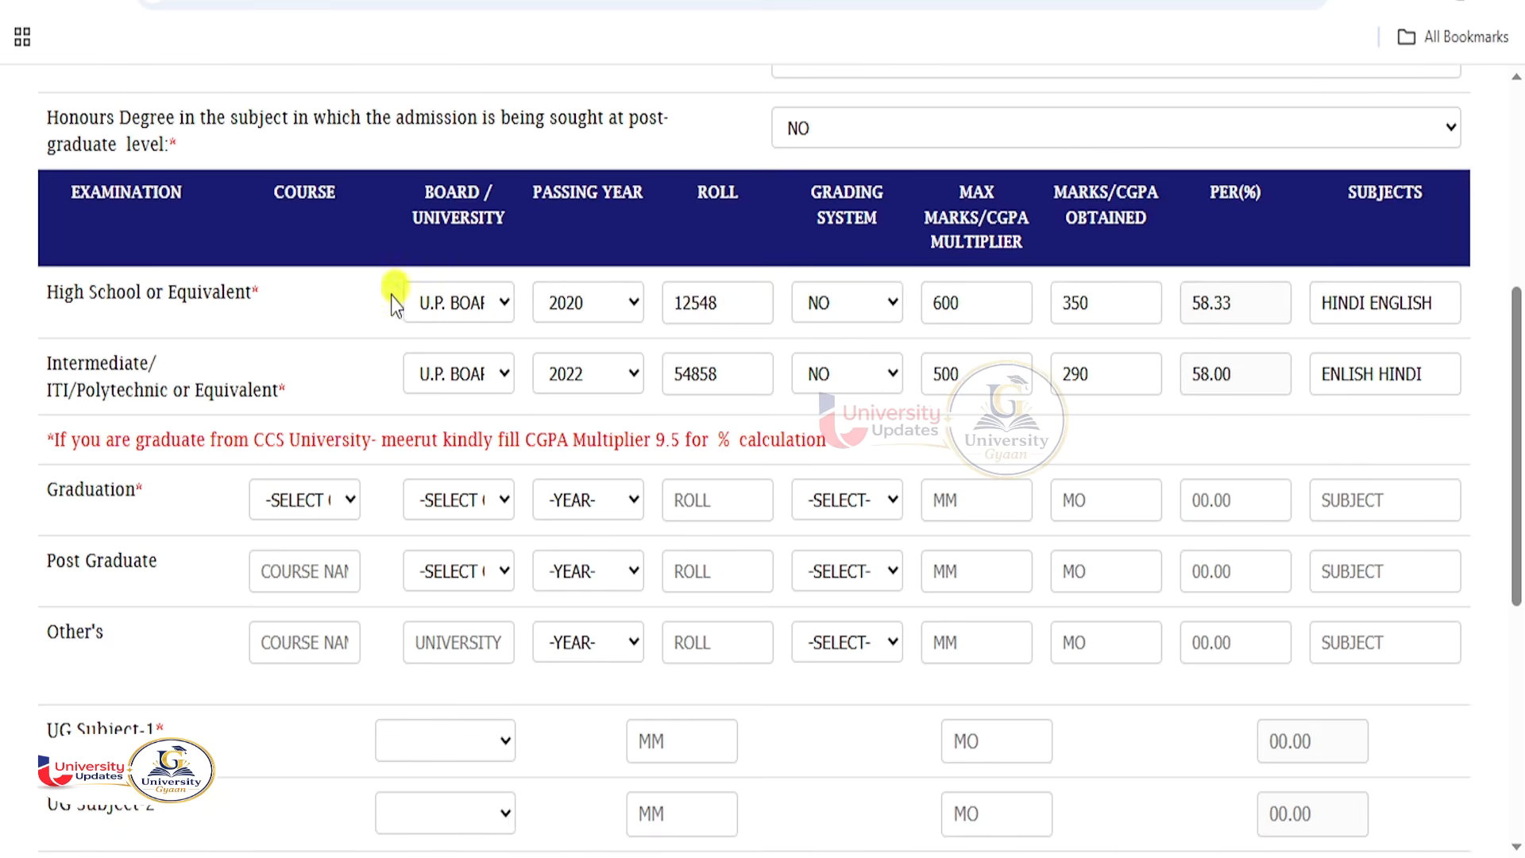
Choose B.A as the Graduation course and Chaudhary Charan Singh University as its board.
{"action": "left_click", "coordinate": [313, 504]}
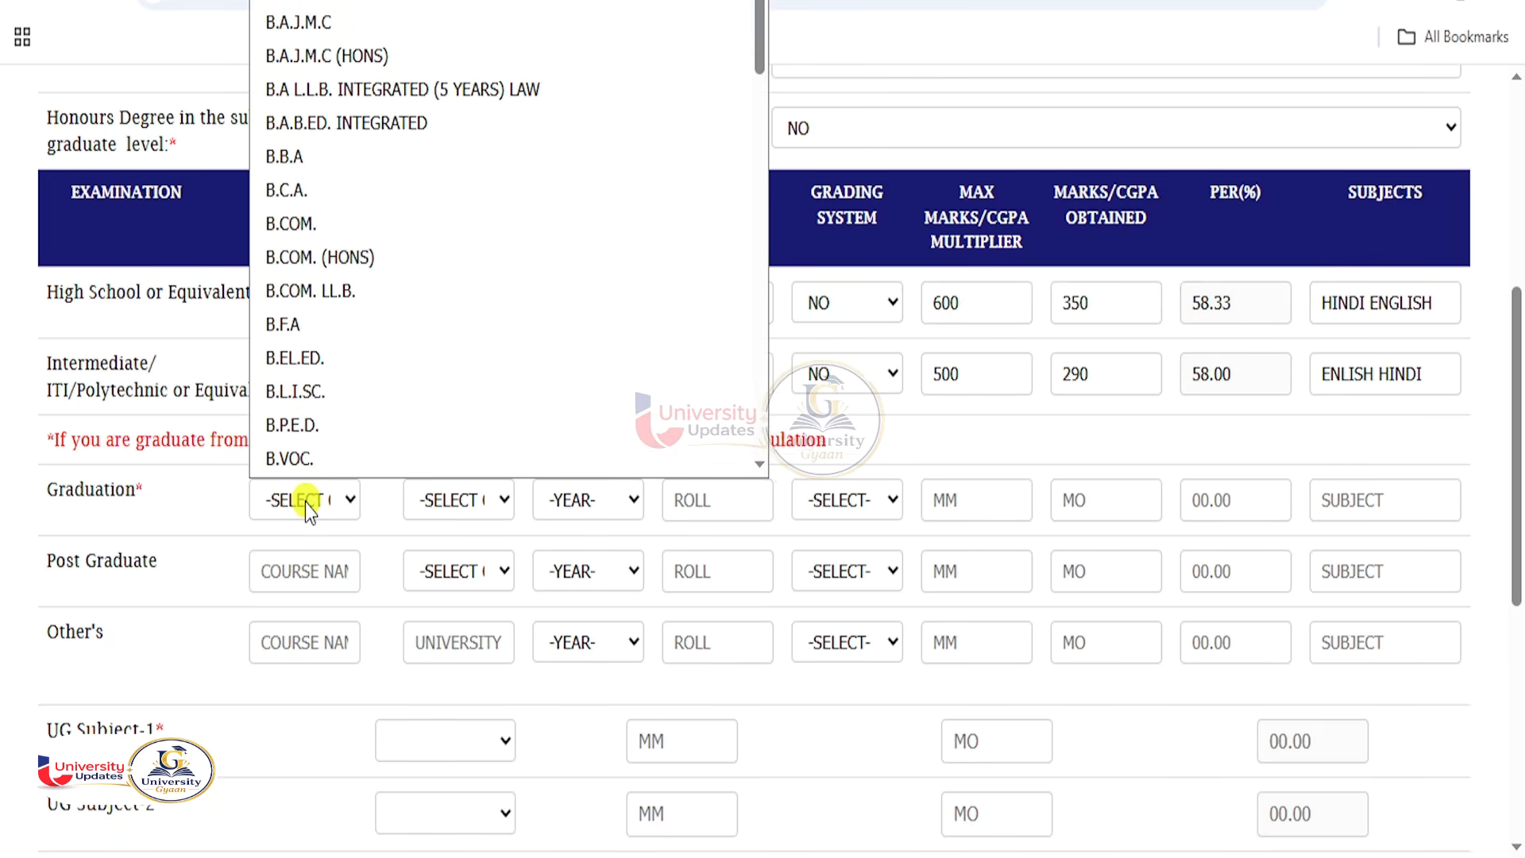
{"action": "scroll", "coordinate": [316, 255], "scroll_direction": "down", "scroll_amount": 1}
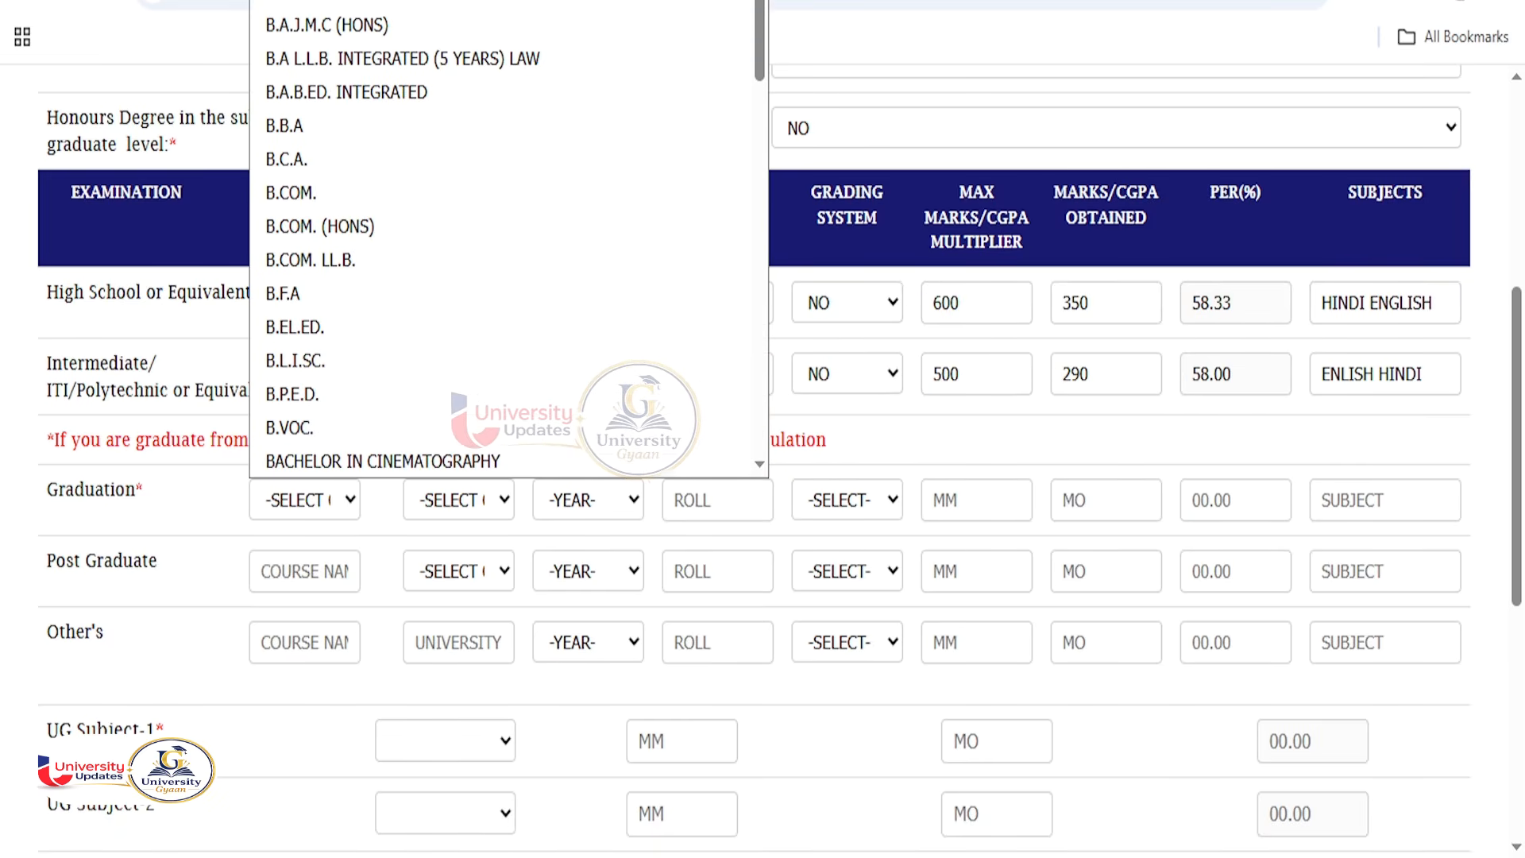
{"action": "scroll", "coordinate": [347, 48], "scroll_direction": "up", "scroll_amount": 1}
{"action": "left_click", "coordinate": [347, 41]}
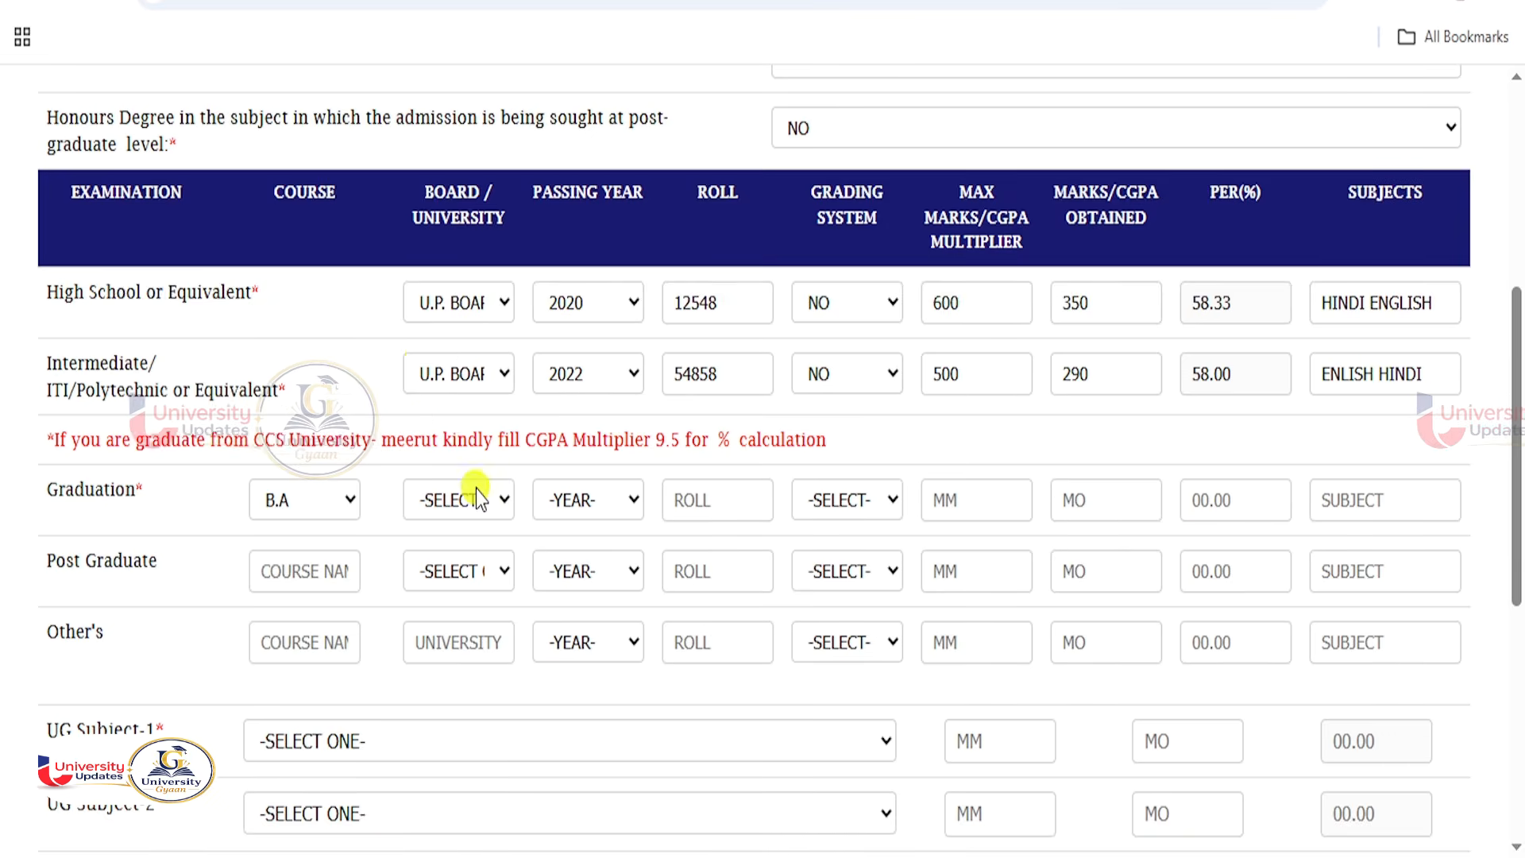
{"action": "left_click", "coordinate": [475, 499]}
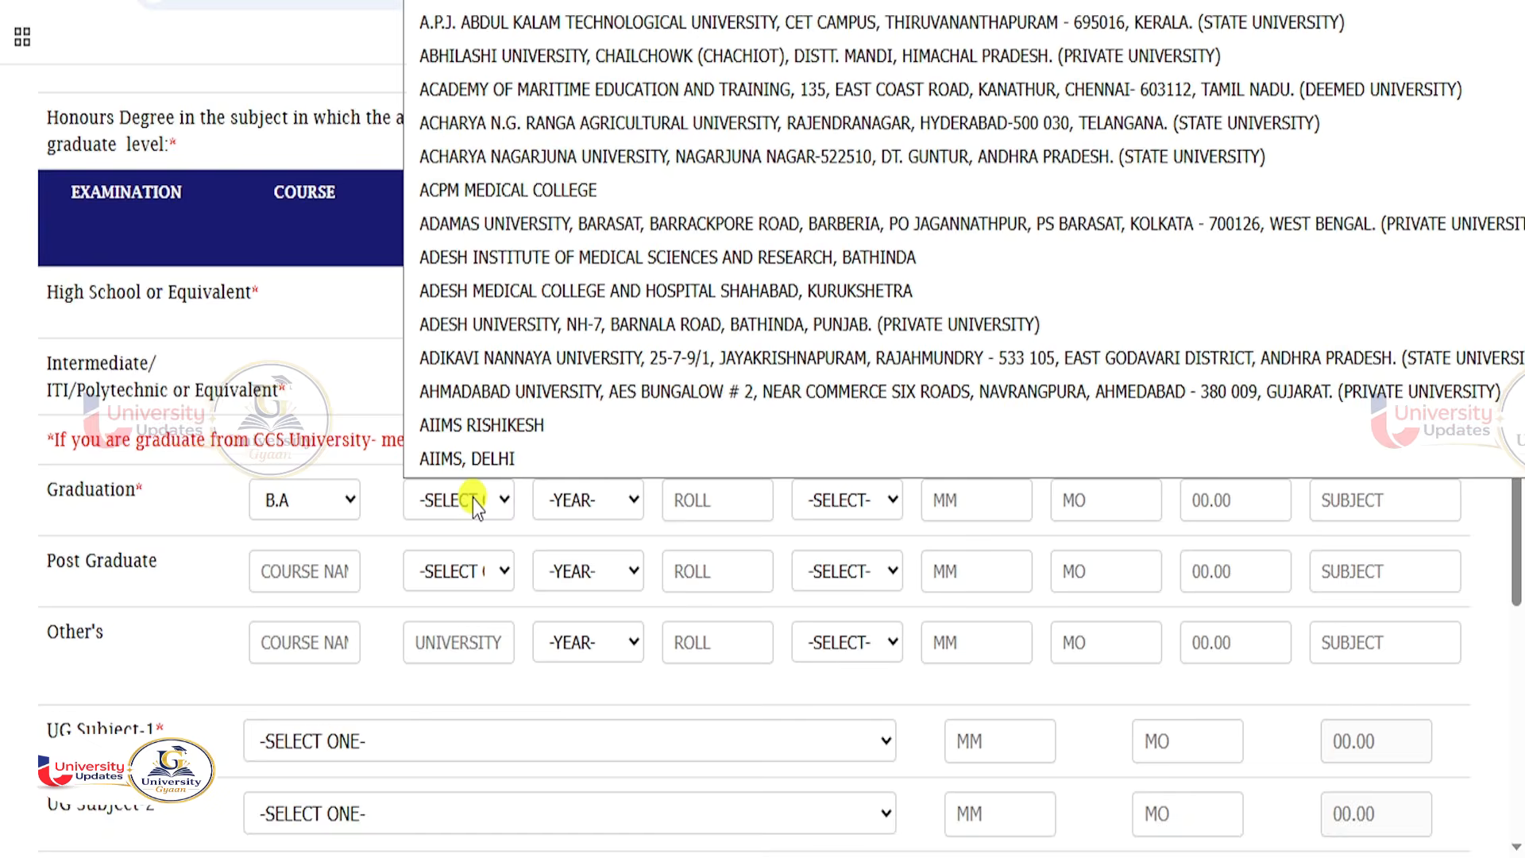
{"action": "scroll", "coordinate": [508, 389], "scroll_direction": "down", "scroll_amount": 4}
{"action": "scroll", "coordinate": [548, 394], "scroll_direction": "down", "scroll_amount": 5}
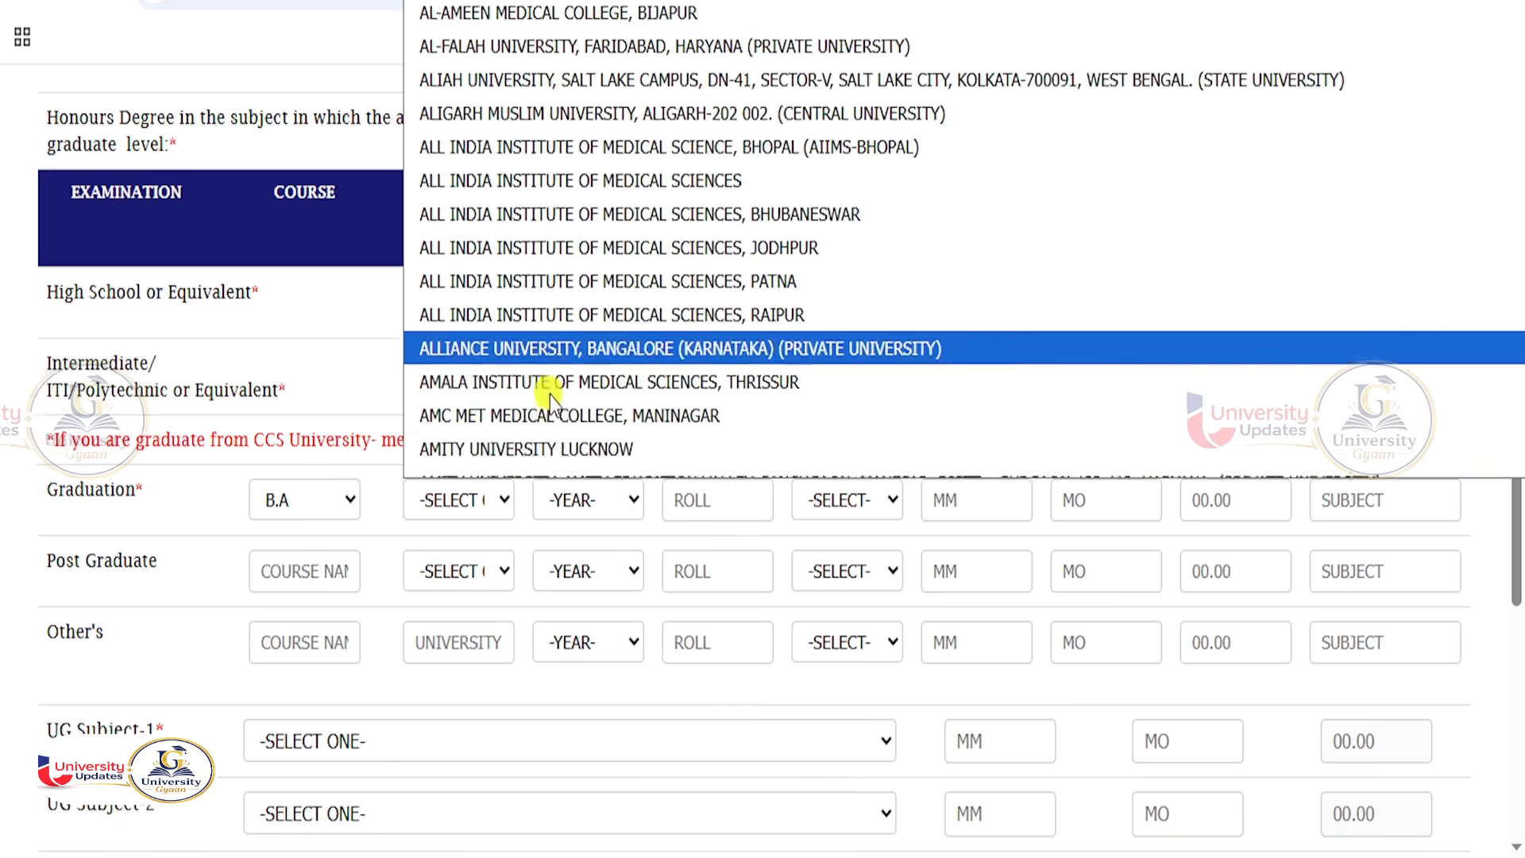
{"action": "scroll", "coordinate": [560, 281], "scroll_direction": "down", "scroll_amount": 4}
{"action": "scroll", "coordinate": [589, 381], "scroll_direction": "down", "scroll_amount": 15}
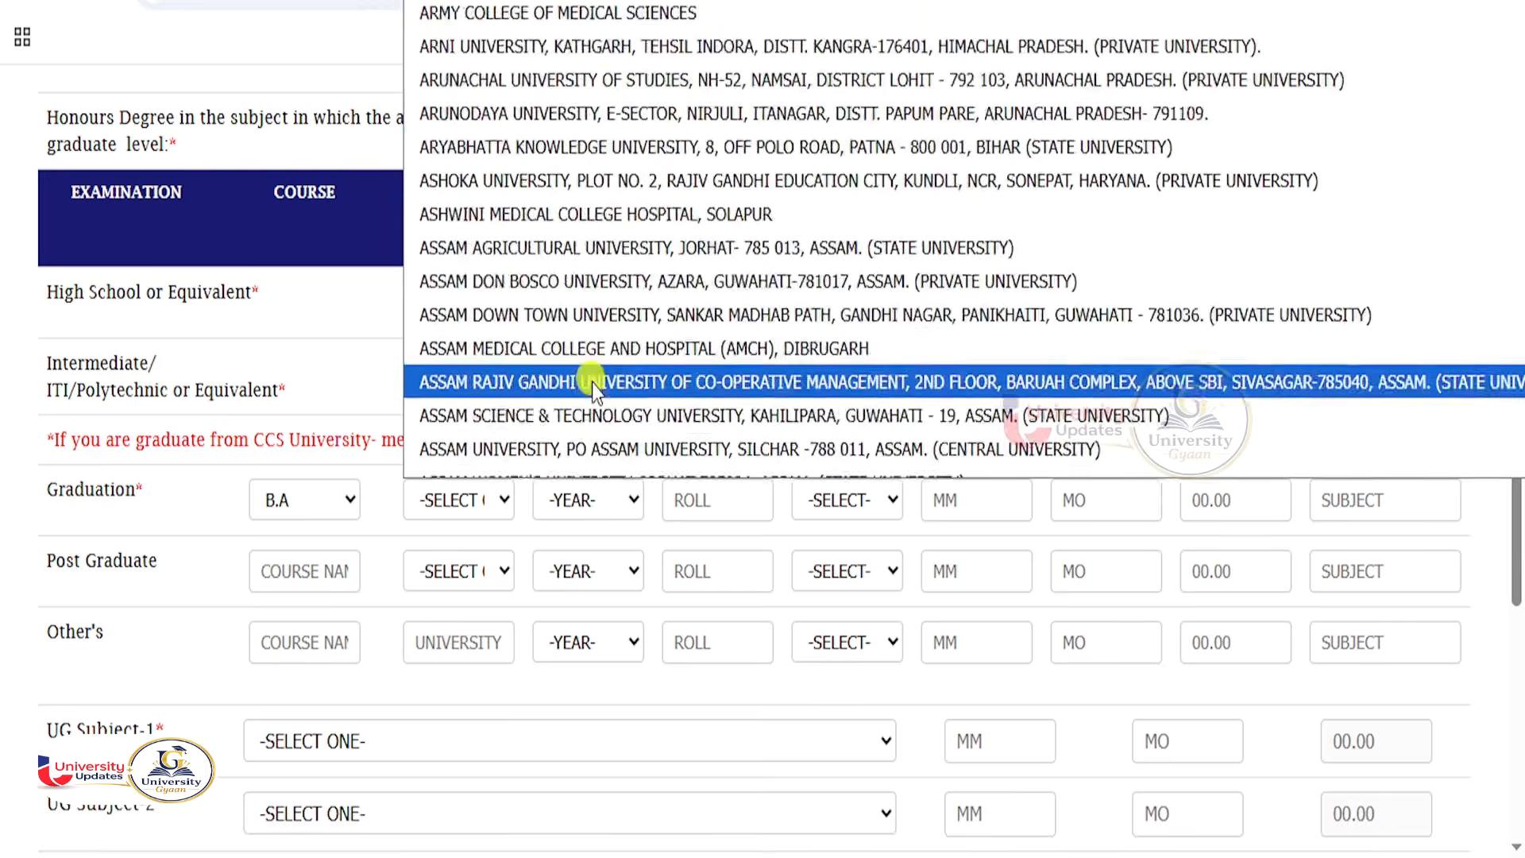
{"action": "scroll", "coordinate": [592, 391], "scroll_direction": "down", "scroll_amount": 20}
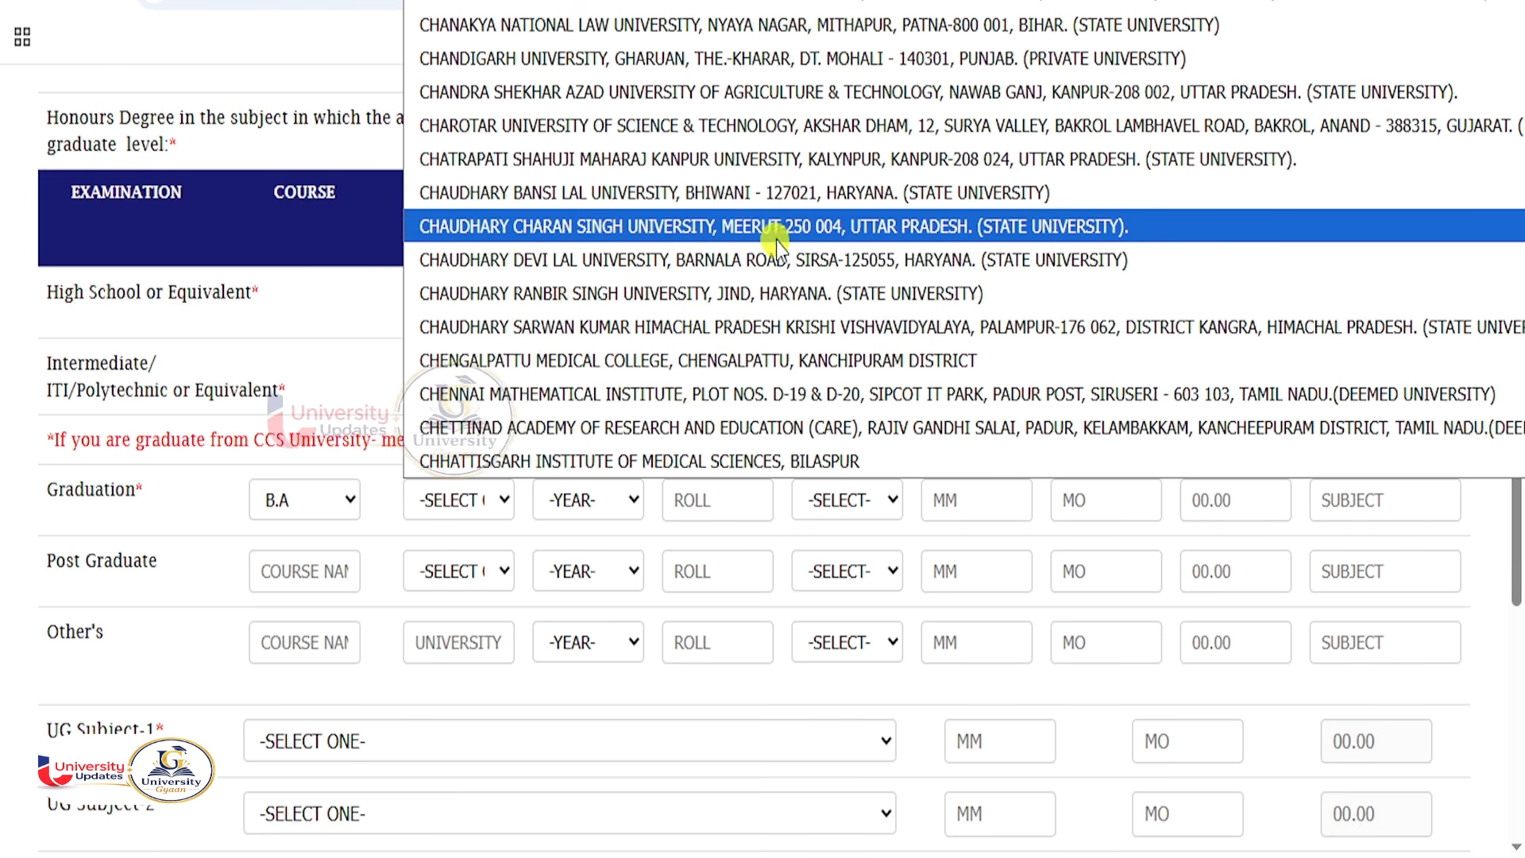
{"action": "left_click", "coordinate": [622, 227]}
Enter 2024 as the Graduation passing year and fill in the roll number.
{"action": "left_click", "coordinate": [610, 499]}
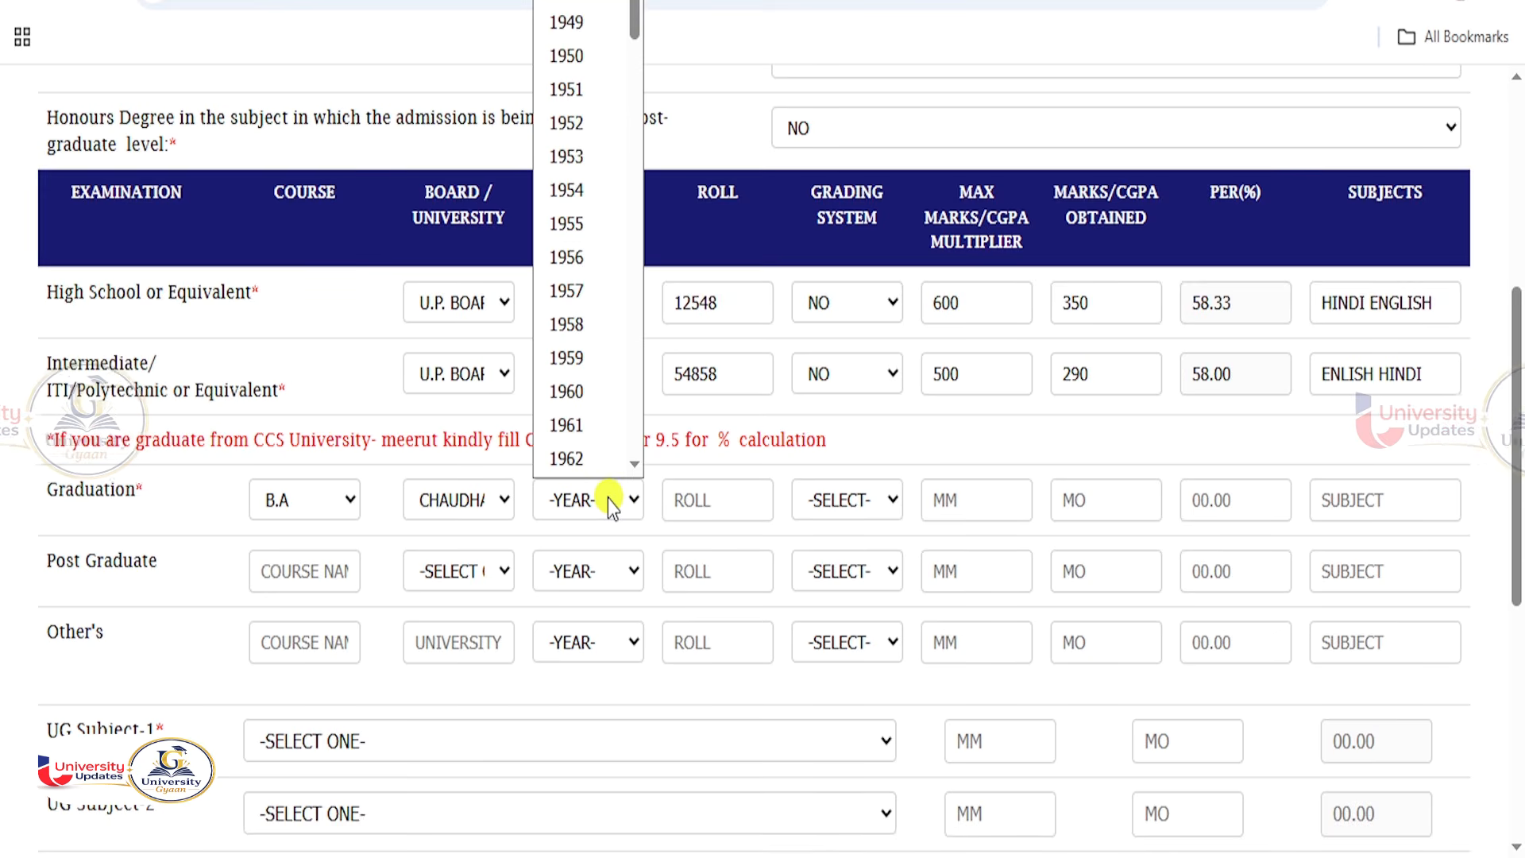
{"action": "left_click", "coordinate": [607, 498]}
{"action": "type", "text": "2024"}
{"action": "left_click", "coordinate": [683, 499]}
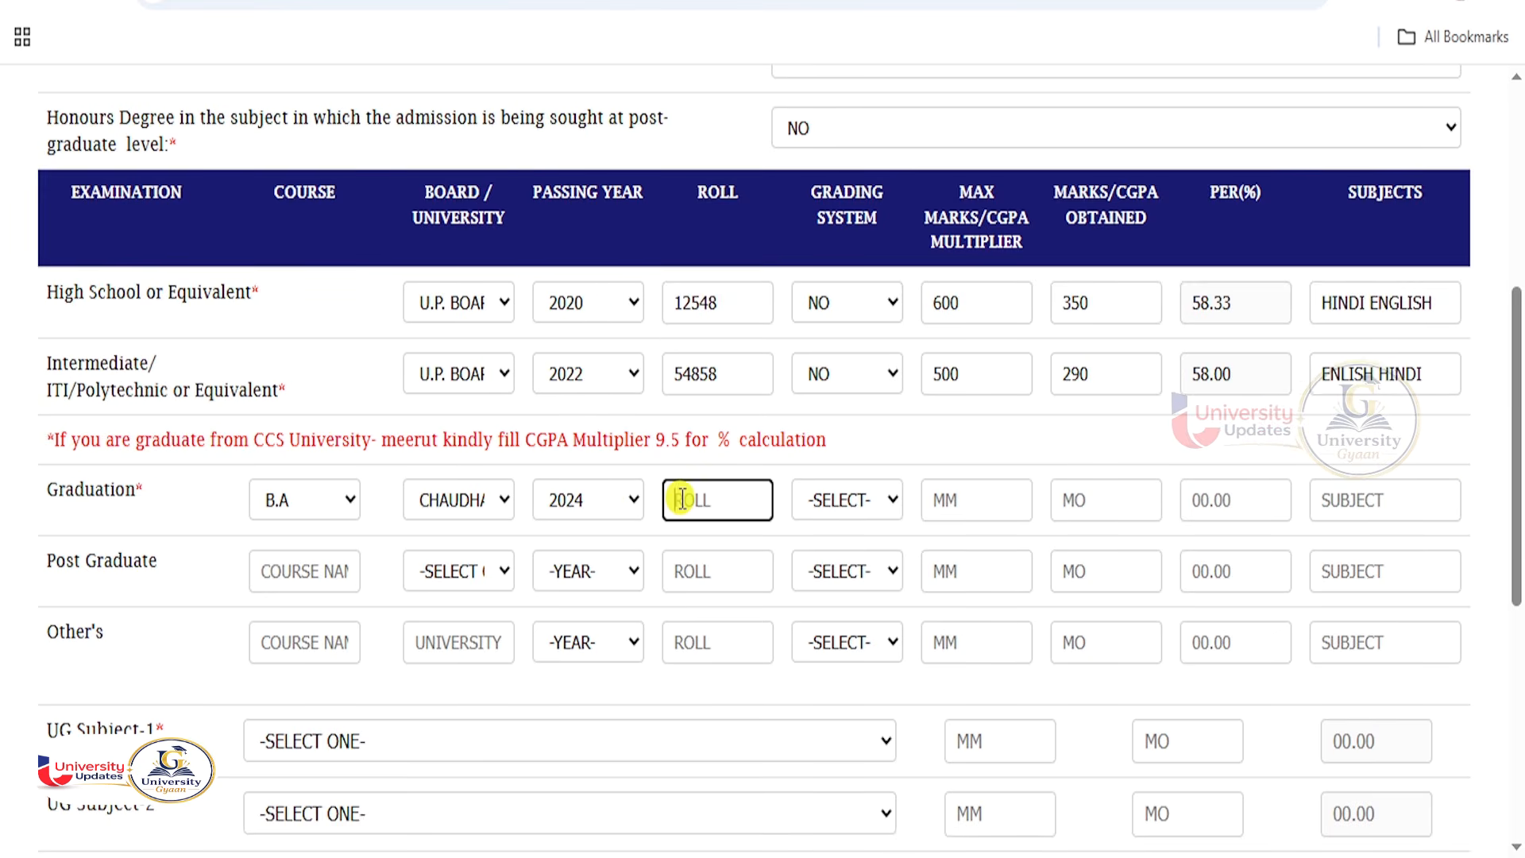
{"action": "left_click", "coordinate": [842, 501]}
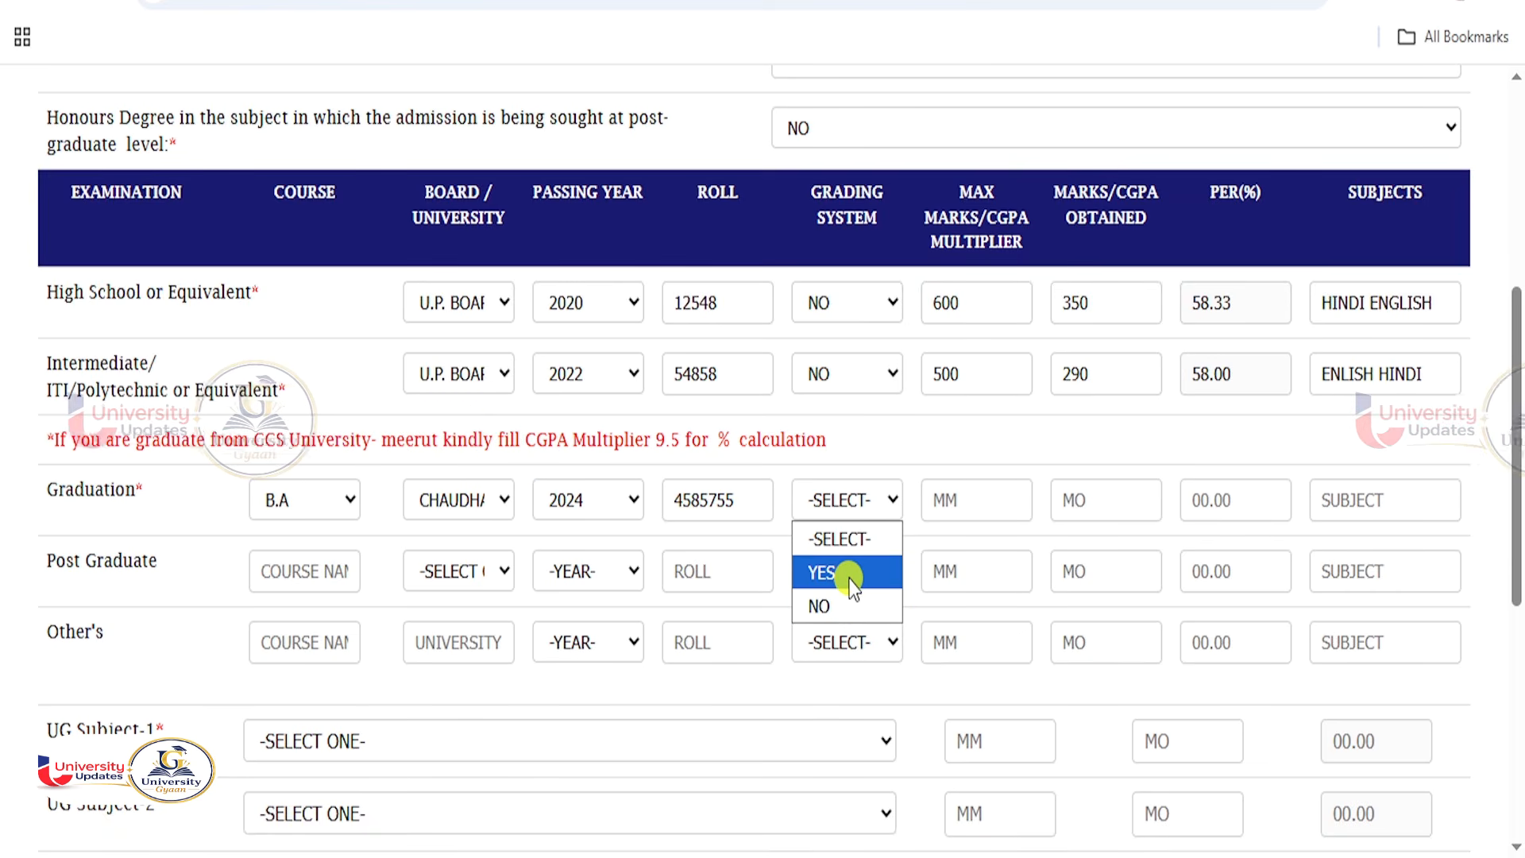
Mark Graduation as graded with CGPA values 9.5 and 6.7, and begin typing subjects.
{"action": "left_click", "coordinate": [826, 571]}
{"action": "left_click", "coordinate": [953, 504]}
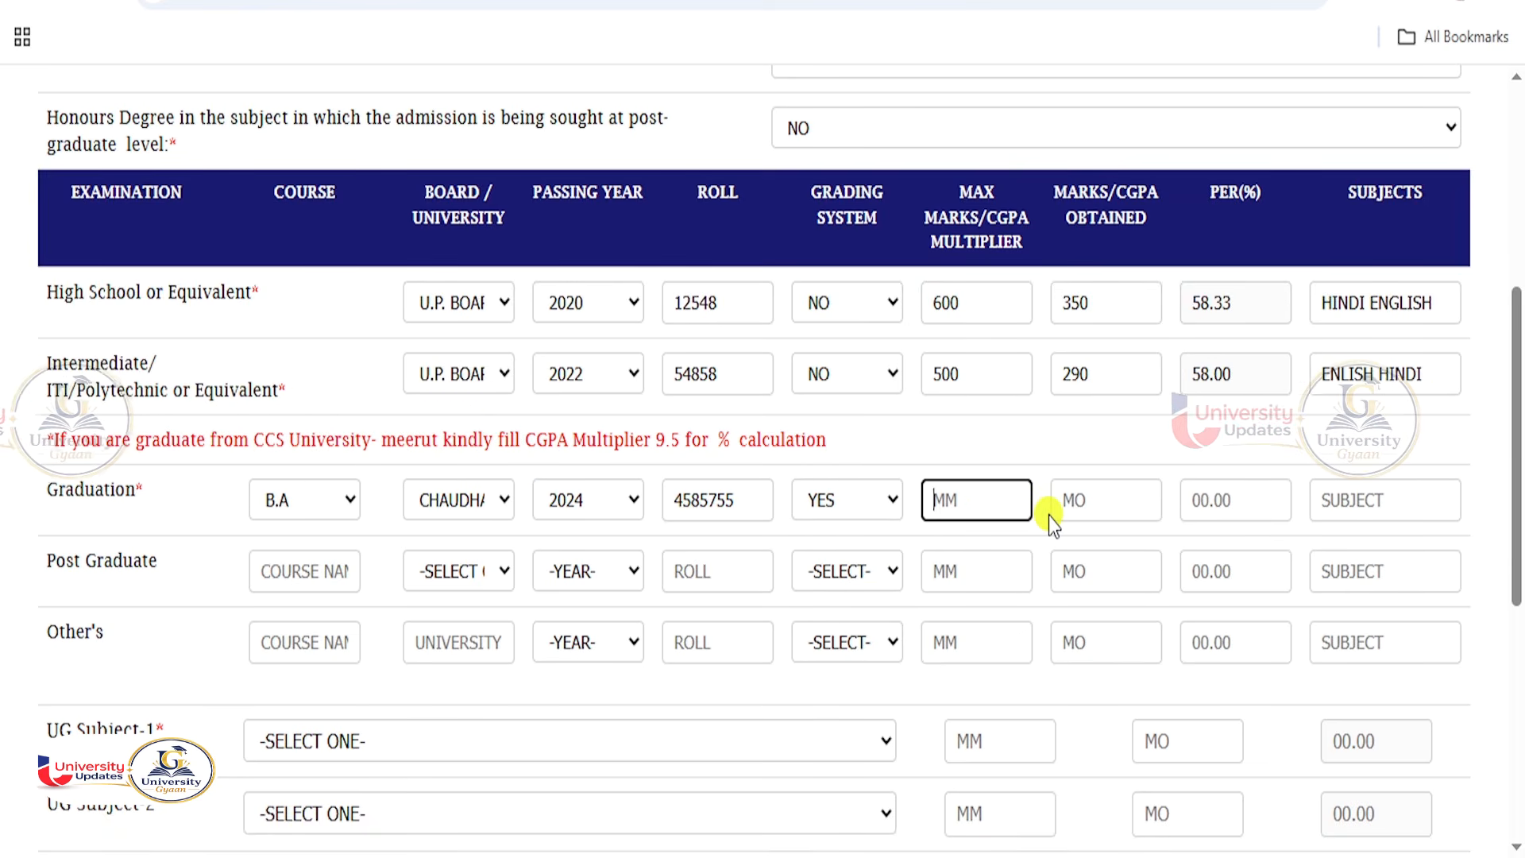
{"action": "type", "text": "9.5"}
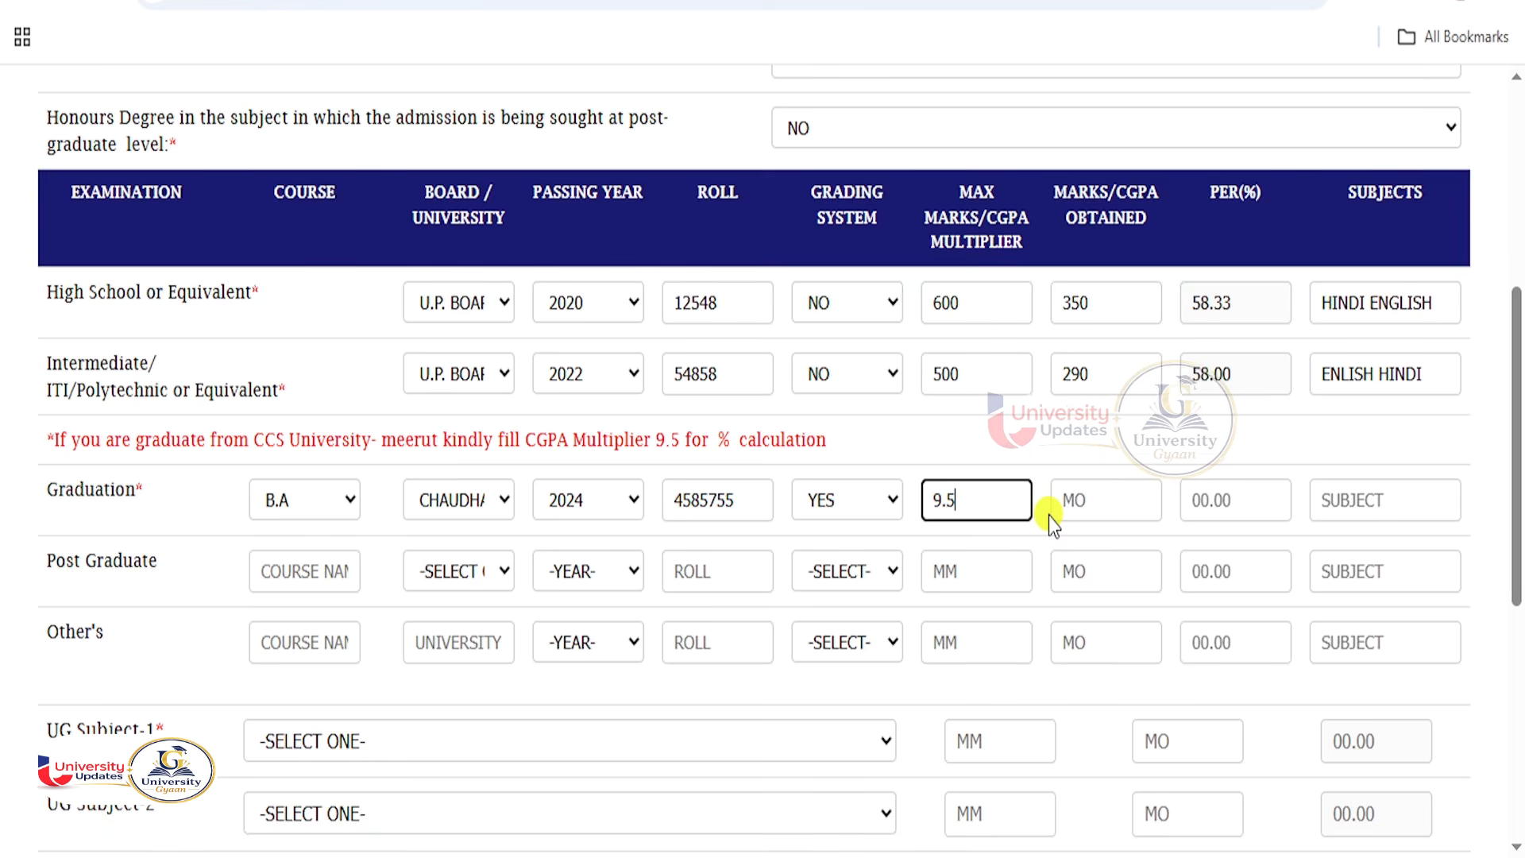
{"action": "key", "text": "Tab"}
{"action": "type", "text": "6.7"}
{"action": "key", "text": "Tab"}
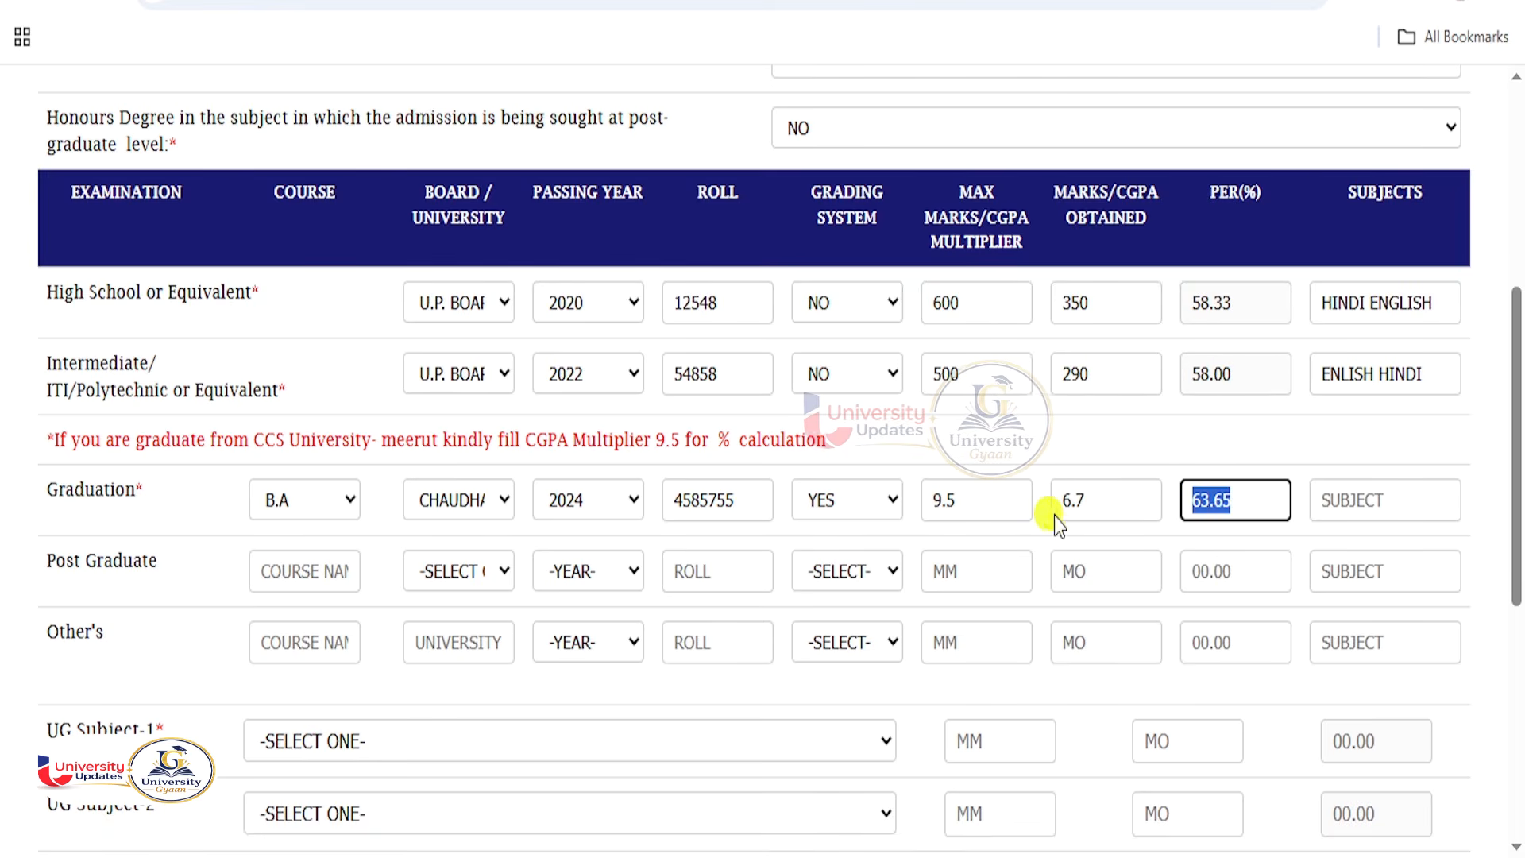
{"action": "left_click", "coordinate": [1360, 503]}
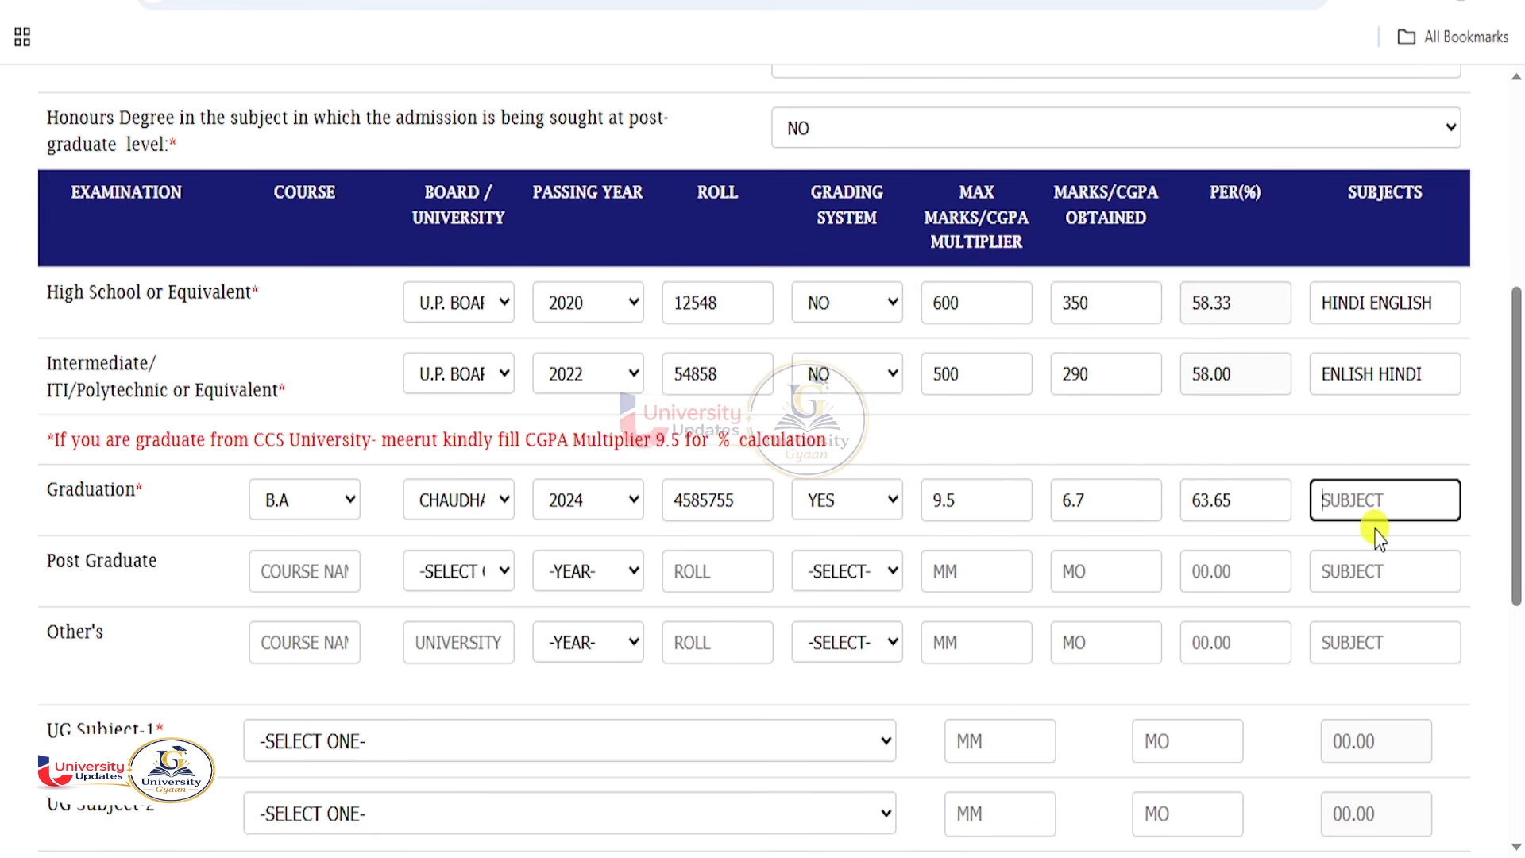
{"action": "type", "text": "HINDI ENGLISH"}
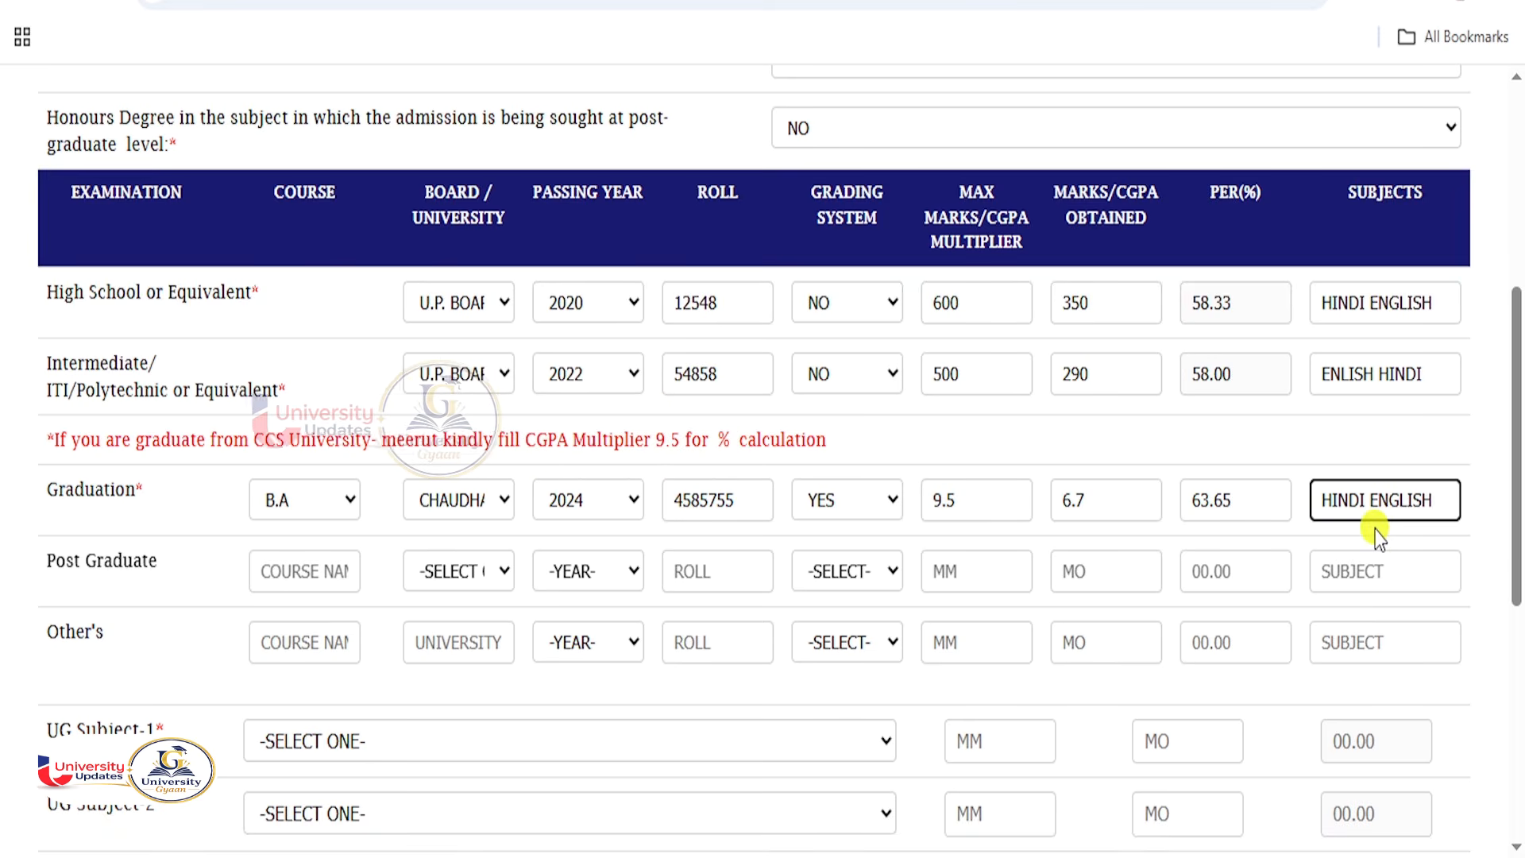
Switch Graduation grading to NO and enter 1100 maximum and 800 obtained marks.
{"action": "left_click", "coordinate": [847, 499]}
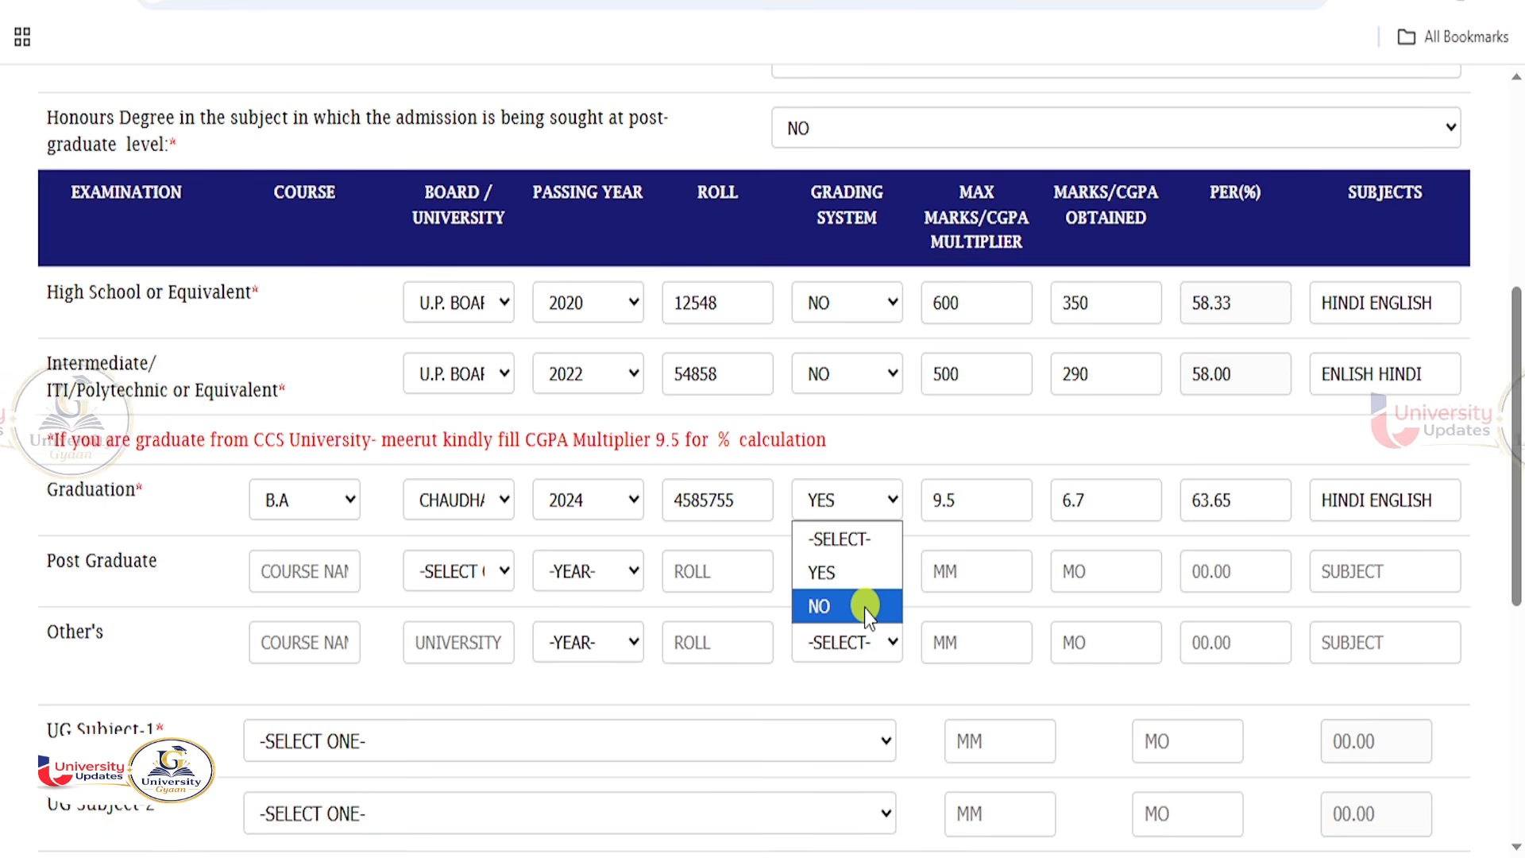
{"action": "left_click", "coordinate": [864, 606]}
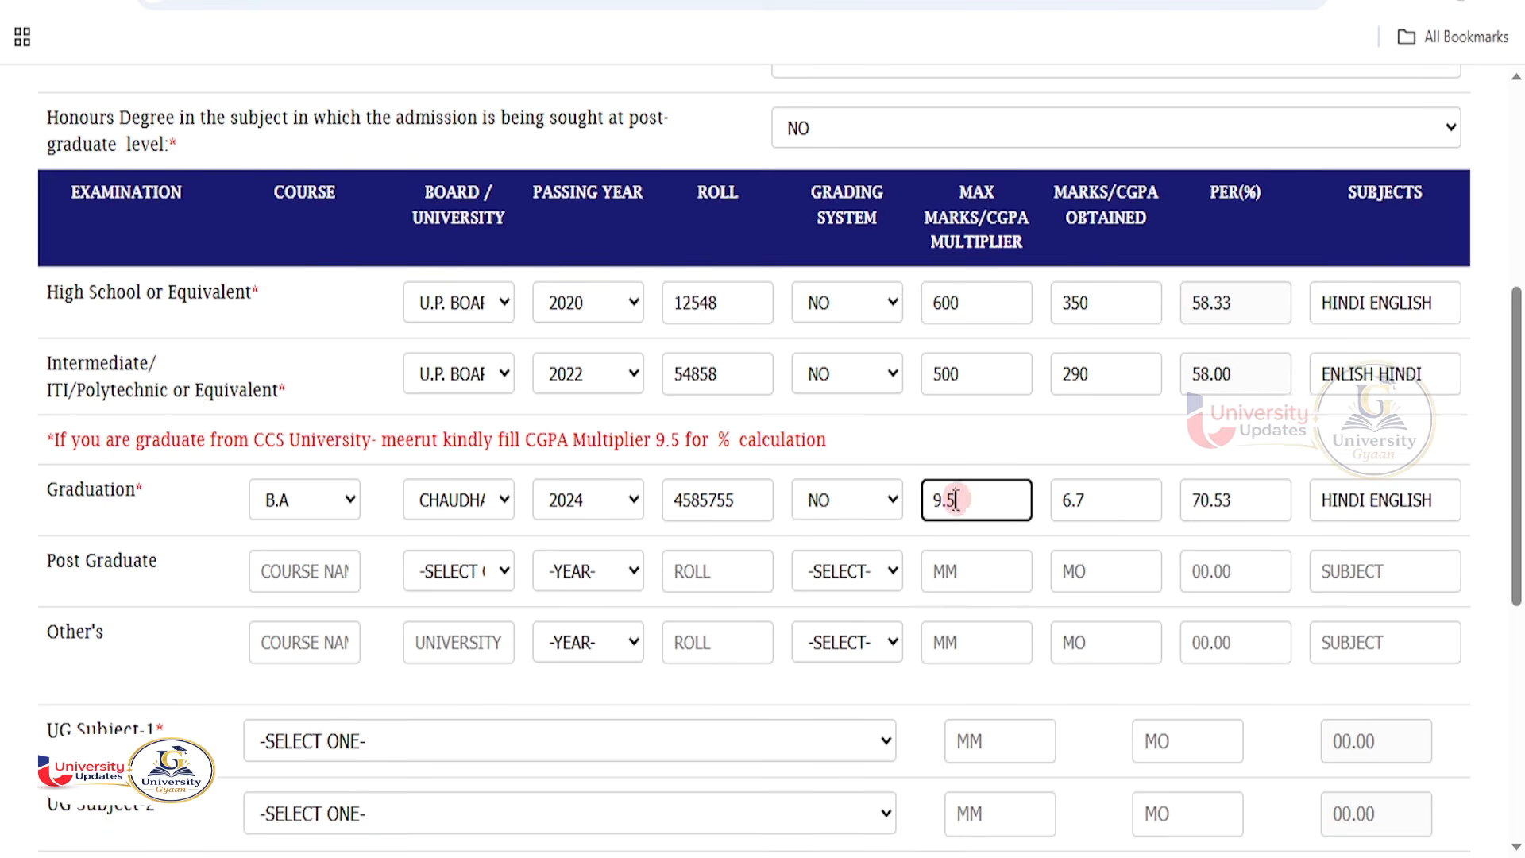
{"action": "double_click", "coordinate": [931, 499]}
{"action": "type", "text": "1100"}
{"action": "key", "text": "Tab"}
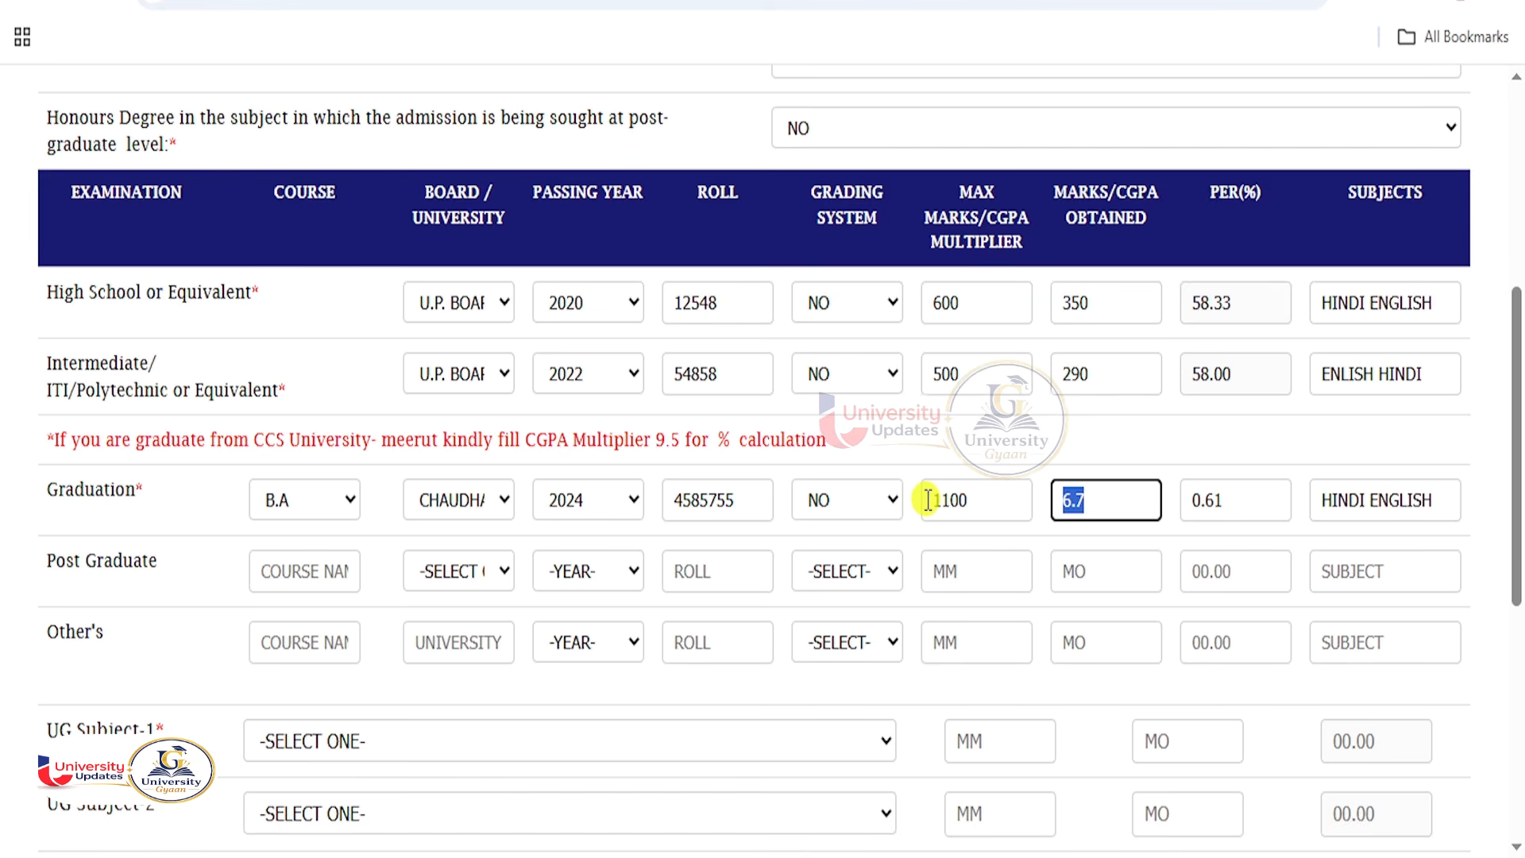
{"action": "type", "text": "800"}
{"action": "key", "text": "Tab"}
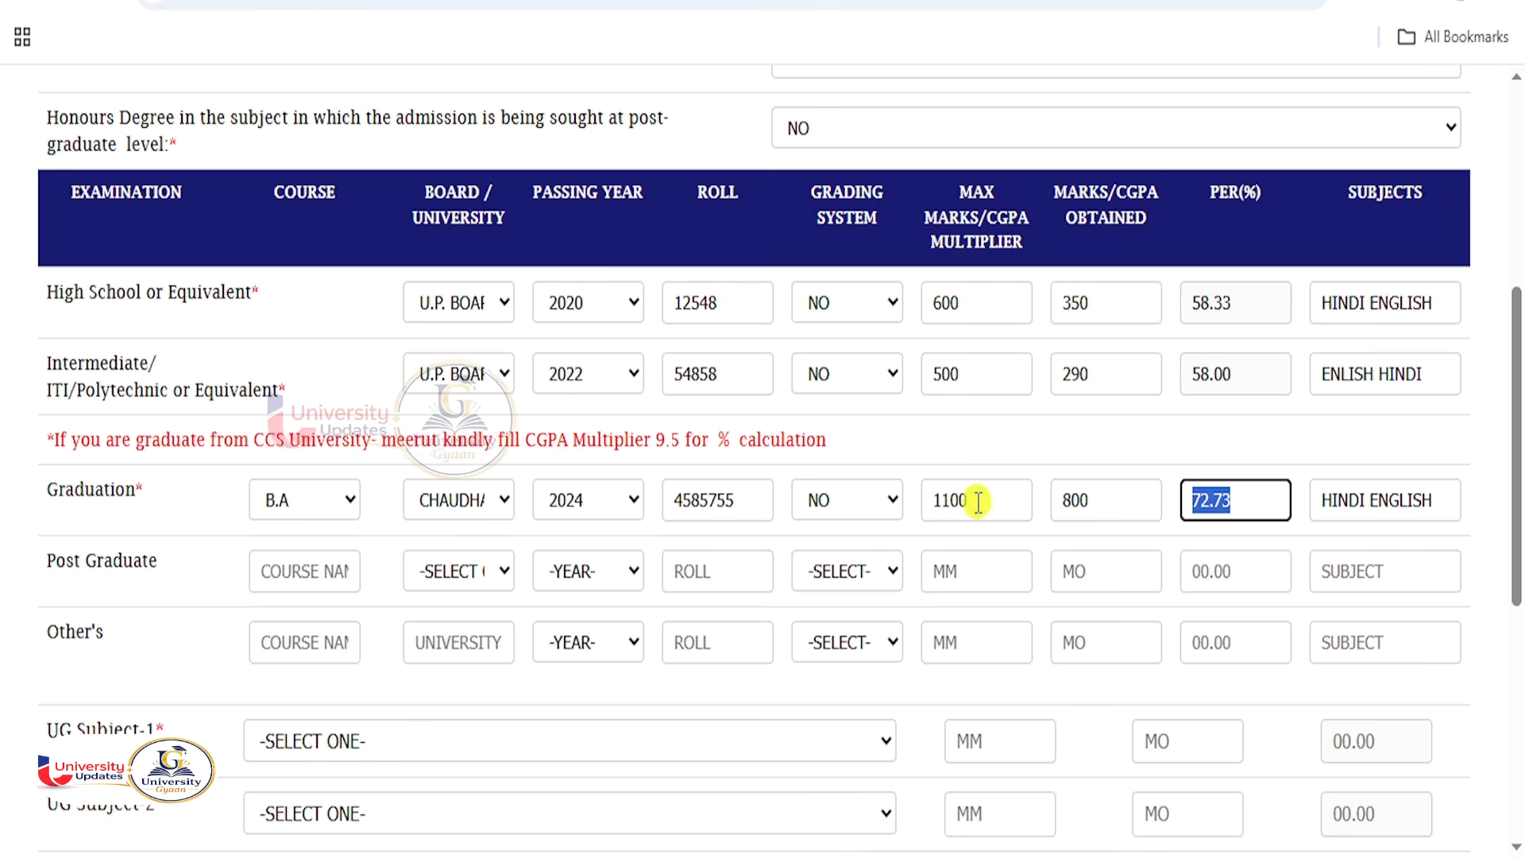
{"action": "left_click_drag", "start_coordinate": [974, 502], "coordinate": [928, 497]}
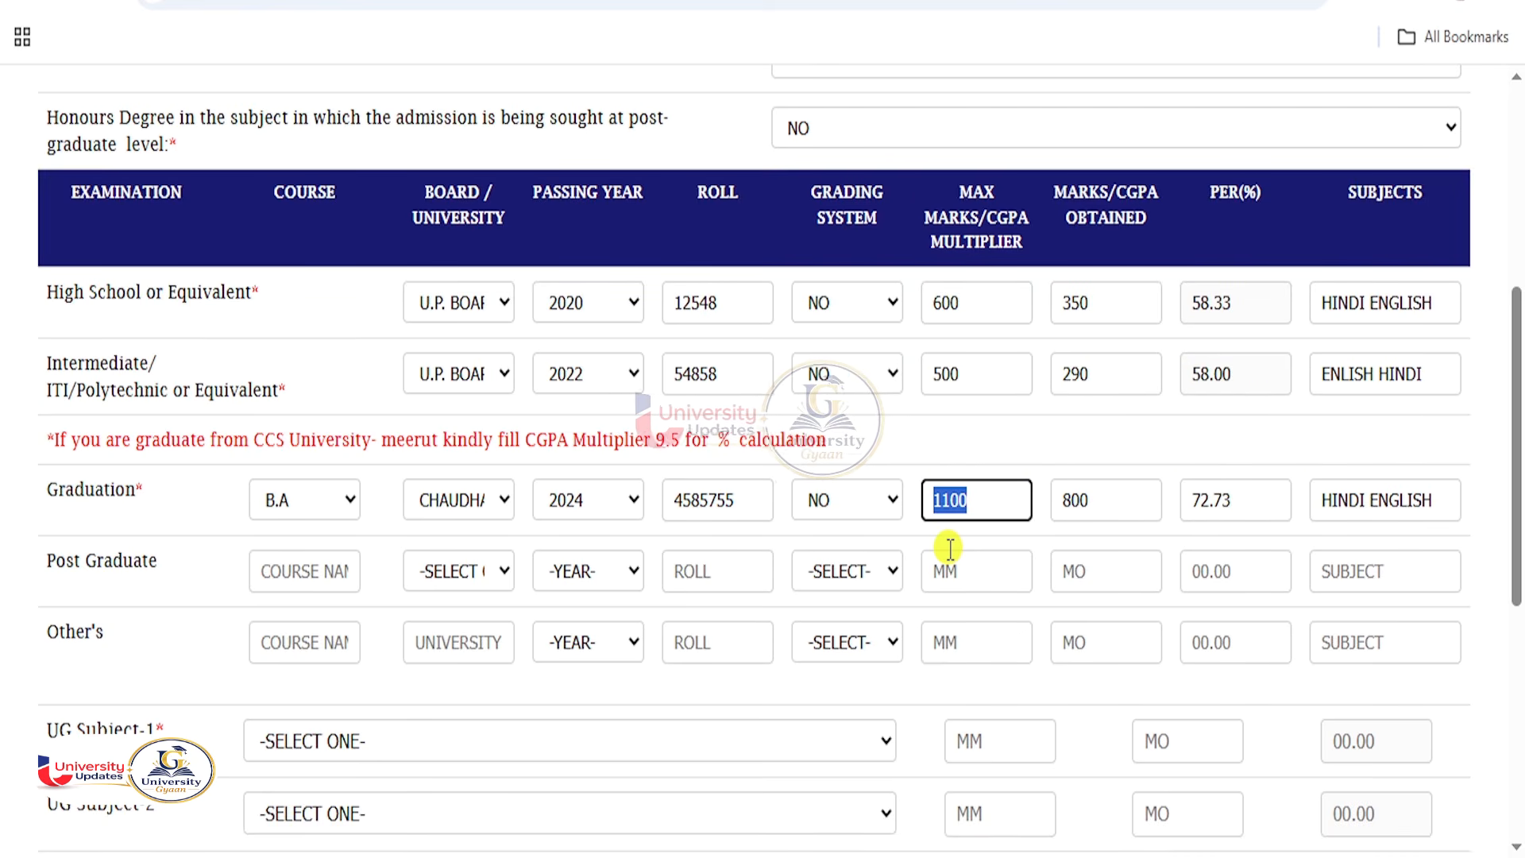
{"action": "scroll", "coordinate": [613, 541], "scroll_direction": "down", "scroll_amount": 5}
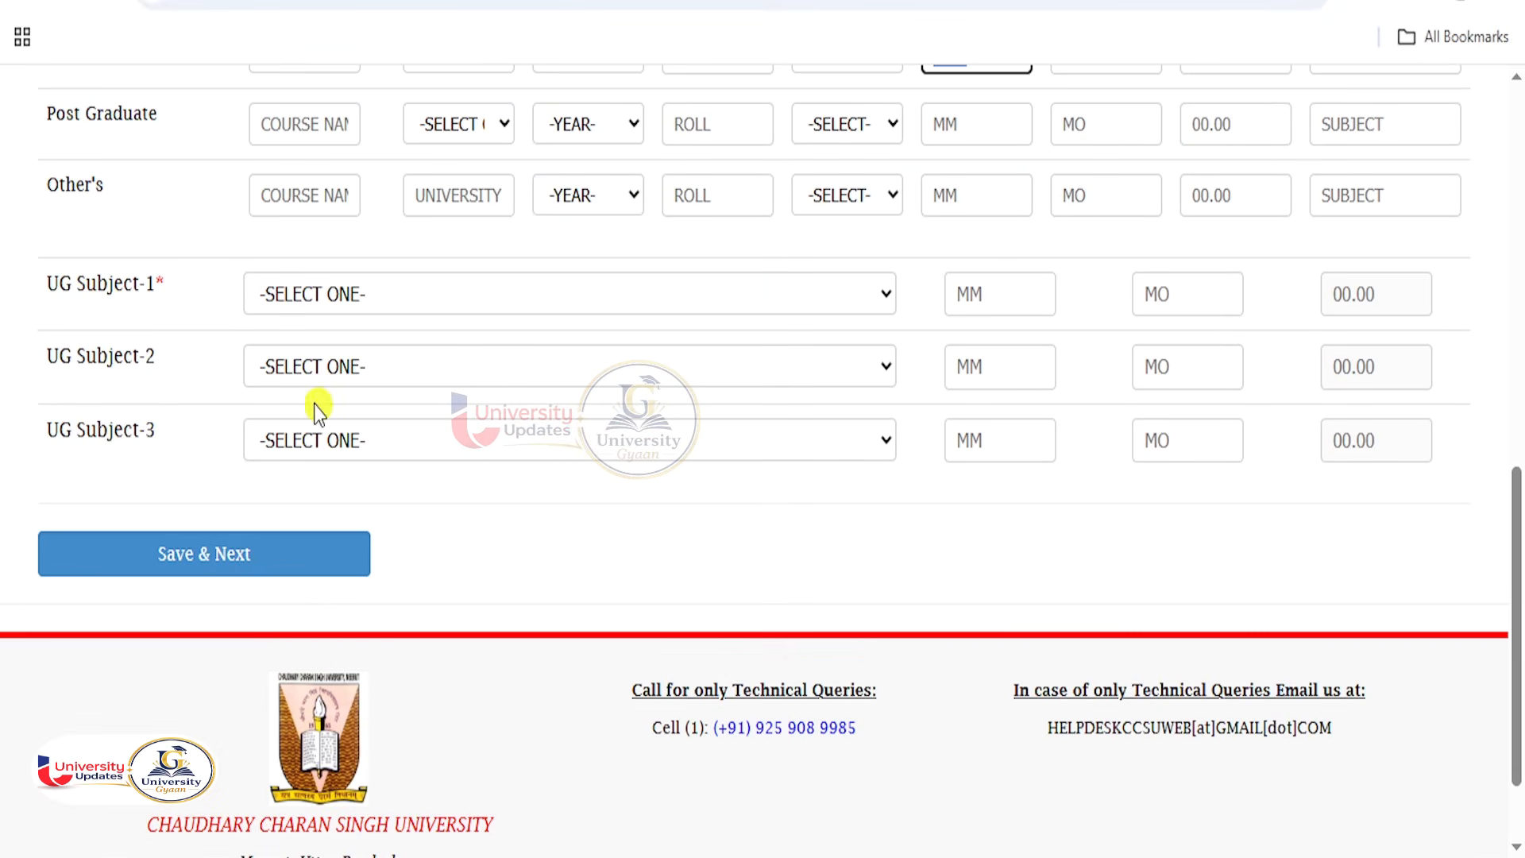
Pick HINDI, ENGLISH and HISTORY / ANCIENT HISTORY as UG Subjects 1, 2 and 3.
{"action": "left_click_drag", "start_coordinate": [48, 284], "coordinate": [137, 283]}
{"action": "left_click_drag", "start_coordinate": [76, 356], "coordinate": [170, 353]}
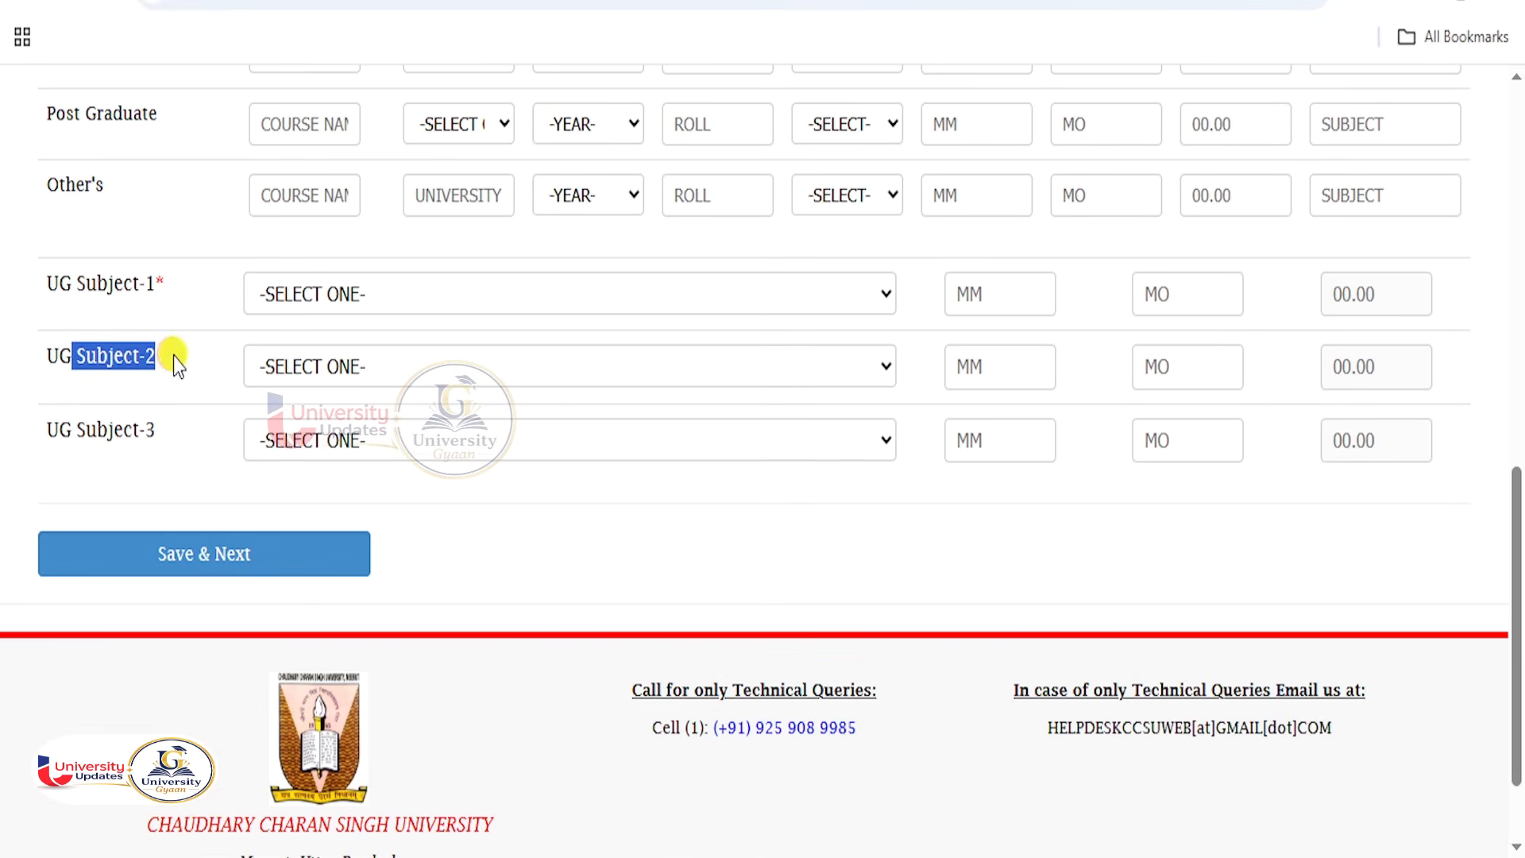
{"action": "left_click_drag", "start_coordinate": [59, 430], "coordinate": [146, 433]}
{"action": "left_click", "coordinate": [278, 305]}
{"action": "left_click", "coordinate": [302, 368]}
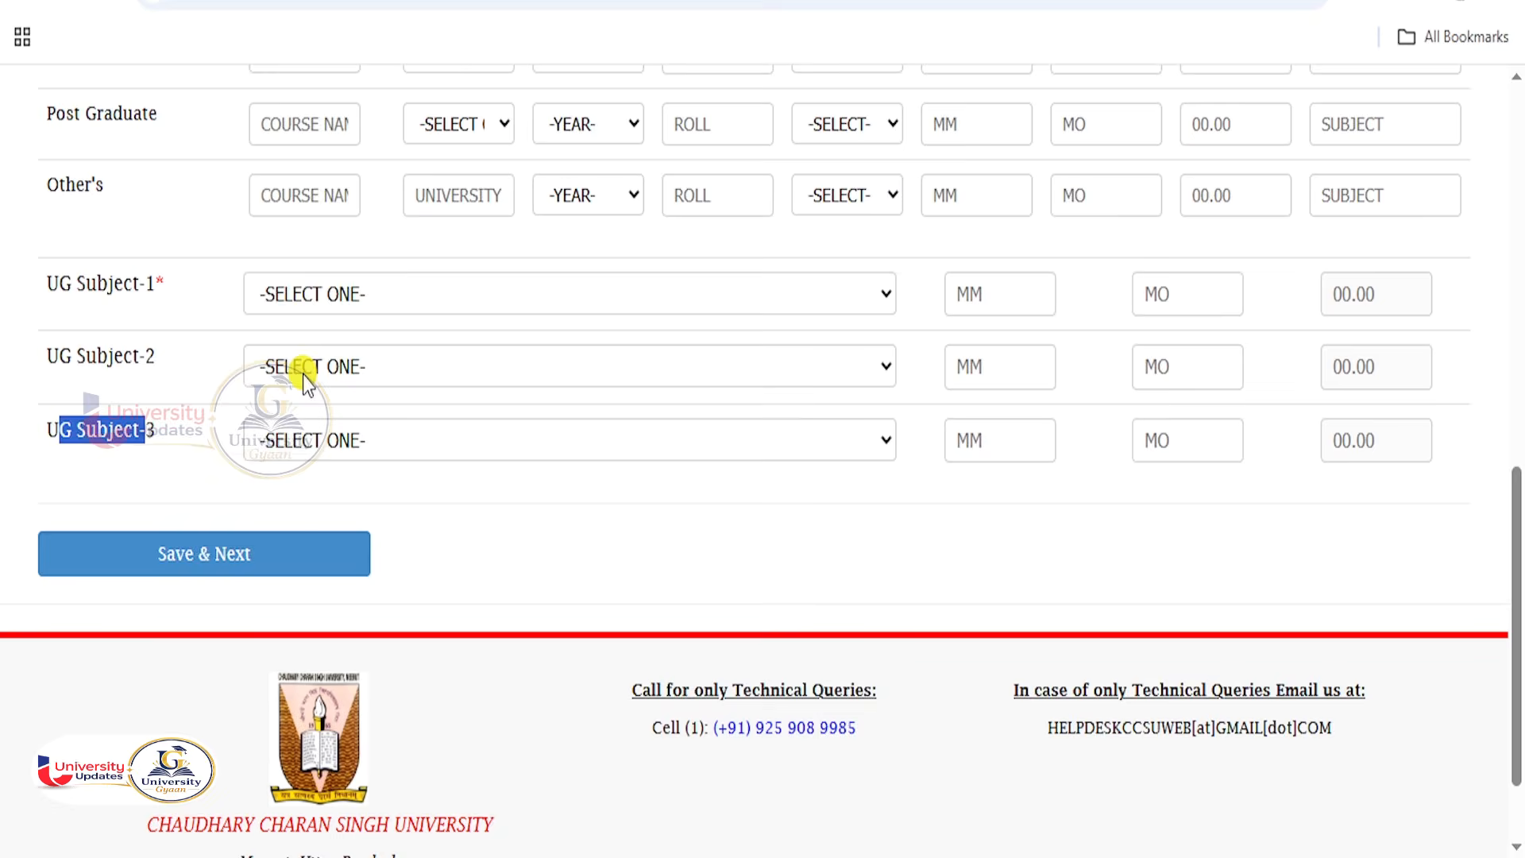
{"action": "left_click", "coordinate": [322, 361]}
{"action": "left_click", "coordinate": [327, 546]}
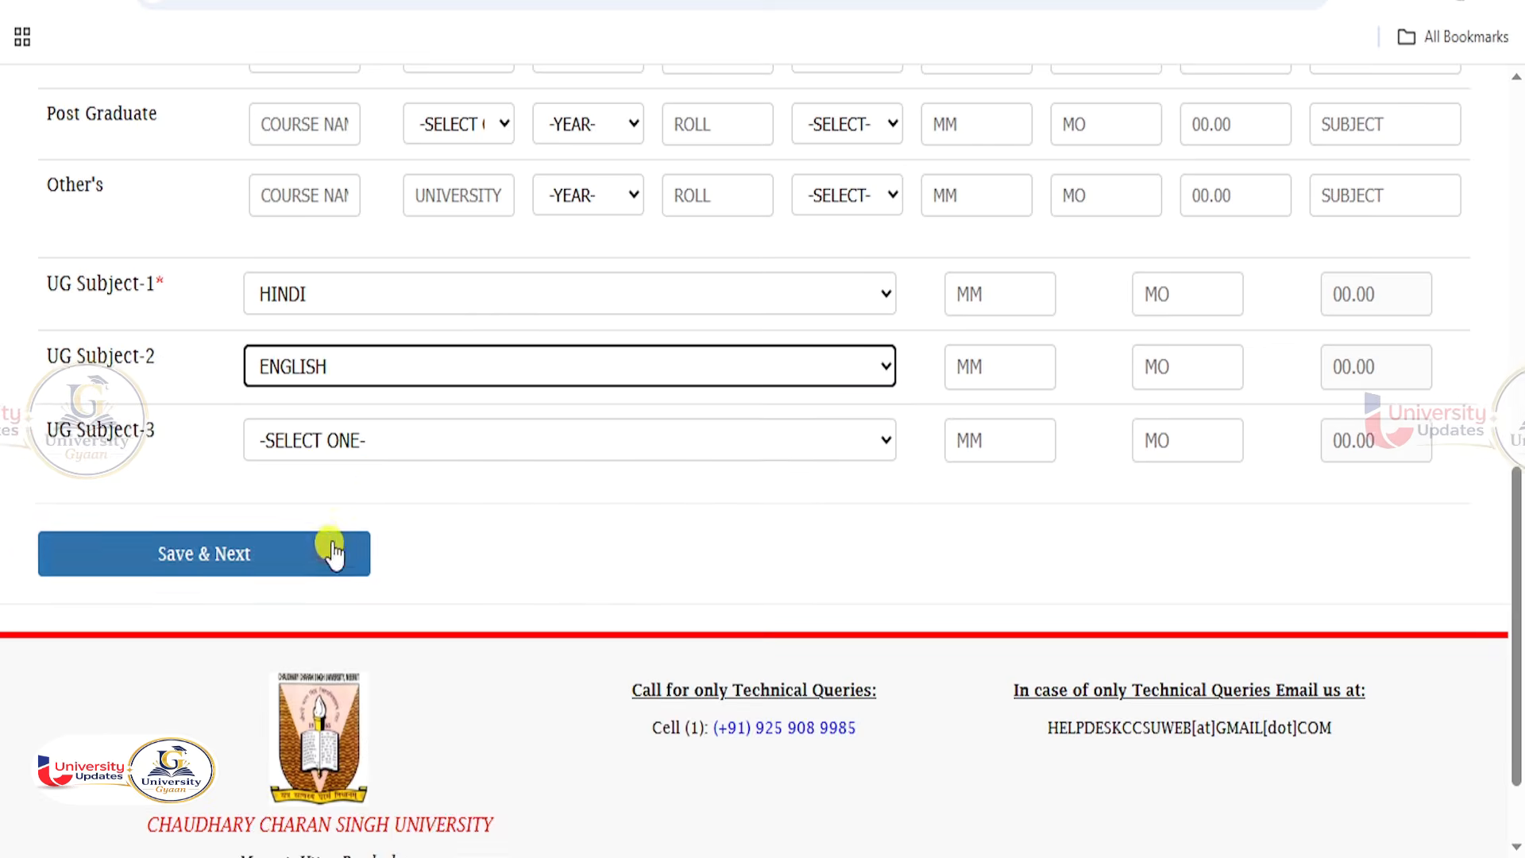
{"action": "left_click", "coordinate": [326, 440]}
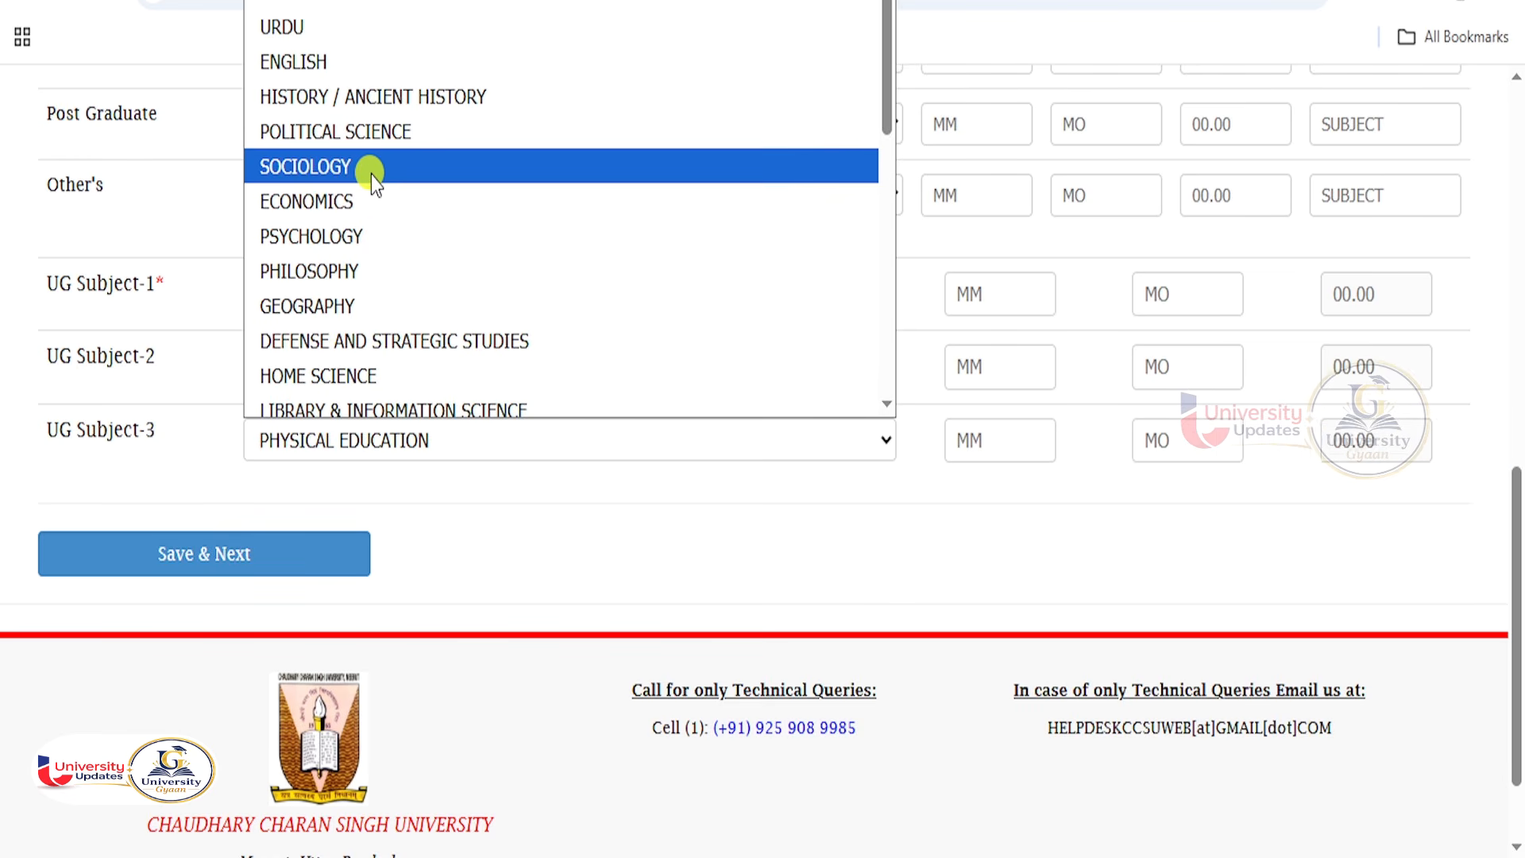
{"action": "left_click", "coordinate": [370, 96]}
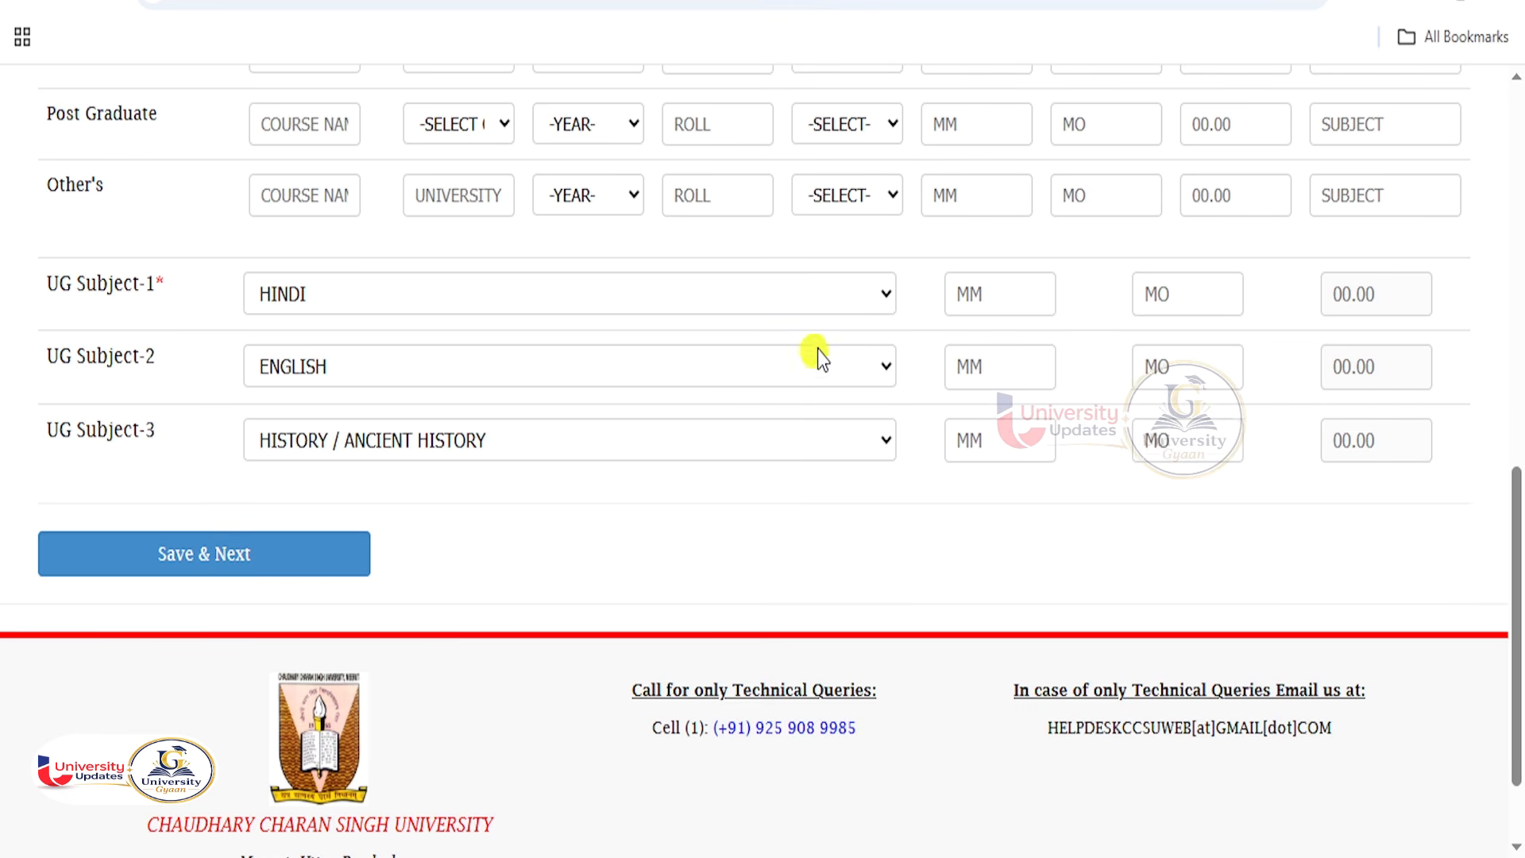
{"action": "left_click", "coordinate": [957, 294]}
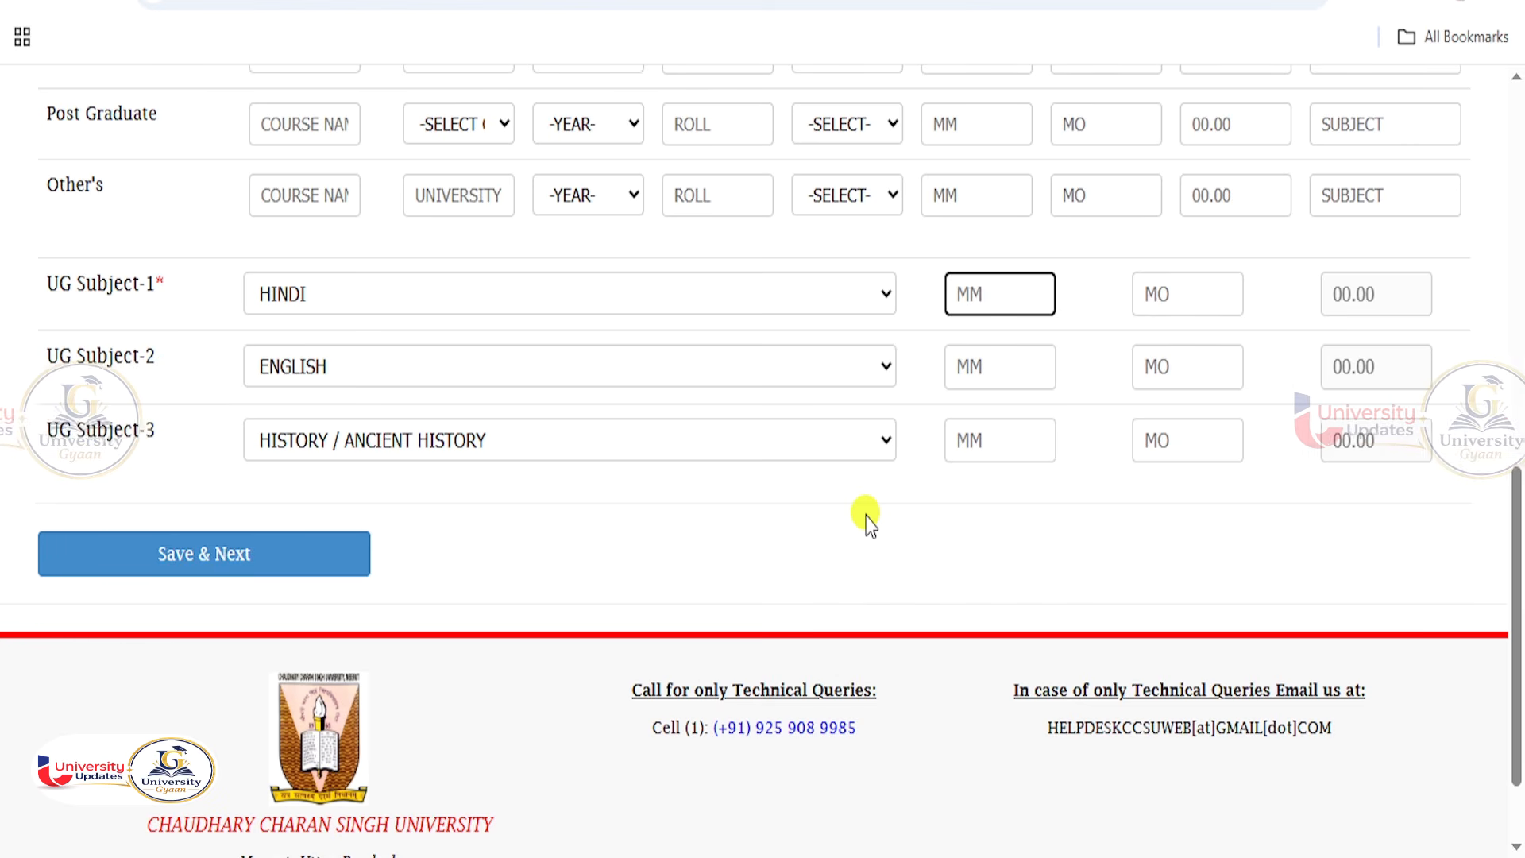
Enter subject marks, including ENGLISH 600/450 and HISTORY 600/485.
{"action": "type", "text": "100"}
{"action": "key", "text": "Tab"}
{"action": "type", "text": "82"}
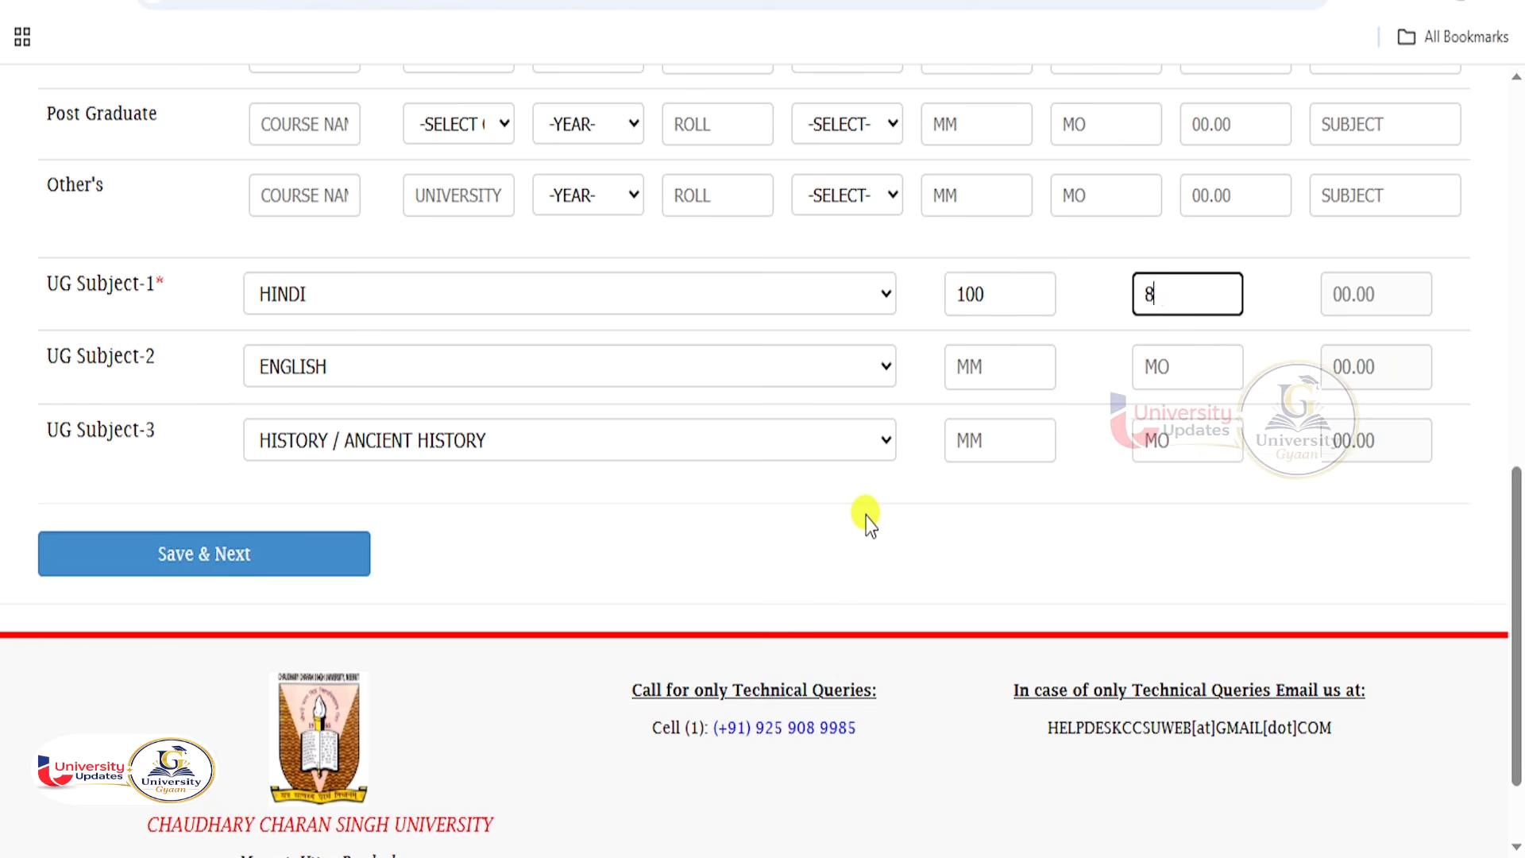
{"action": "key", "text": "Tab"}
{"action": "key", "text": "Tab"}
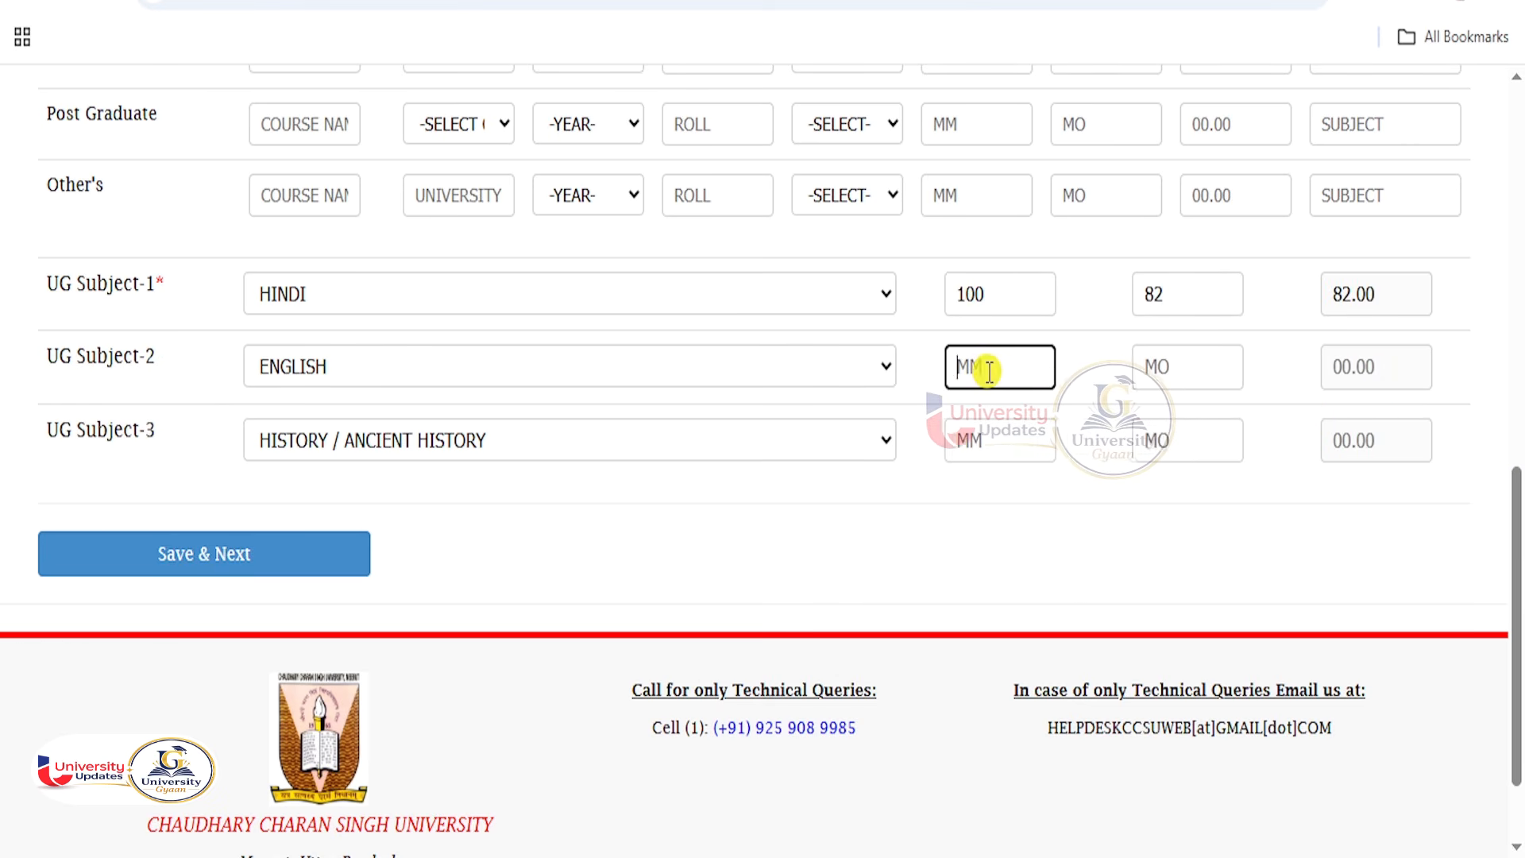
{"action": "type", "text": "100"}
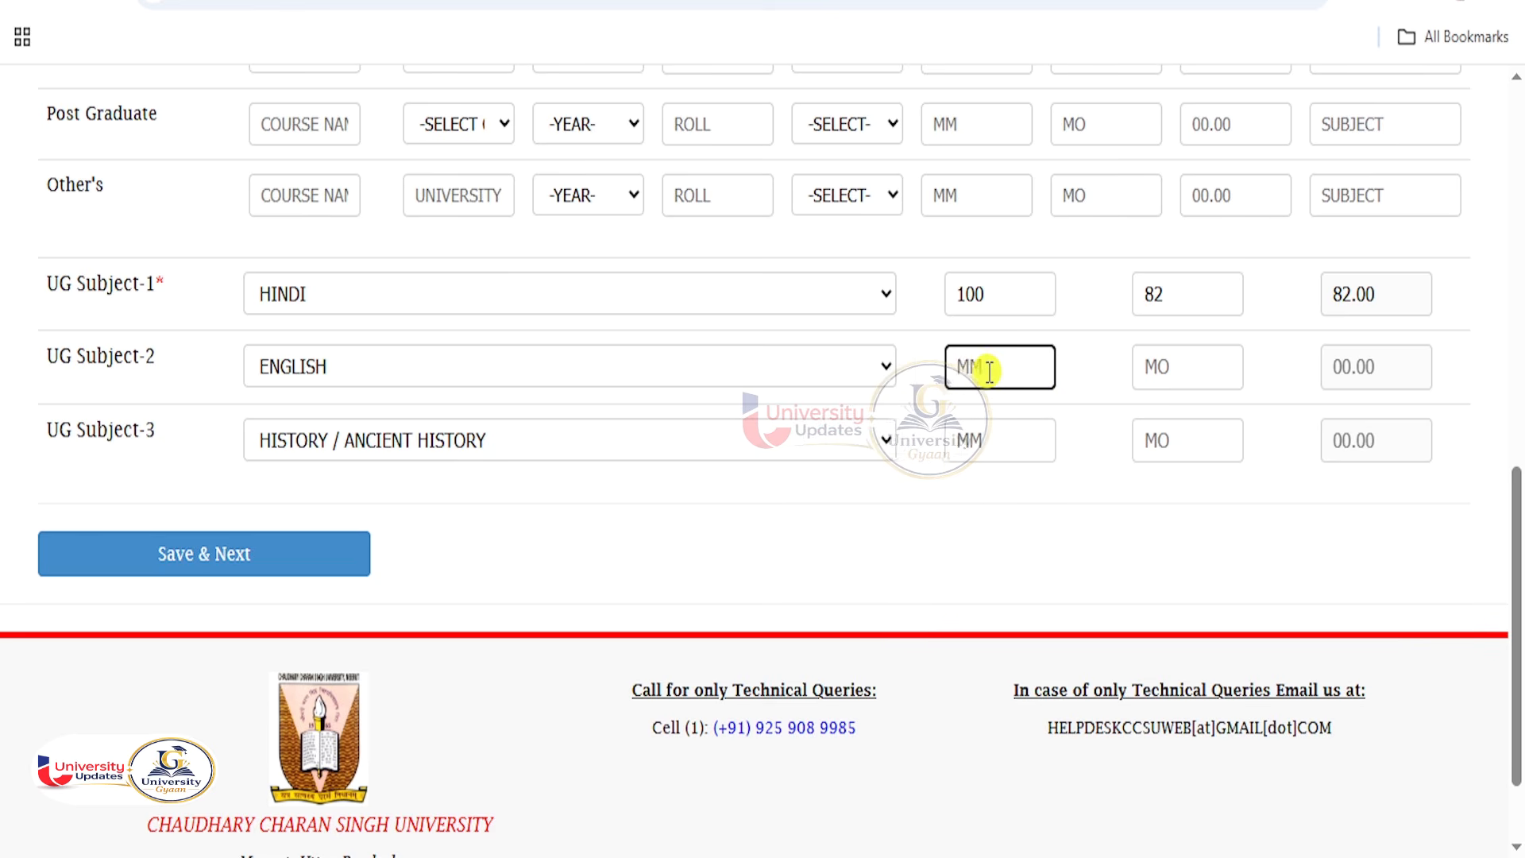
{"action": "type", "text": "600"}
{"action": "key", "text": "Tab"}
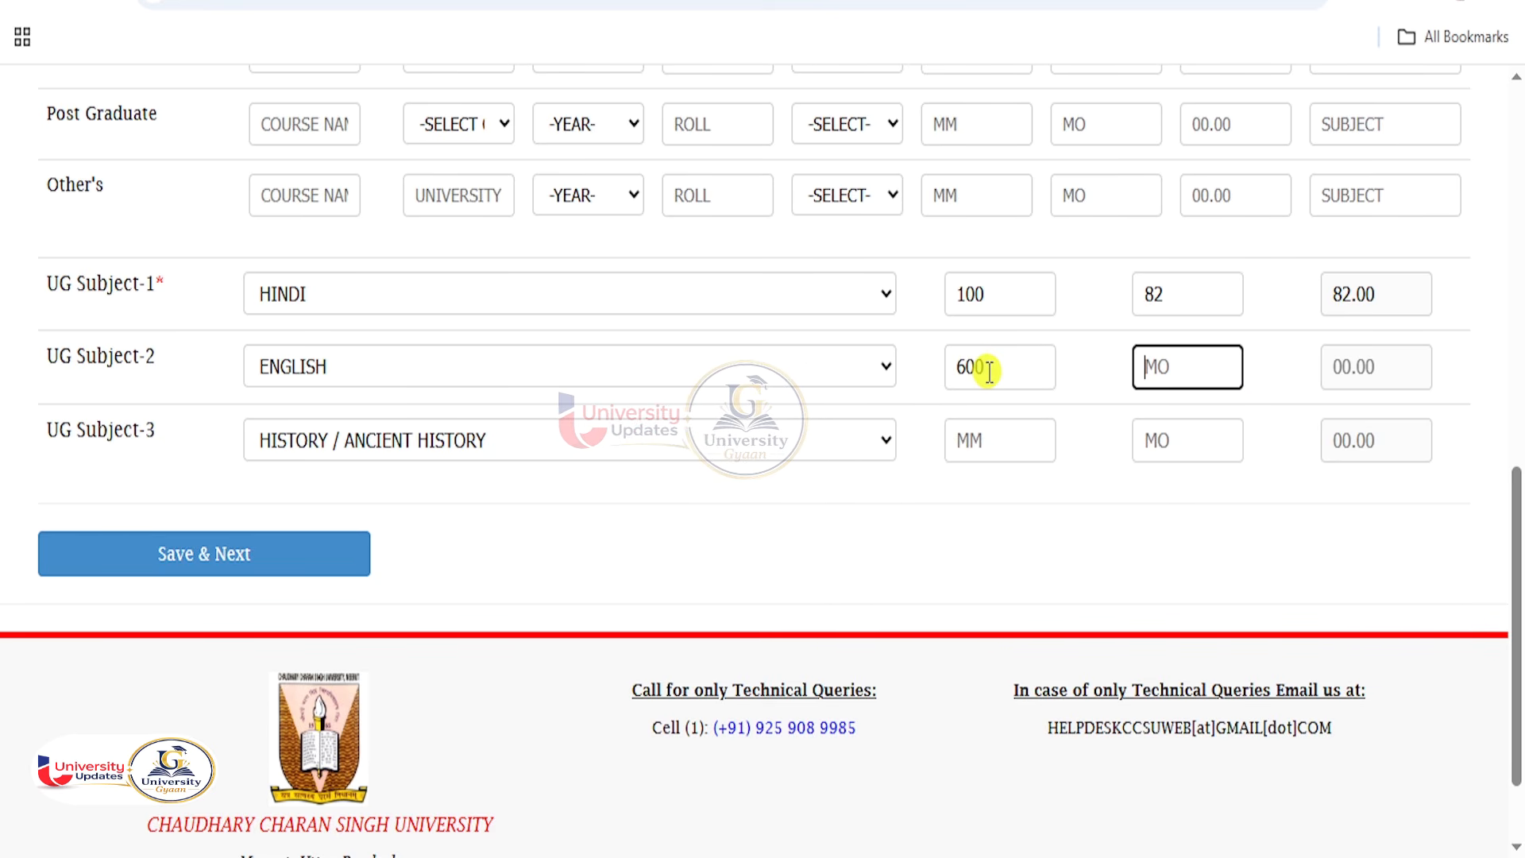
{"action": "type", "text": "450"}
{"action": "key", "text": "Tab"}
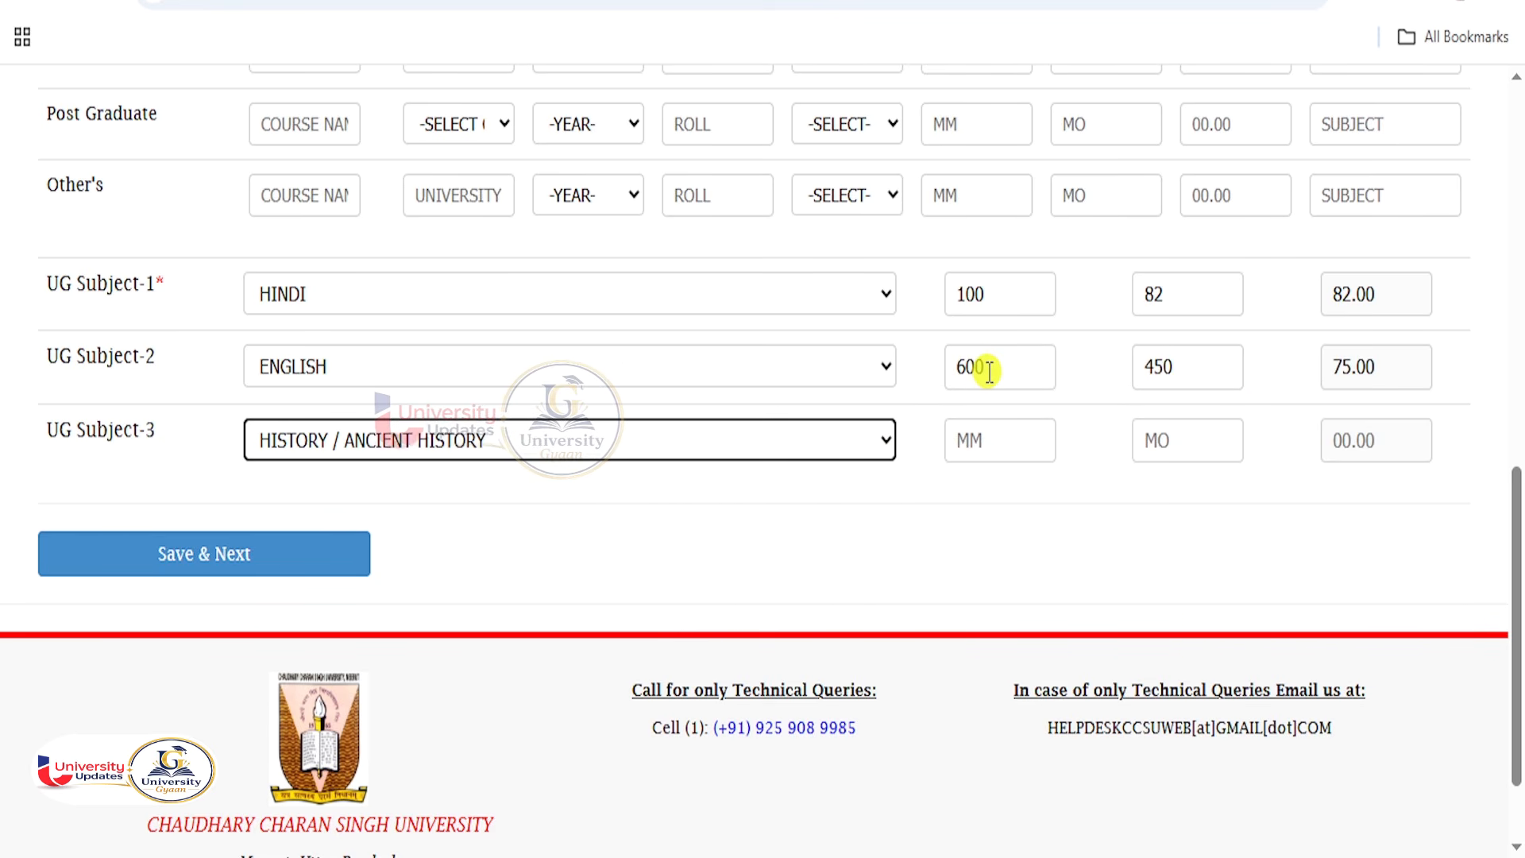
{"action": "left_click", "coordinate": [990, 436]}
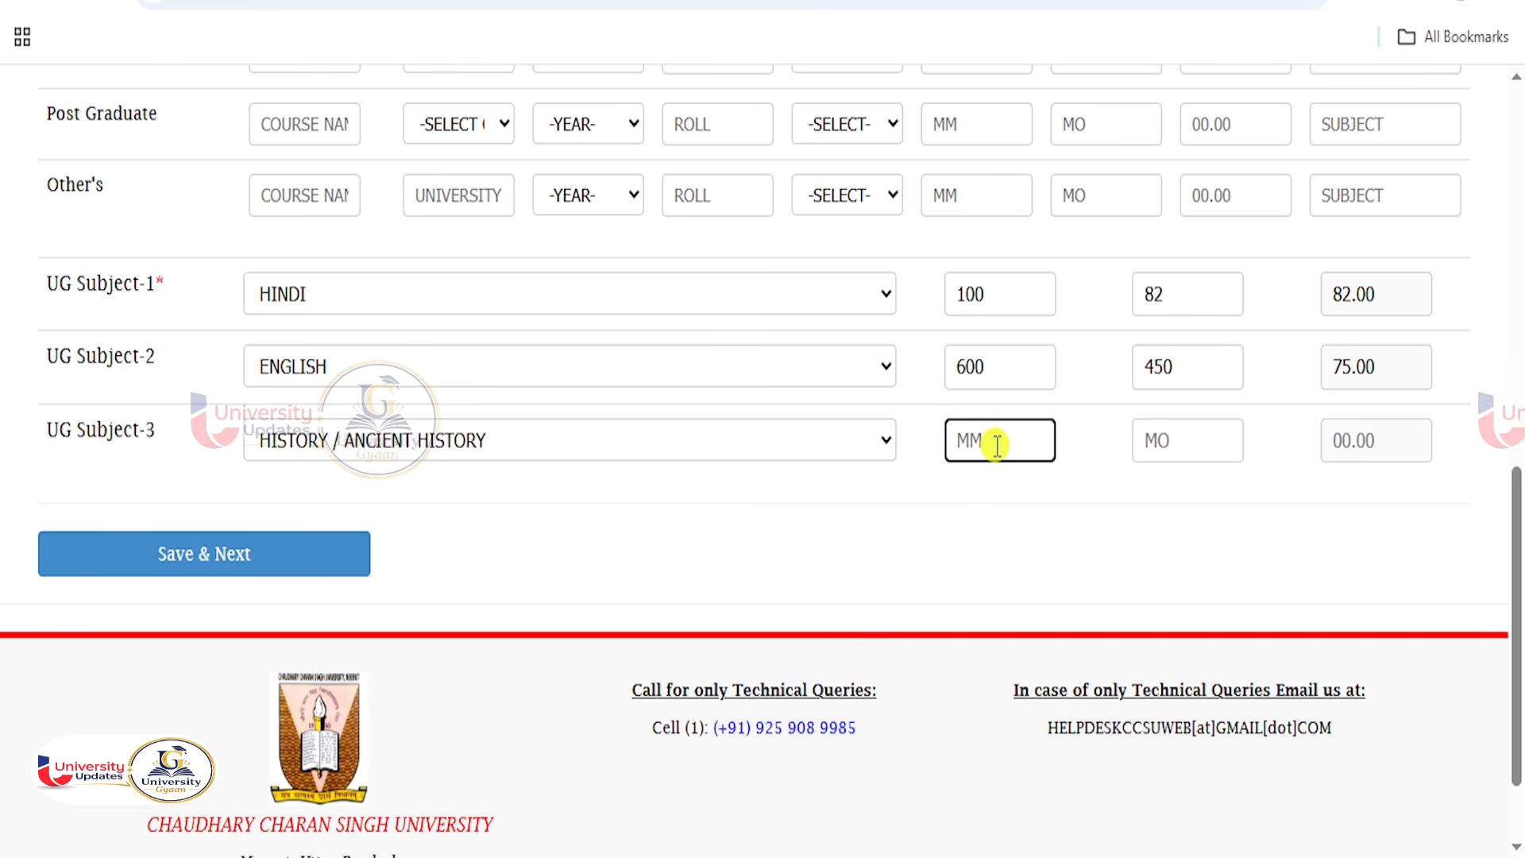
{"action": "type", "text": "600"}
{"action": "key", "text": "Tab"}
{"action": "type", "text": "485"}
{"action": "key", "text": "Tab"}
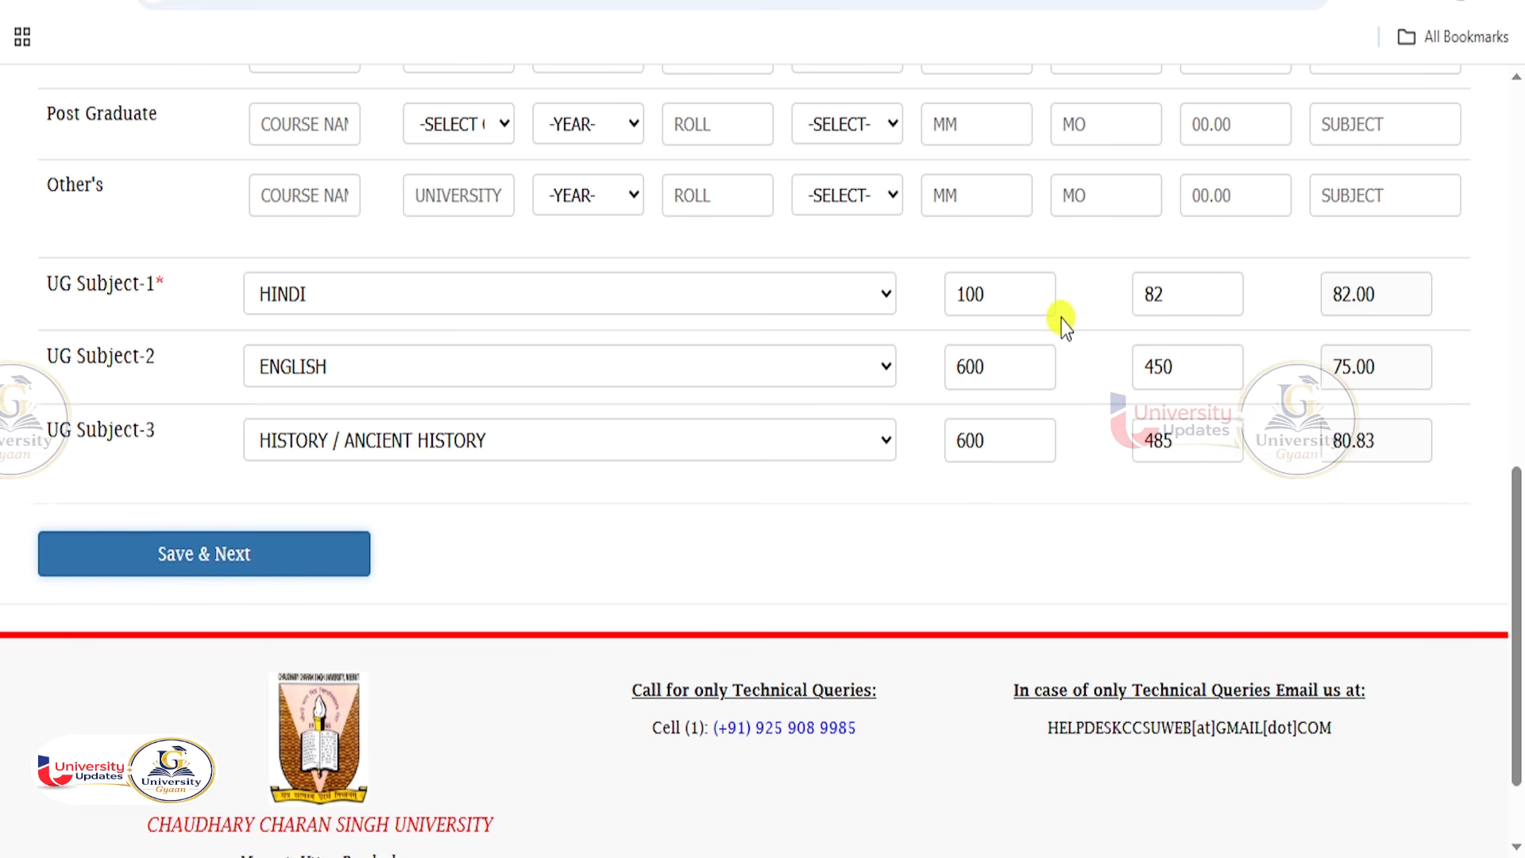
Correct HINDI marks to 400 maximum and 382 obtained, then save with Save & Next.
{"action": "left_click_drag", "start_coordinate": [1029, 296], "coordinate": [932, 303]}
{"action": "type", "text": "400"}
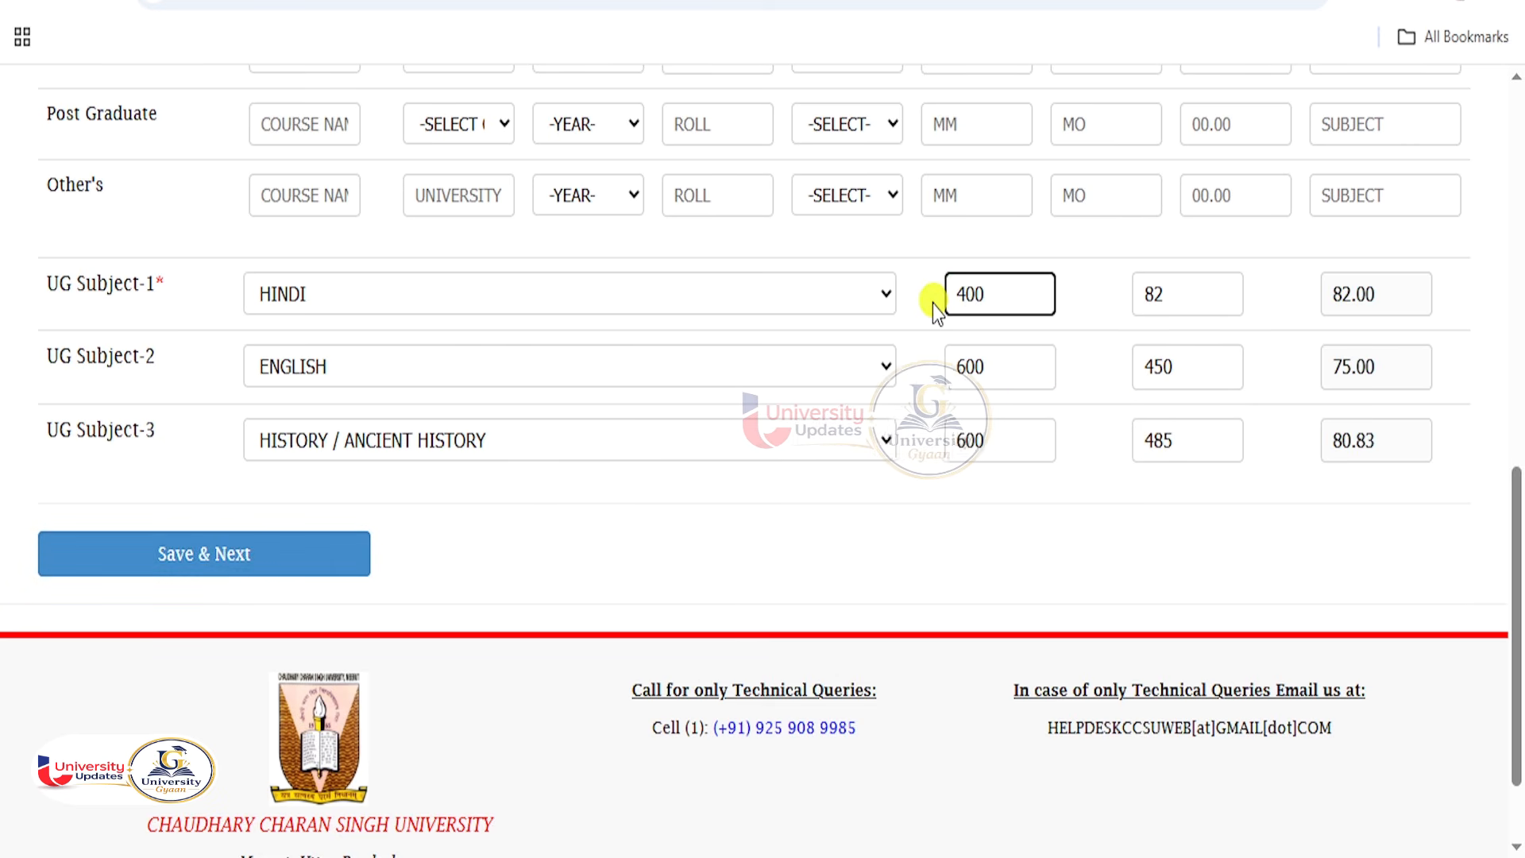
{"action": "key", "text": "Tab"}
{"action": "type", "text": "382"}
{"action": "key", "text": "Tab"}
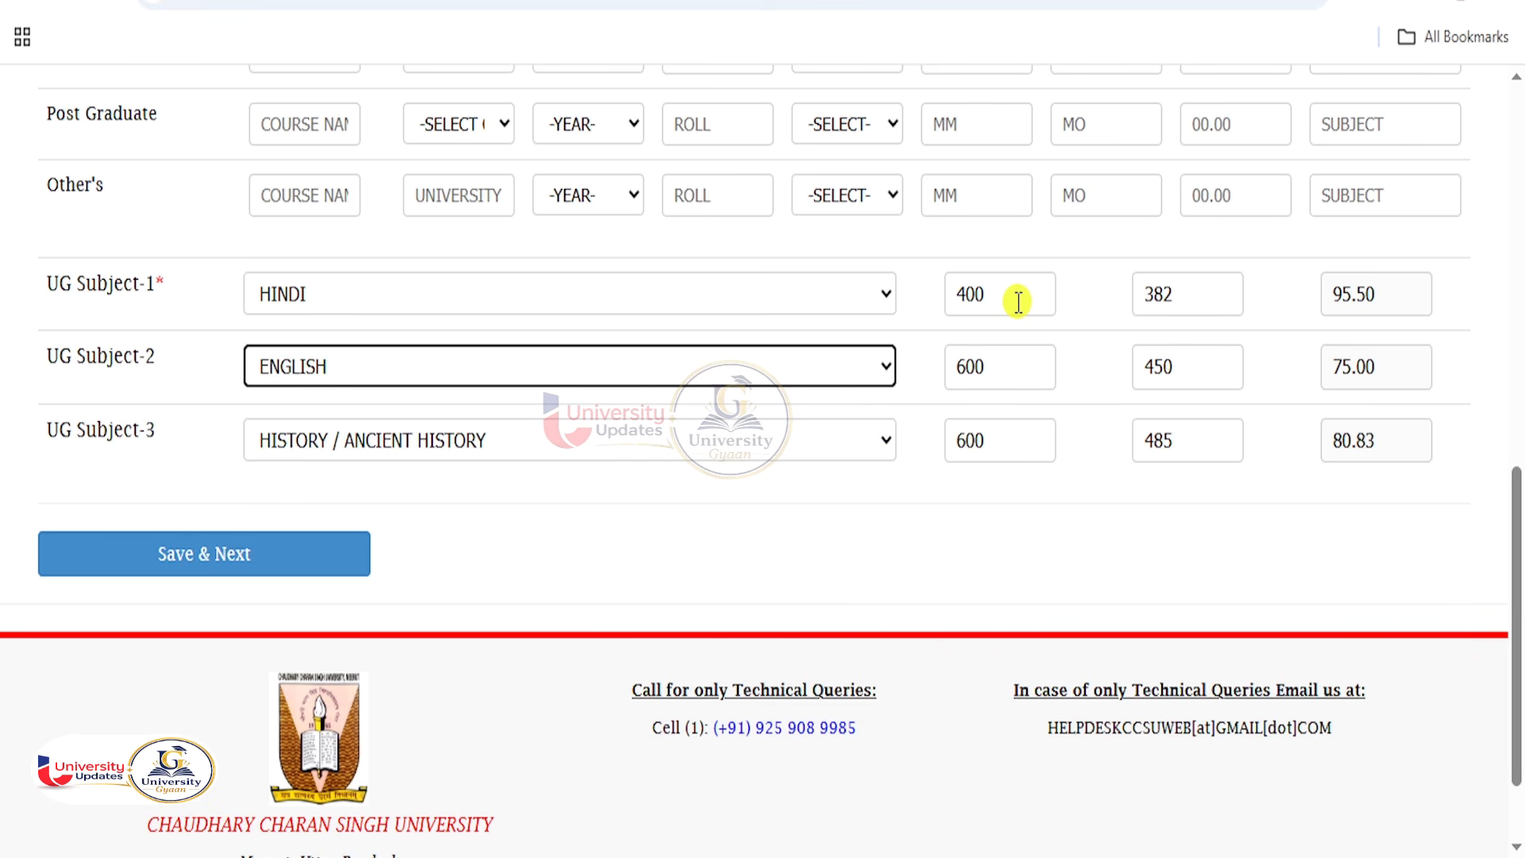
{"action": "left_click", "coordinate": [286, 553]}
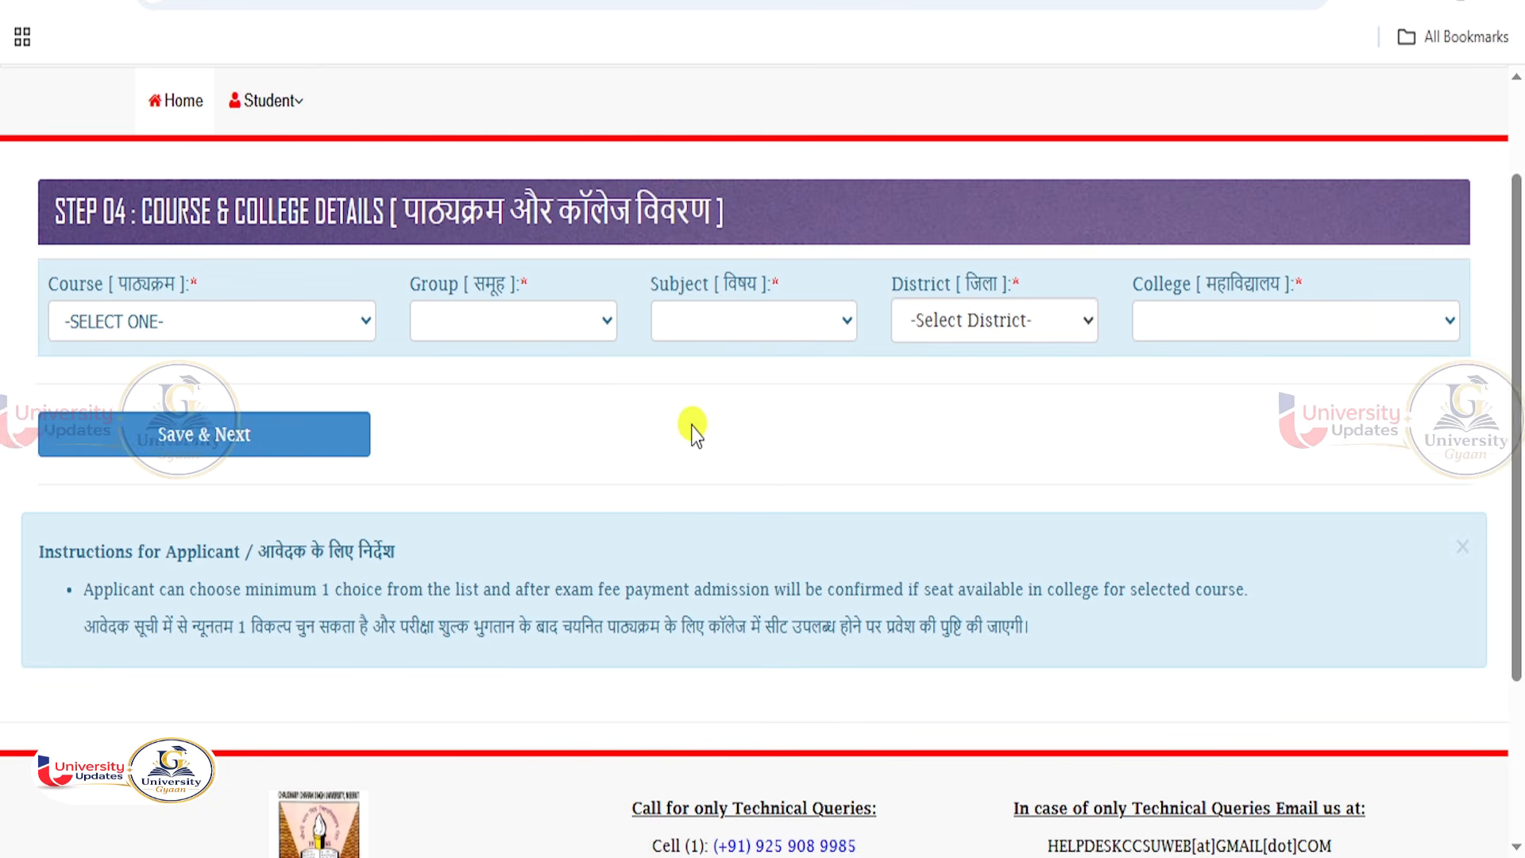
Select course M.A-ENGLISH-(PRIVATE), group ART GROUP and subject ENGLISH.
{"action": "left_click", "coordinate": [260, 332]}
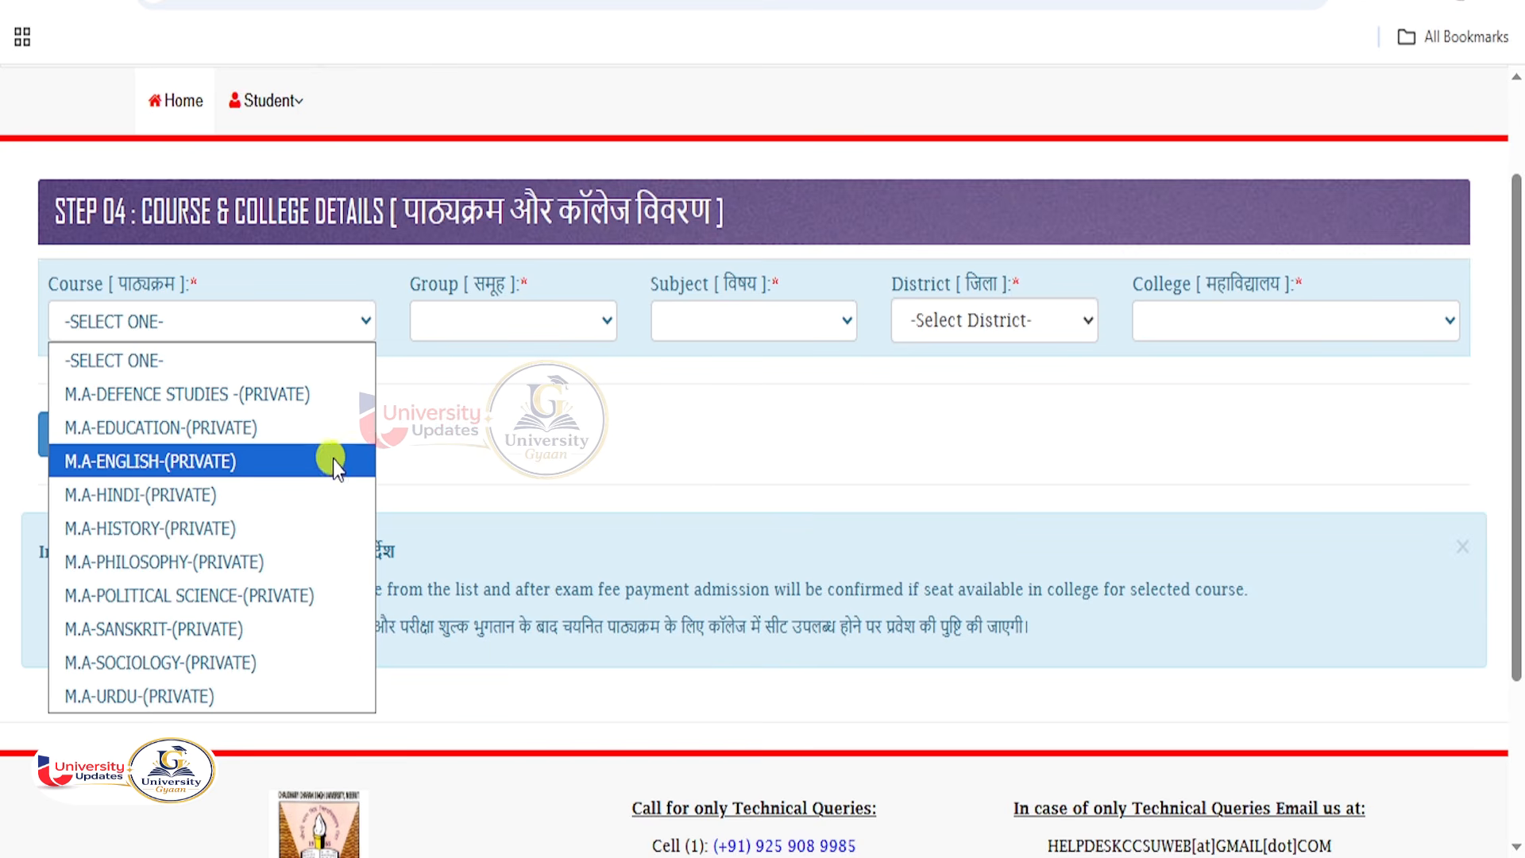
{"action": "left_click", "coordinate": [426, 427]}
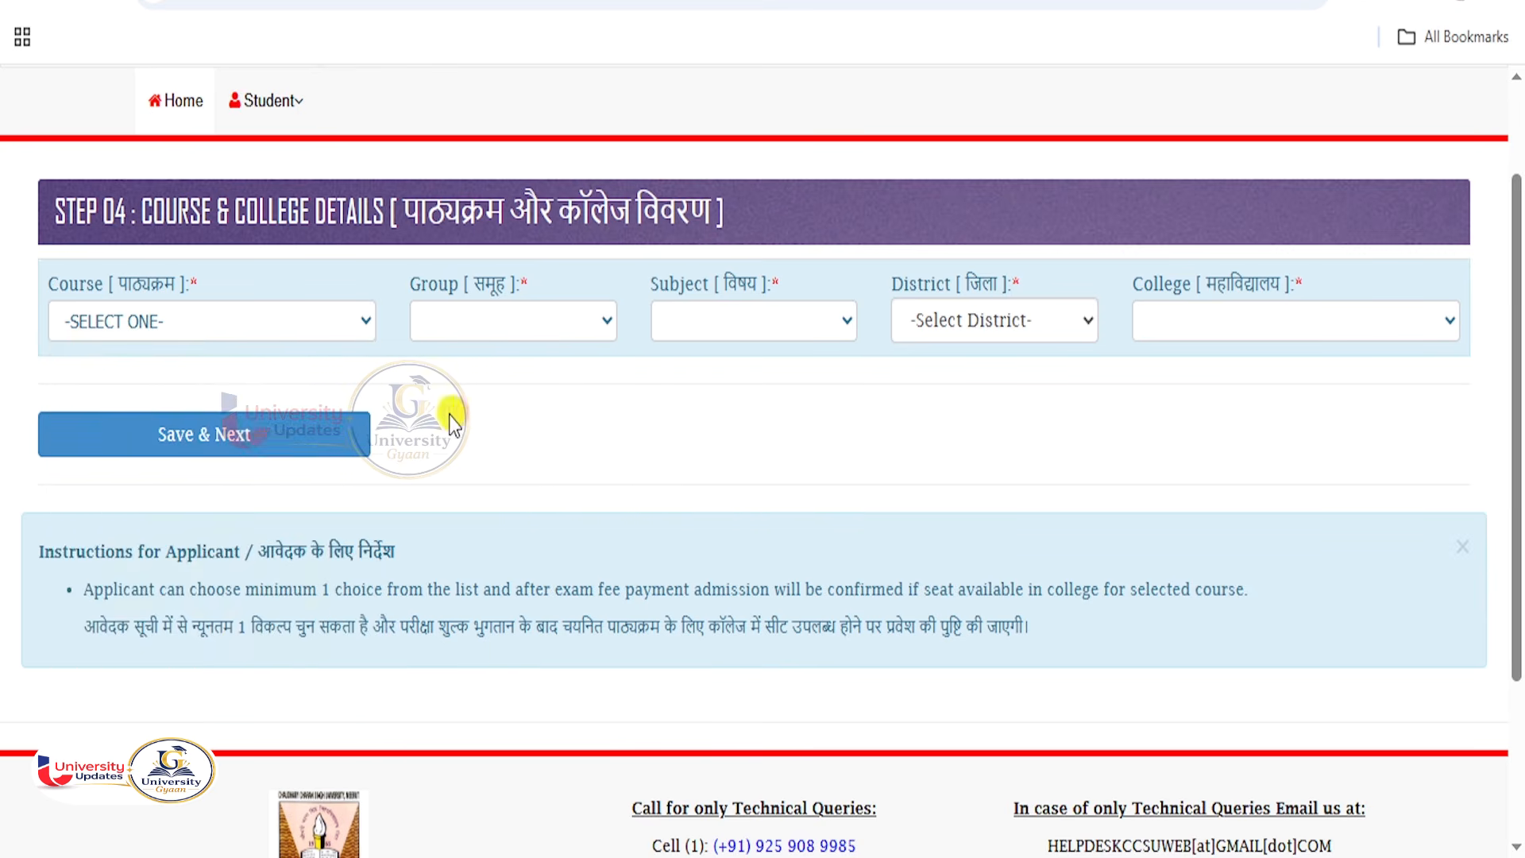
{"action": "left_click", "coordinate": [206, 333]}
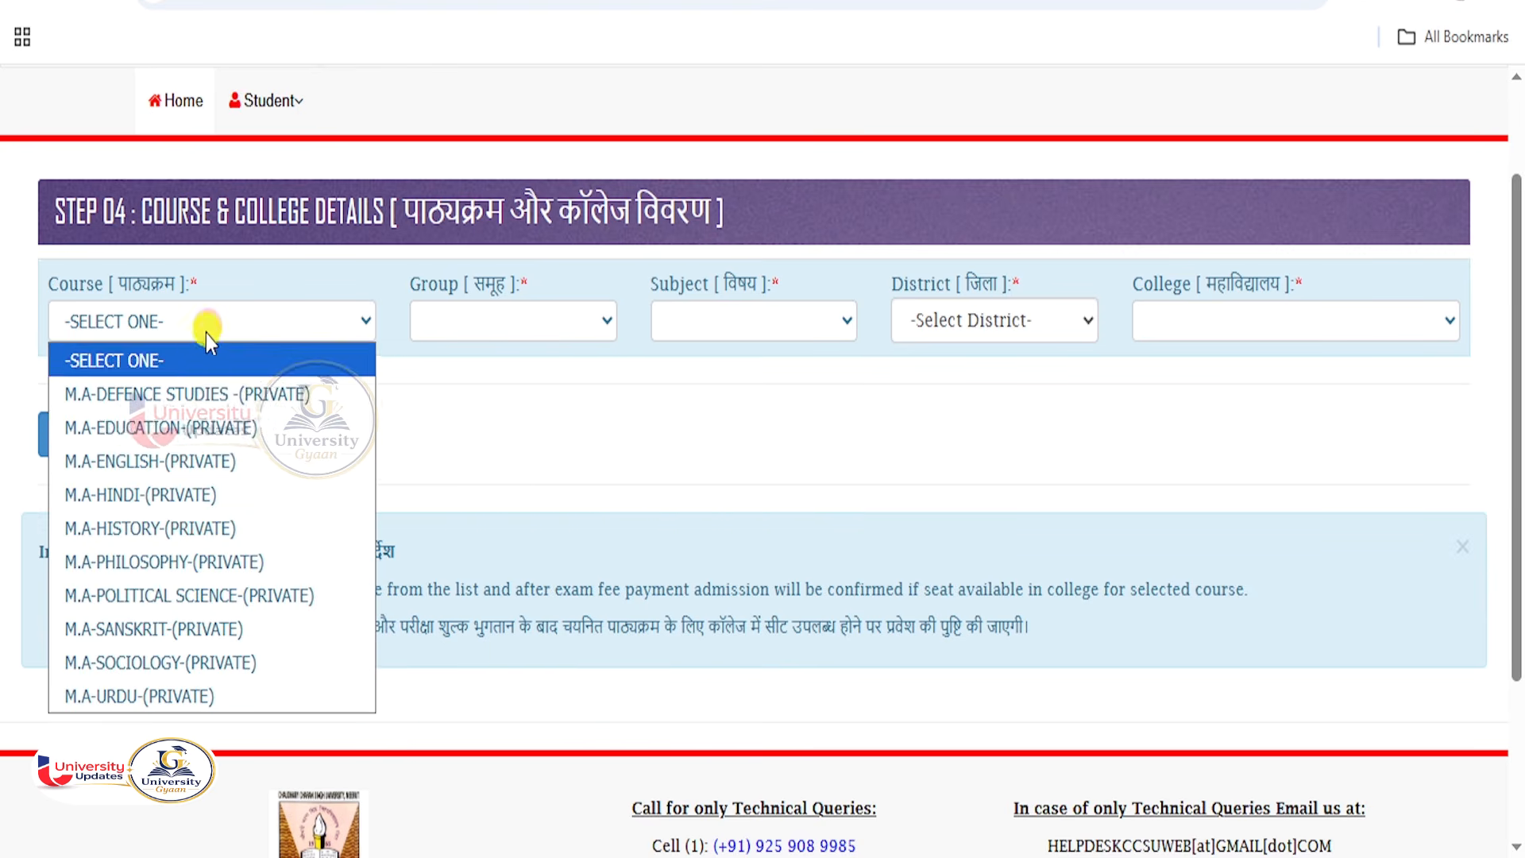
{"action": "left_click", "coordinate": [162, 467]}
{"action": "left_click", "coordinate": [508, 331]}
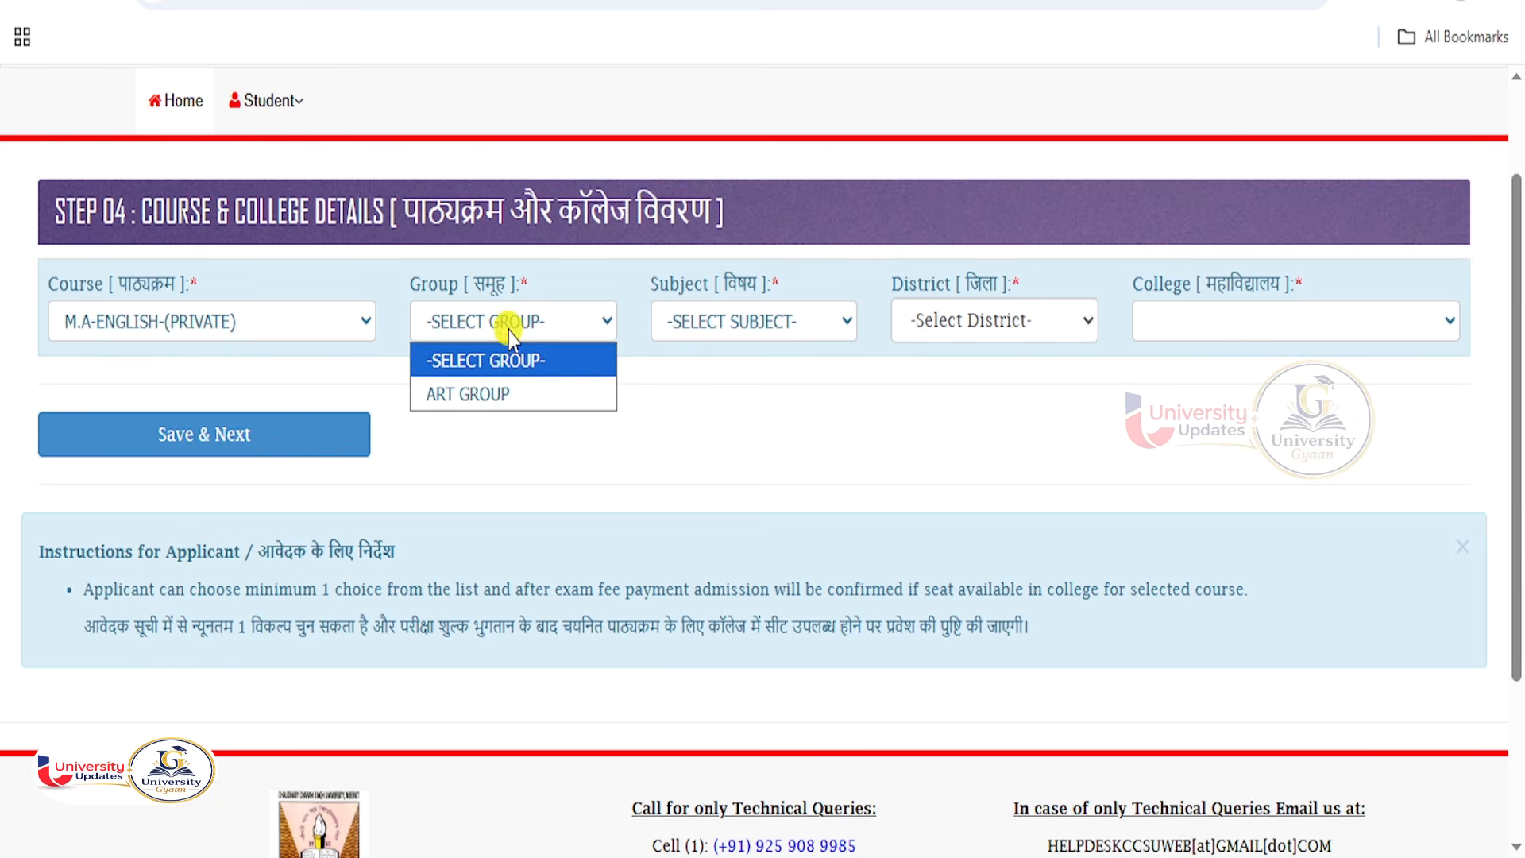
{"action": "left_click", "coordinate": [487, 392]}
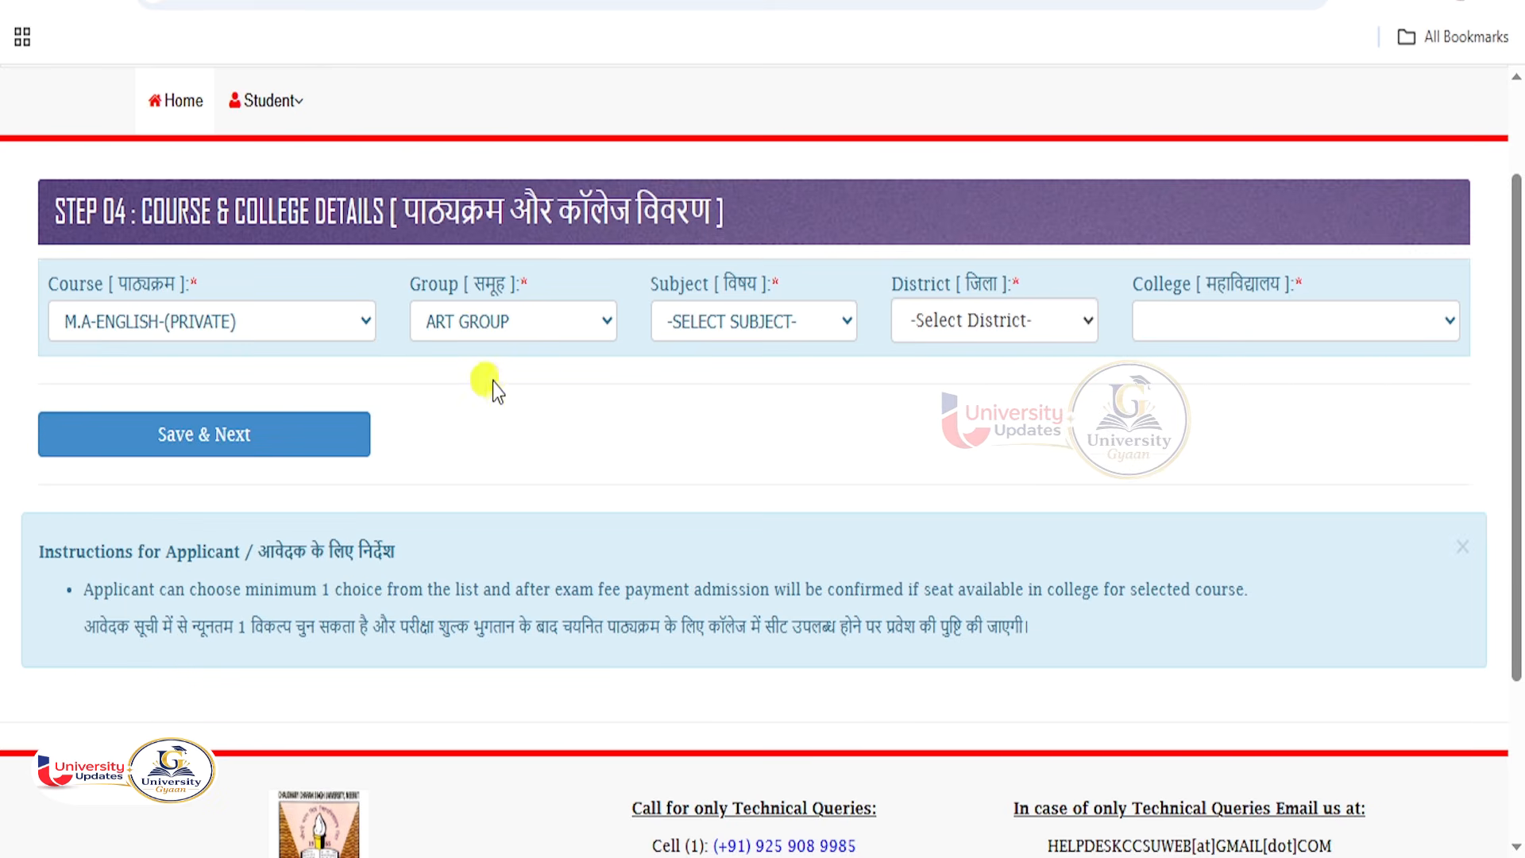
{"action": "left_click", "coordinate": [772, 325]}
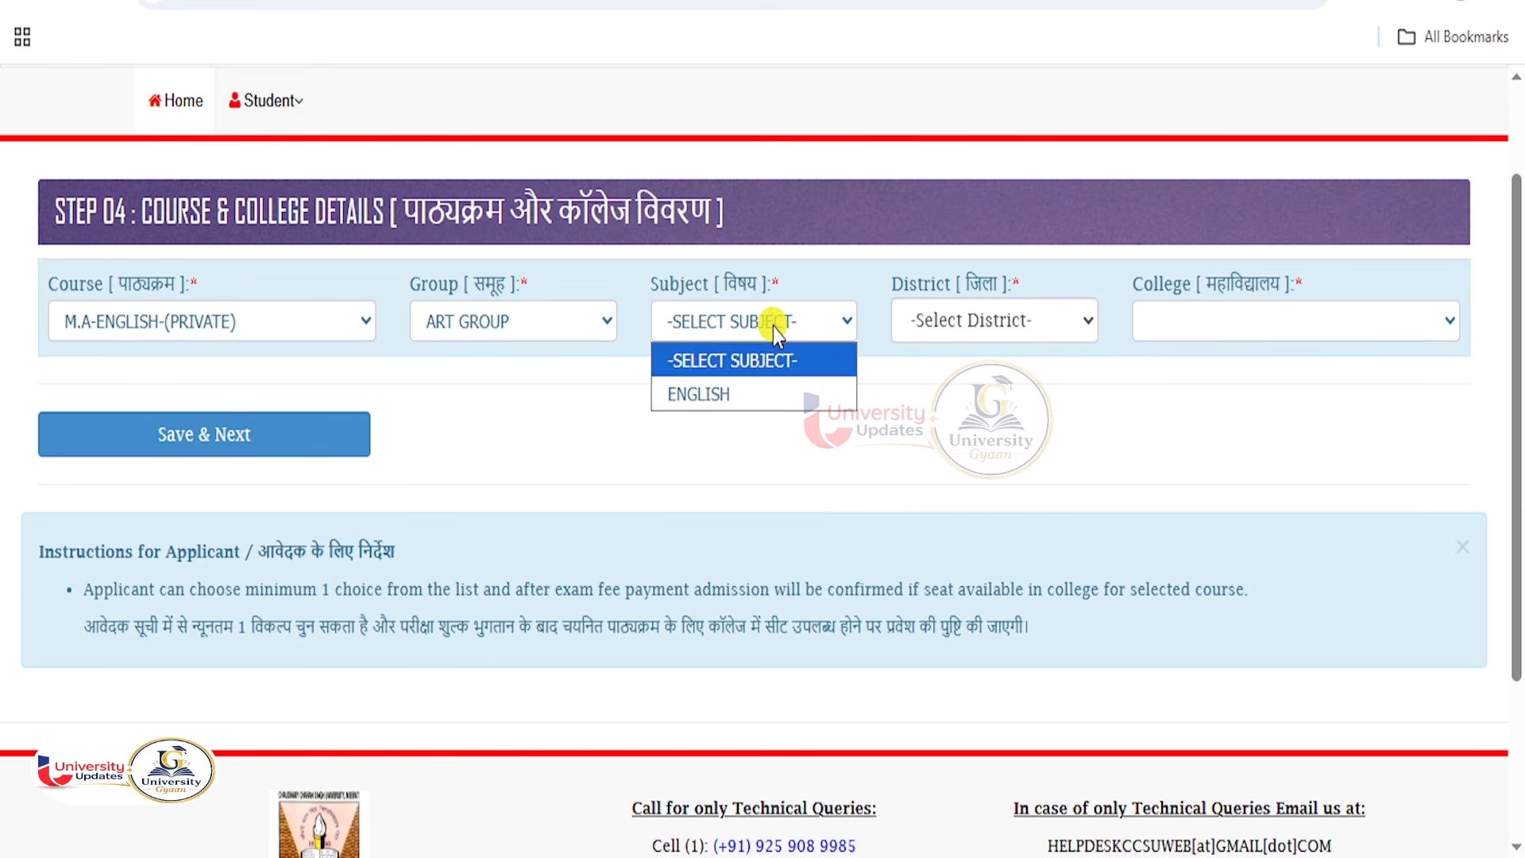
{"action": "left_click", "coordinate": [732, 405]}
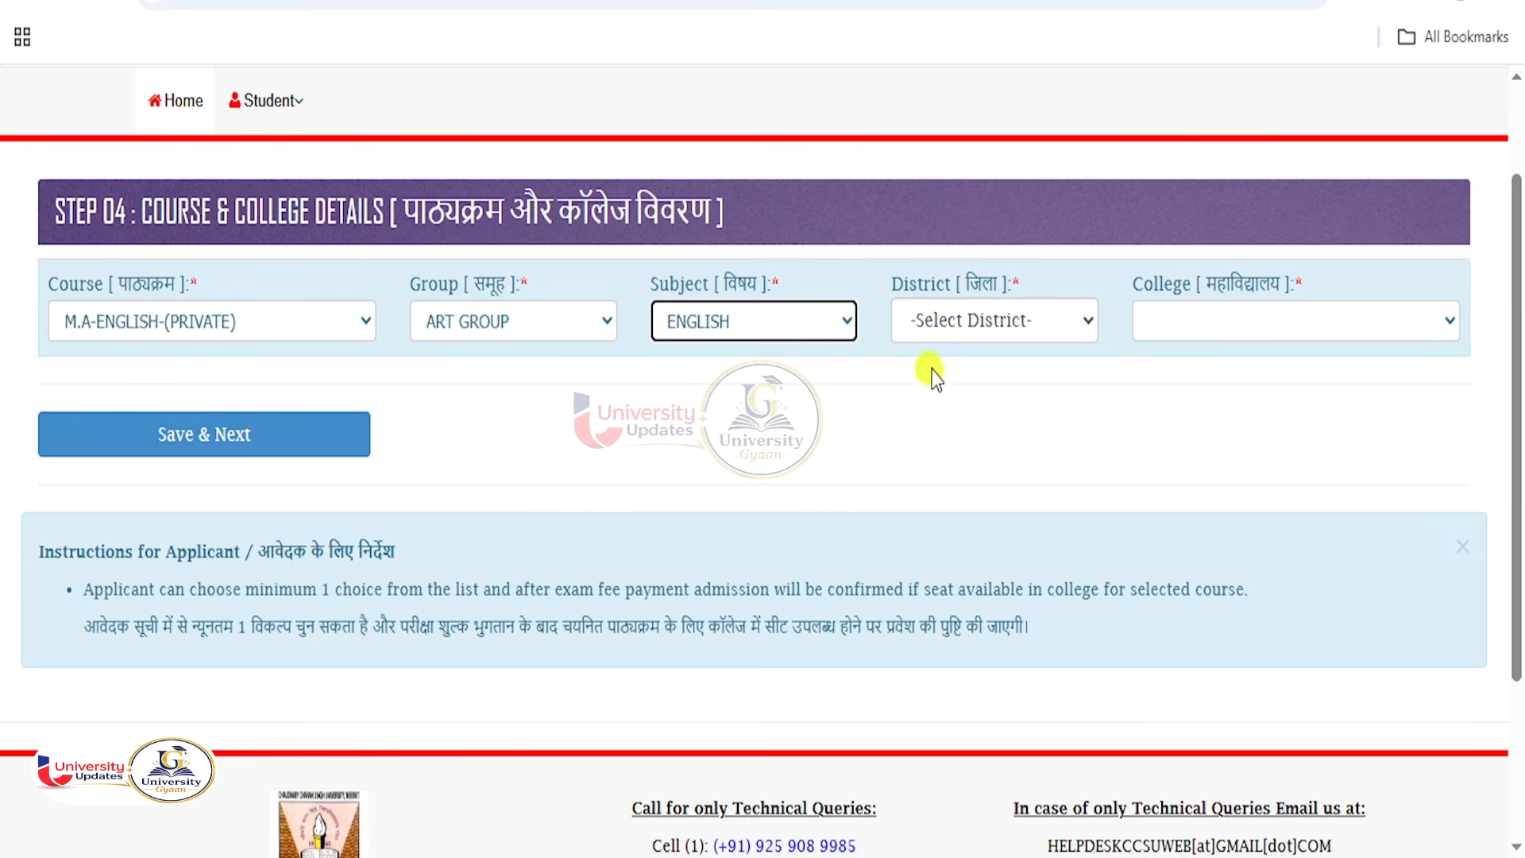
Choose district HAPUR and college 0028-S.S.V. (P.G.), then save with Save & Next.
{"action": "left_click", "coordinate": [988, 320]}
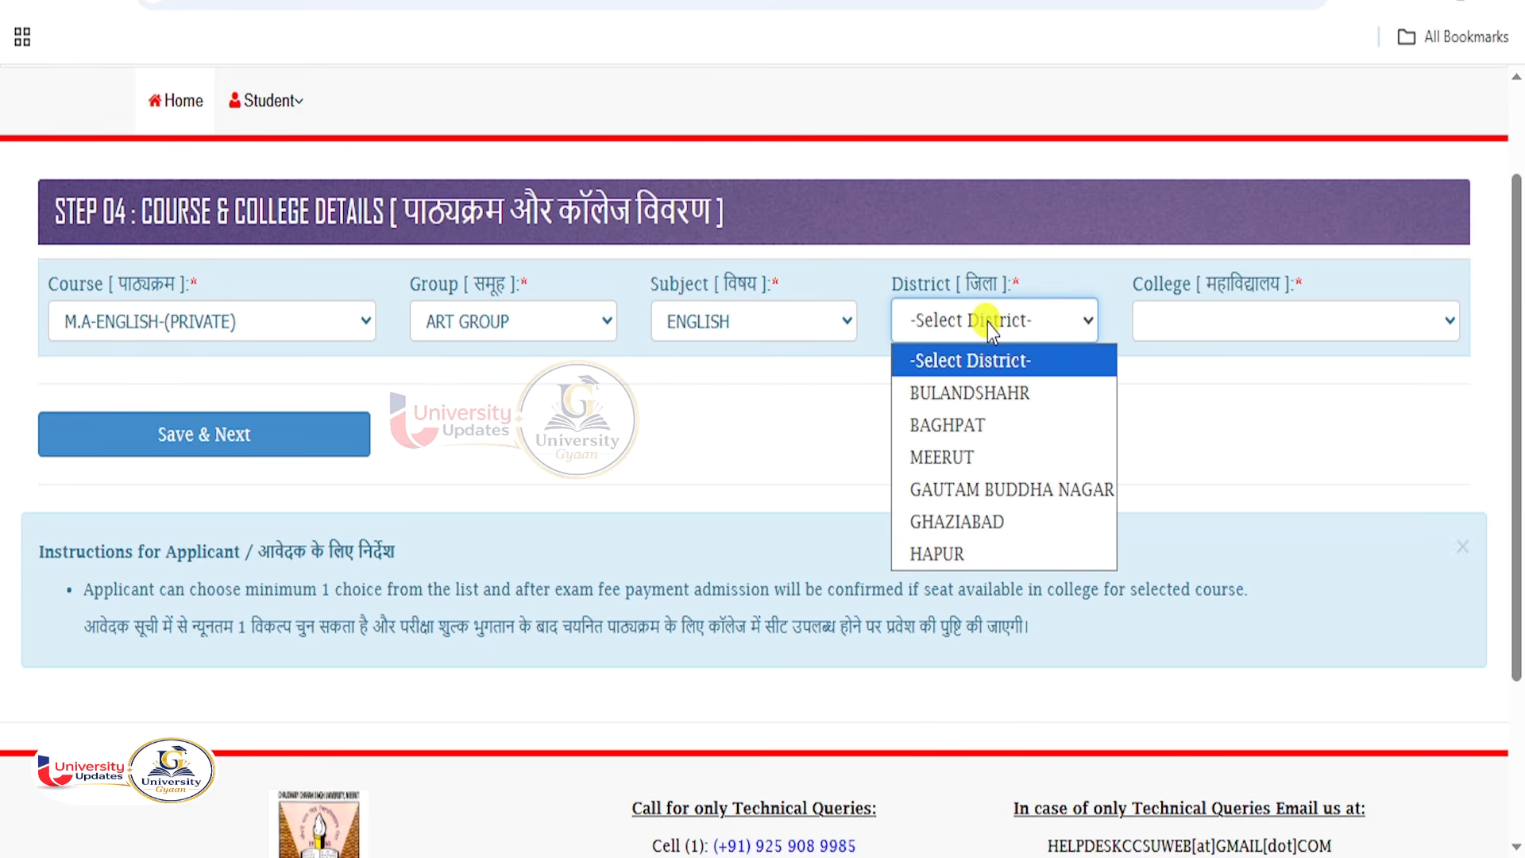
{"action": "left_click", "coordinate": [946, 555]}
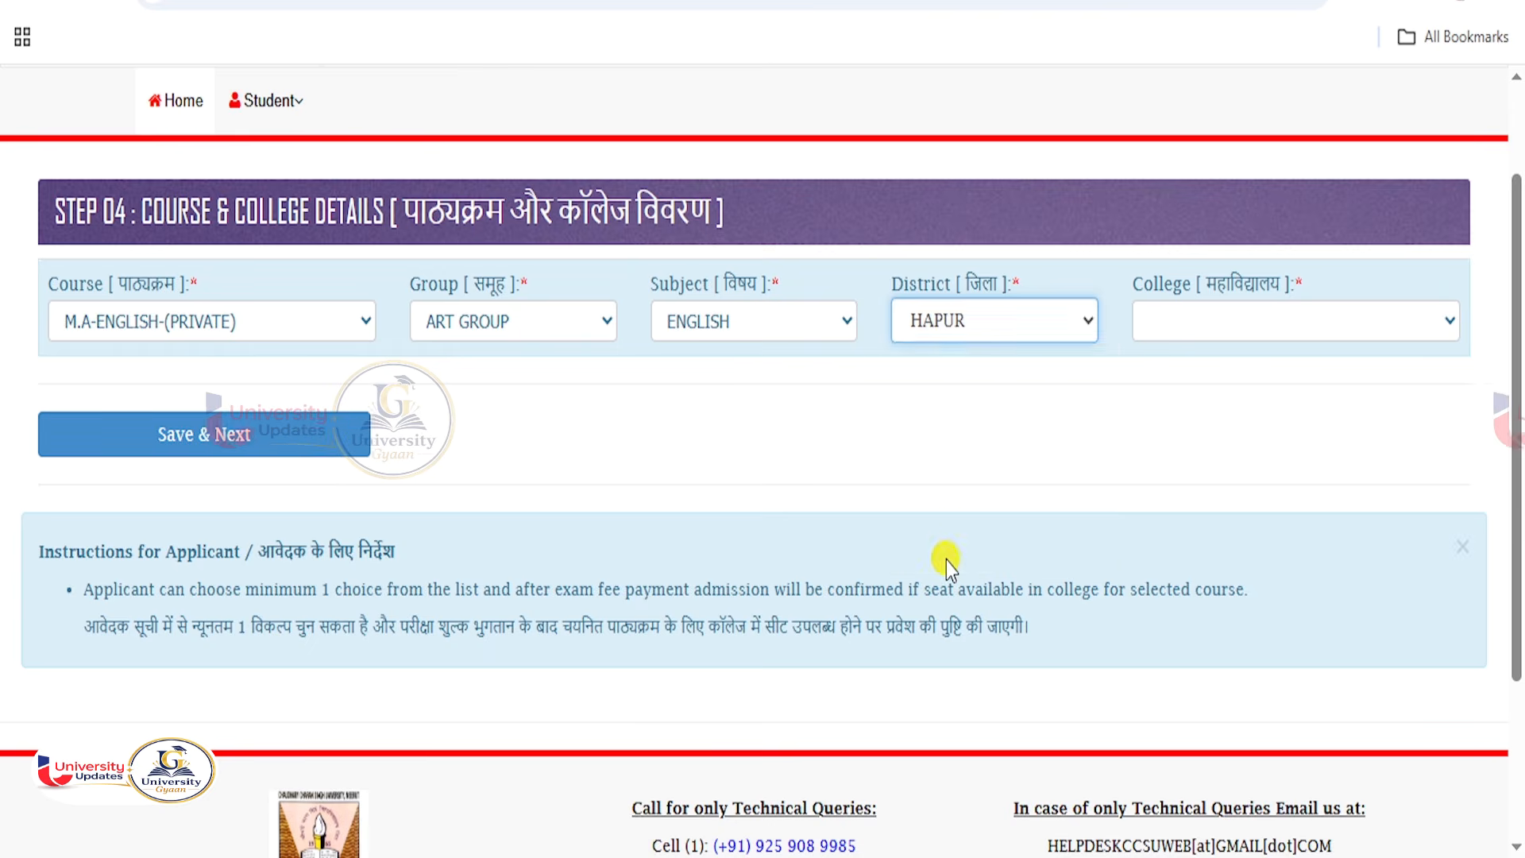
{"action": "left_click", "coordinate": [1209, 337]}
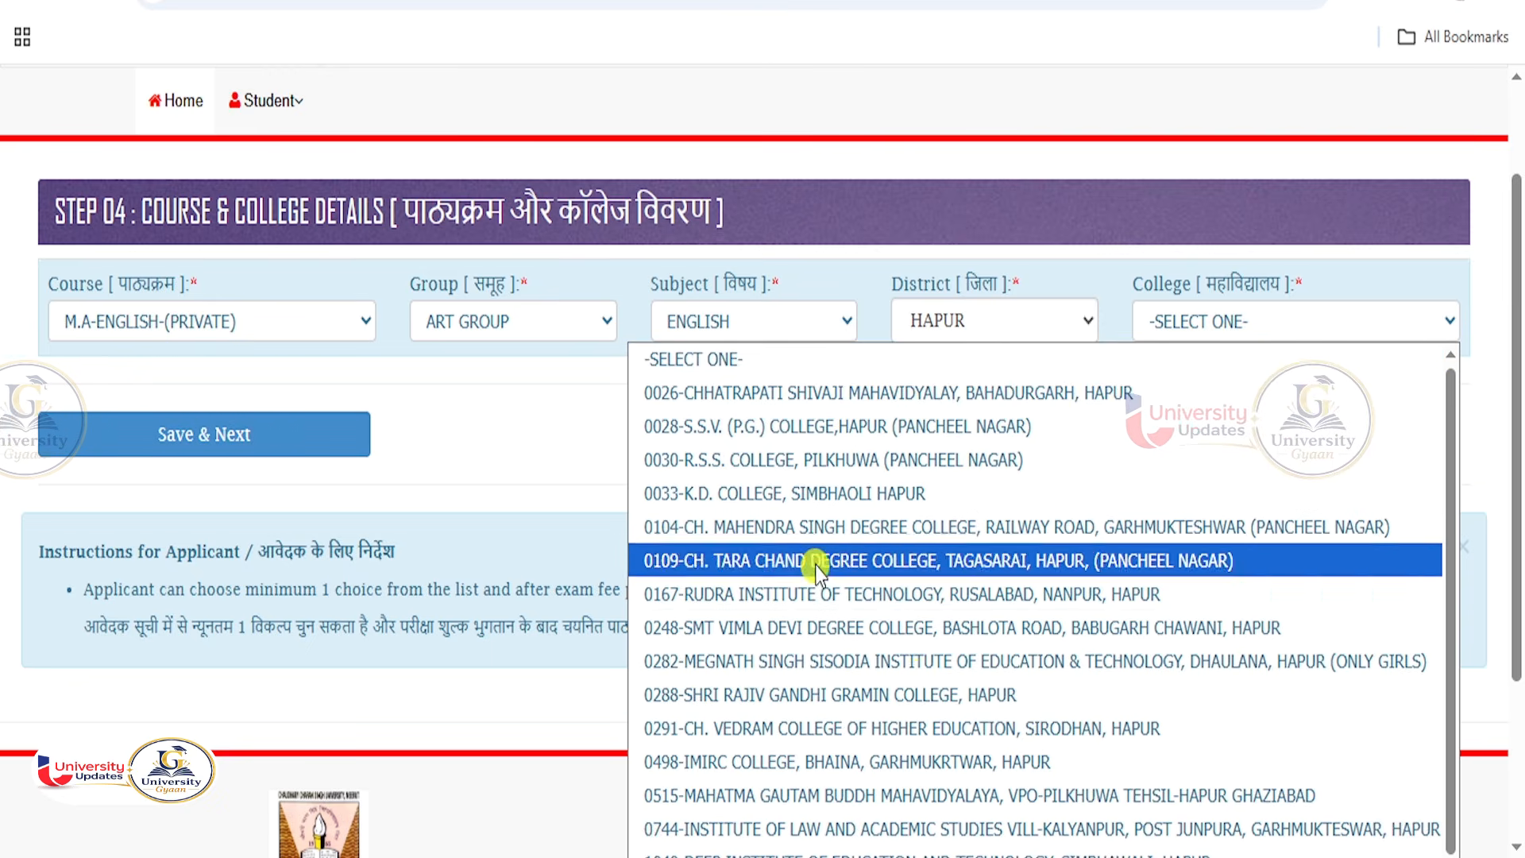
{"action": "left_click", "coordinate": [790, 431]}
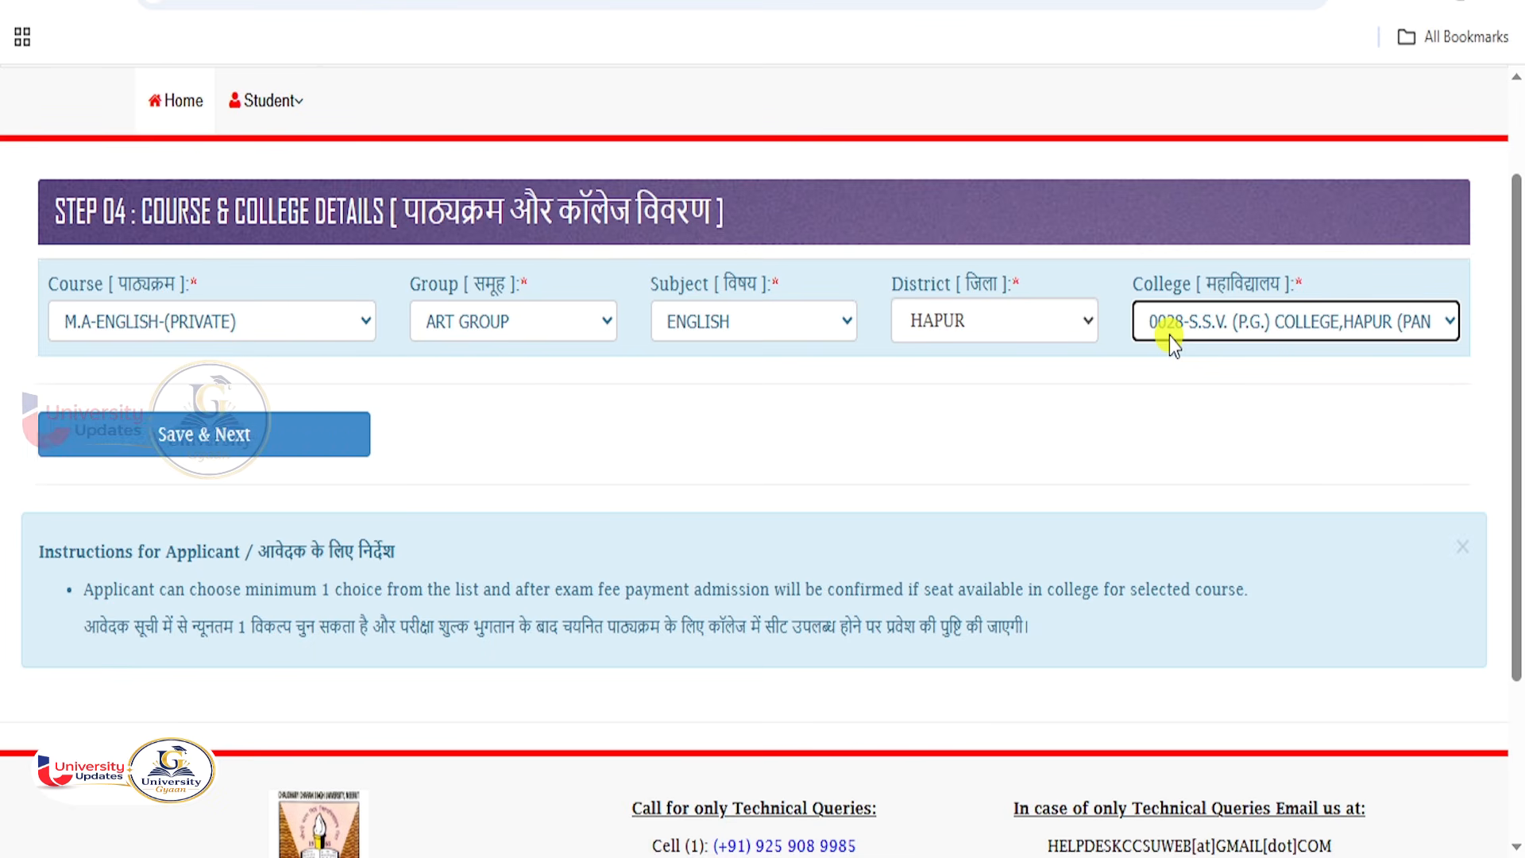
{"action": "left_click", "coordinate": [300, 445]}
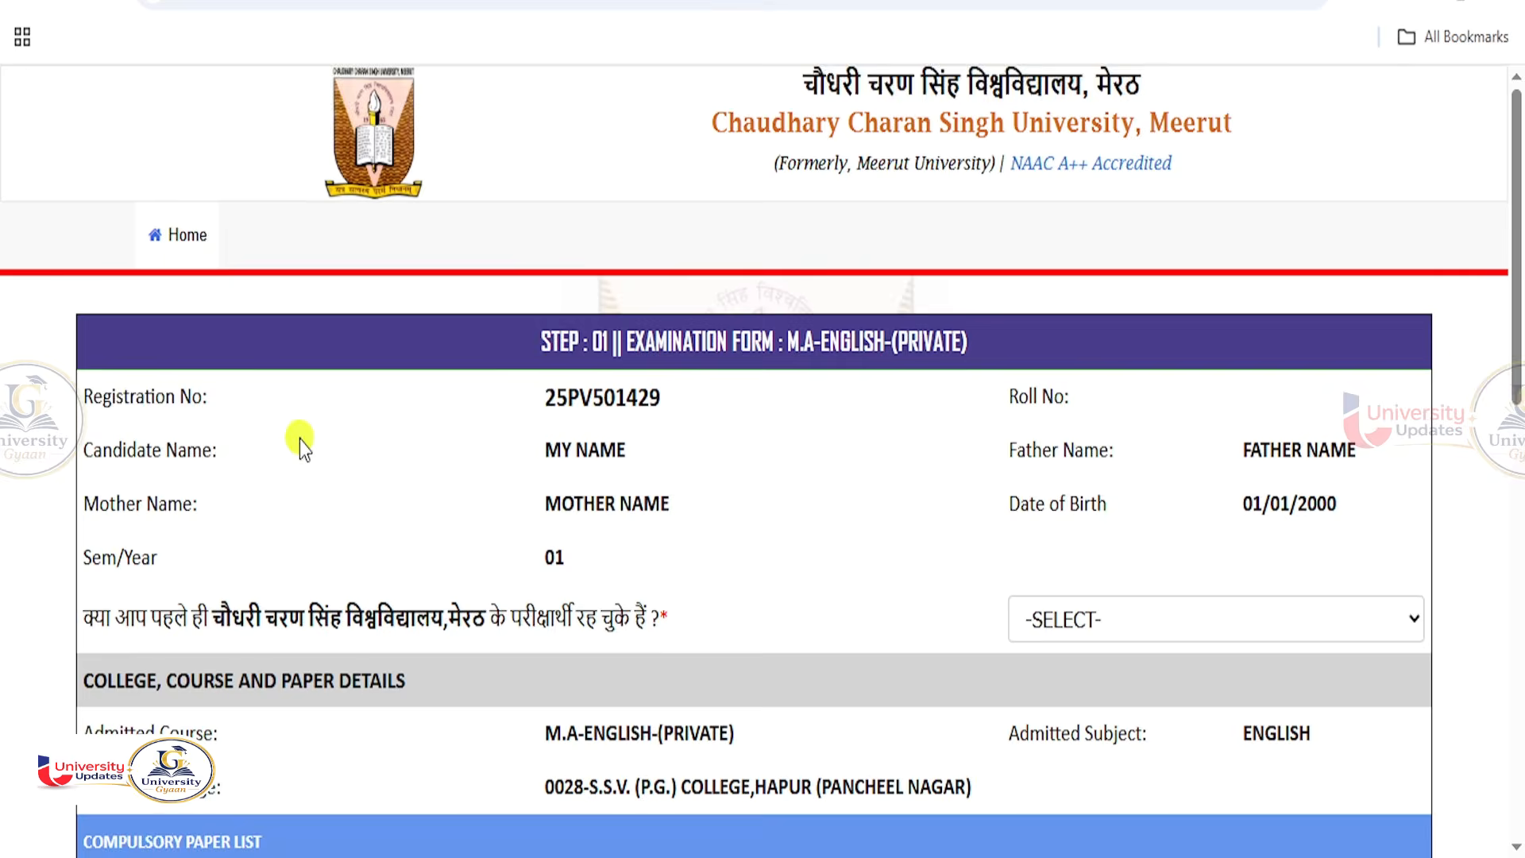
Answer YES to the former CCSU examinee question and enter the old enrollment number.
{"action": "scroll", "coordinate": [666, 517], "scroll_direction": "down", "scroll_amount": 1}
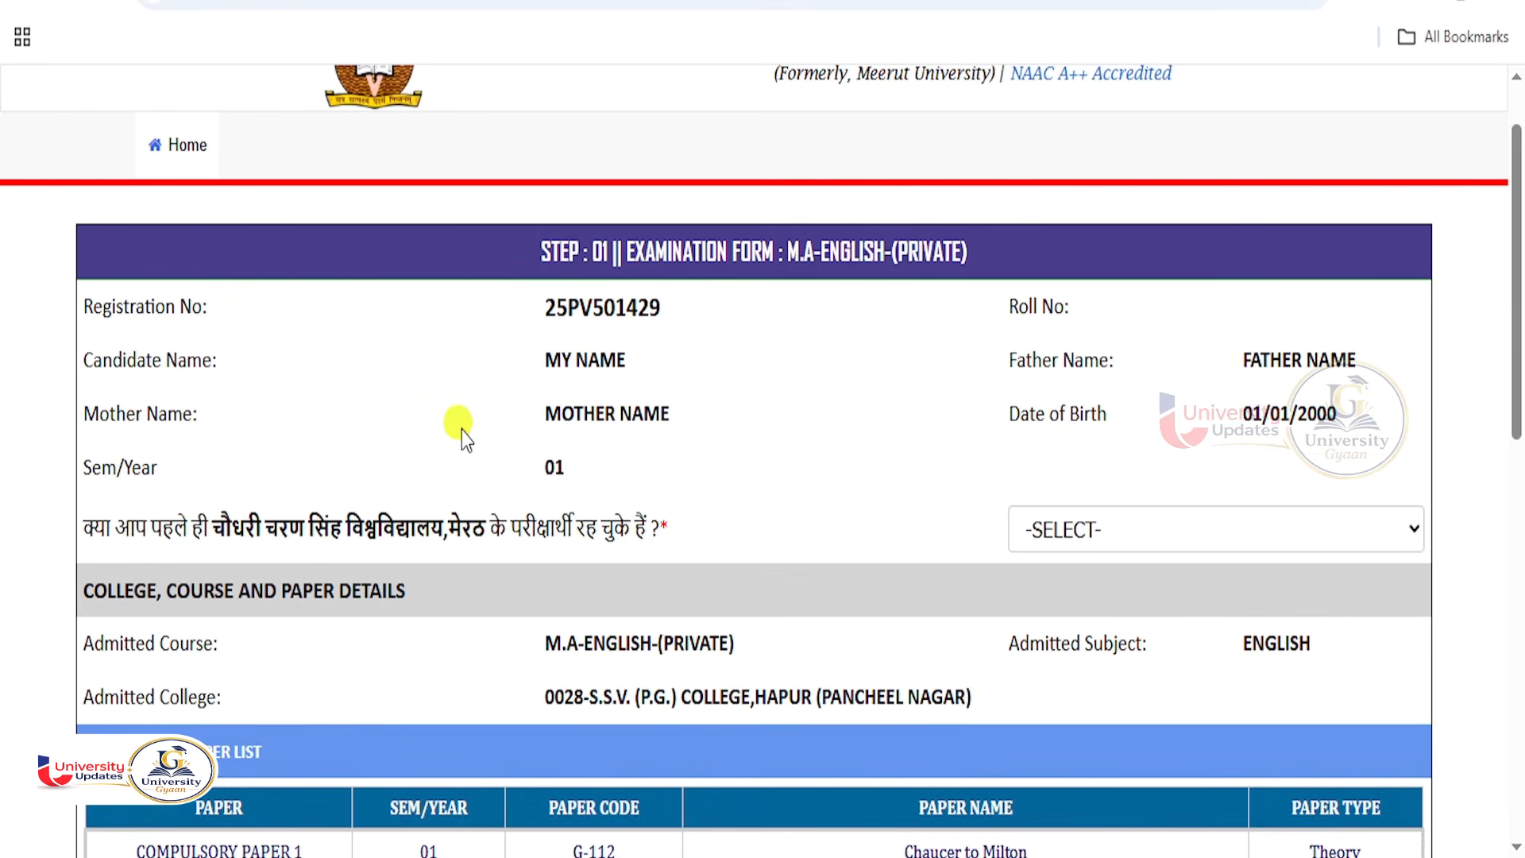
{"action": "scroll", "coordinate": [698, 421], "scroll_direction": "down", "scroll_amount": 2}
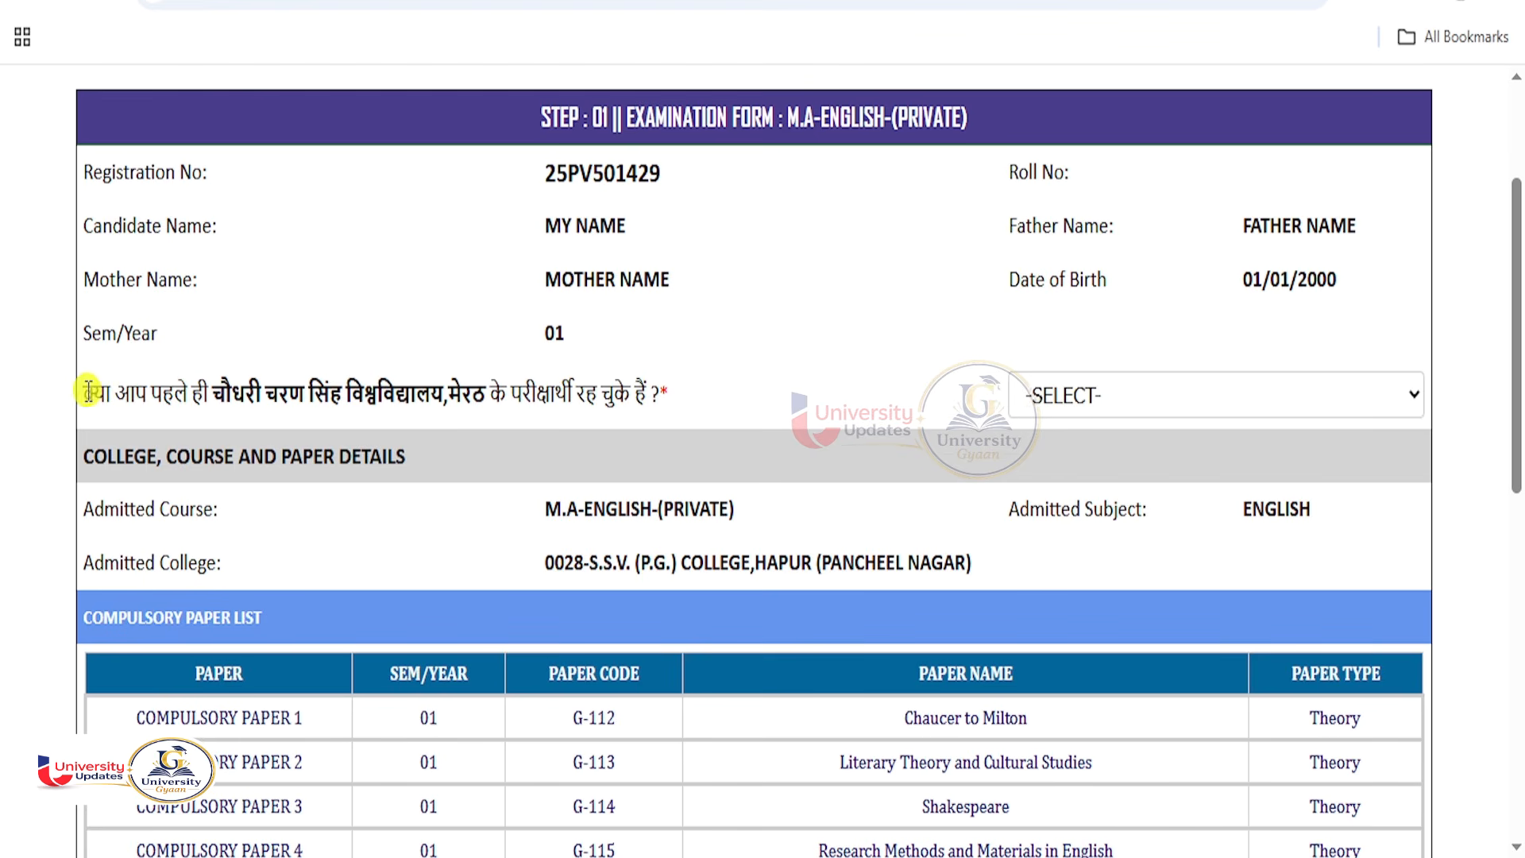
{"action": "left_click_drag", "start_coordinate": [90, 389], "coordinate": [574, 397]}
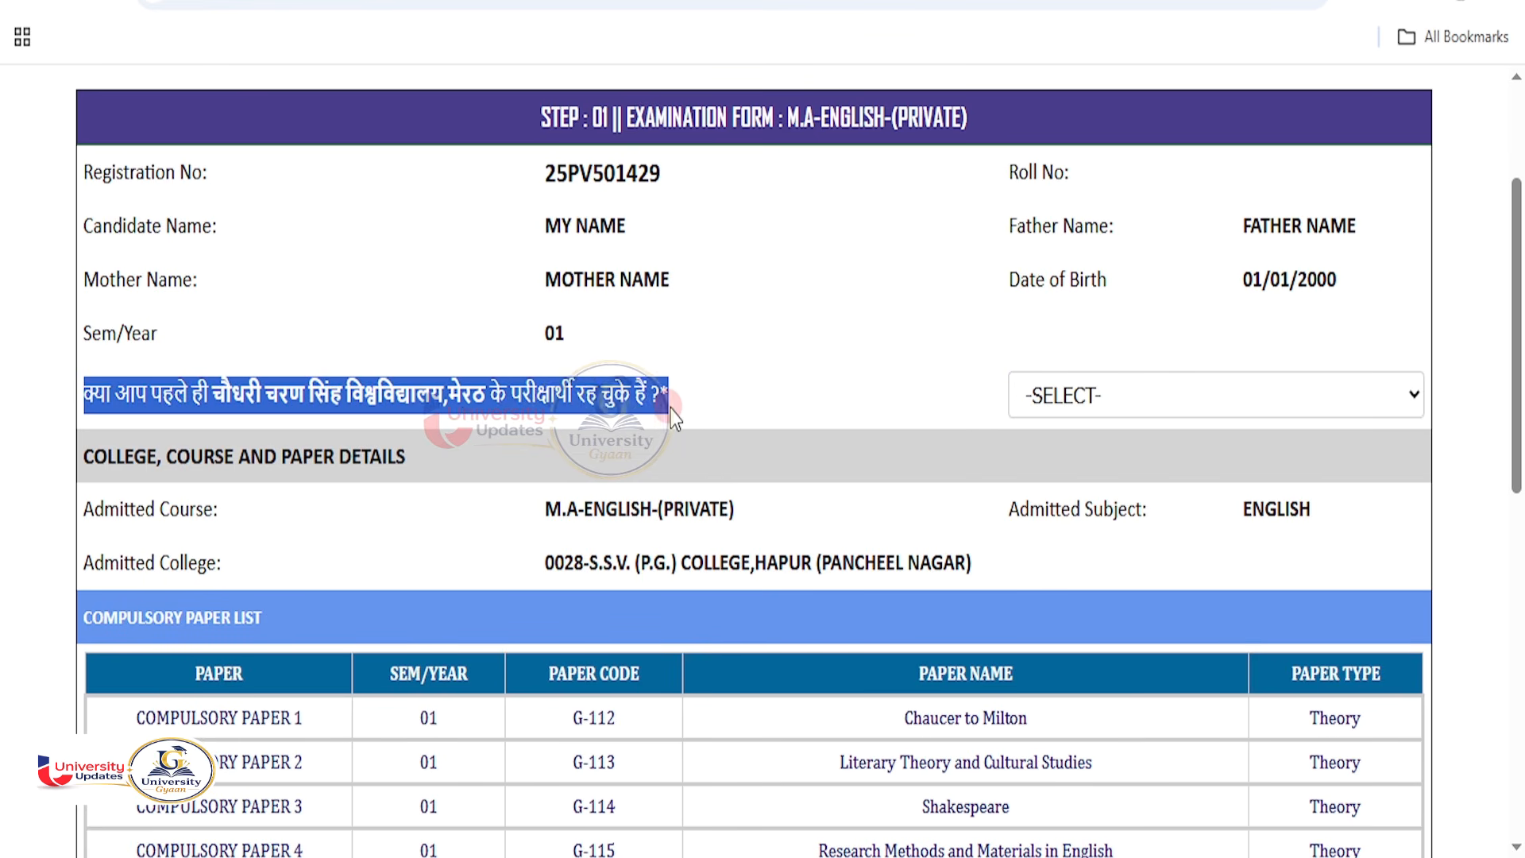
{"action": "left_click", "coordinate": [1079, 397]}
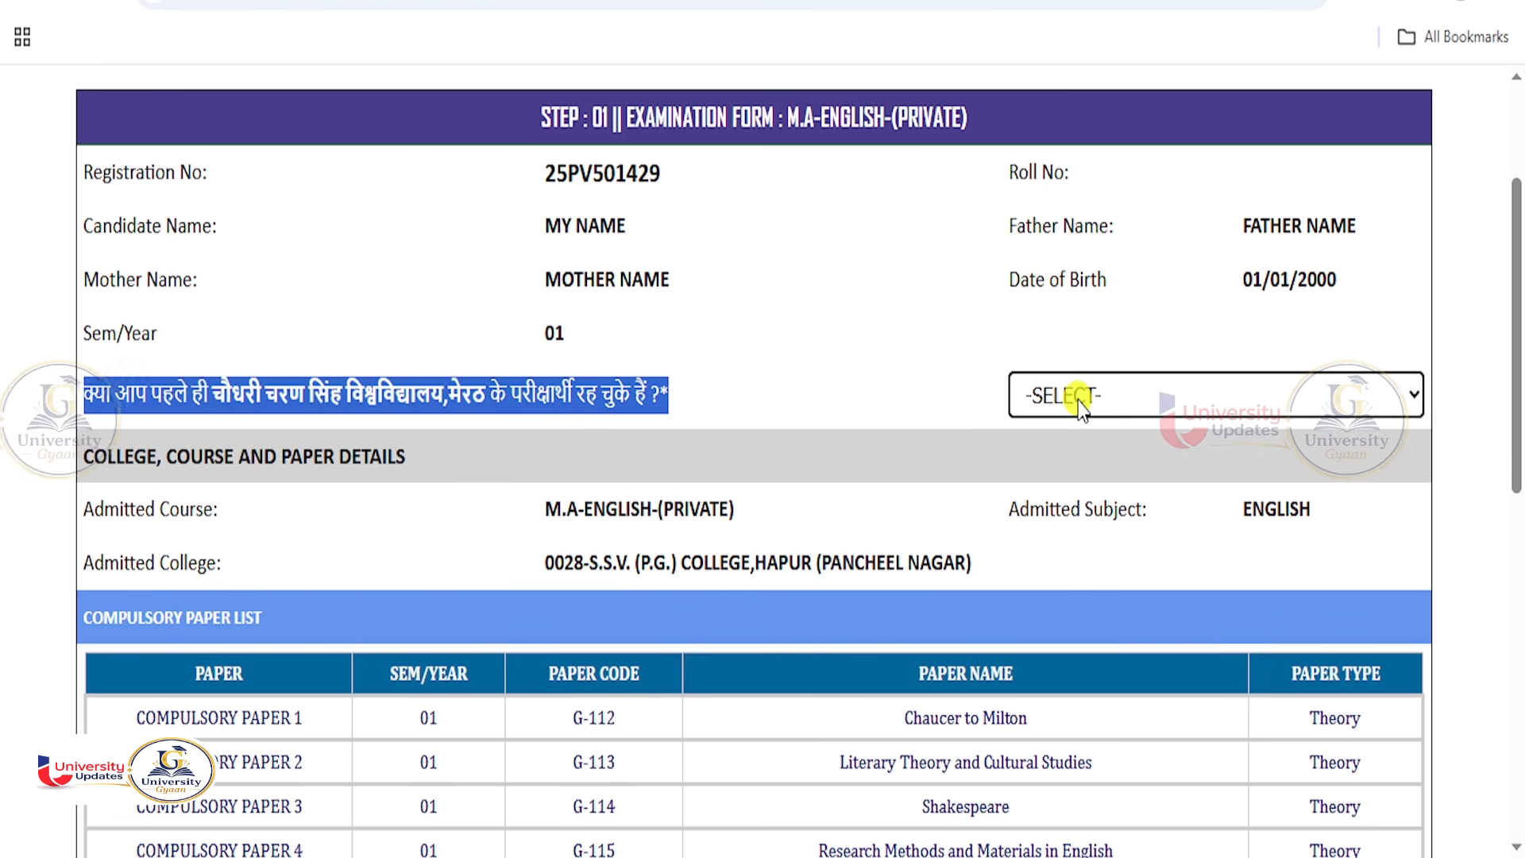
{"action": "left_click", "coordinate": [1078, 397]}
{"action": "left_click", "coordinate": [1056, 479]}
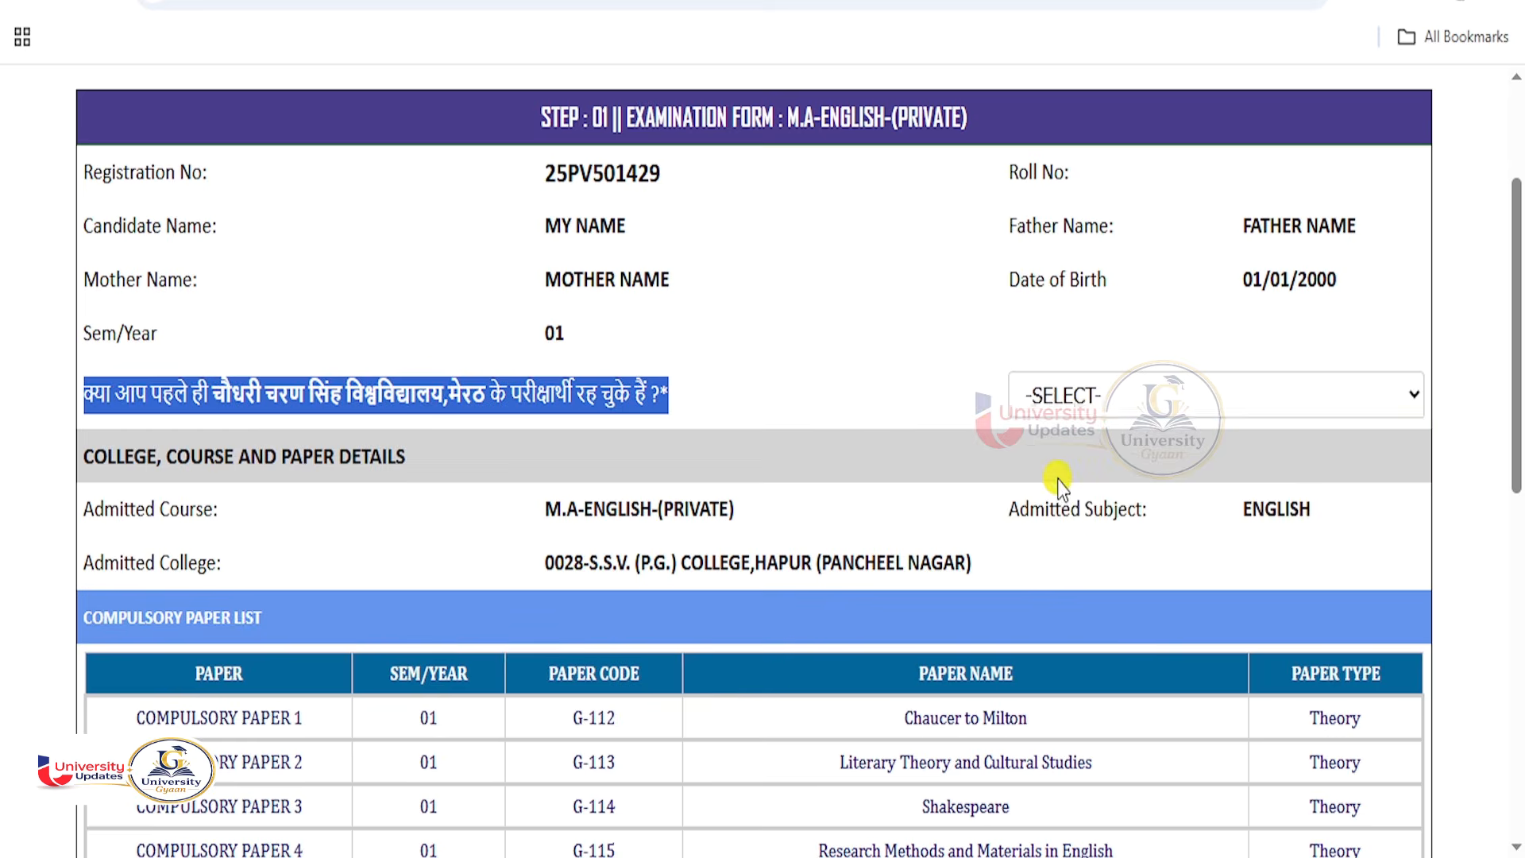
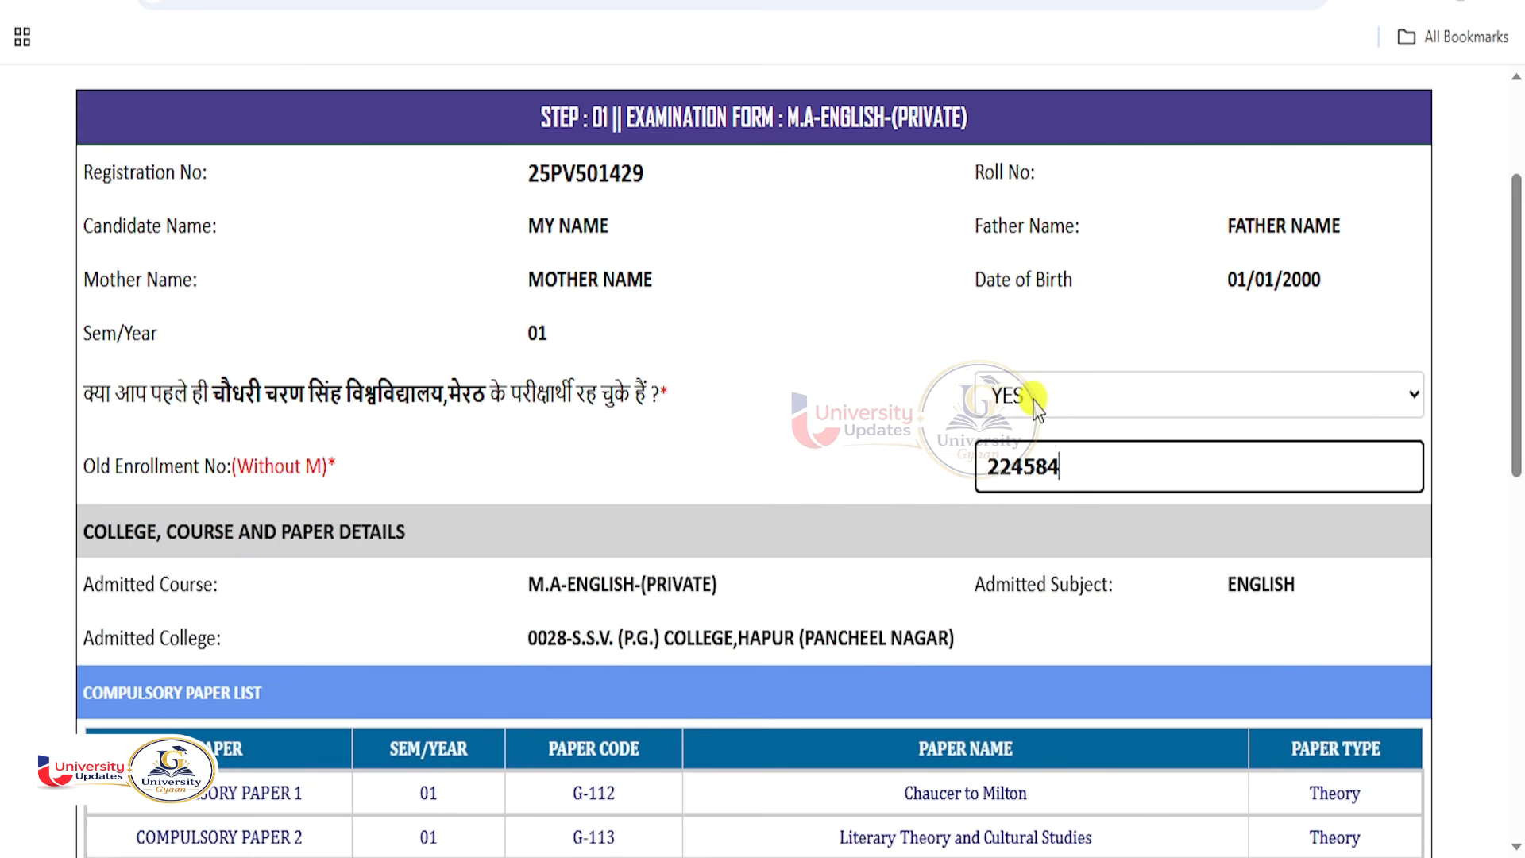
{"action": "left_click", "coordinate": [899, 402]}
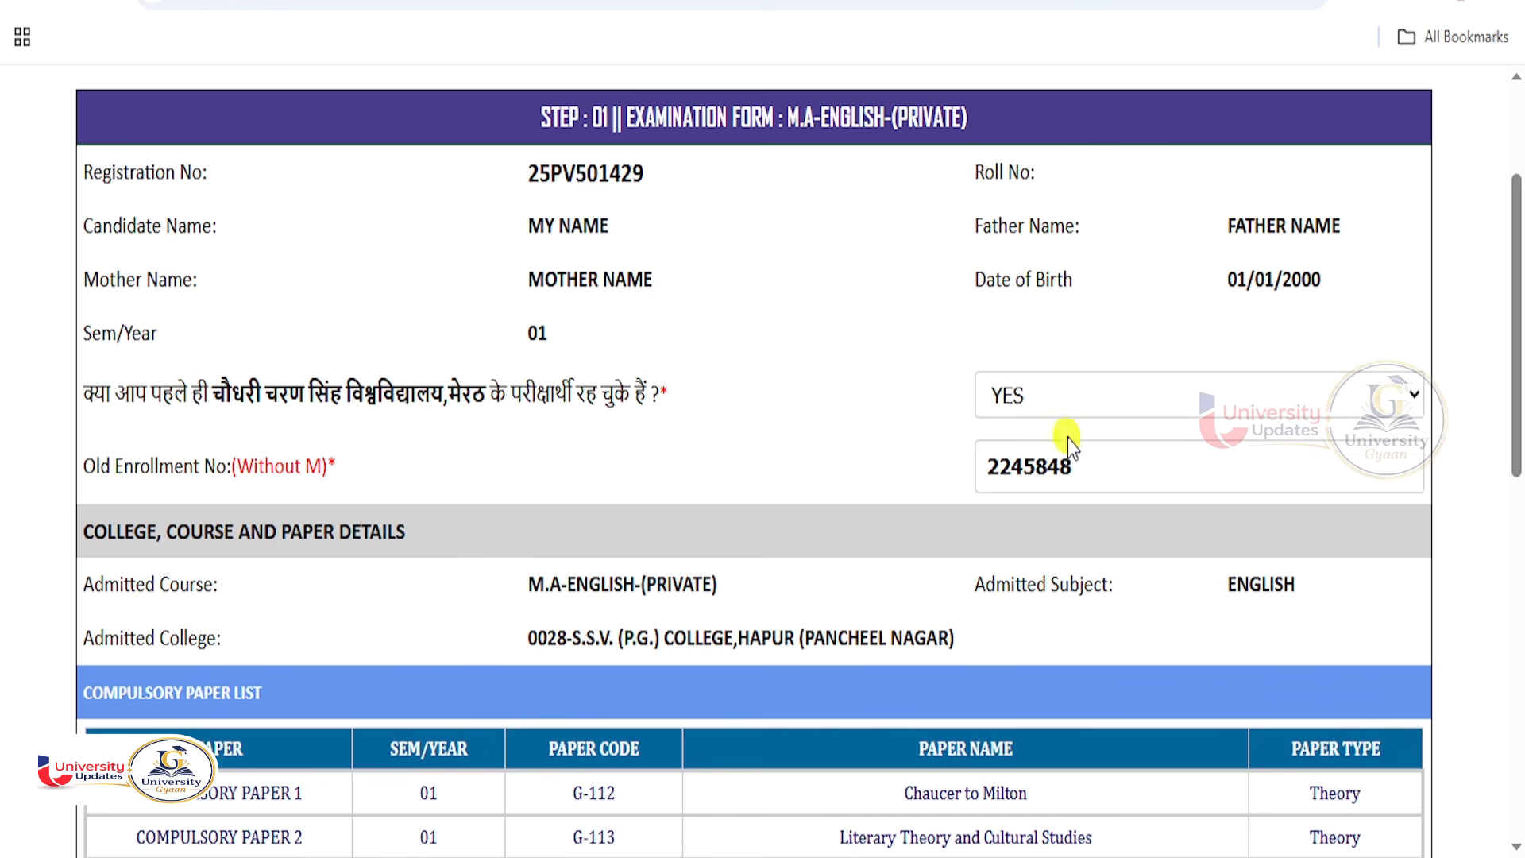
{"action": "left_click", "coordinate": [1068, 405]}
{"action": "left_click", "coordinate": [1068, 405]}
{"action": "scroll", "coordinate": [853, 457], "scroll_direction": "down", "scroll_amount": 2}
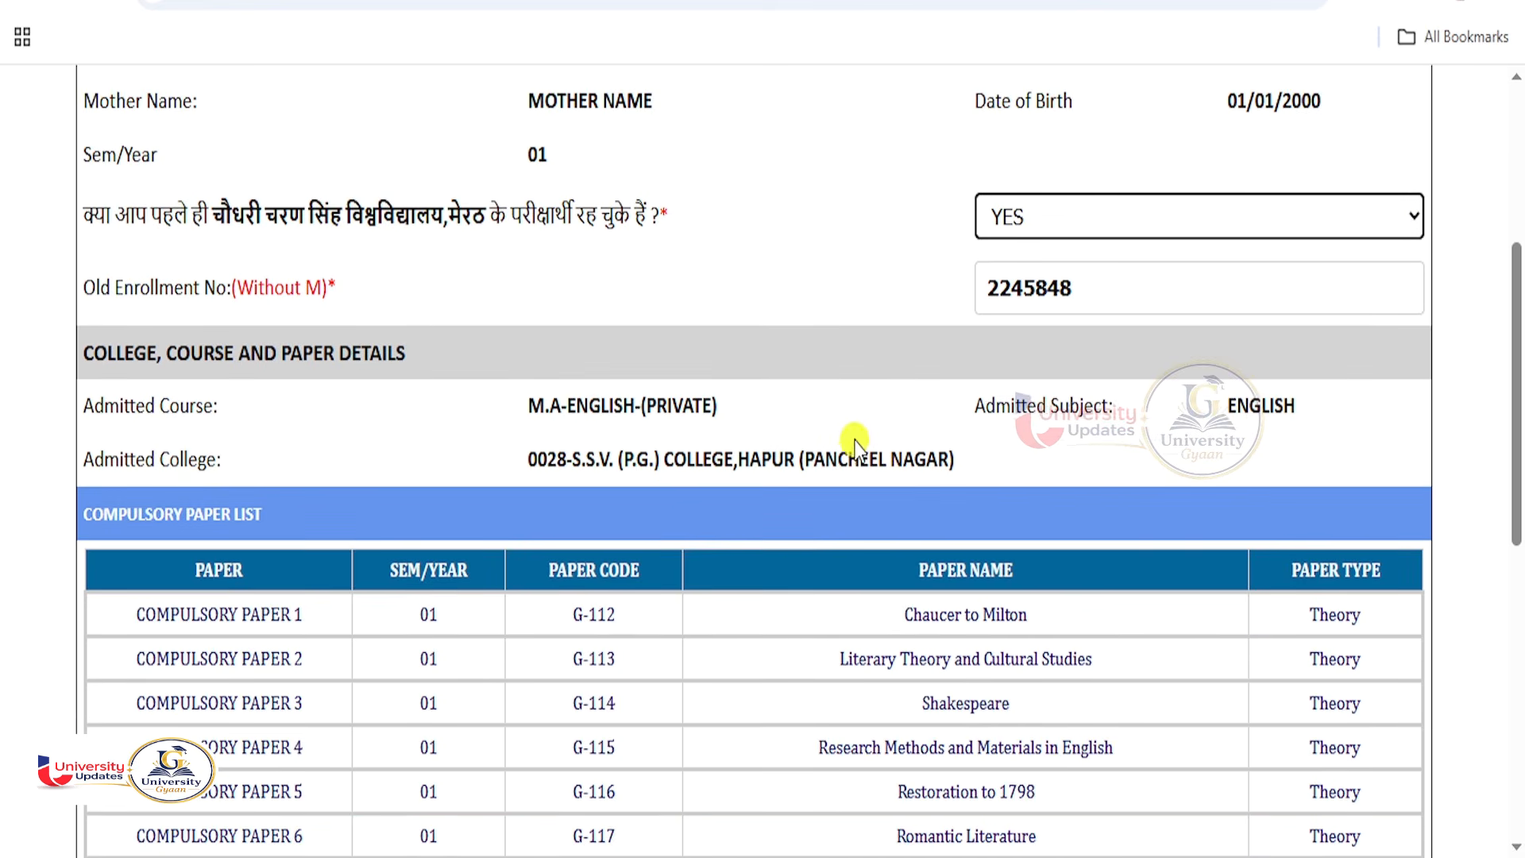
{"action": "scroll", "coordinate": [853, 449], "scroll_direction": "down", "scroll_amount": 3}
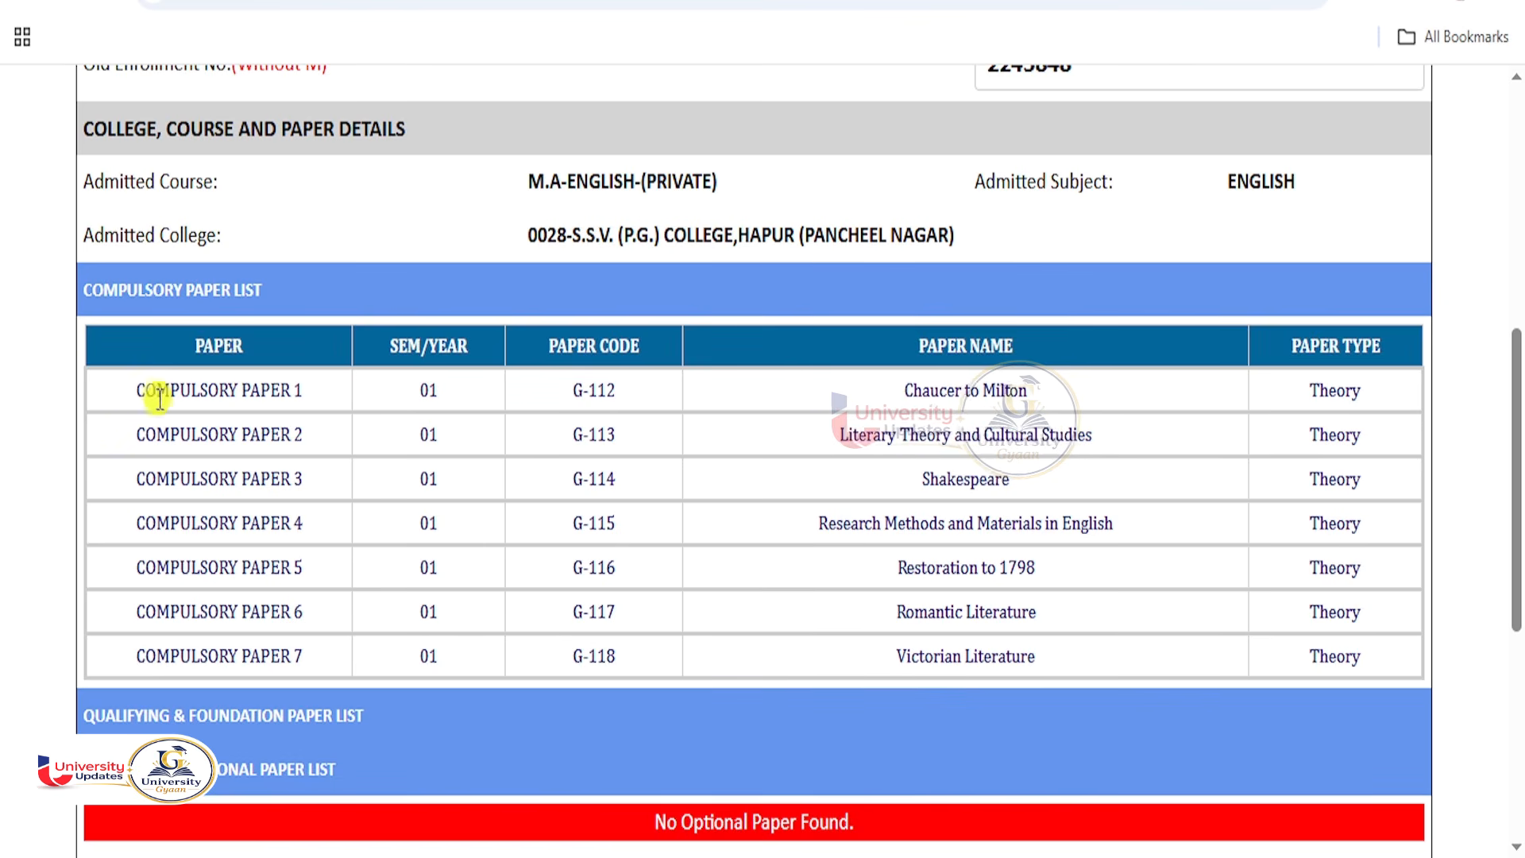
{"action": "scroll", "coordinate": [726, 613], "scroll_direction": "down", "scroll_amount": 1}
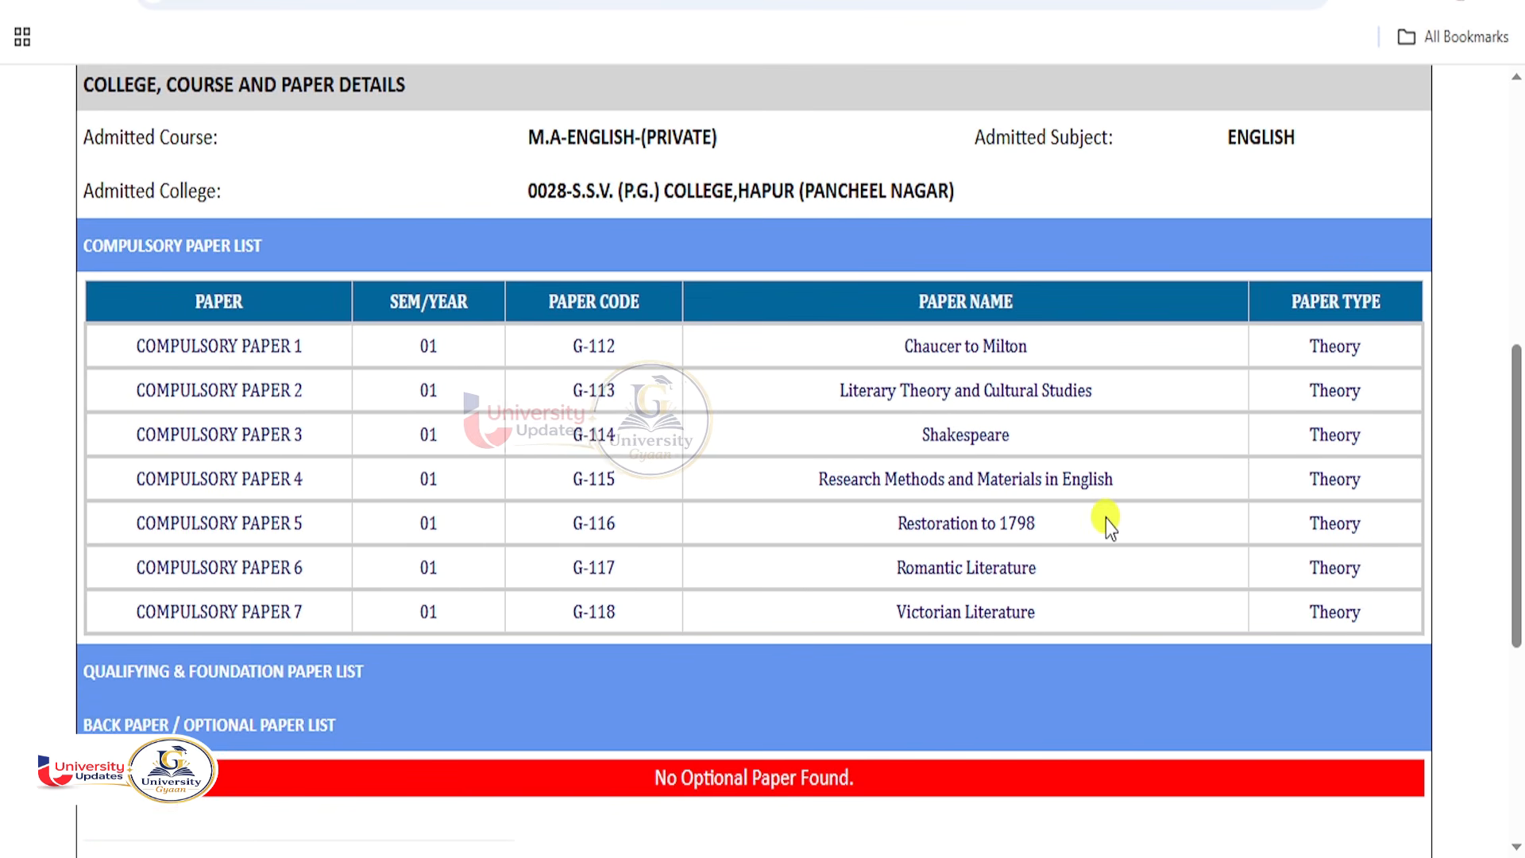
{"action": "scroll", "coordinate": [1034, 542], "scroll_direction": "down", "scroll_amount": 4}
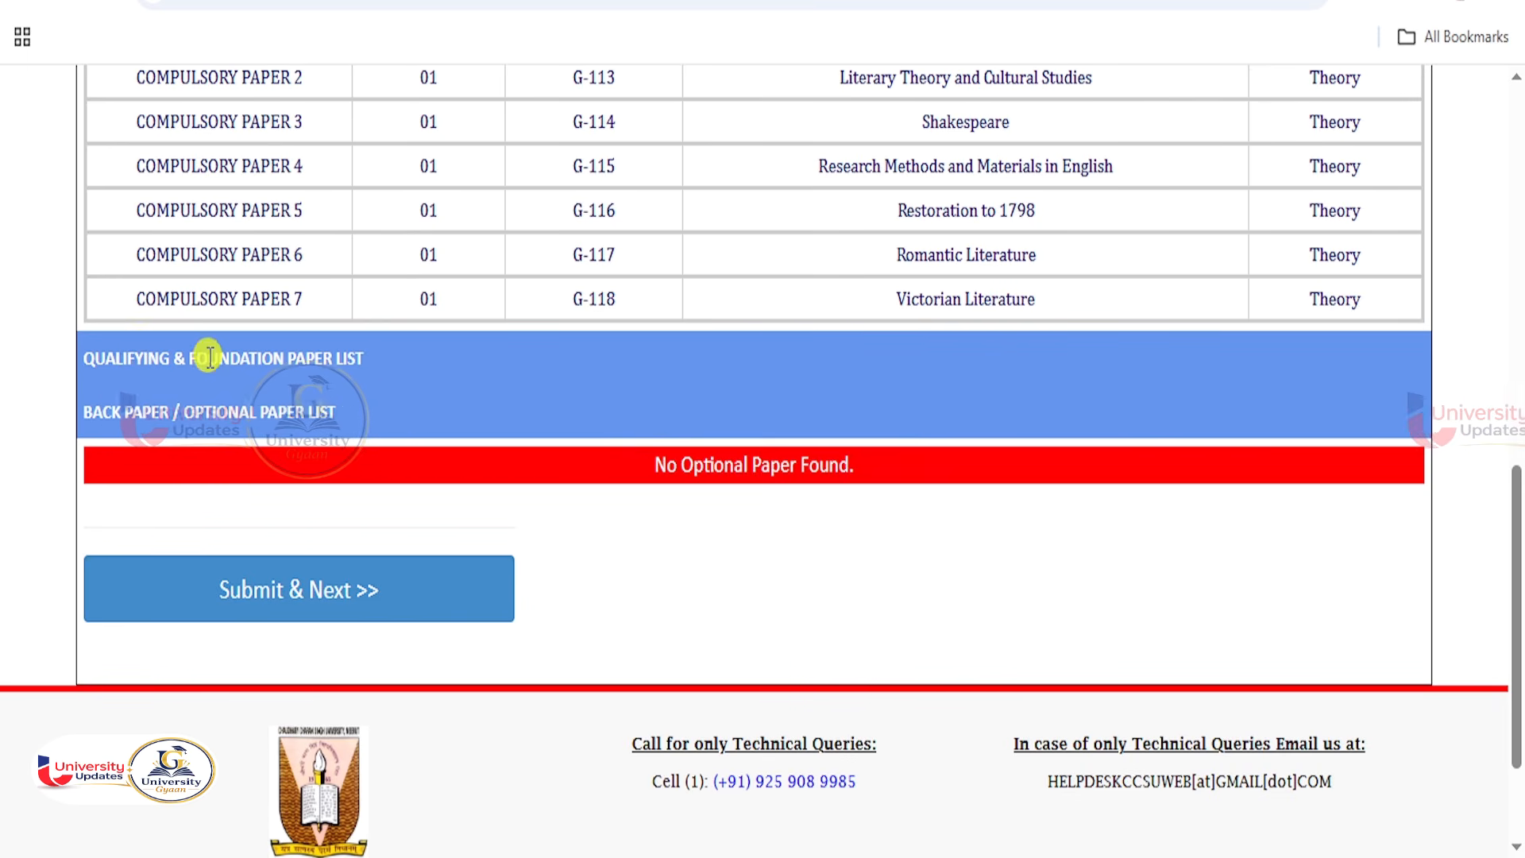
Submit the examination form and upload dummy photo.jpg from Downloads as the photo.
{"action": "left_click", "coordinate": [332, 594]}
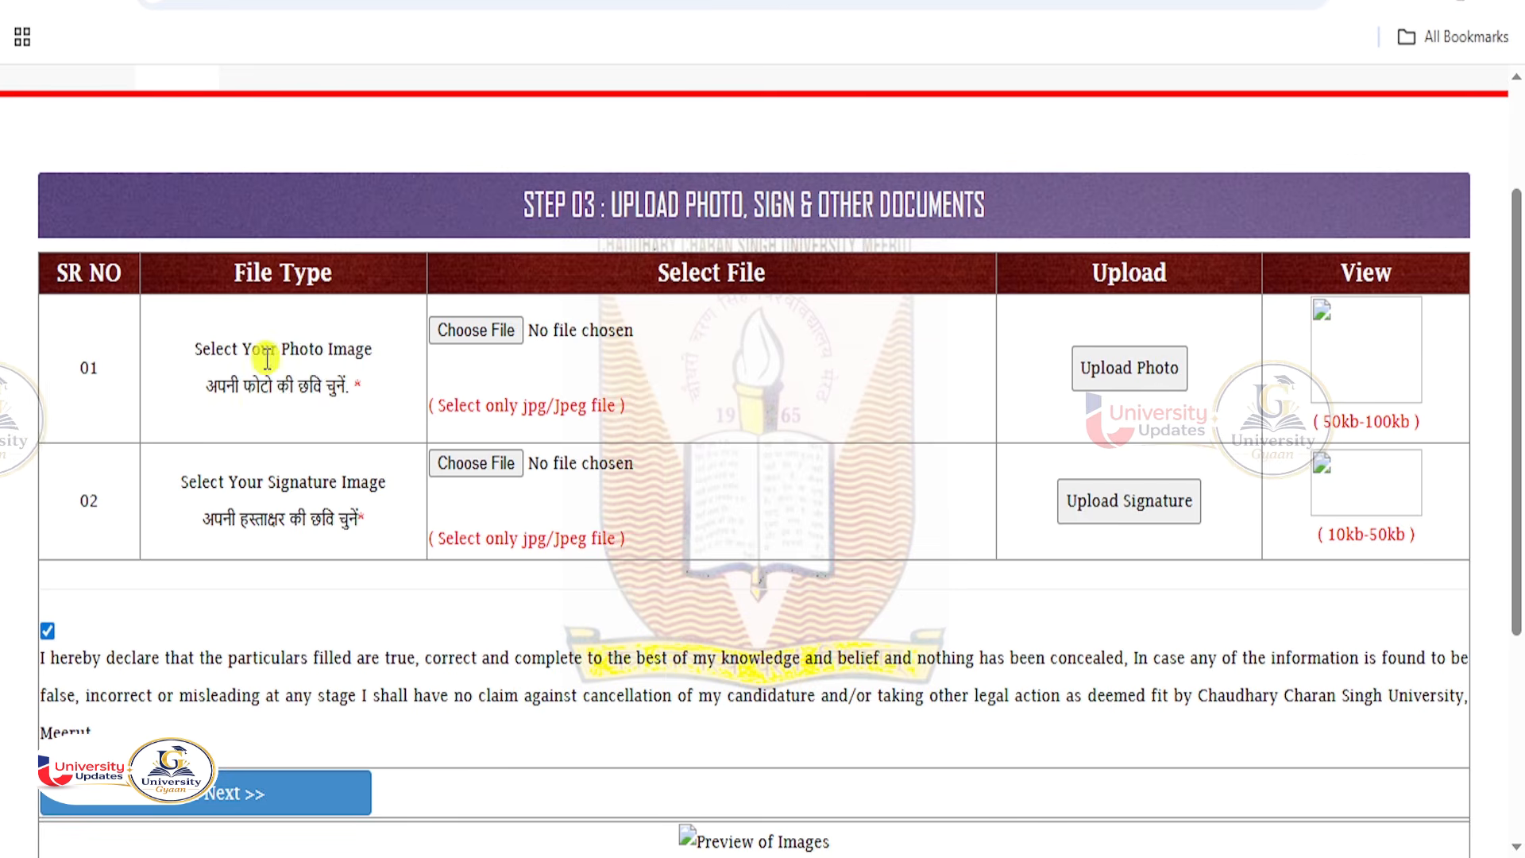
{"action": "left_click_drag", "start_coordinate": [262, 356], "coordinate": [429, 362]}
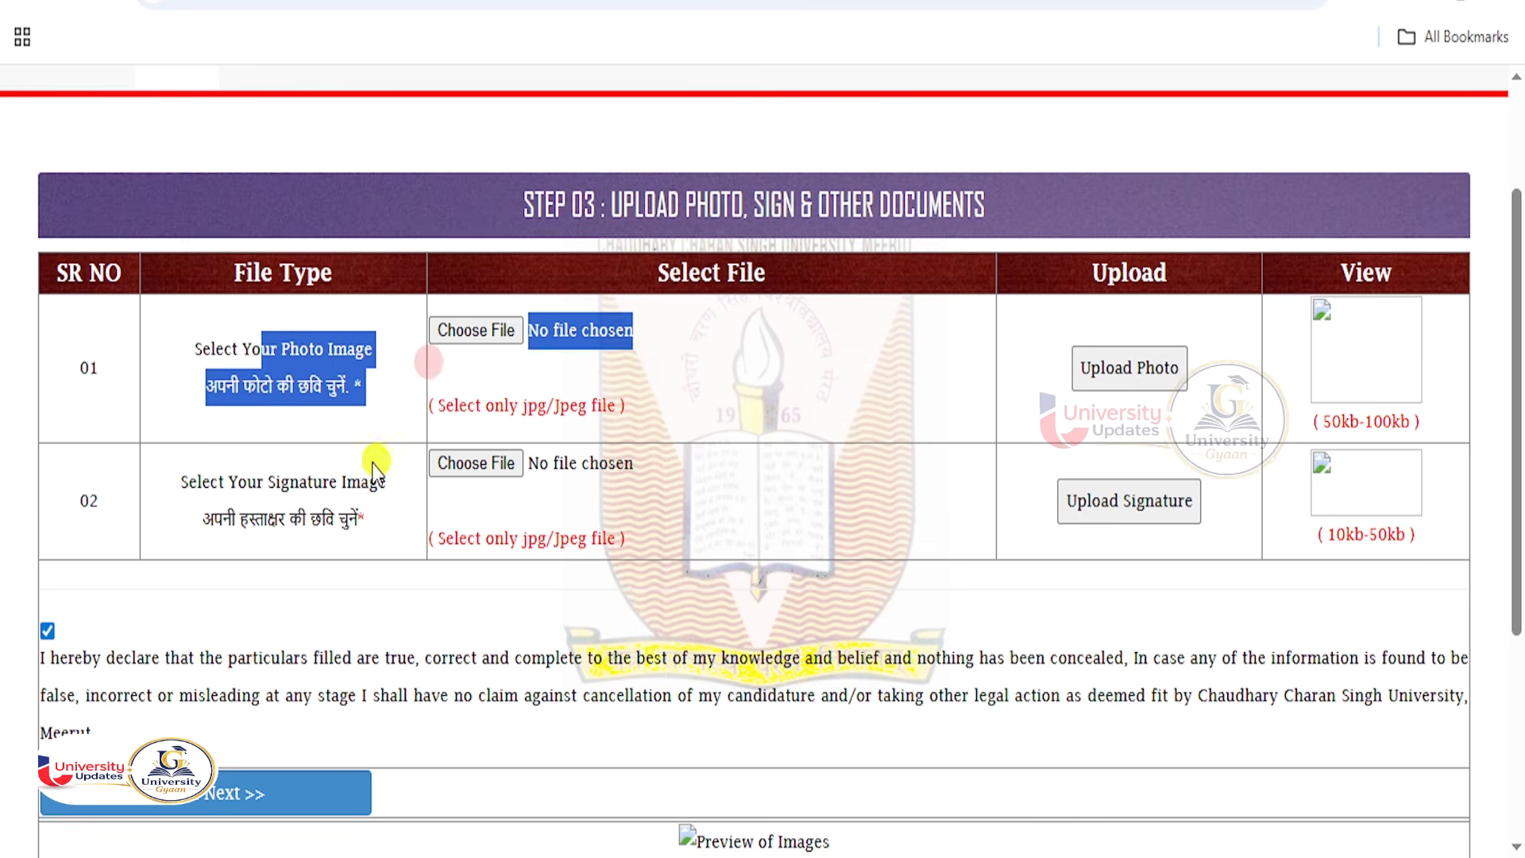
{"action": "left_click_drag", "start_coordinate": [304, 476], "coordinate": [377, 481]}
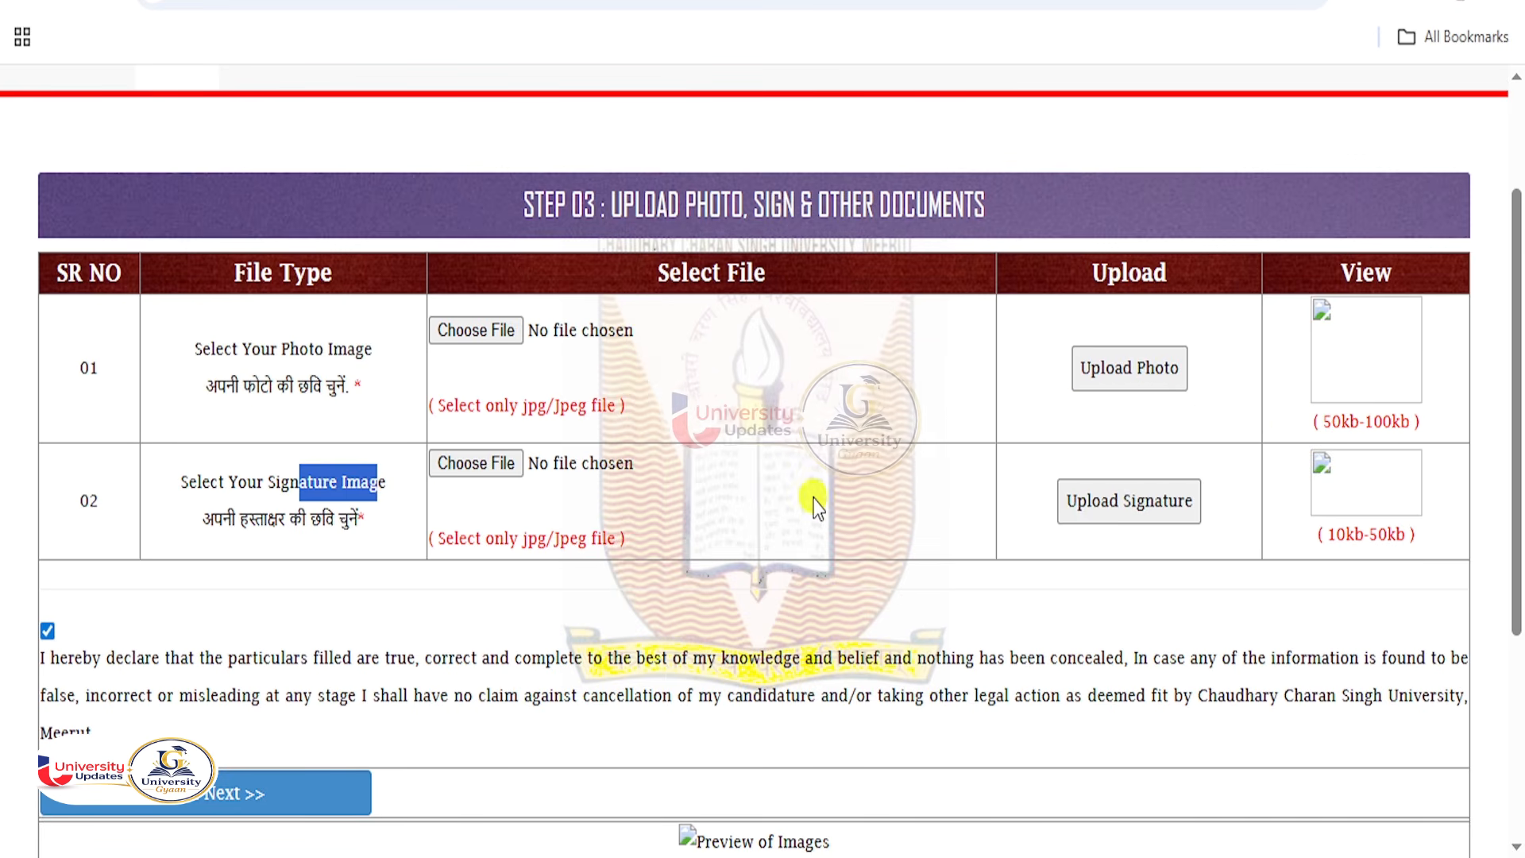
{"action": "left_click_drag", "start_coordinate": [1328, 534], "coordinate": [1386, 534]}
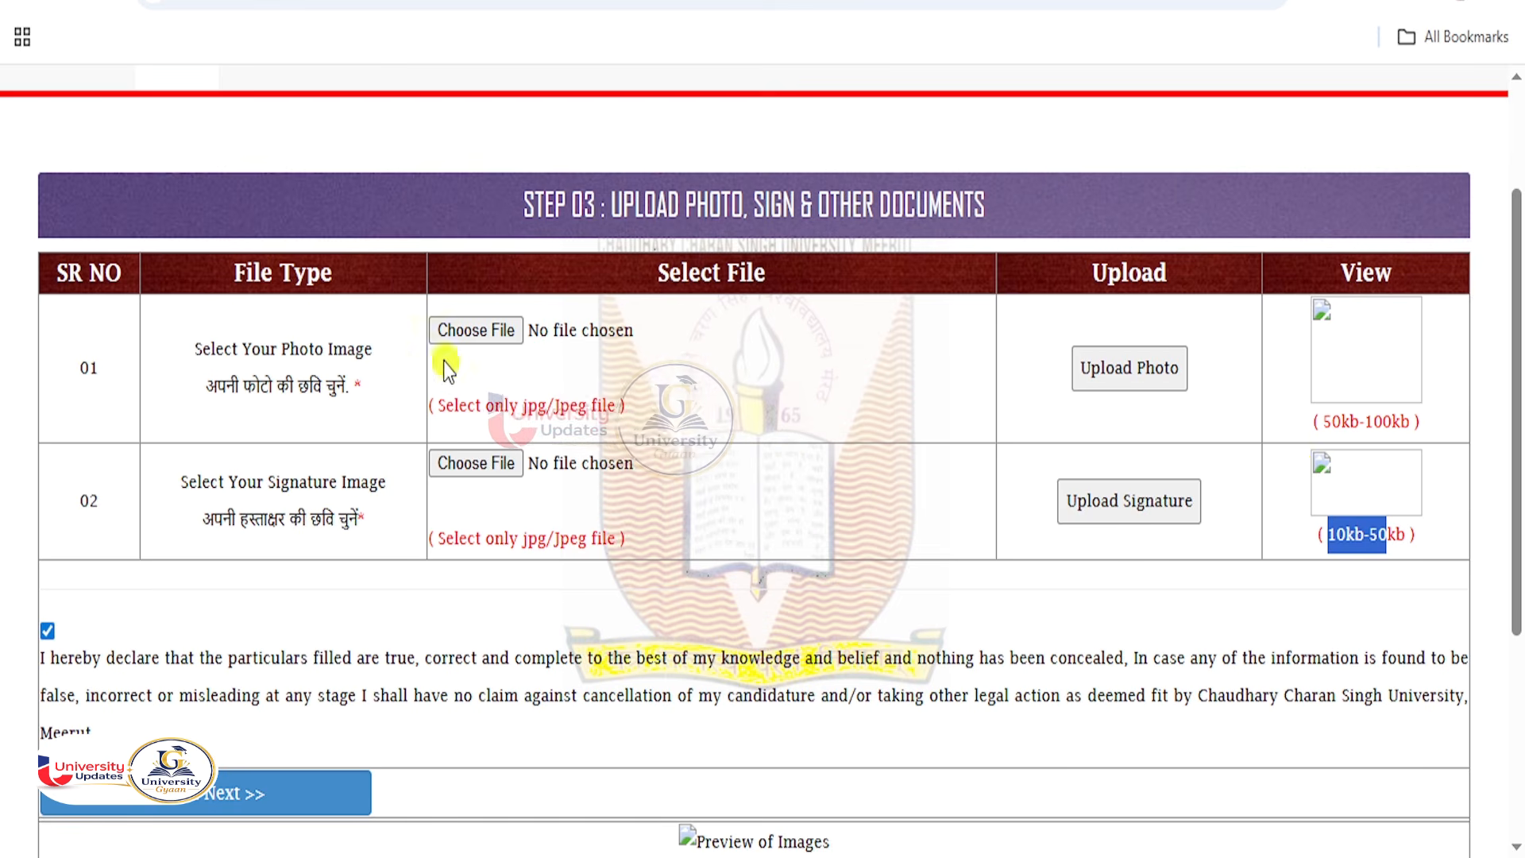
{"action": "left_click", "coordinate": [474, 332]}
{"action": "left_click", "coordinate": [151, 191]}
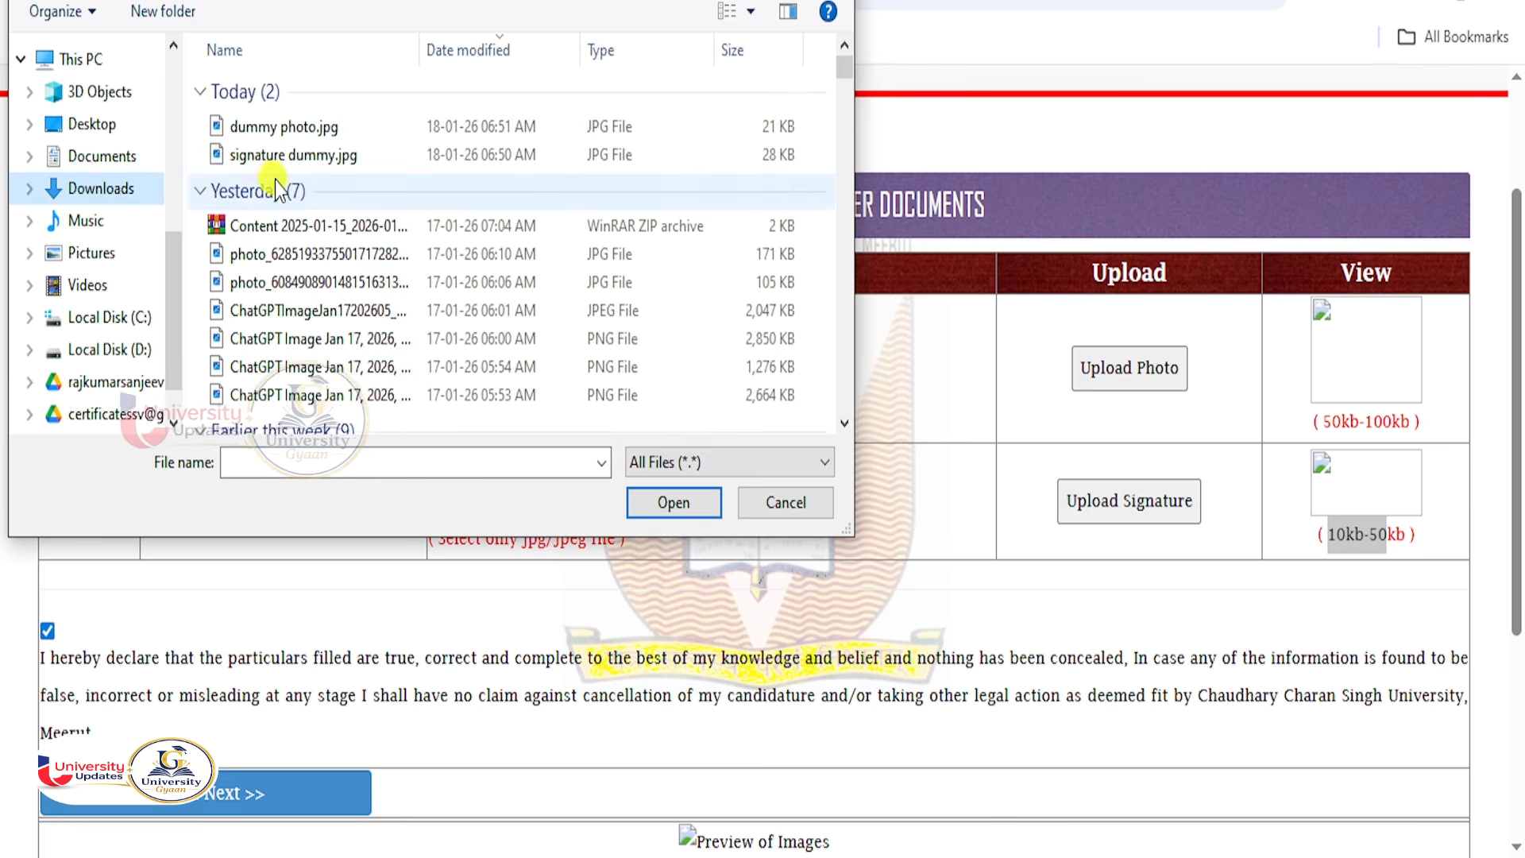
{"action": "left_click", "coordinate": [315, 128]}
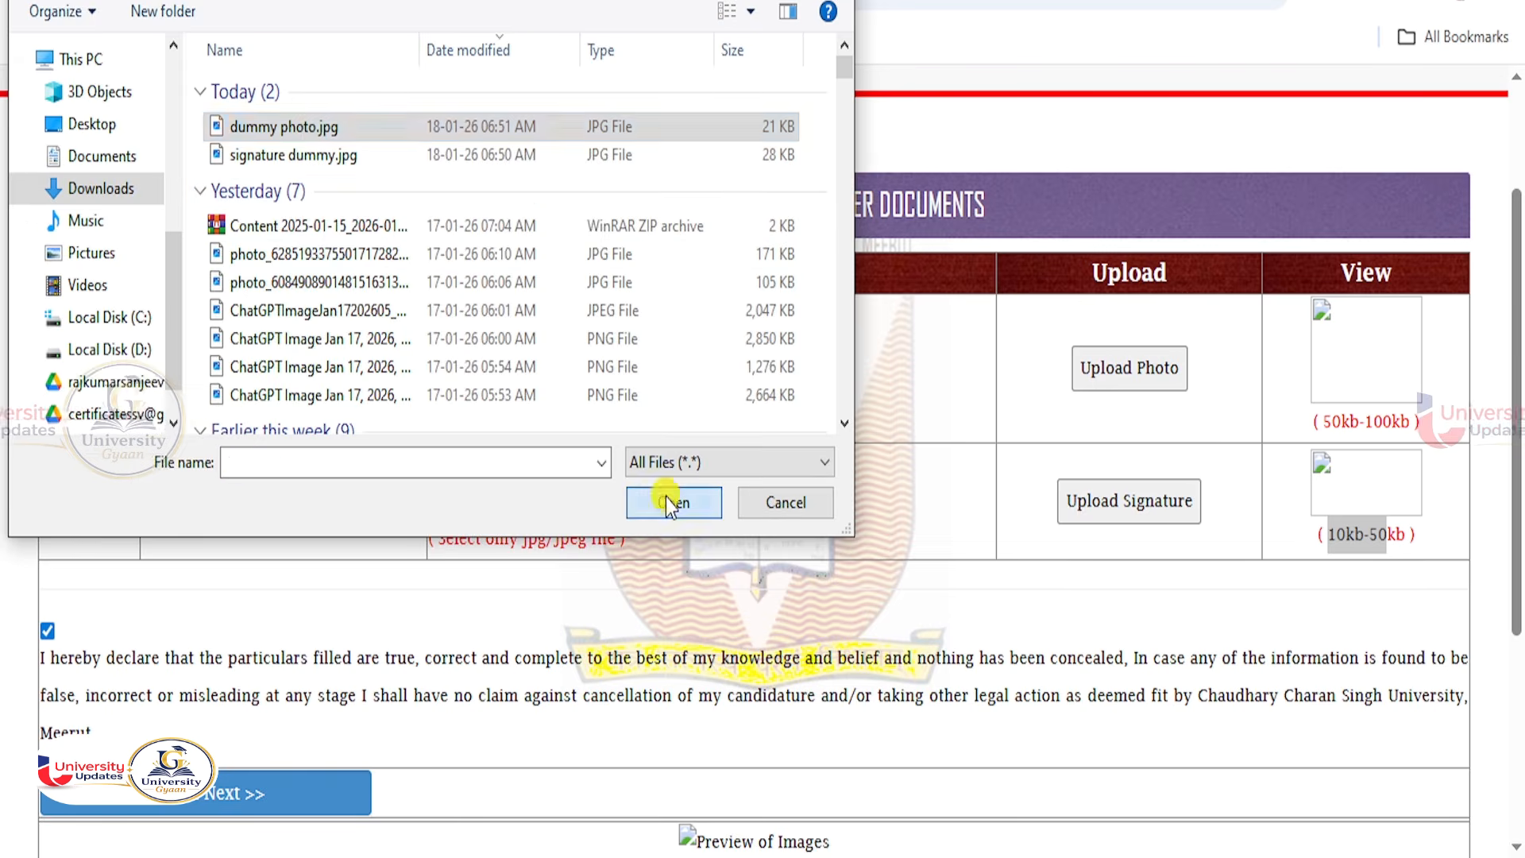
{"action": "left_click", "coordinate": [669, 499]}
{"action": "left_click", "coordinate": [1139, 376]}
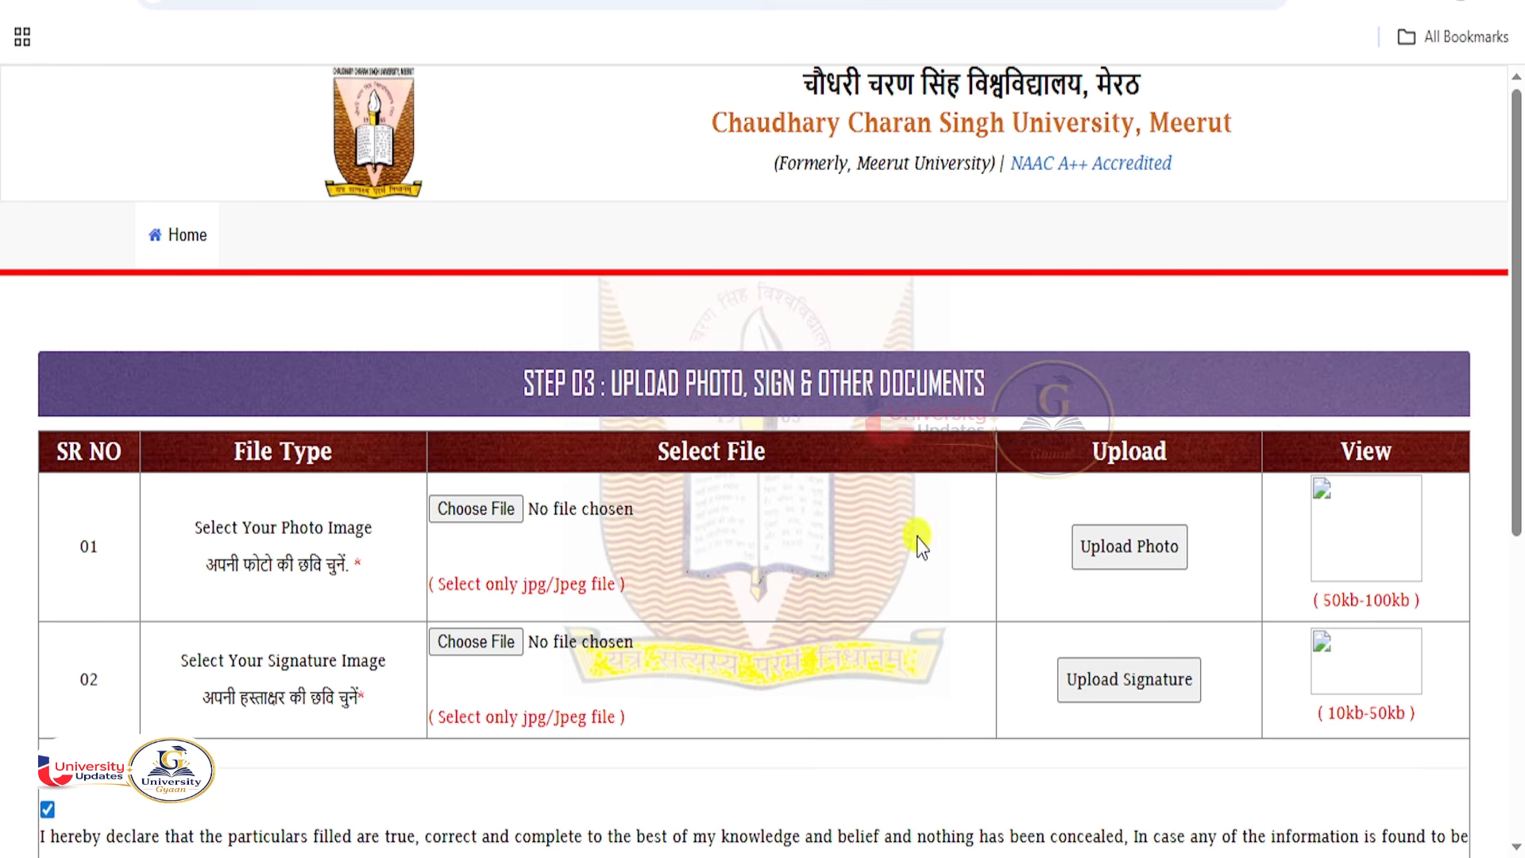
Open dummy photo.jpg from the file picker for editing in Paint.
{"action": "left_click", "coordinate": [578, 509]}
{"action": "left_click", "coordinate": [781, 502]}
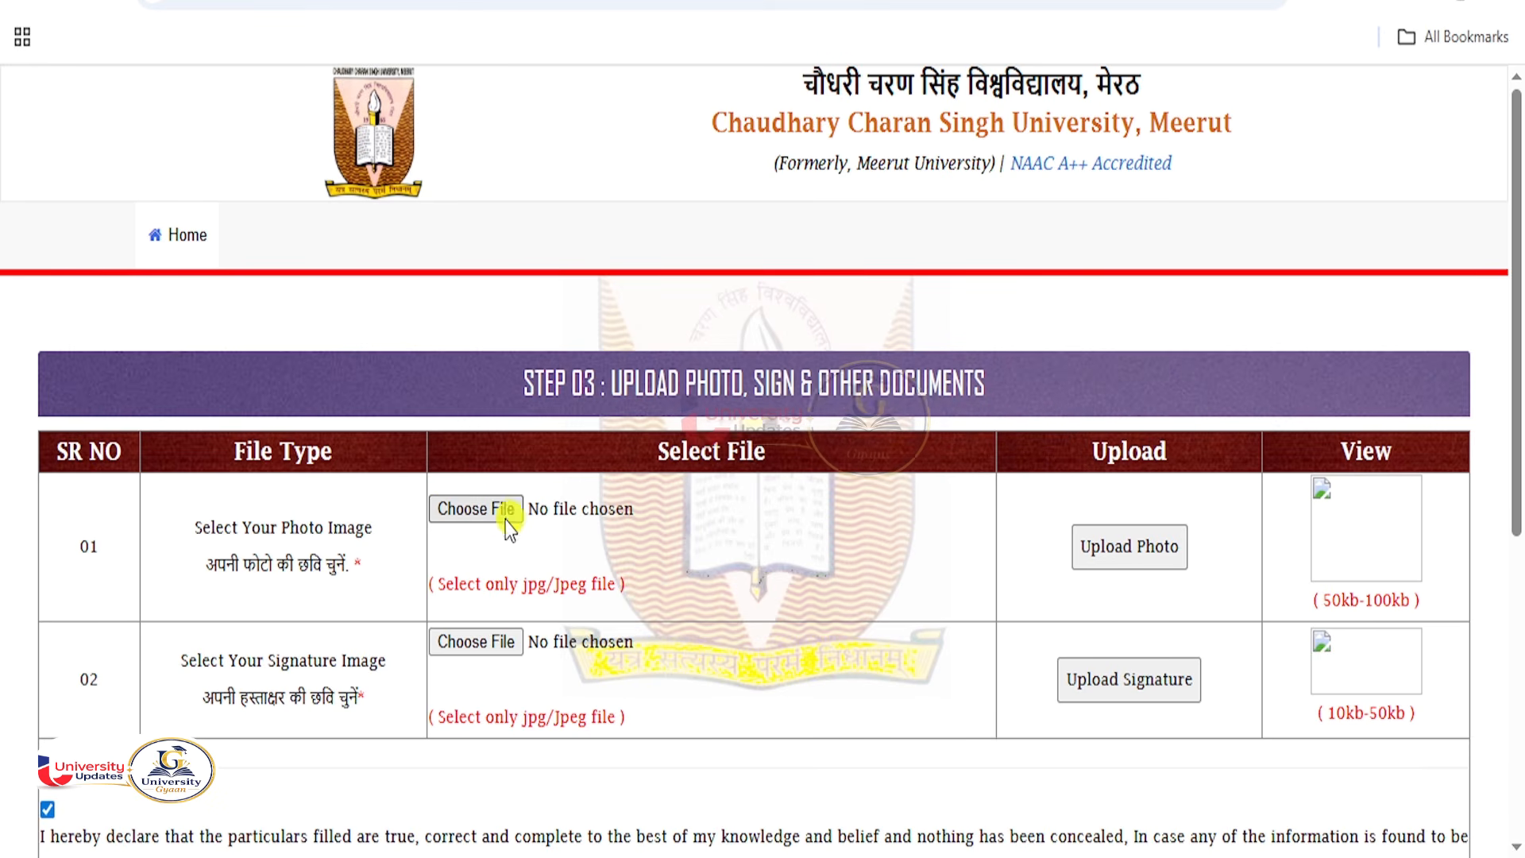
{"action": "left_click", "coordinate": [454, 509]}
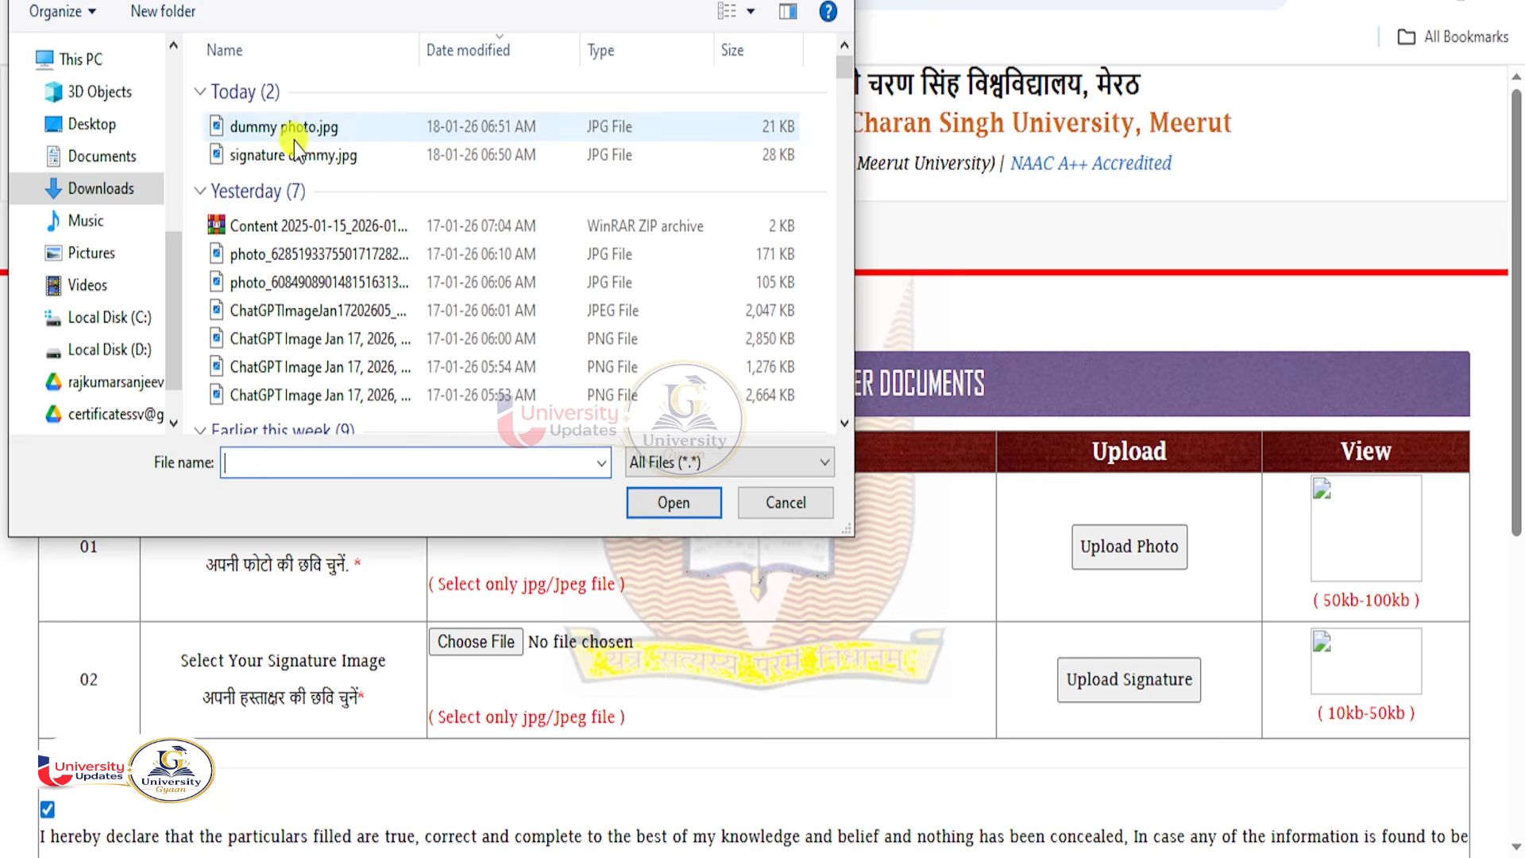
{"action": "left_click", "coordinate": [284, 128]}
{"action": "right_click", "coordinate": [284, 127]}
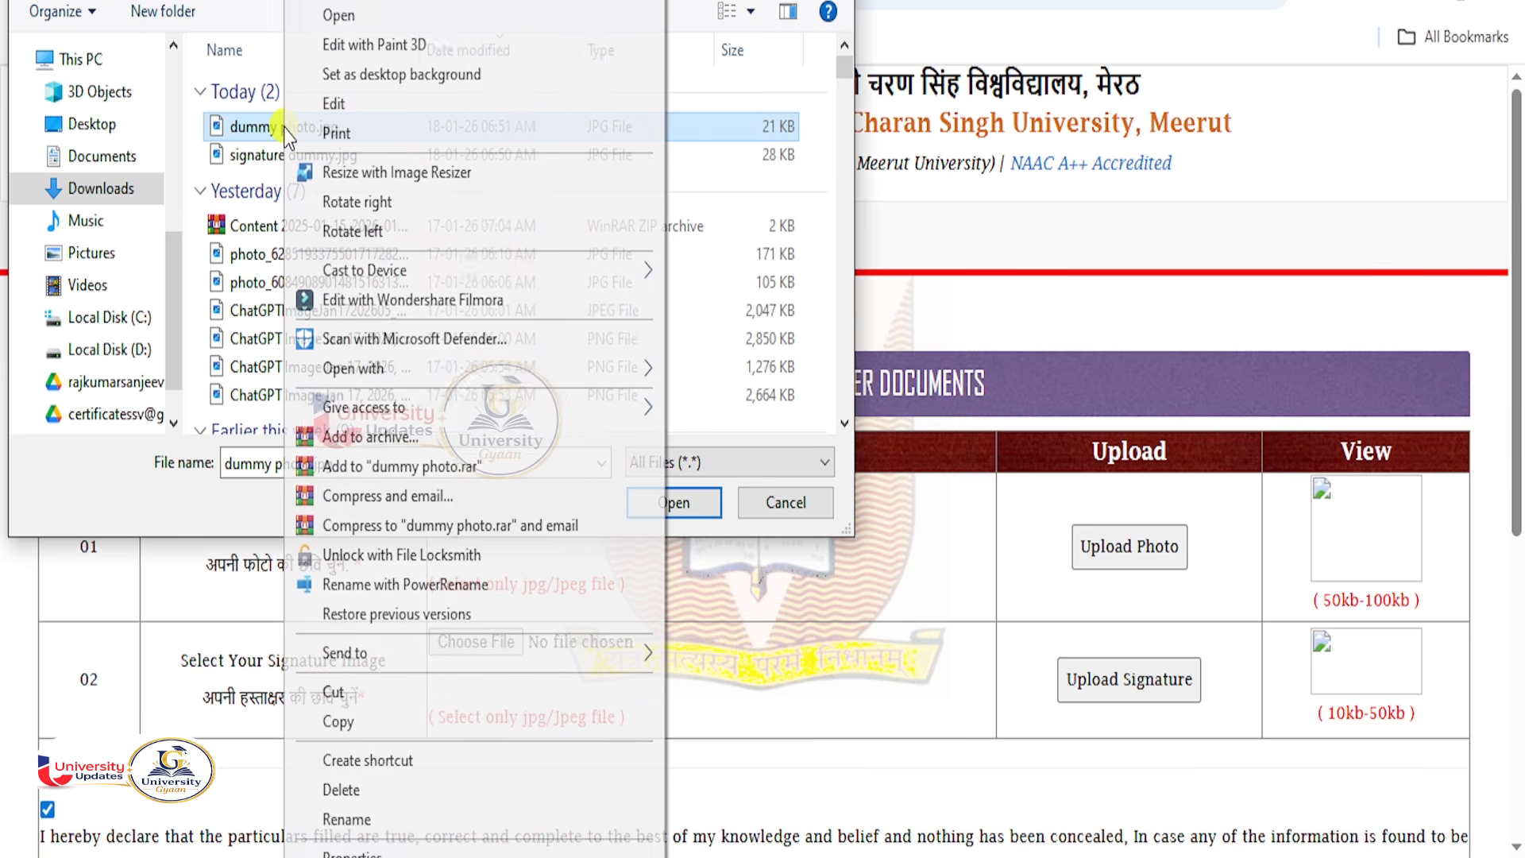
{"action": "left_click", "coordinate": [334, 98]}
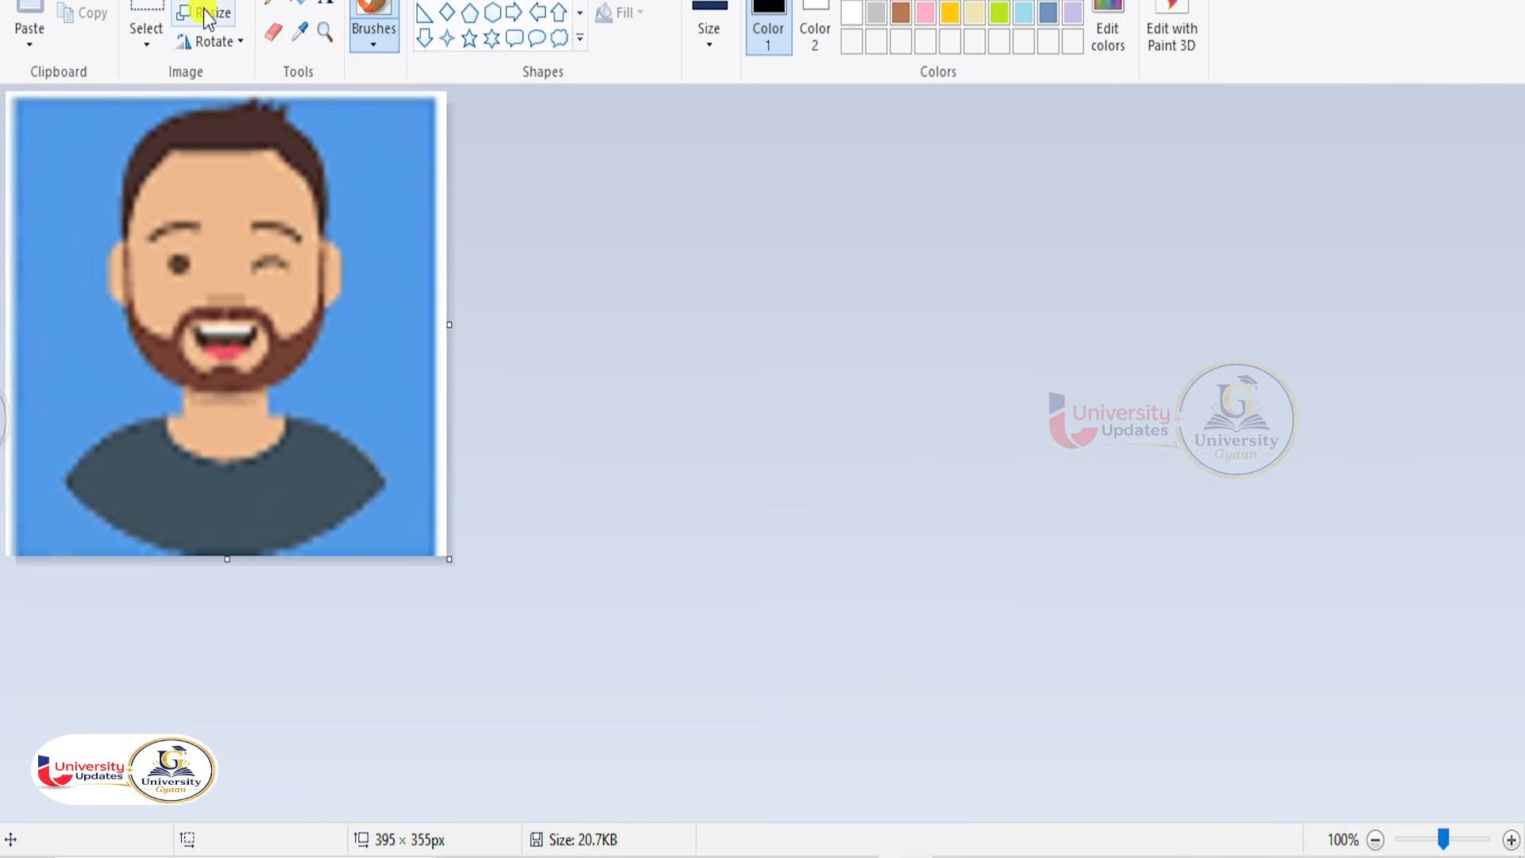
Resize the photo horizontally to 300%, then to 80%, reaching 948 × 852 px.
{"action": "left_click", "coordinate": [227, 22]}
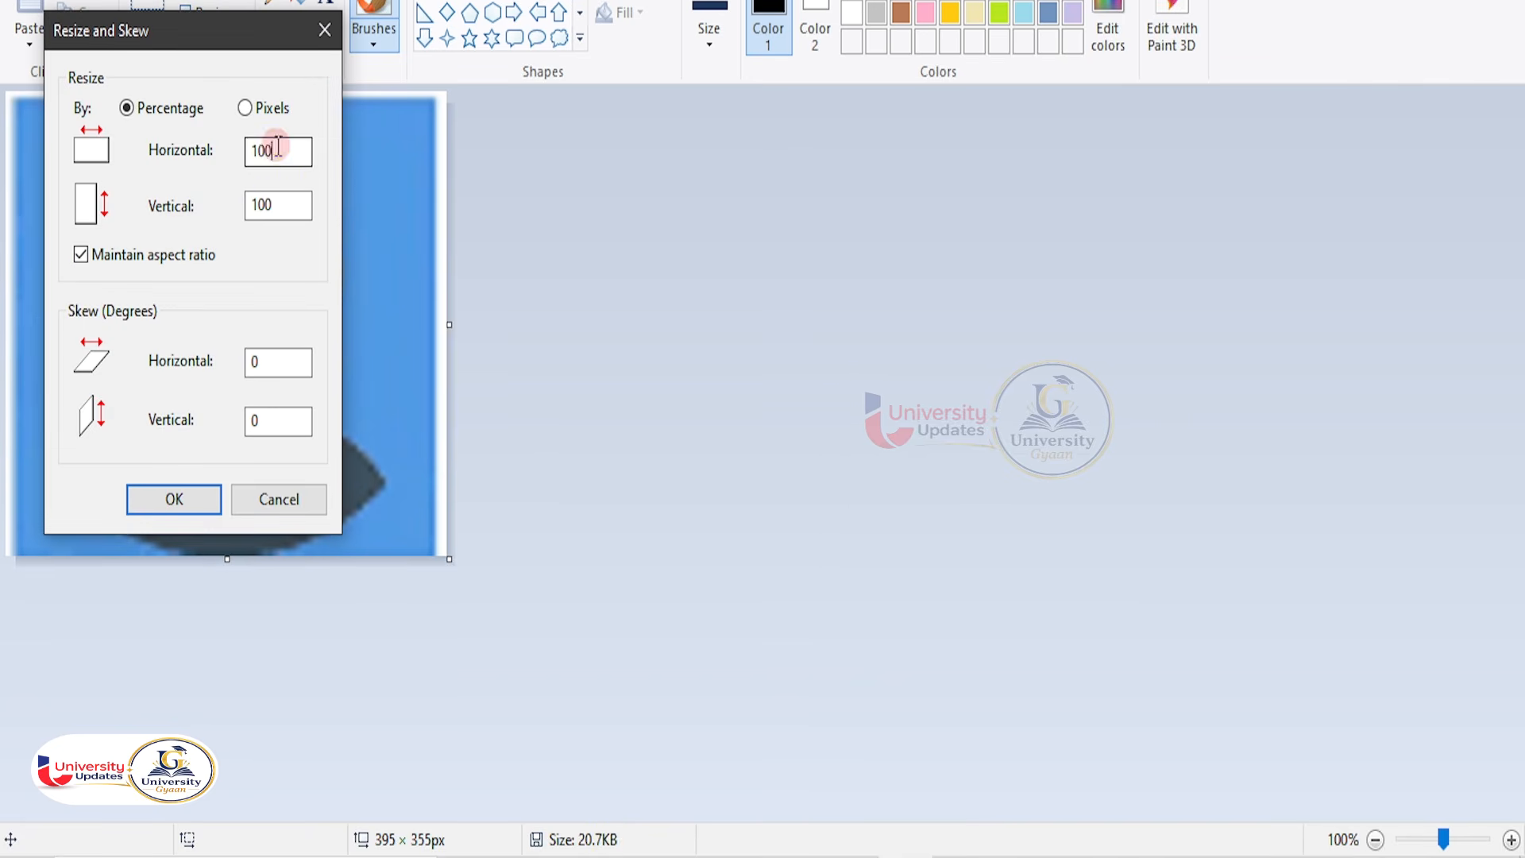
{"action": "left_click_drag", "start_coordinate": [278, 148], "coordinate": [225, 146]}
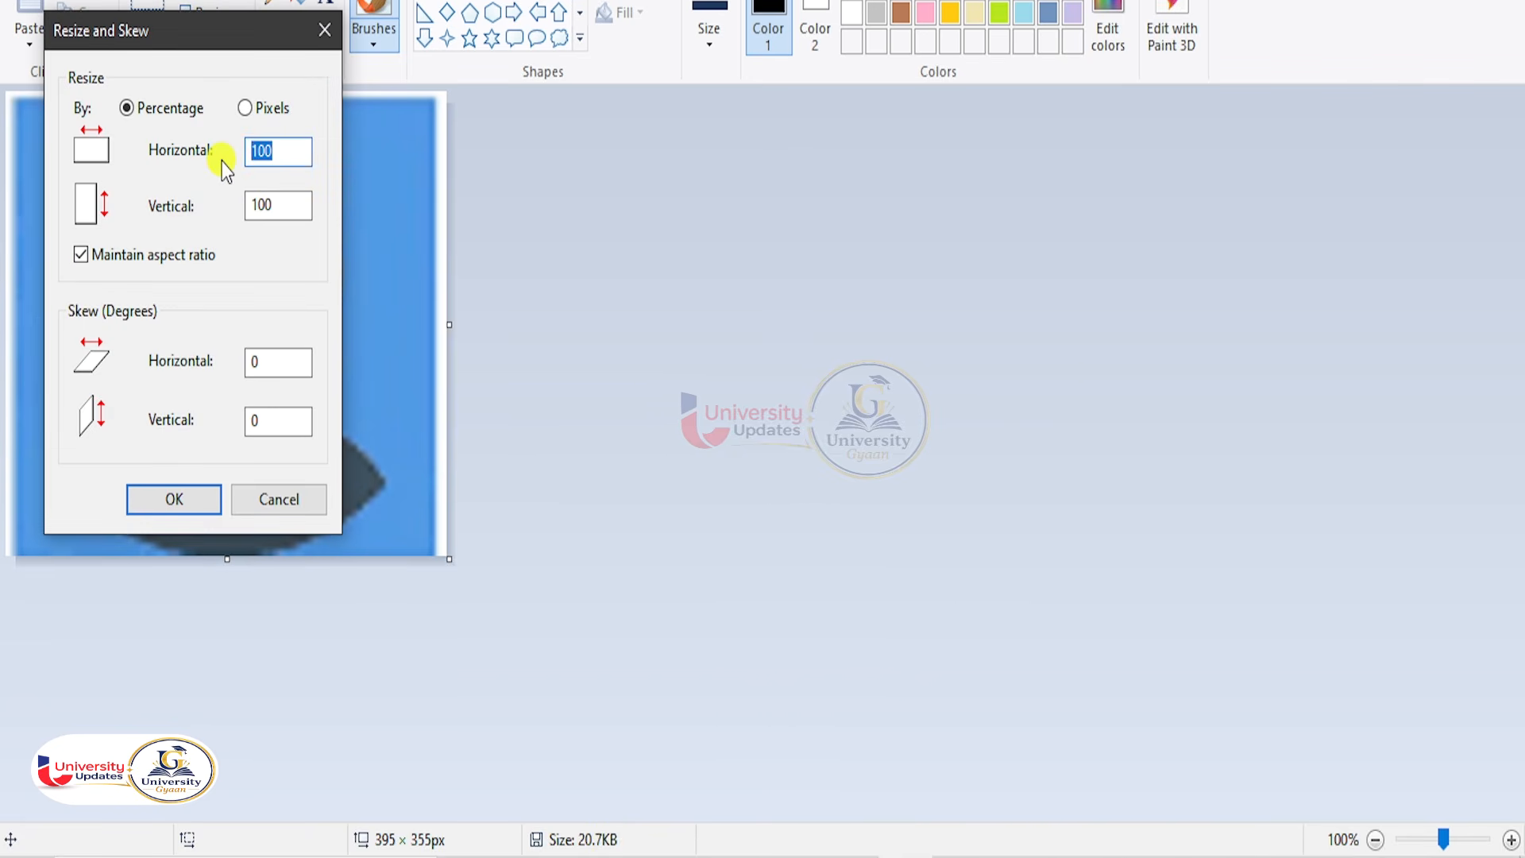
{"action": "type", "text": "300"}
{"action": "key", "text": "Return"}
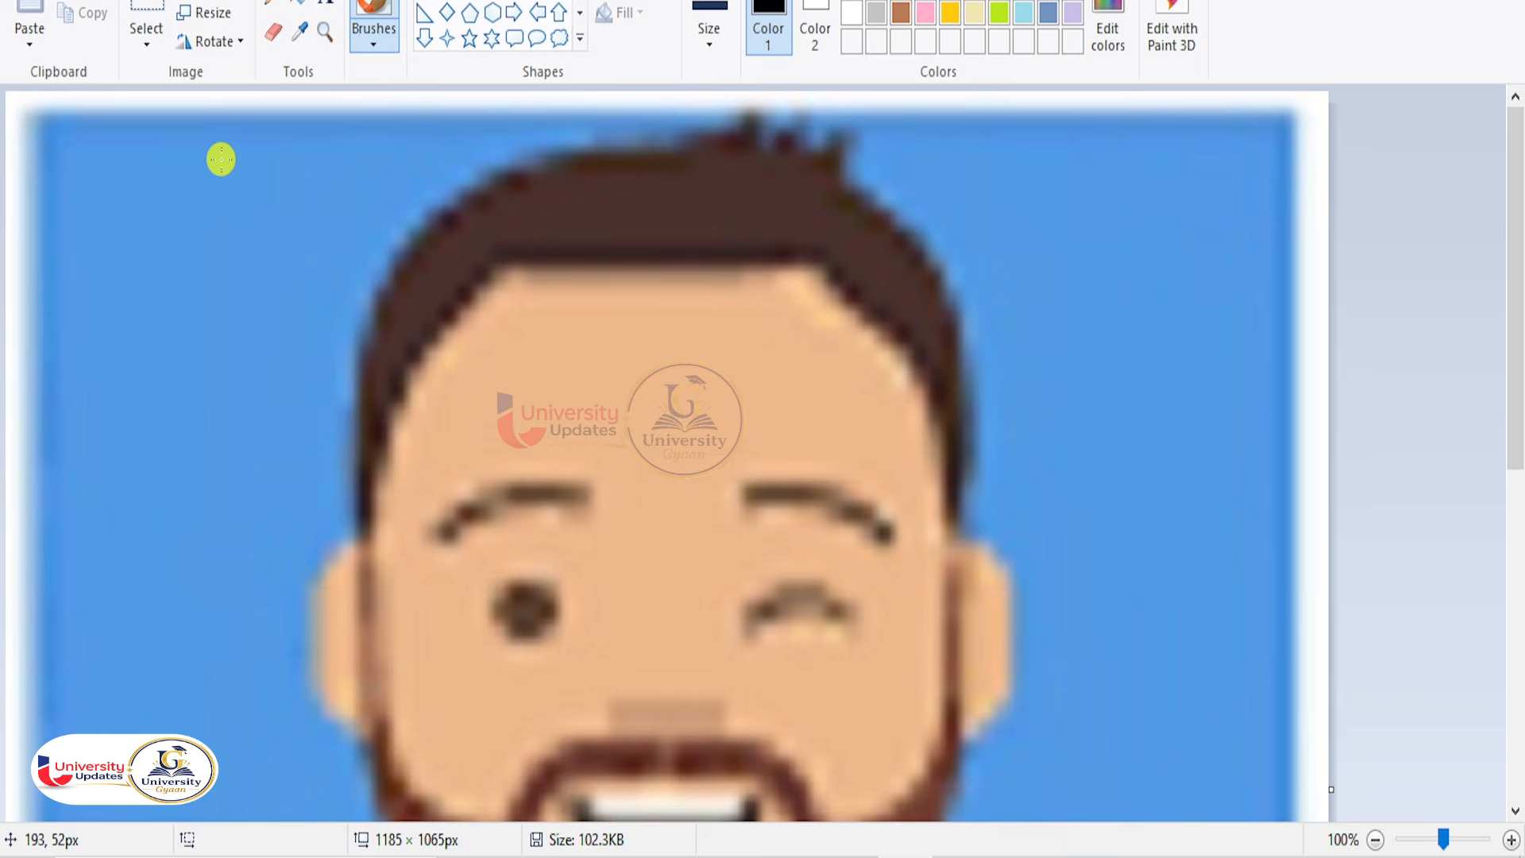
{"action": "scroll", "coordinate": [307, 281], "scroll_direction": "down", "scroll_amount": 3}
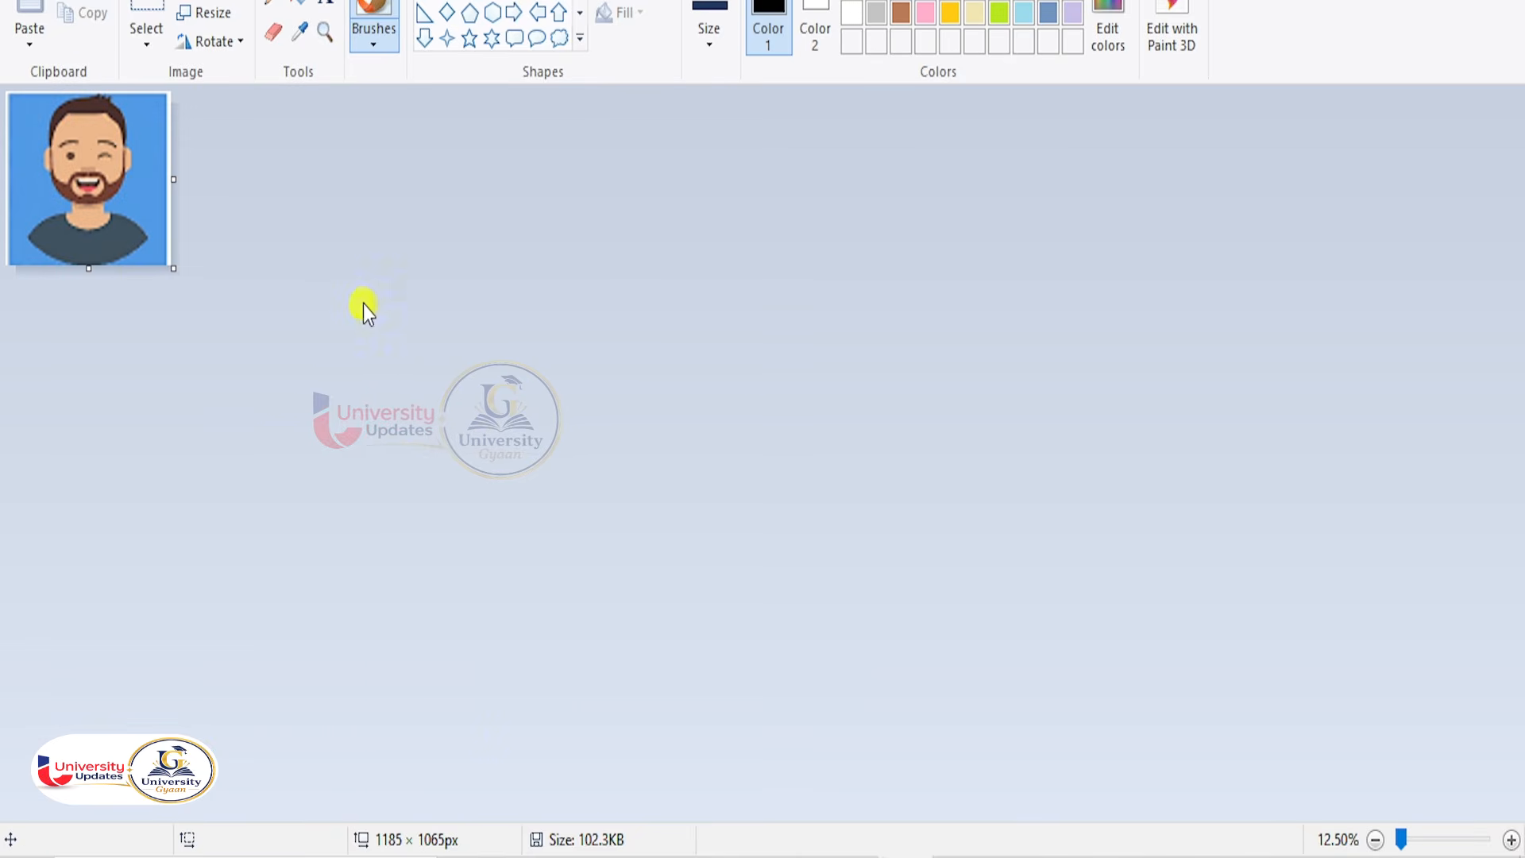
{"action": "left_click", "coordinate": [205, 13]}
{"action": "left_click_drag", "start_coordinate": [296, 151], "coordinate": [231, 148]}
{"action": "type", "text": "80"}
{"action": "key", "text": "Return"}
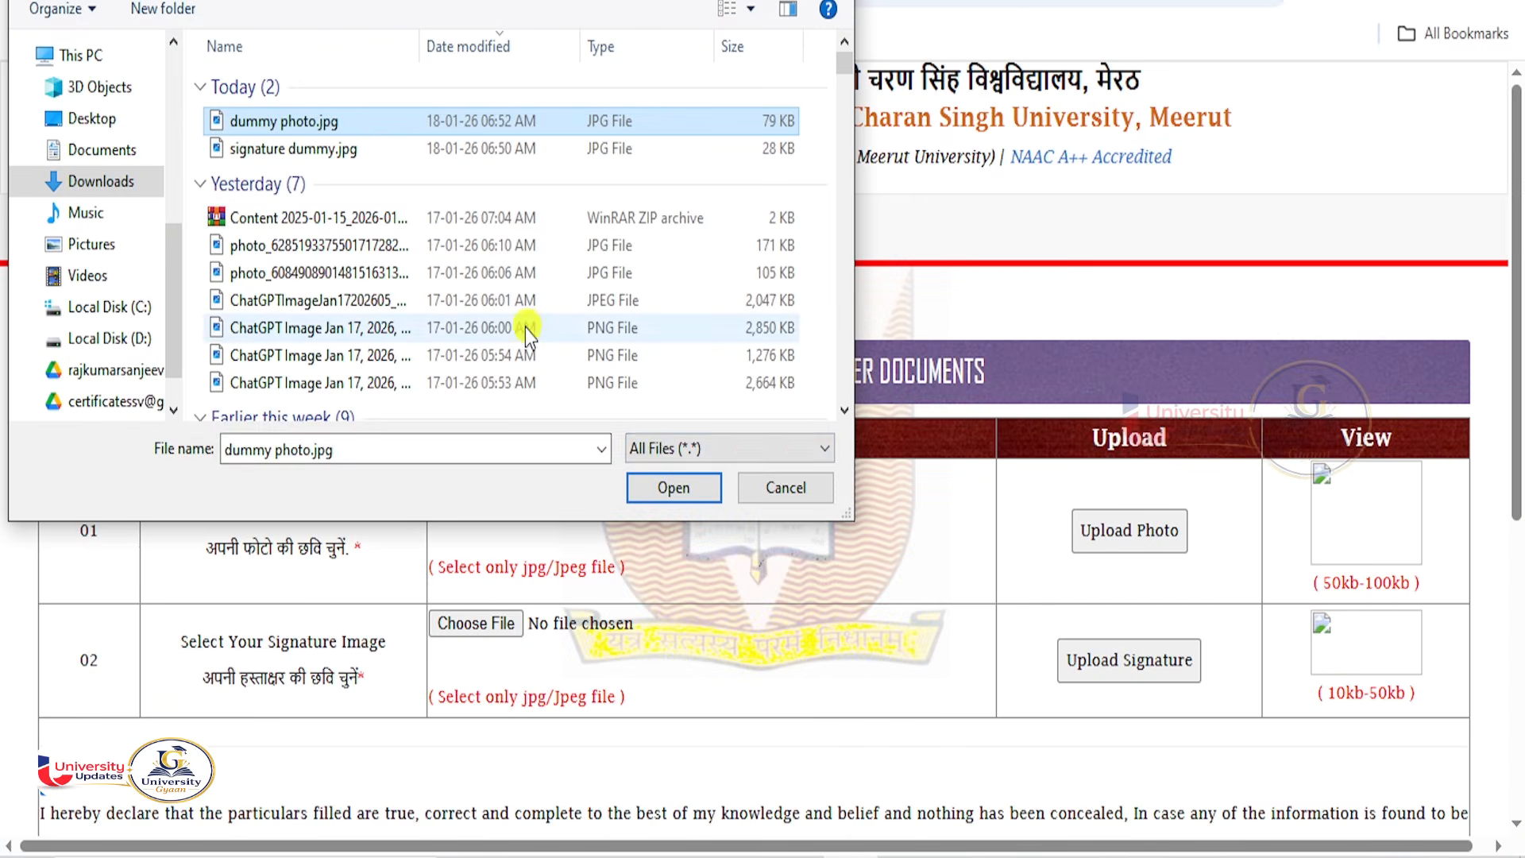
Attach the edited dummy photo and upload signature dummy.jpg as the signature.
{"action": "left_click", "coordinate": [679, 481]}
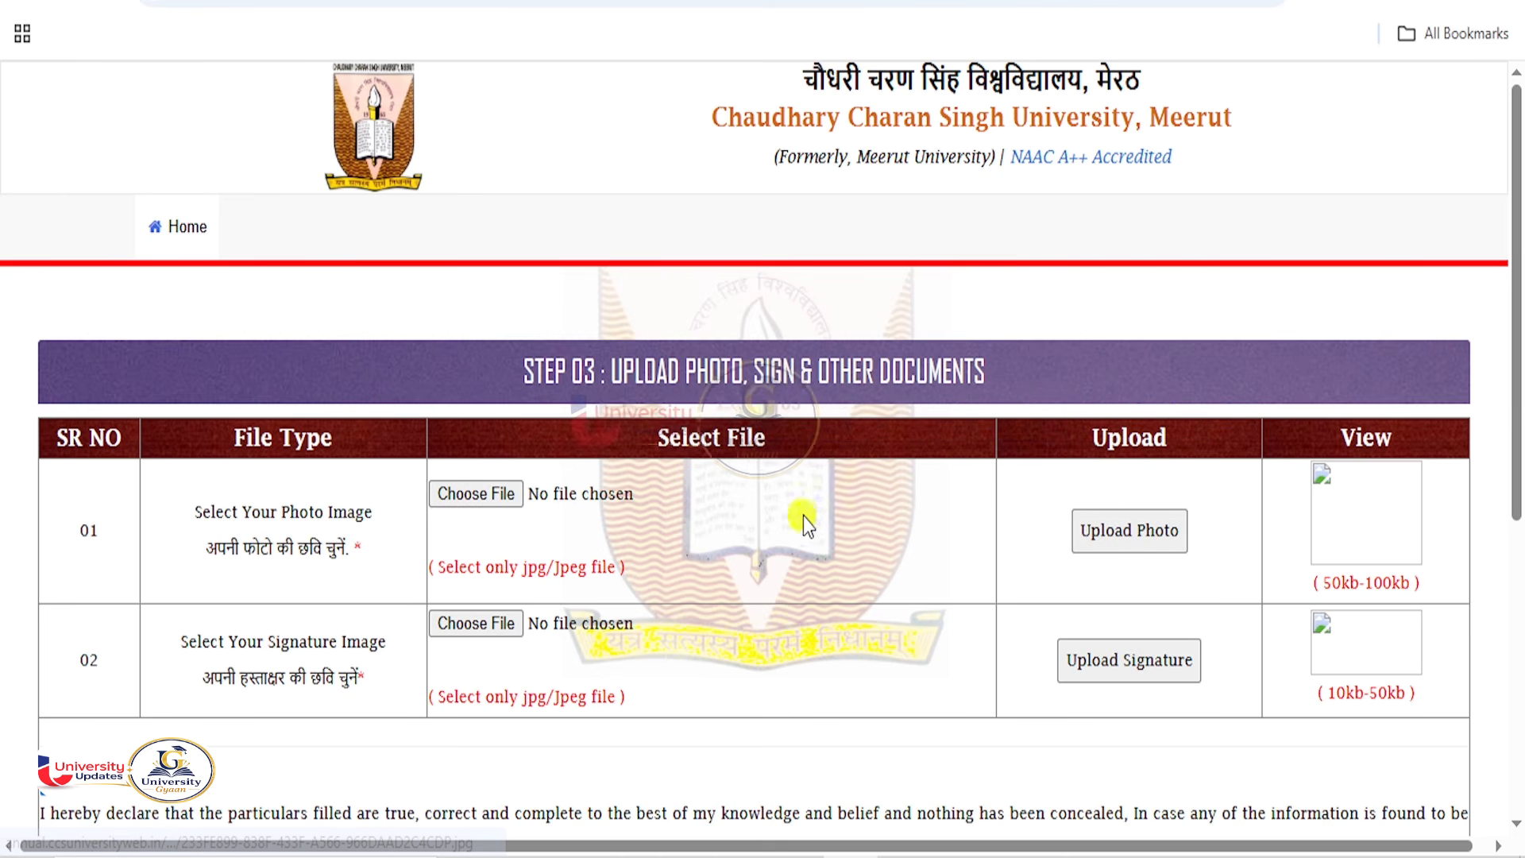
{"action": "scroll", "coordinate": [802, 544], "scroll_direction": "down", "scroll_amount": 2}
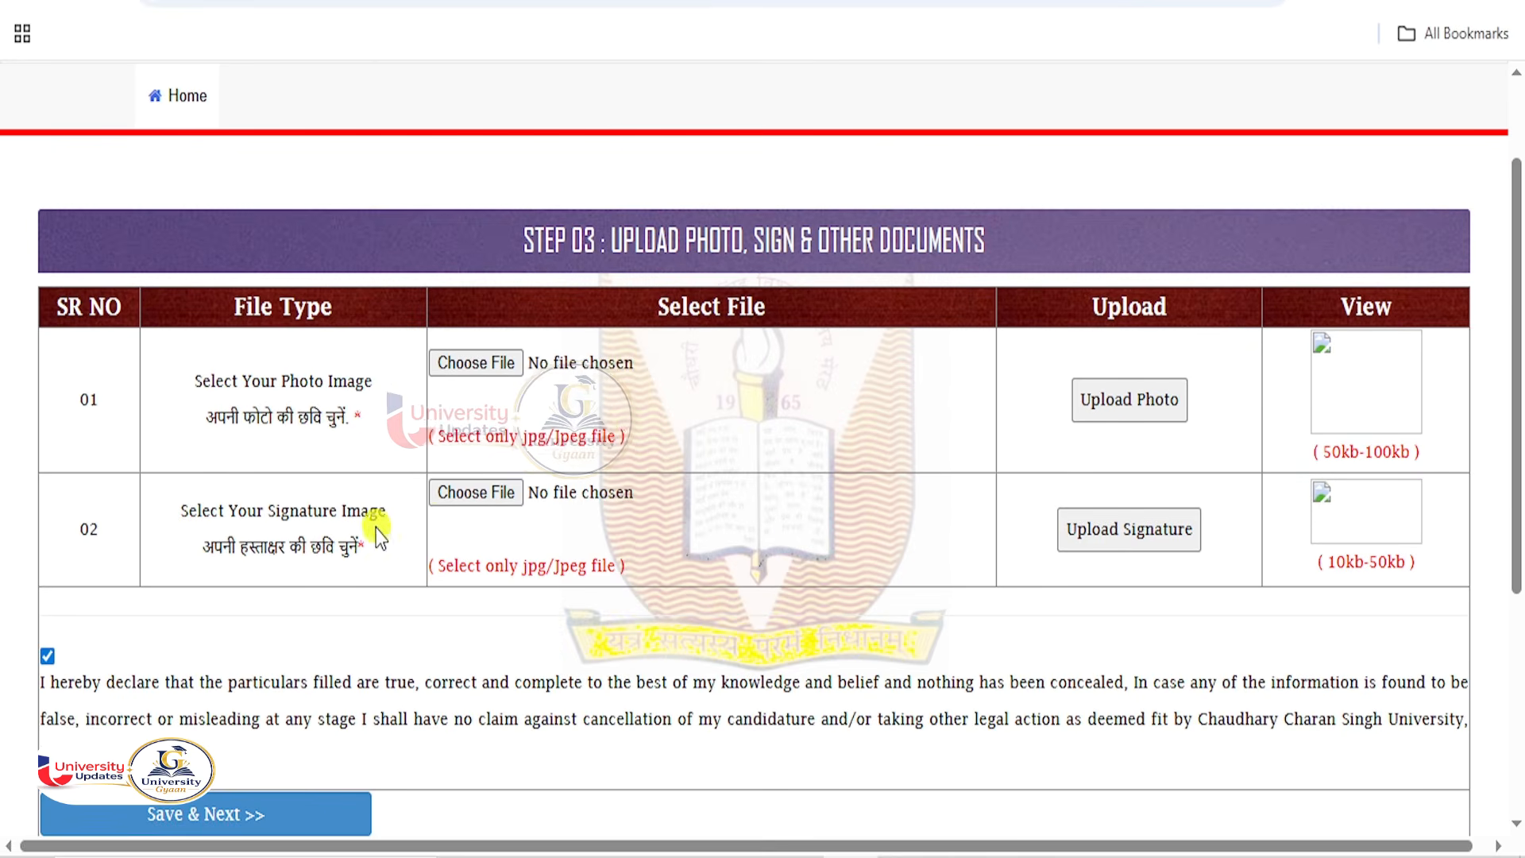
{"action": "left_click", "coordinate": [479, 498]}
{"action": "left_click", "coordinate": [284, 151]}
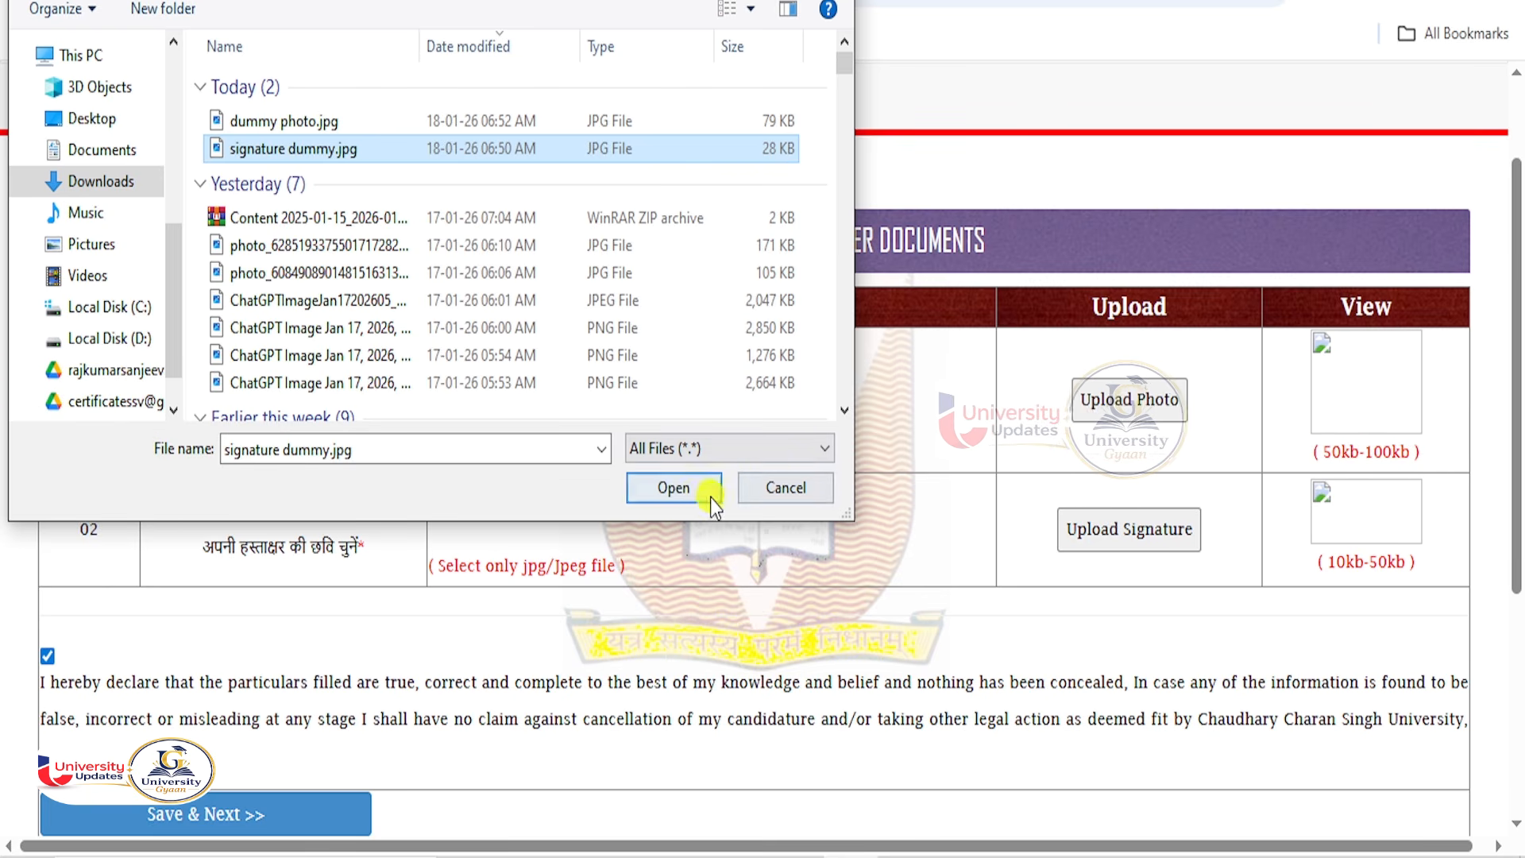
{"action": "left_click", "coordinate": [674, 488]}
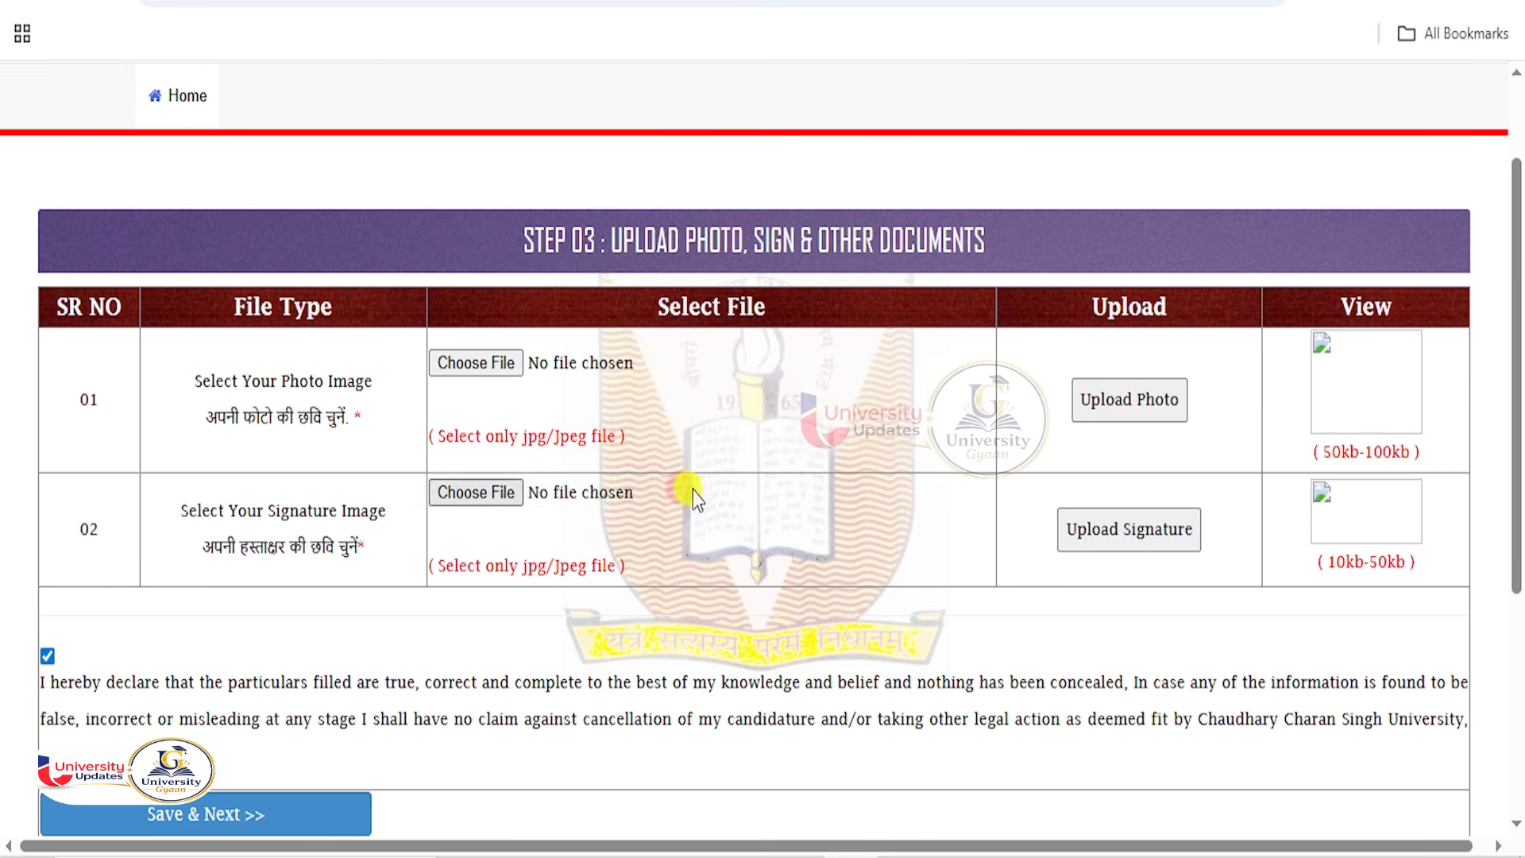
{"action": "left_click", "coordinate": [1133, 534]}
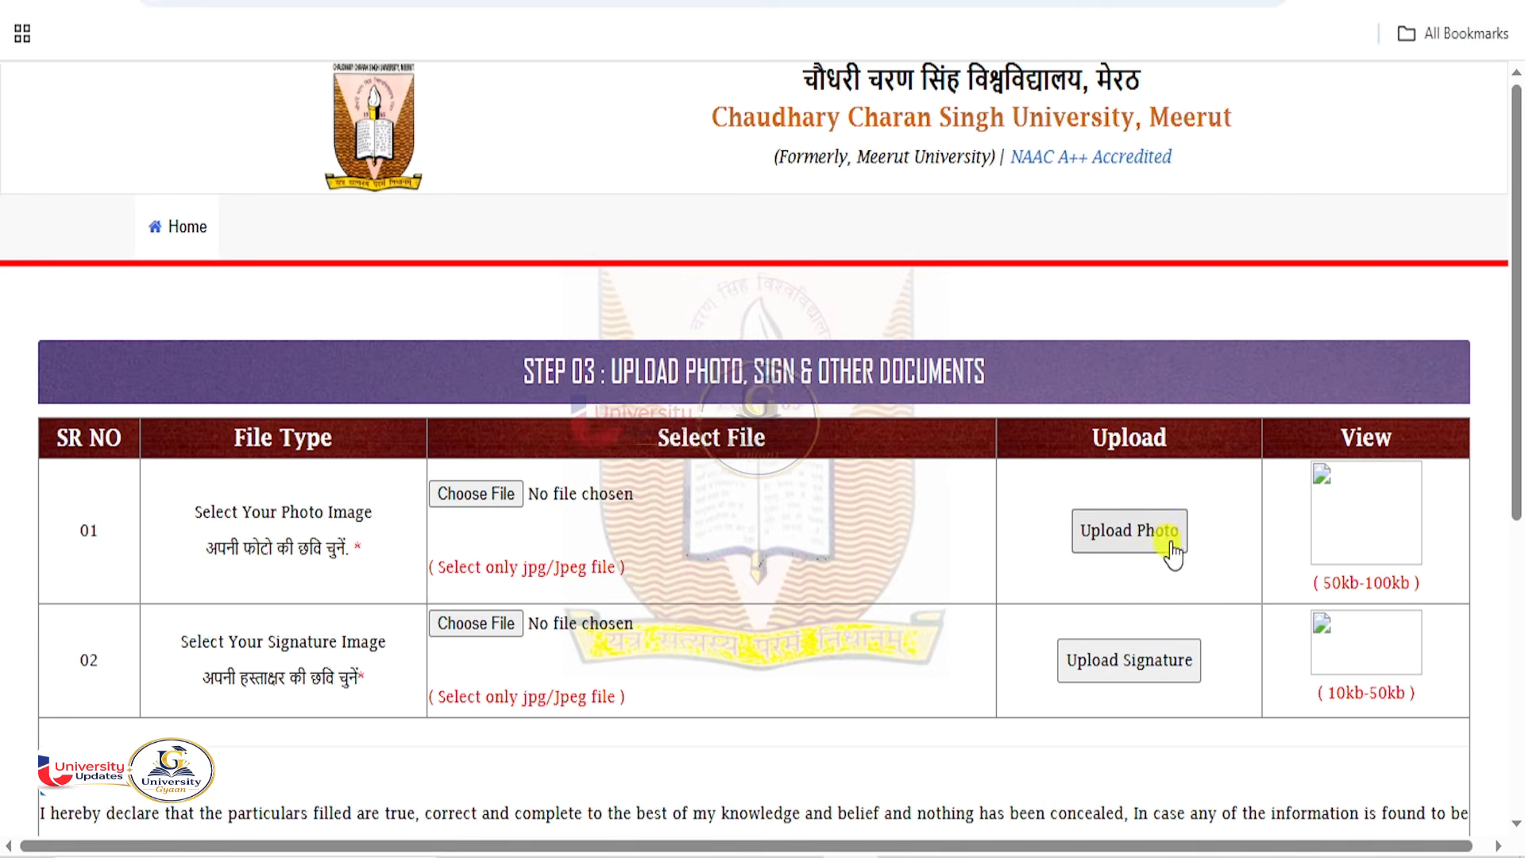
Save the upload step to reach the Fee Payment page showing 2780 + Bank Charges.
{"action": "scroll", "coordinate": [1208, 562], "scroll_direction": "down", "scroll_amount": 5}
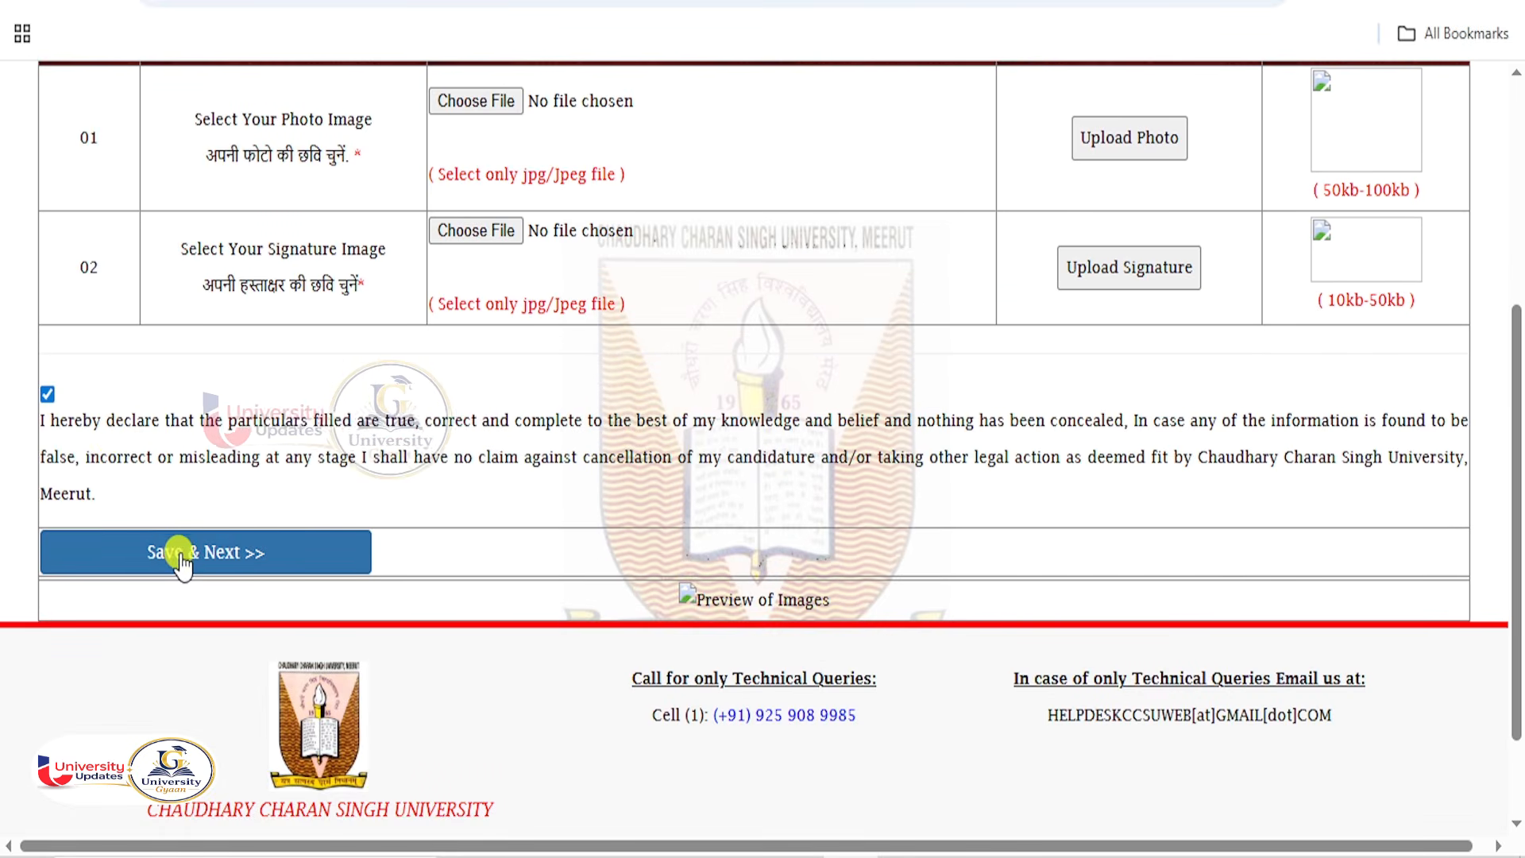
{"action": "left_click", "coordinate": [182, 554]}
{"action": "scroll", "coordinate": [719, 572], "scroll_direction": "down", "scroll_amount": 2}
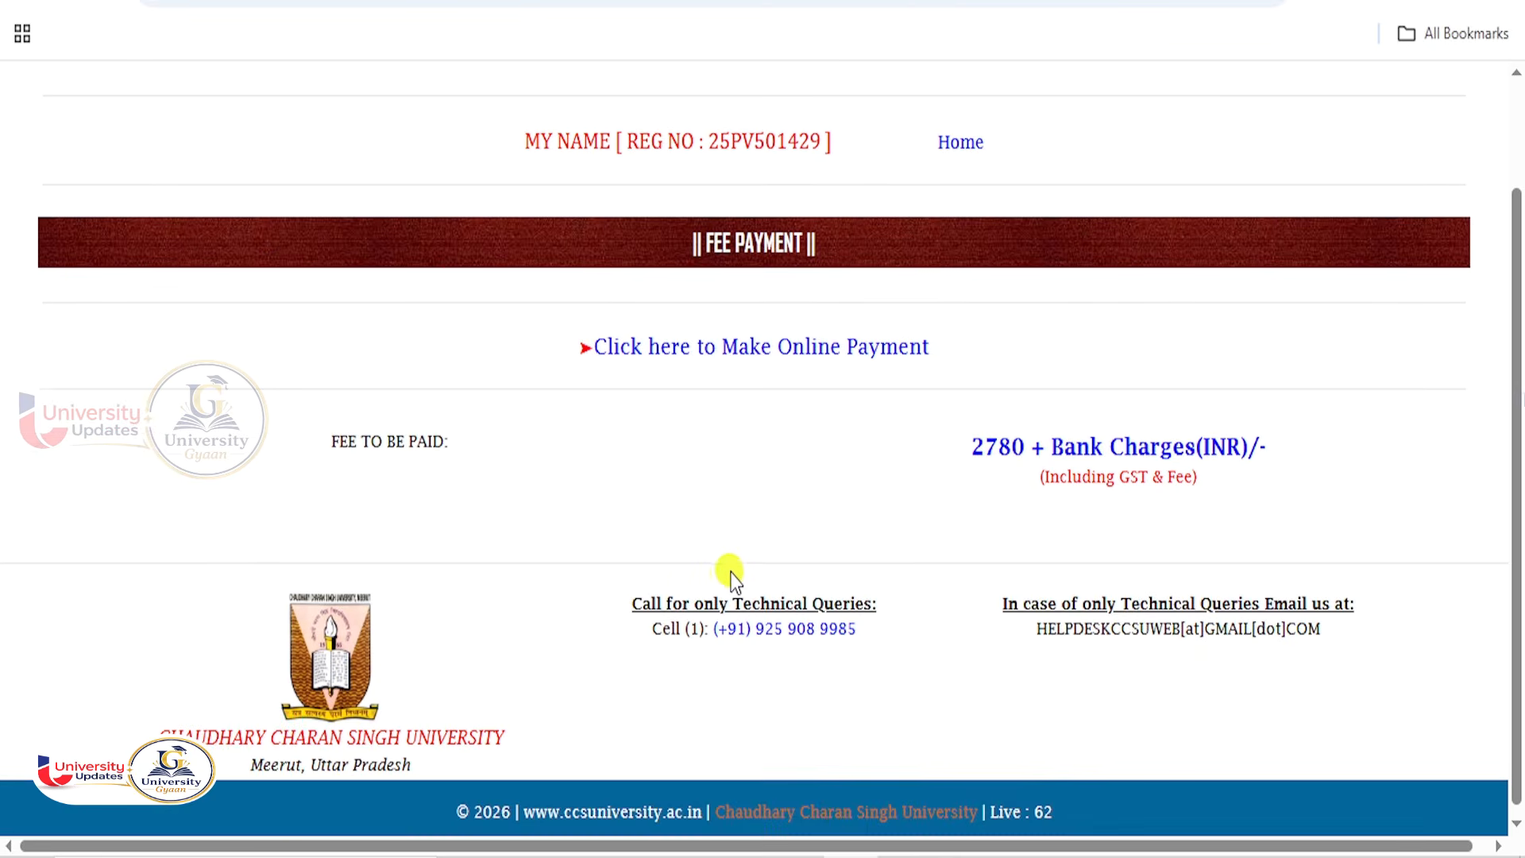
{"action": "scroll", "coordinate": [794, 556], "scroll_direction": "up", "scroll_amount": 2}
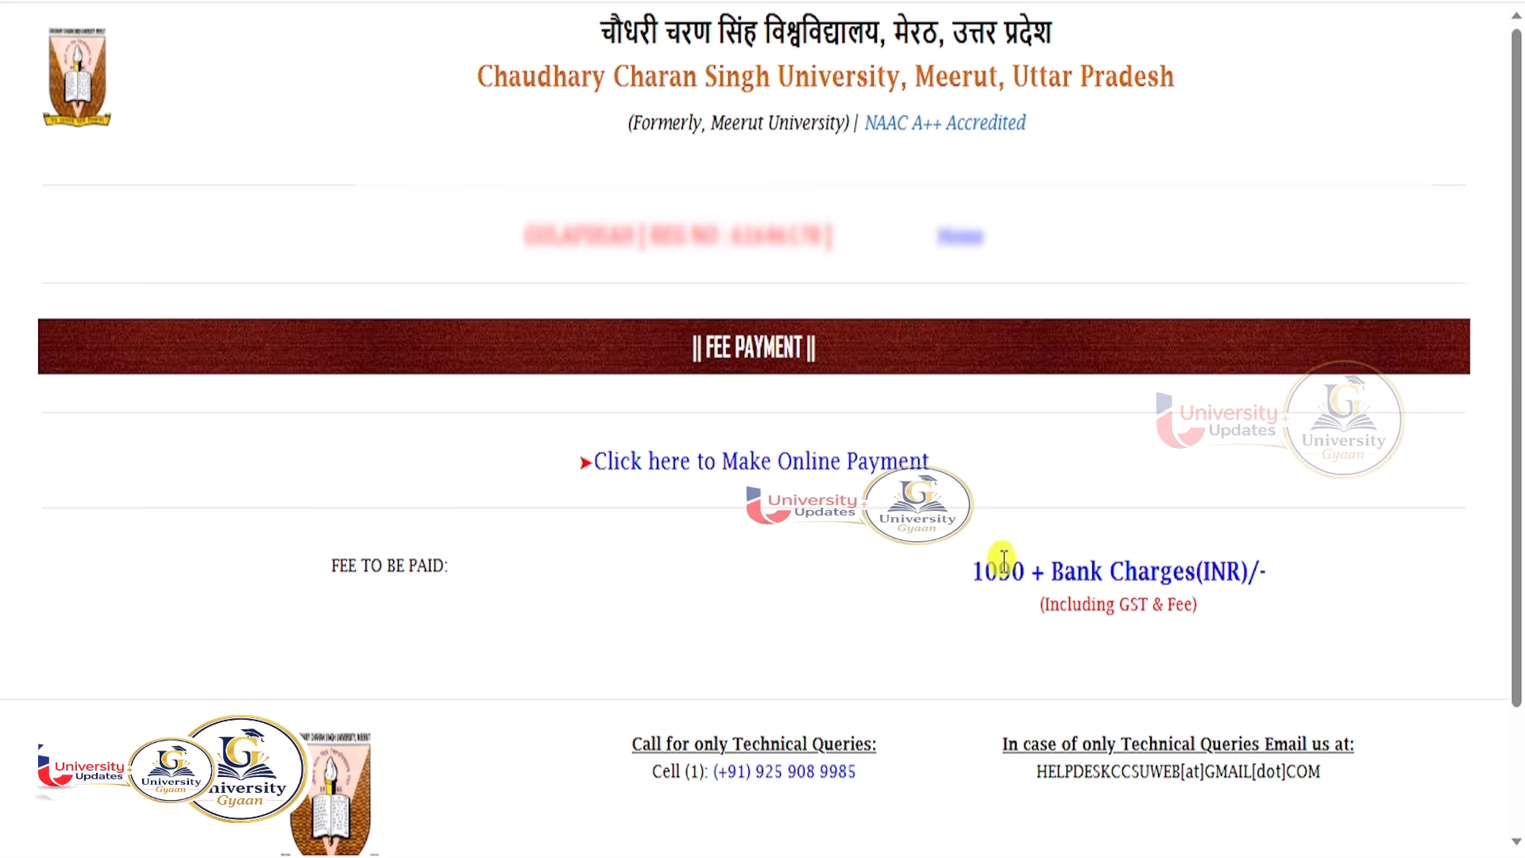
Pay the 1090.00 fee by UPI with a verified UPI ID and proceed.
{"action": "left_click", "coordinate": [806, 477]}
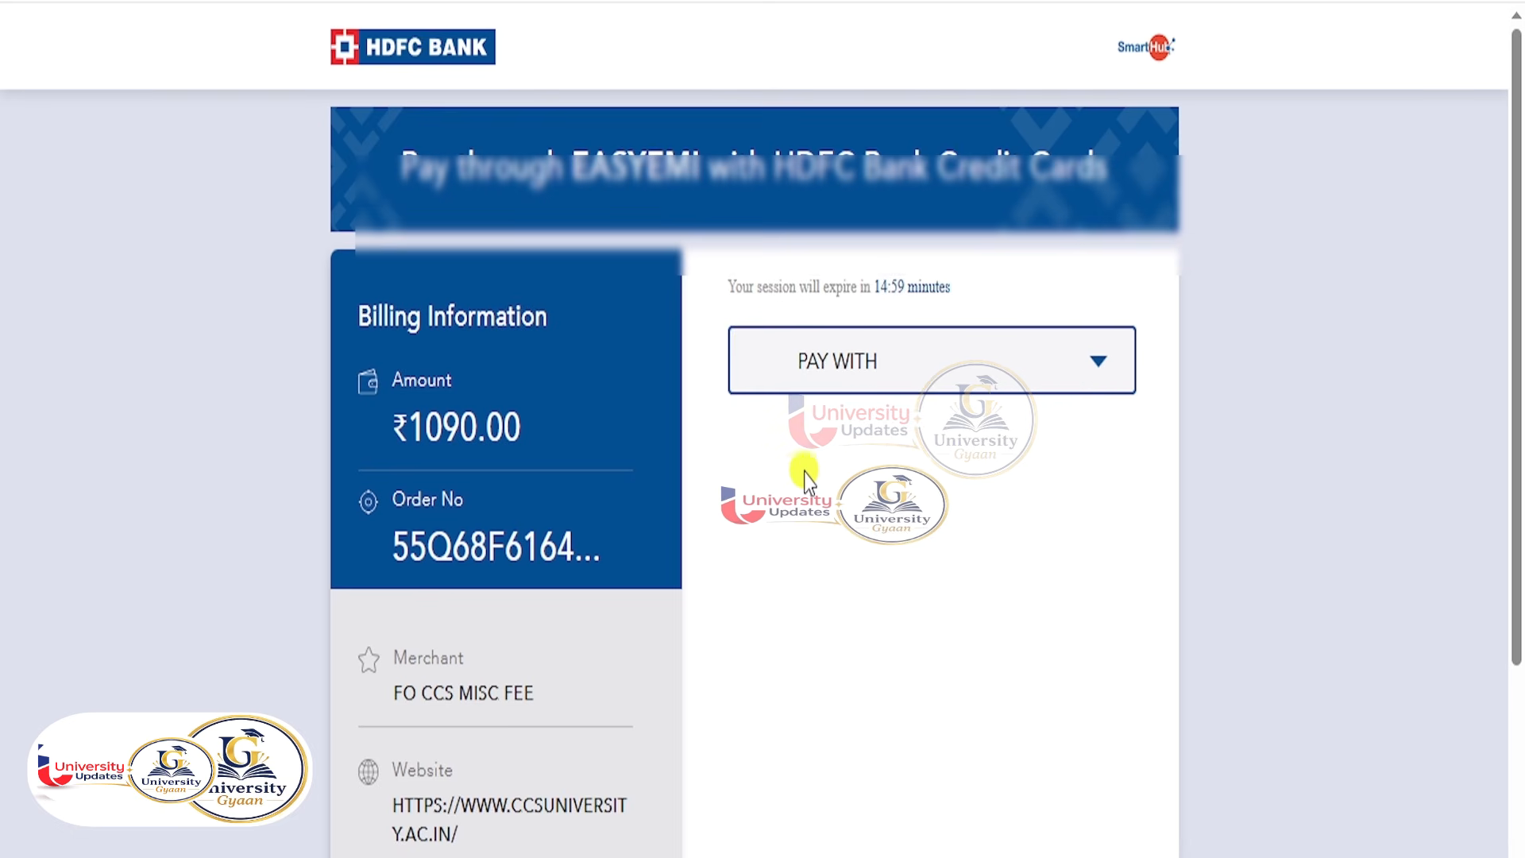
{"action": "left_click", "coordinate": [921, 378]}
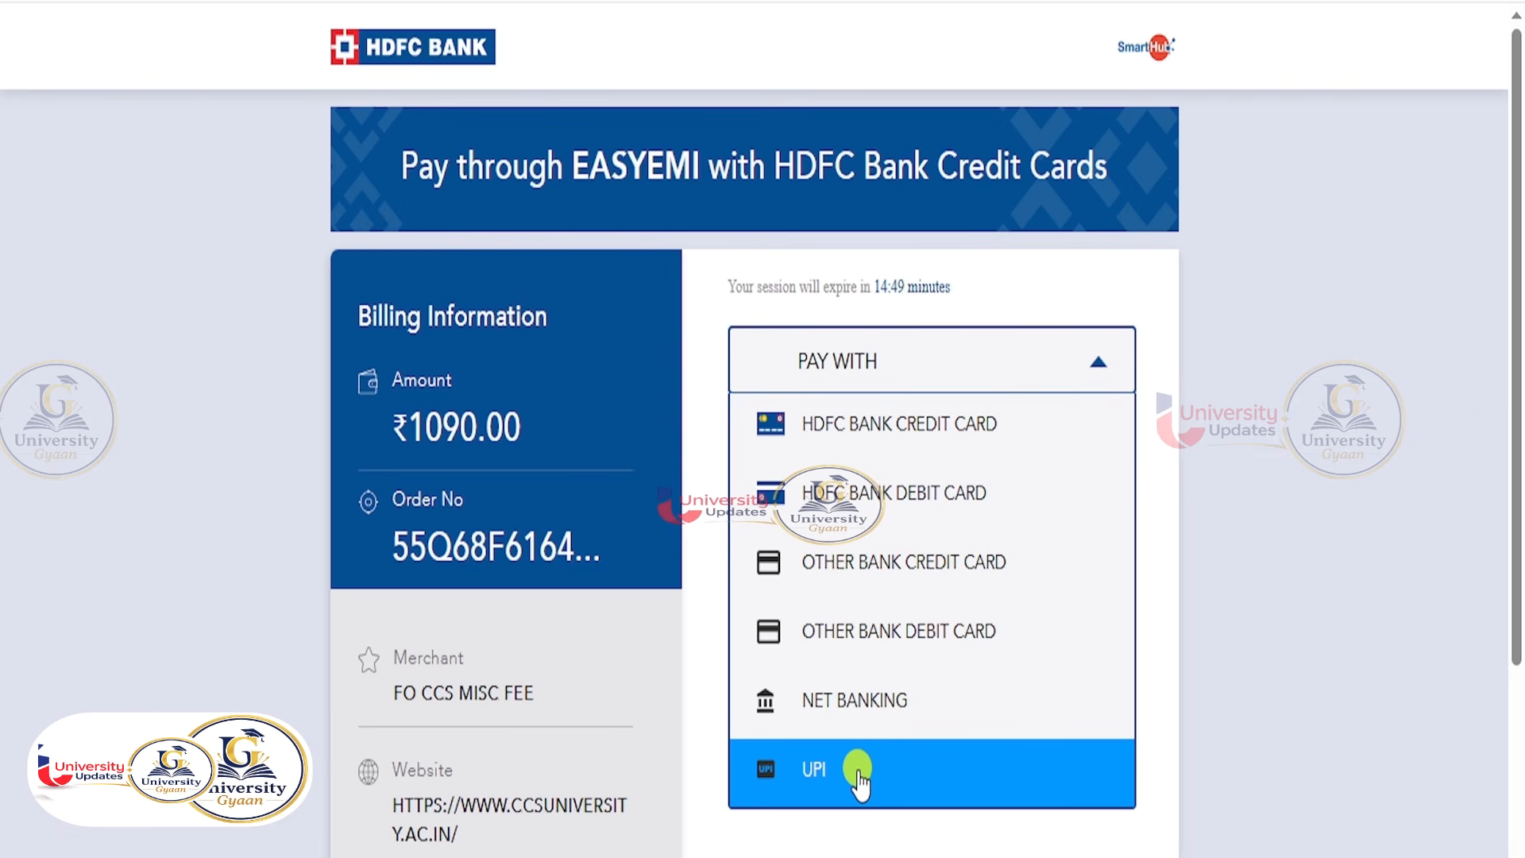
{"action": "left_click", "coordinate": [888, 751]}
{"action": "scroll", "coordinate": [1021, 622], "scroll_direction": "down", "scroll_amount": 3}
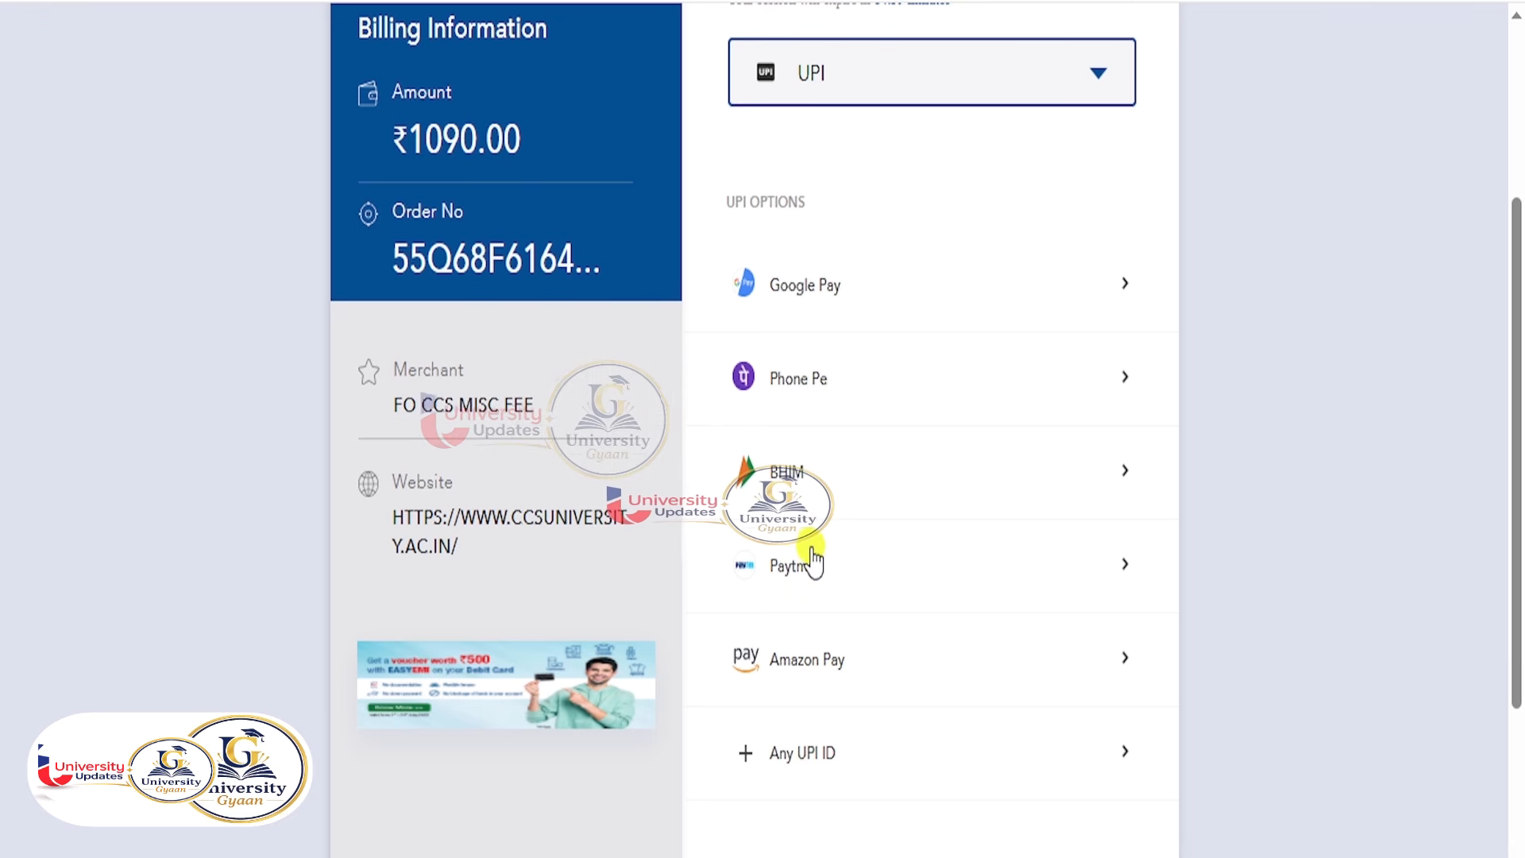
{"action": "scroll", "coordinate": [811, 560], "scroll_direction": "down", "scroll_amount": 3}
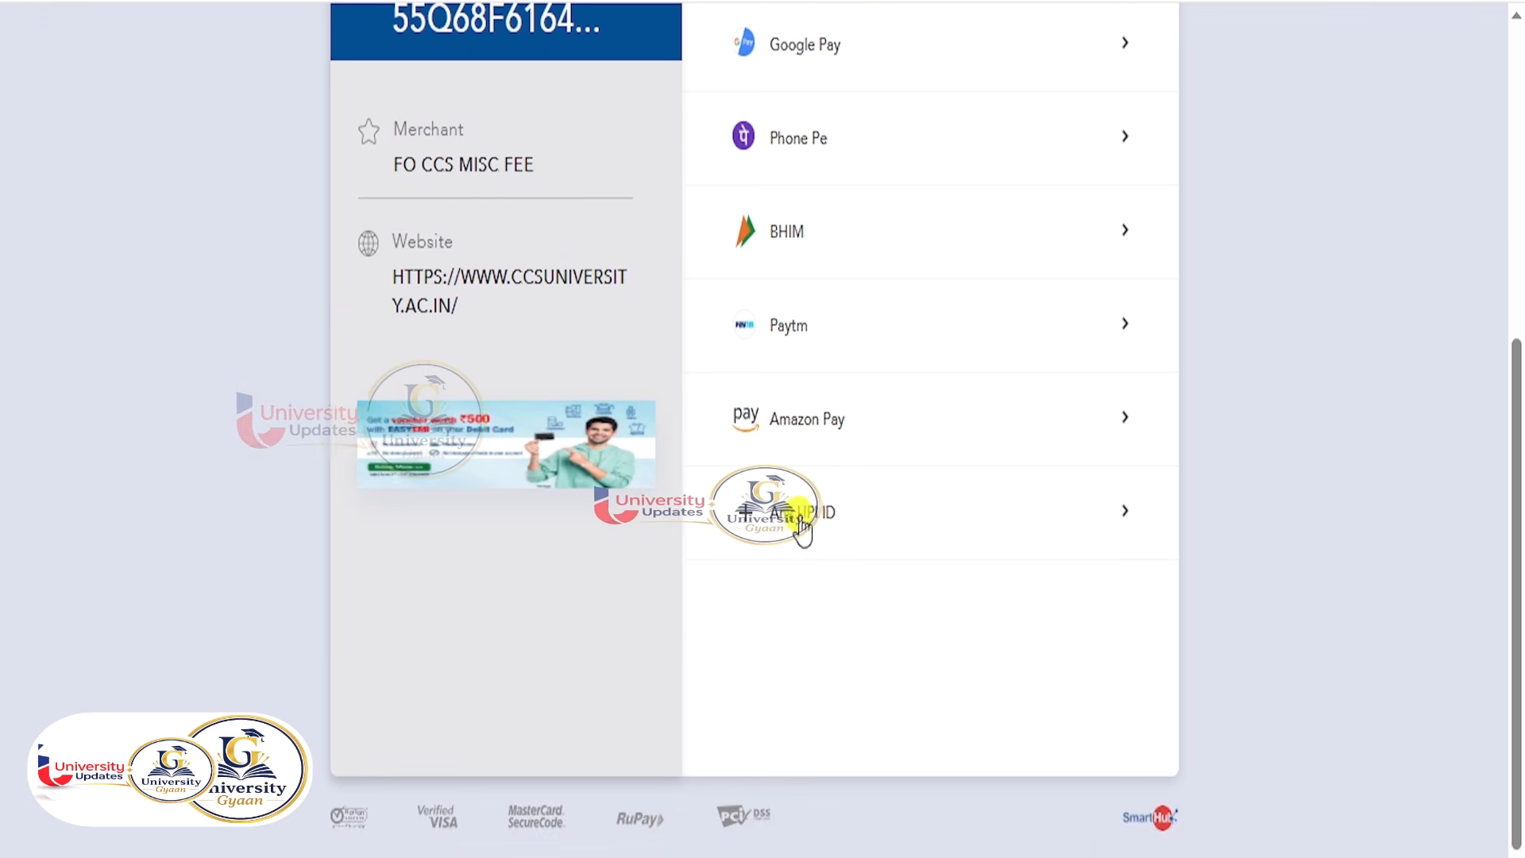
{"action": "left_click", "coordinate": [750, 526]}
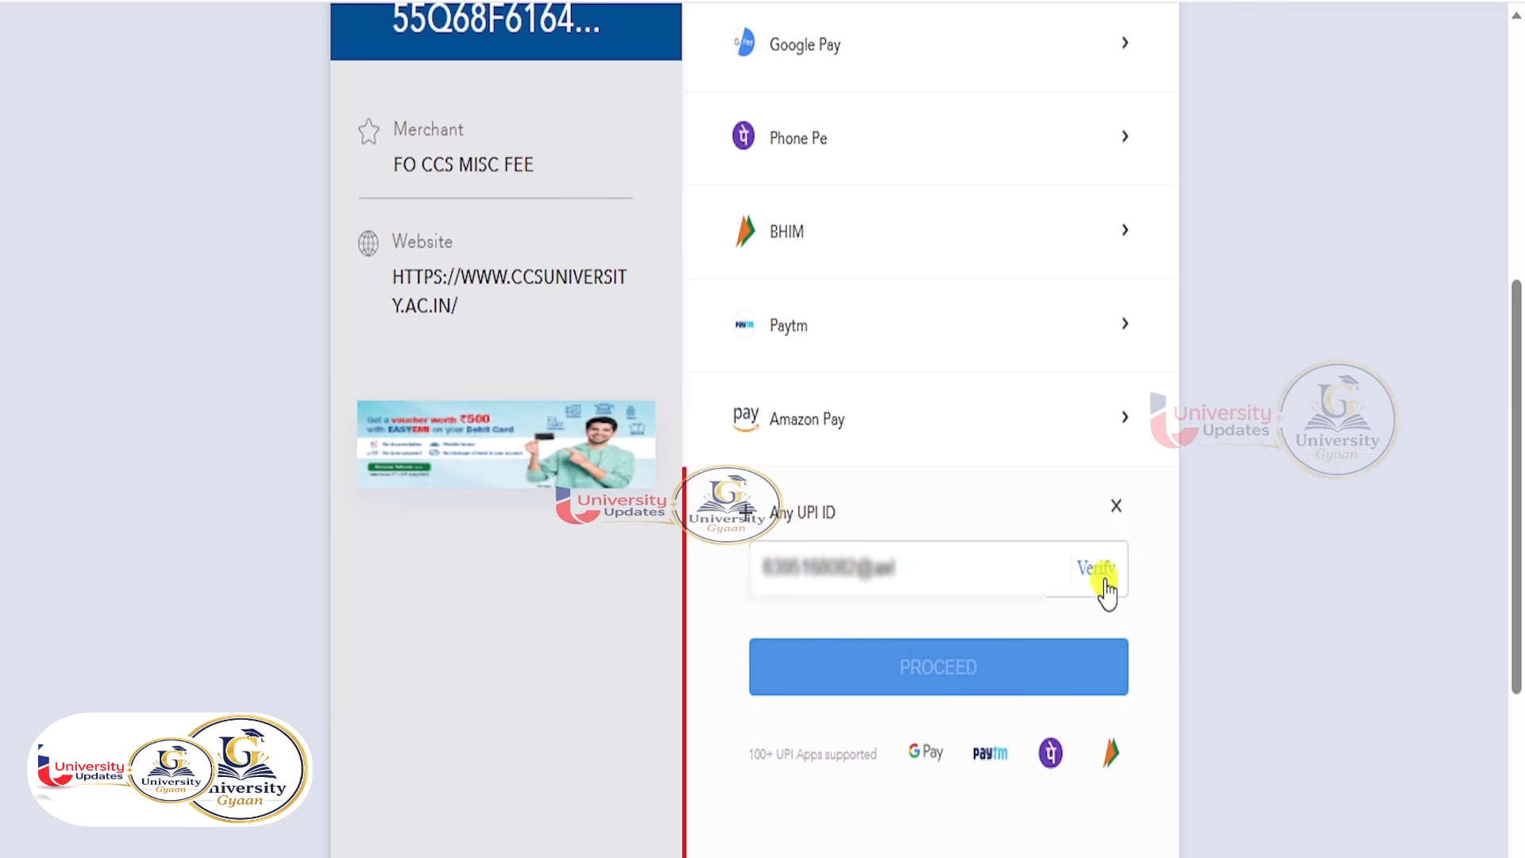
{"action": "left_click", "coordinate": [1100, 582]}
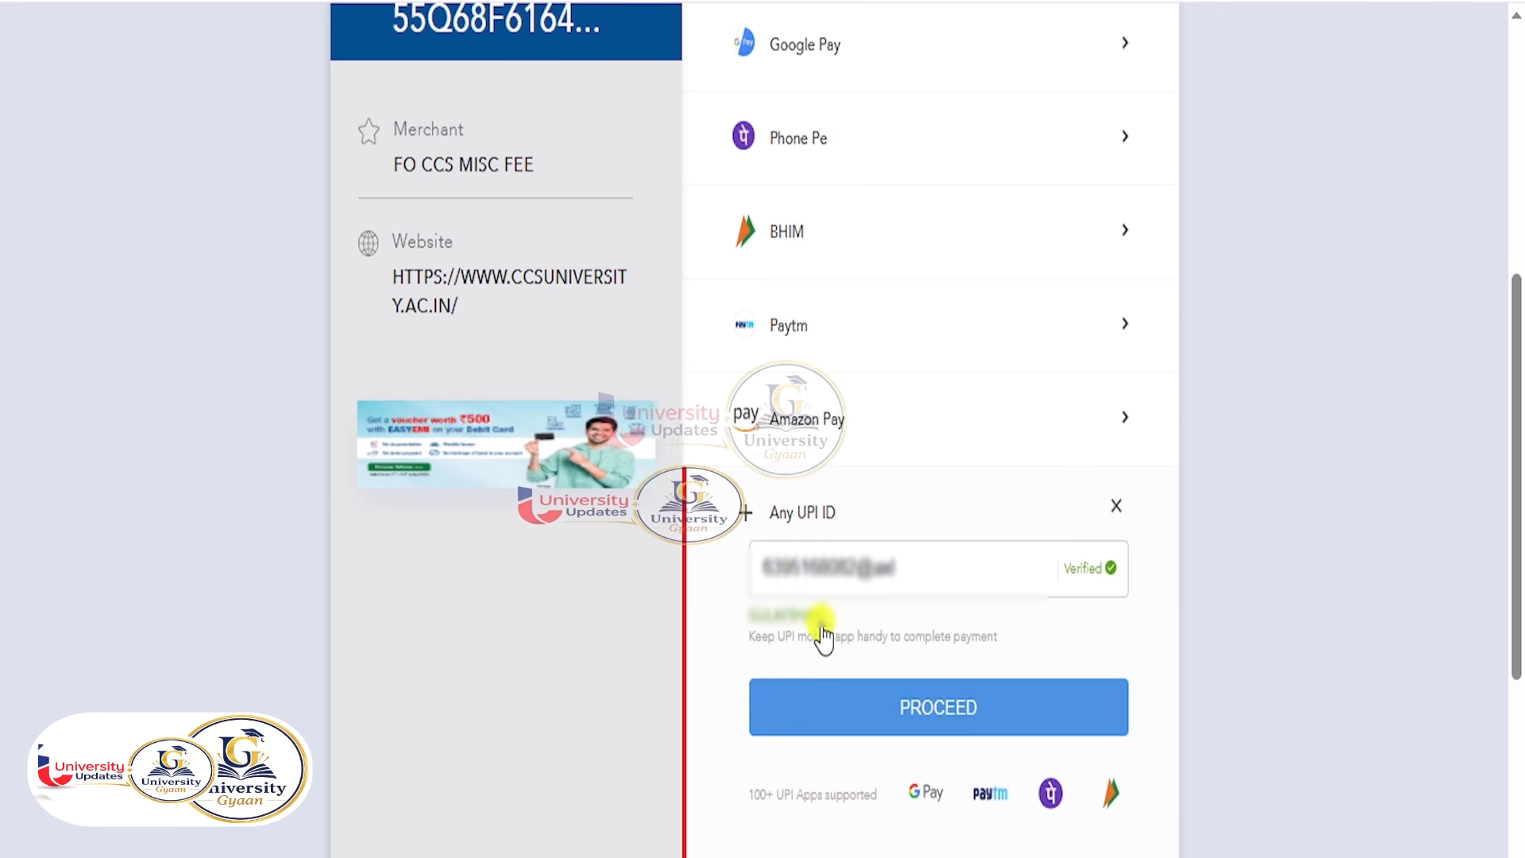
{"action": "left_click", "coordinate": [926, 708]}
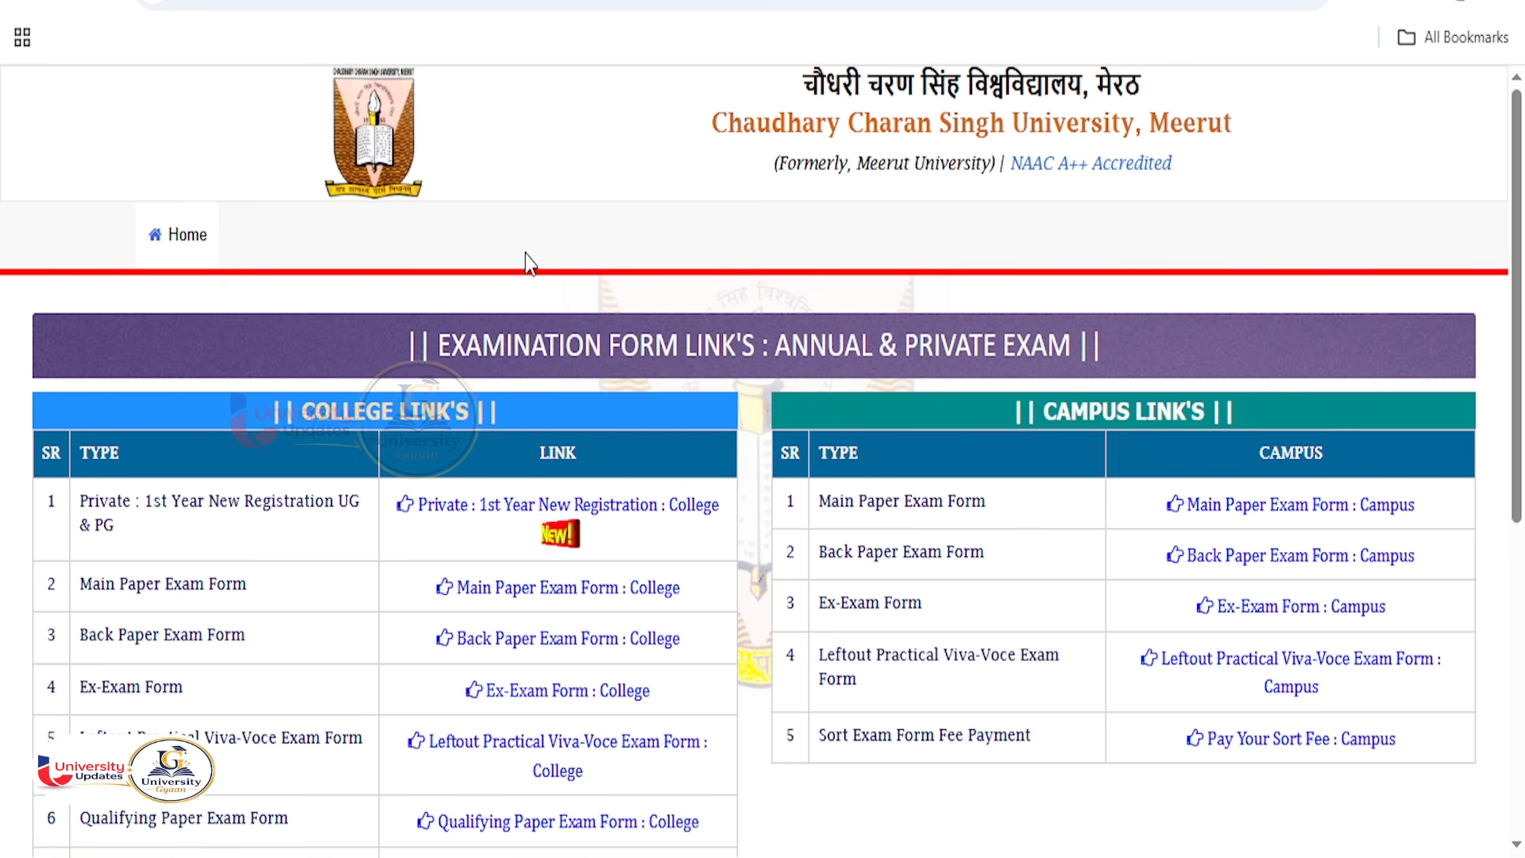
Log in via Private 1st Year Registration as an Already Registered Student: College, entering the shown captcha.
{"action": "left_click", "coordinate": [521, 508]}
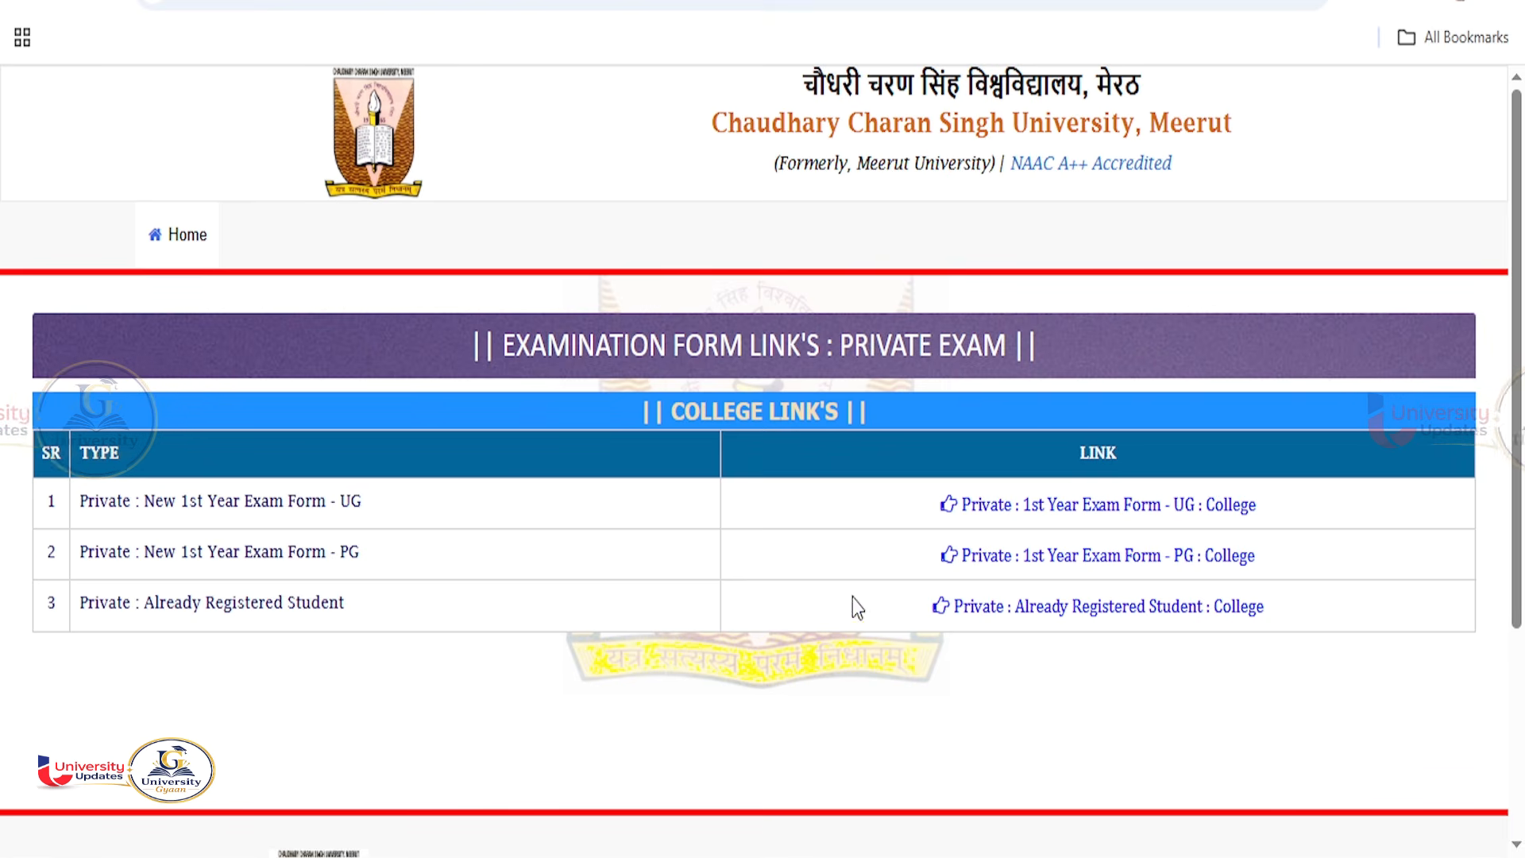
{"action": "left_click", "coordinate": [1094, 607]}
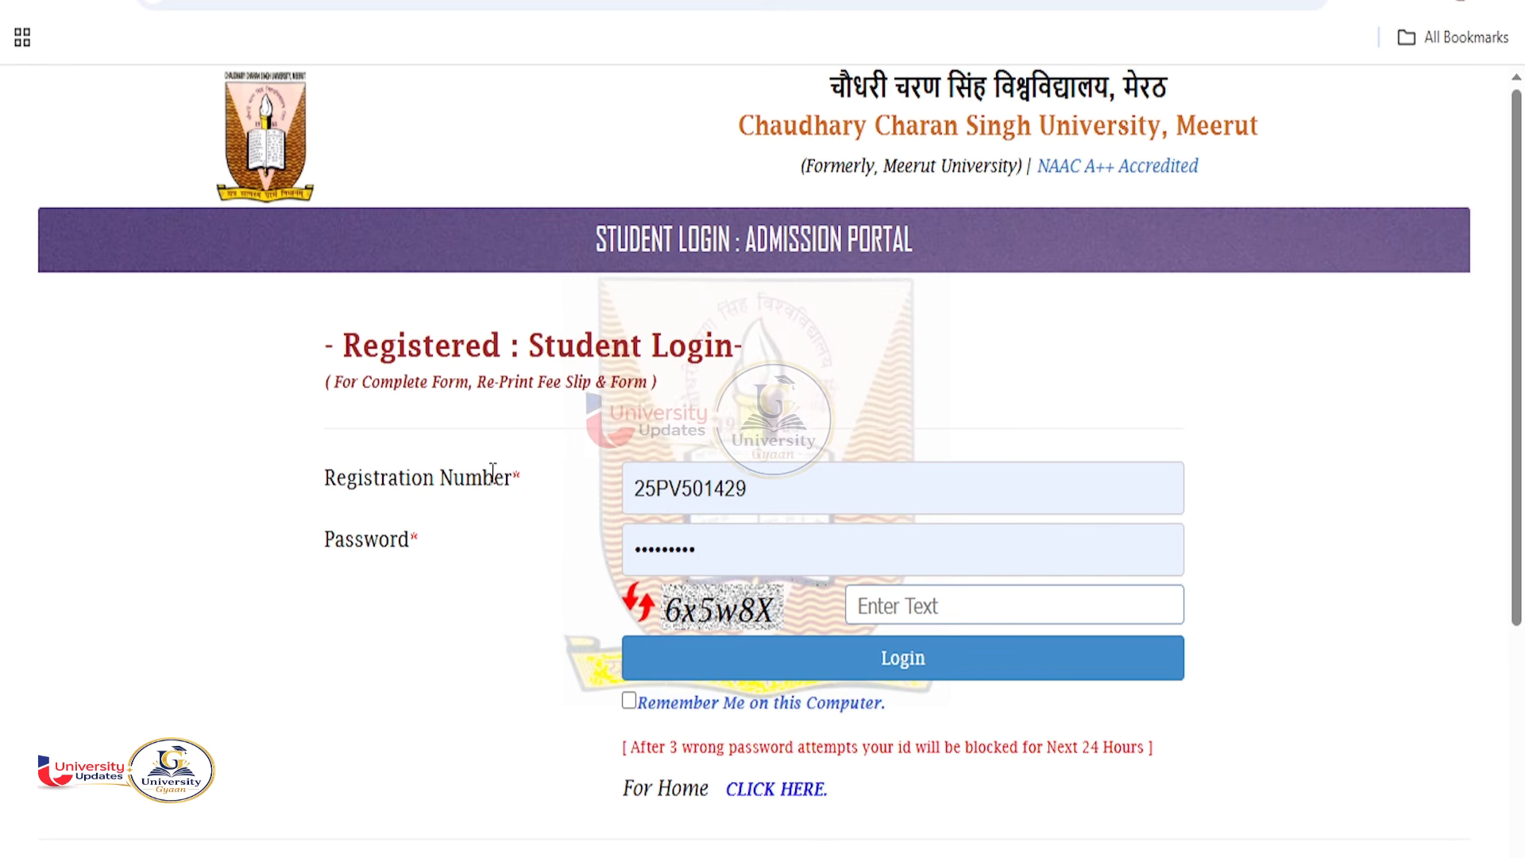
{"action": "left_click_drag", "start_coordinate": [328, 480], "coordinate": [510, 486]}
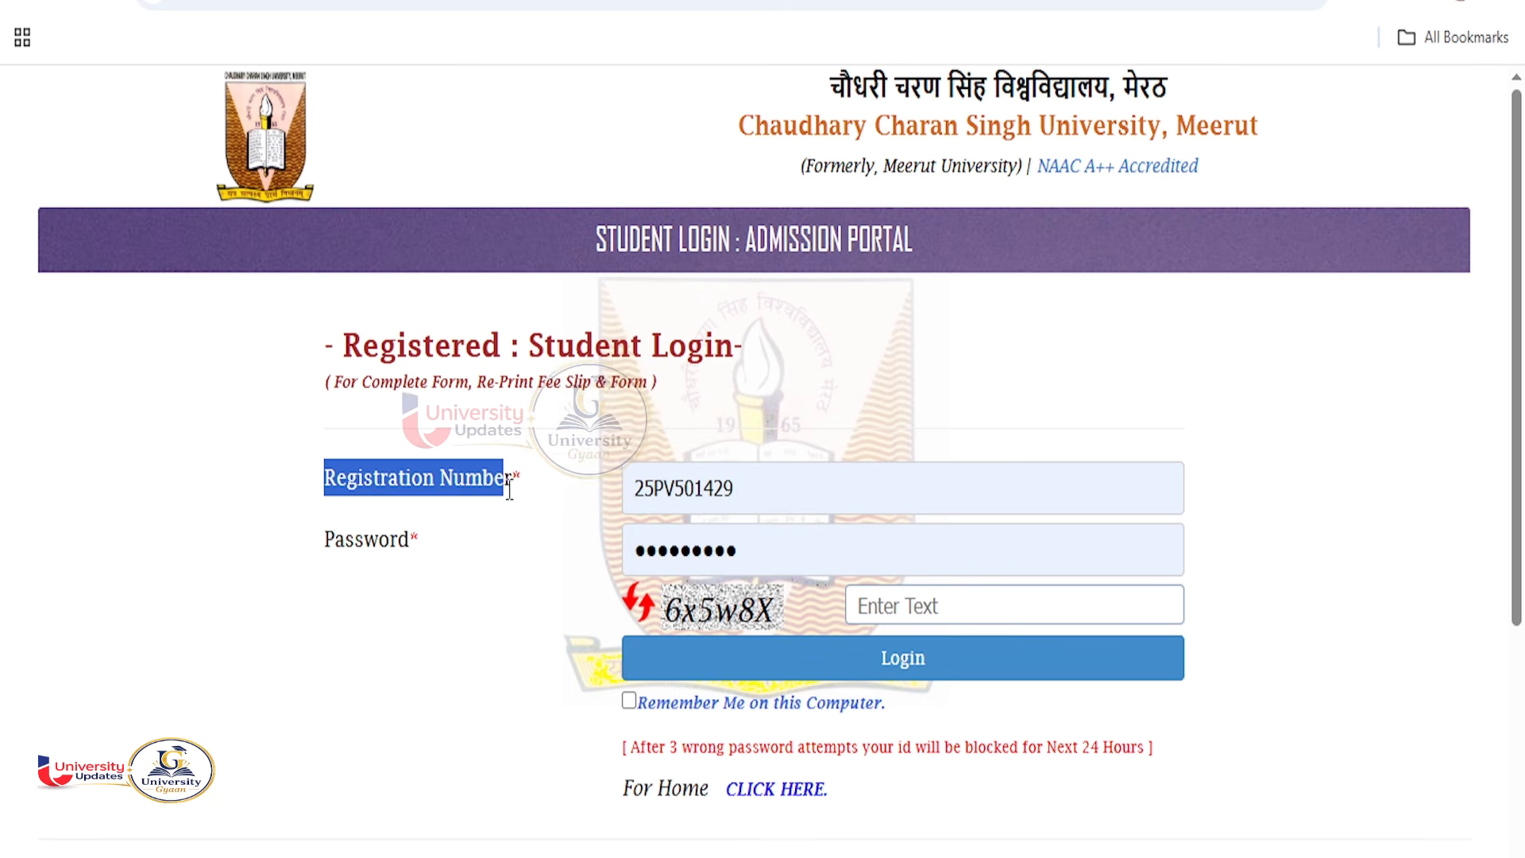
{"action": "left_click_drag", "start_coordinate": [365, 537], "coordinate": [389, 539]}
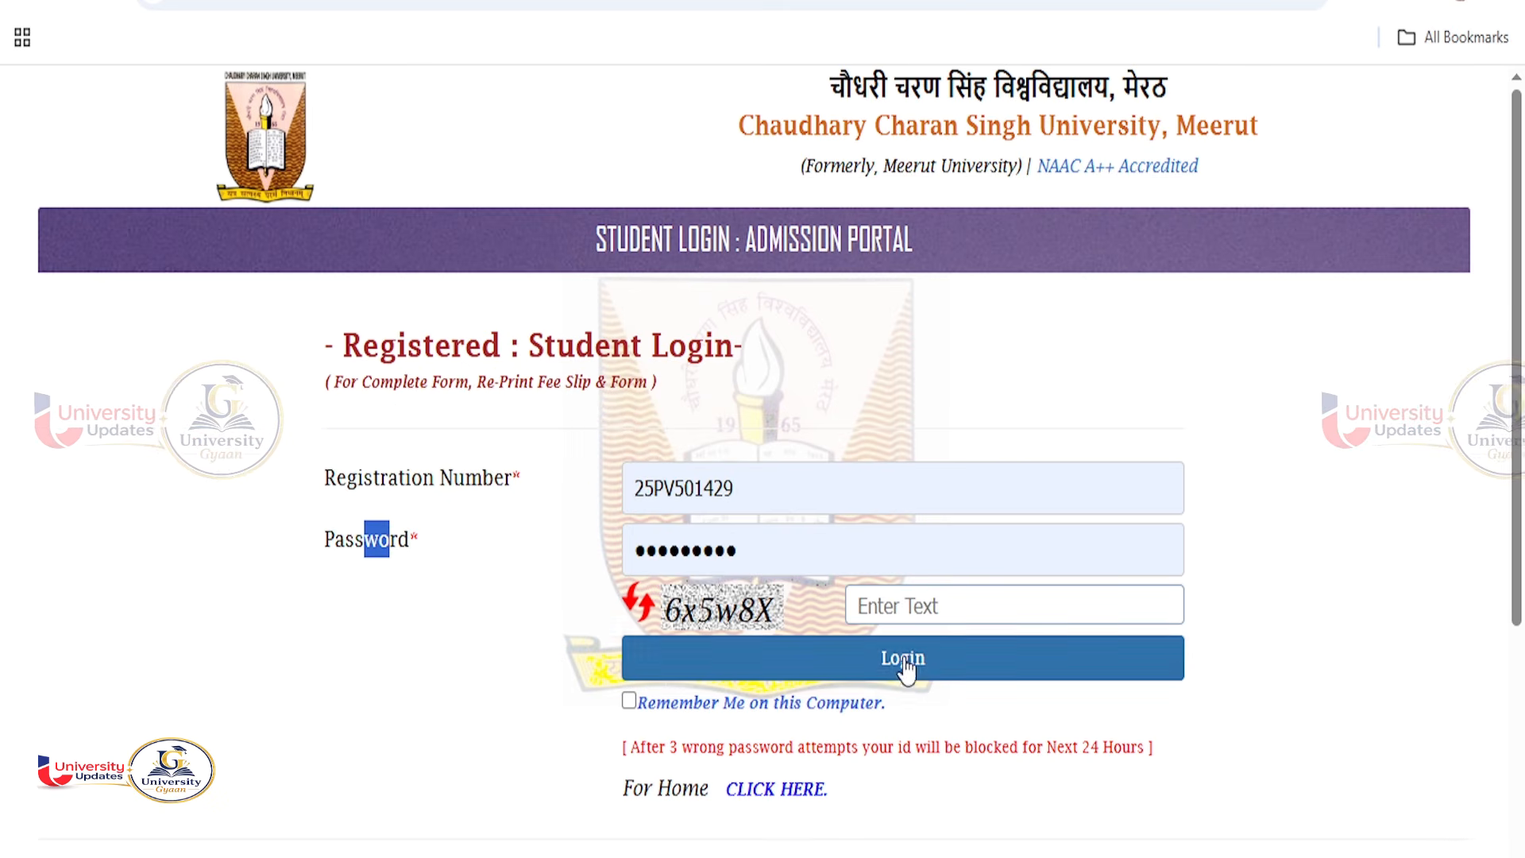
{"action": "left_click", "coordinate": [946, 606]}
{"action": "type", "text": "6x5w8X"}
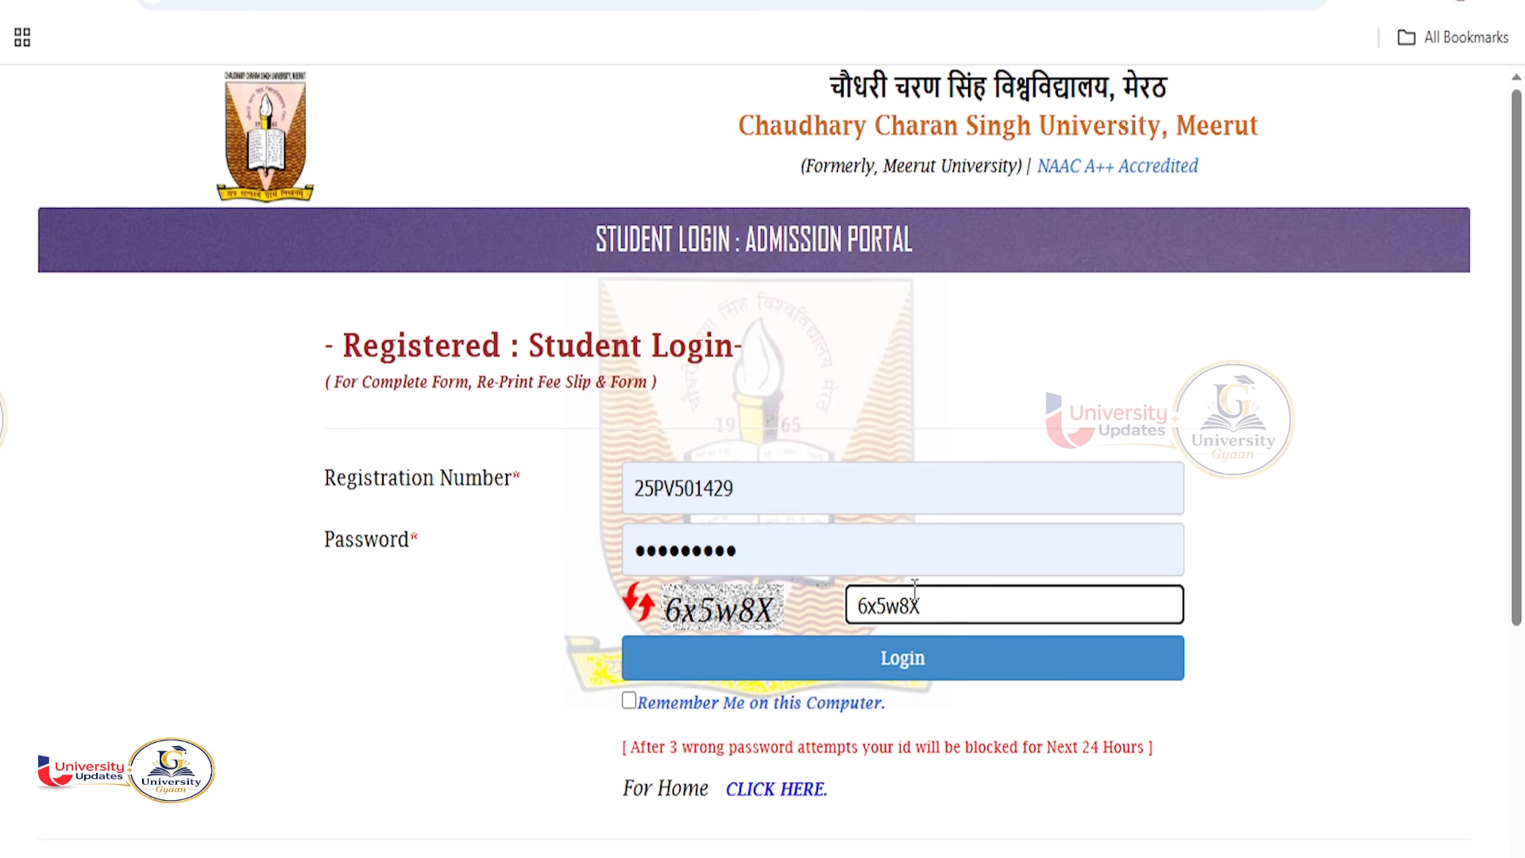
{"action": "left_click", "coordinate": [898, 656]}
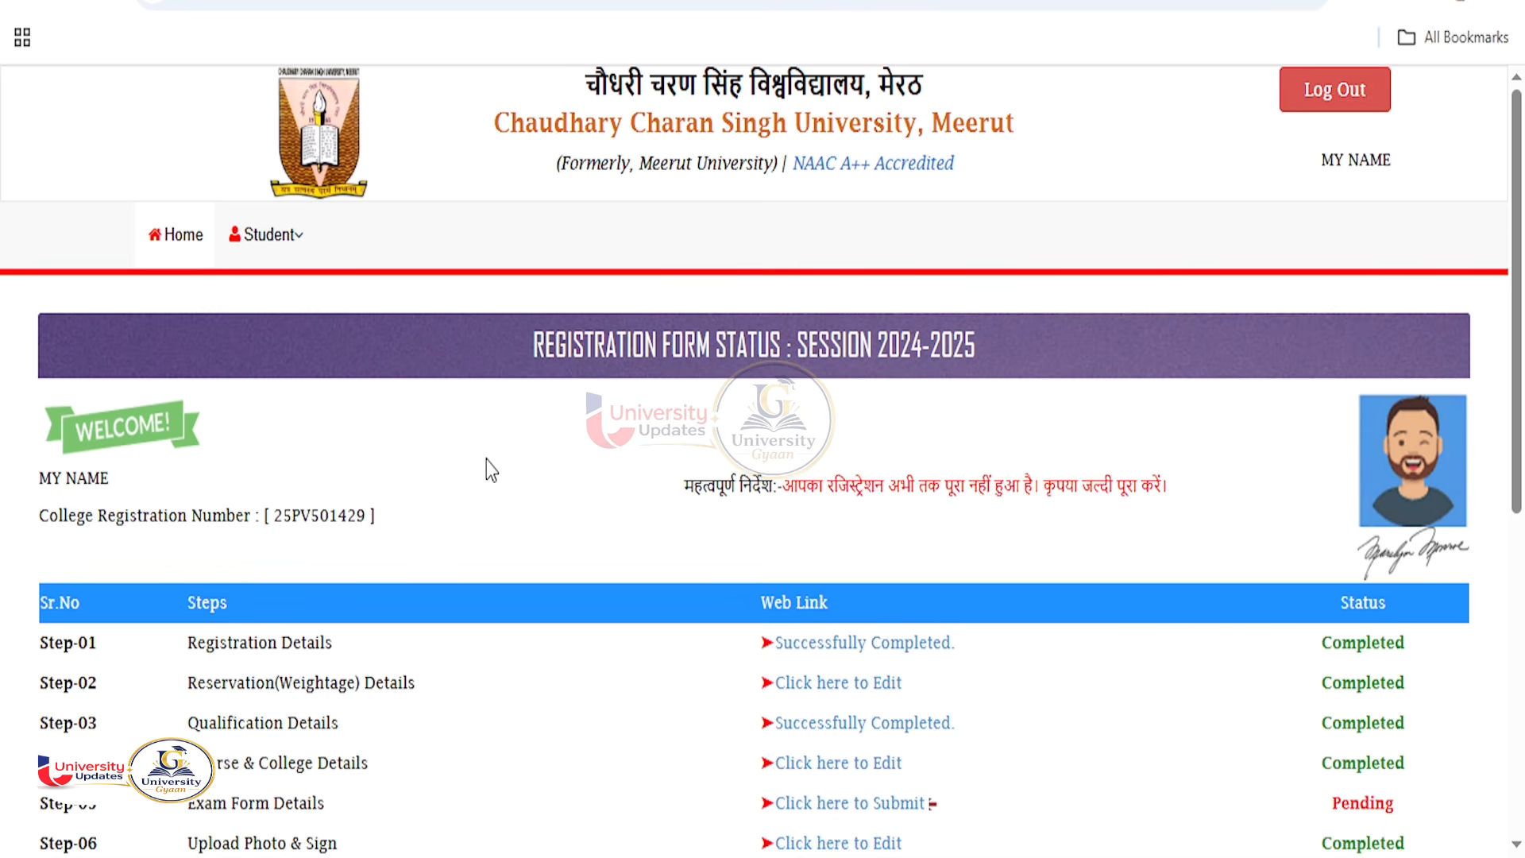
{"action": "scroll", "coordinate": [721, 475], "scroll_direction": "down", "scroll_amount": 1}
{"action": "left_click_drag", "start_coordinate": [783, 442], "coordinate": [1035, 472]}
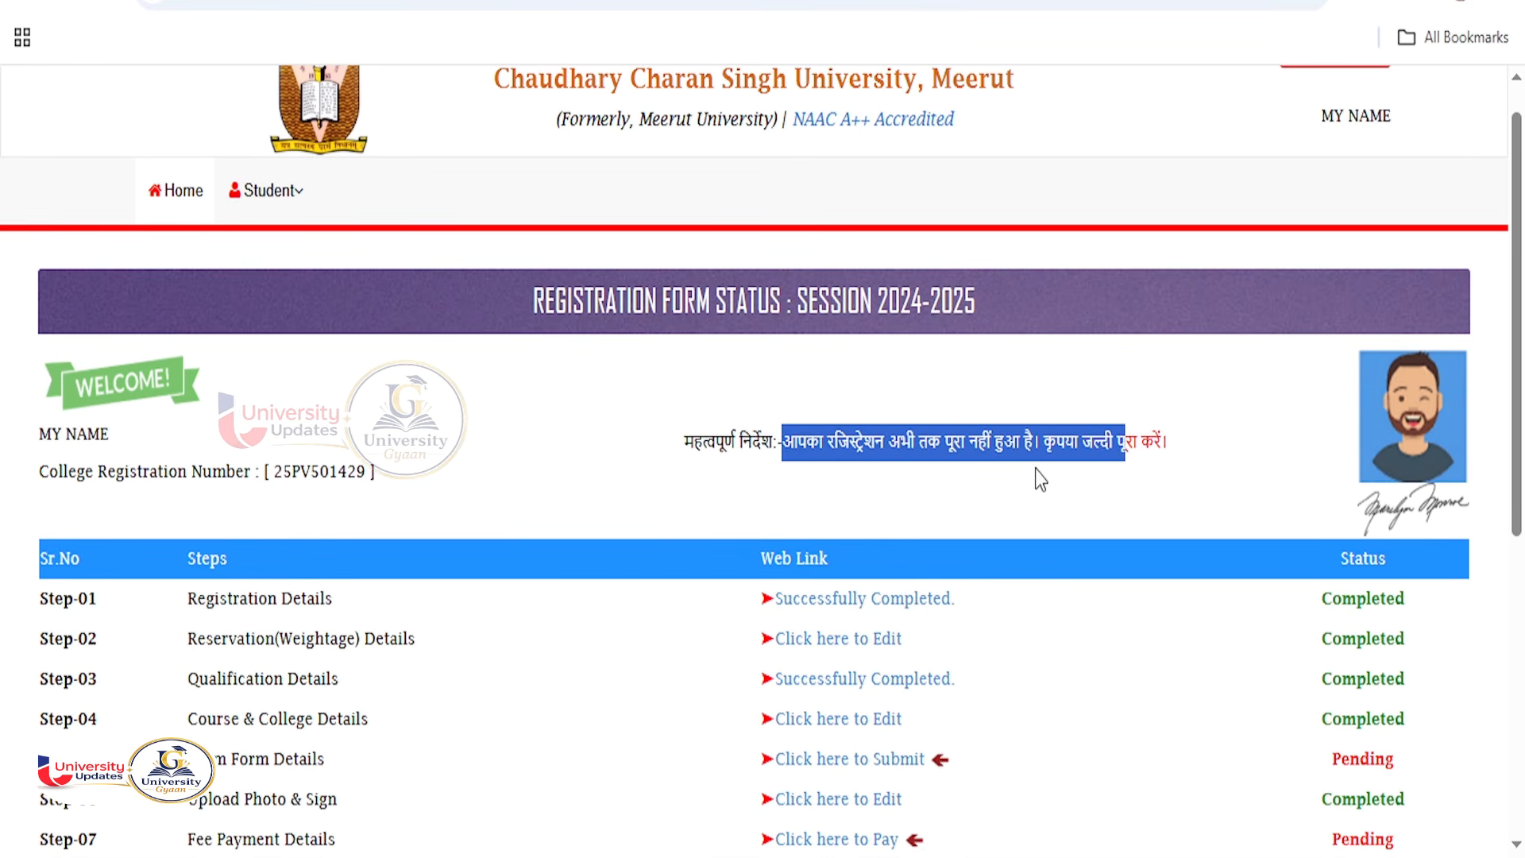
{"action": "scroll", "coordinate": [924, 586], "scroll_direction": "down", "scroll_amount": 1}
{"action": "scroll", "coordinate": [924, 588], "scroll_direction": "down", "scroll_amount": 3}
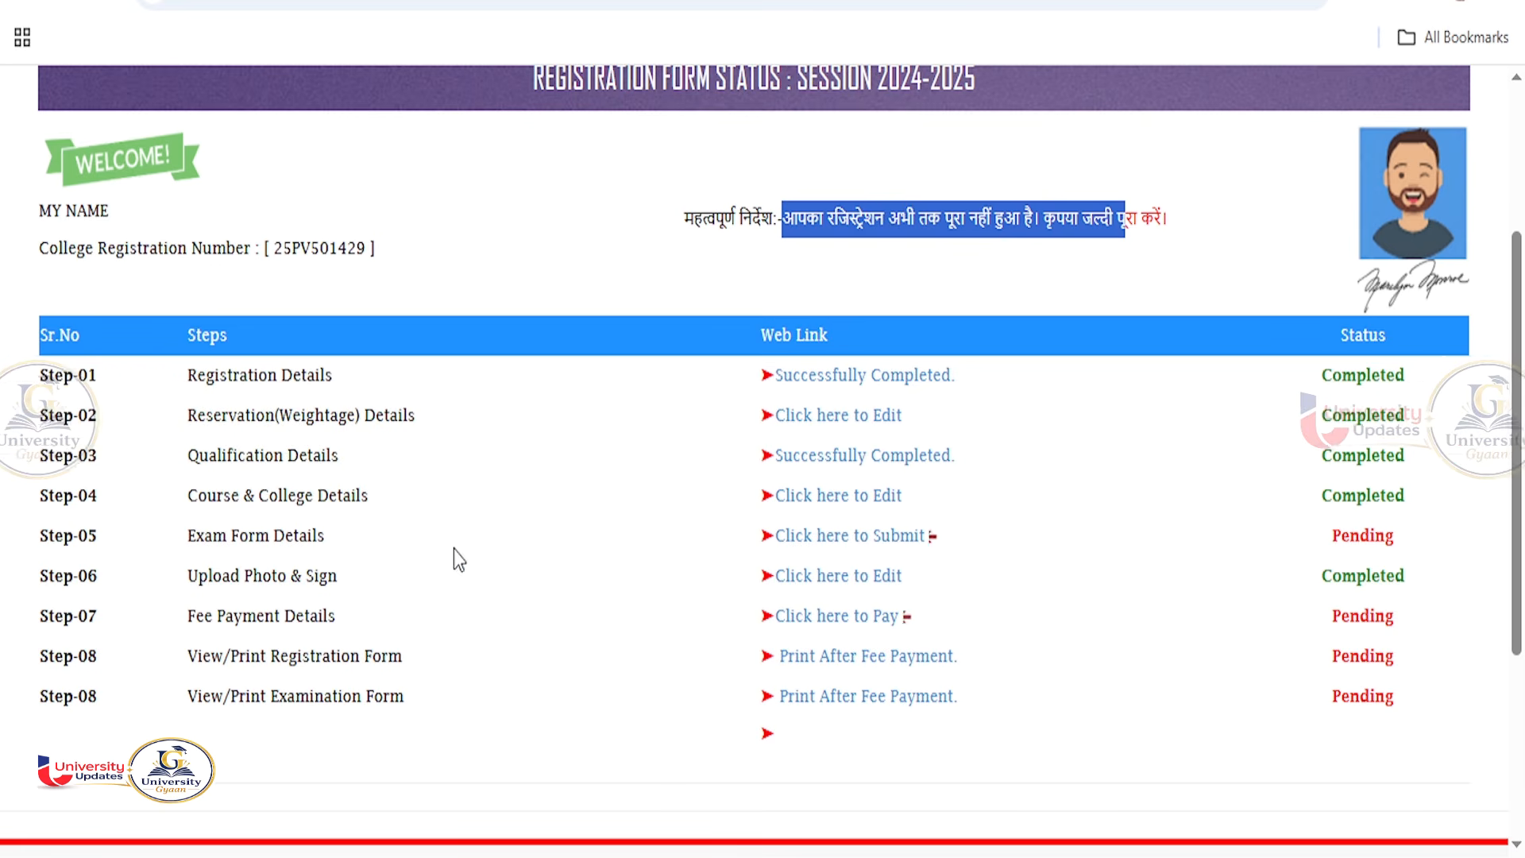
{"action": "left_click_drag", "start_coordinate": [1395, 537], "coordinate": [1341, 536]}
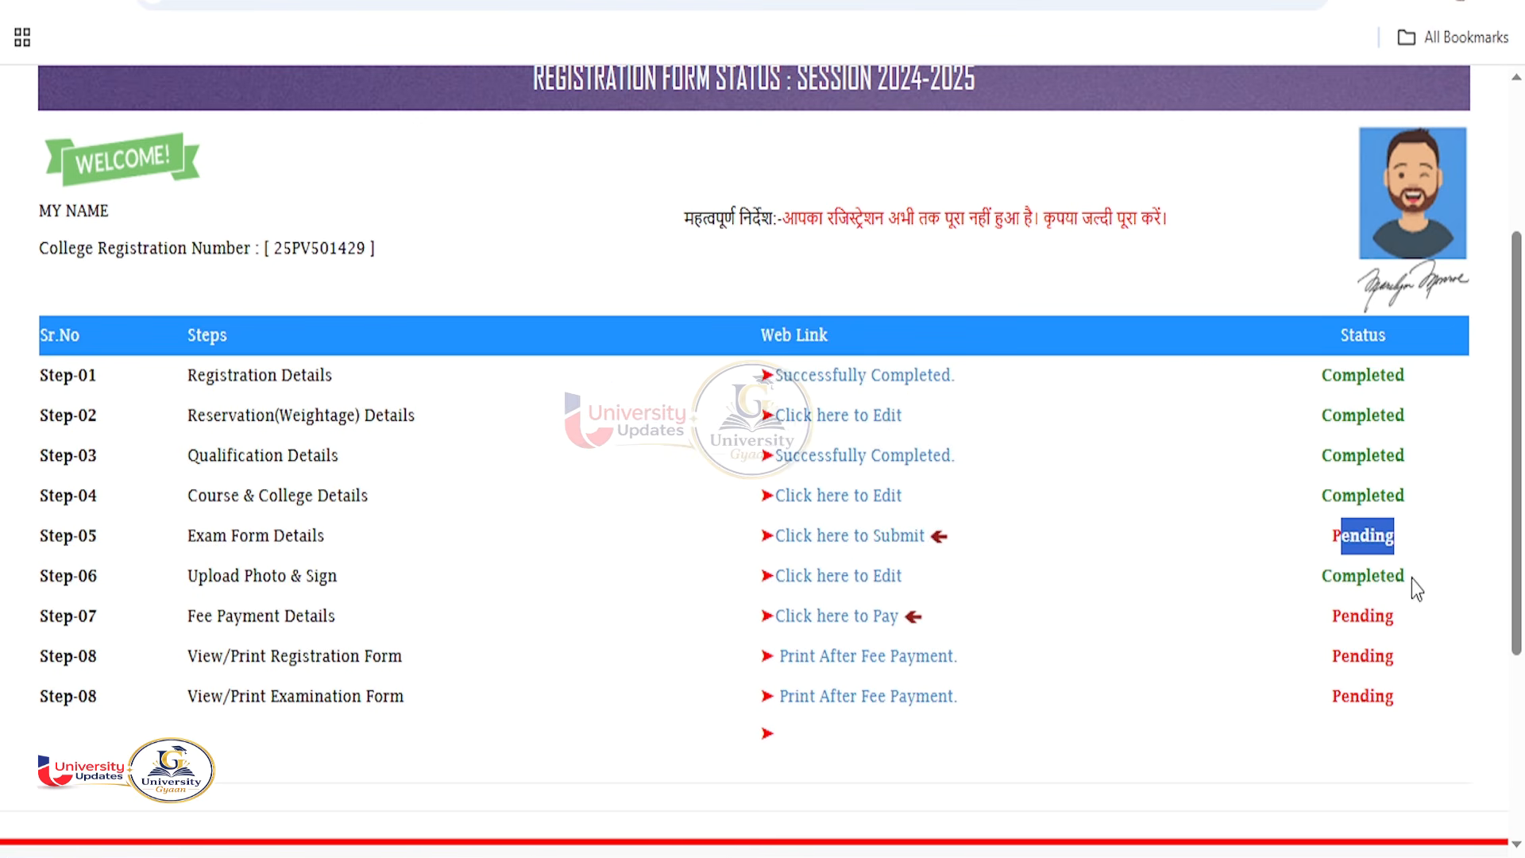
{"action": "left_click_drag", "start_coordinate": [1410, 577], "coordinate": [1356, 576]}
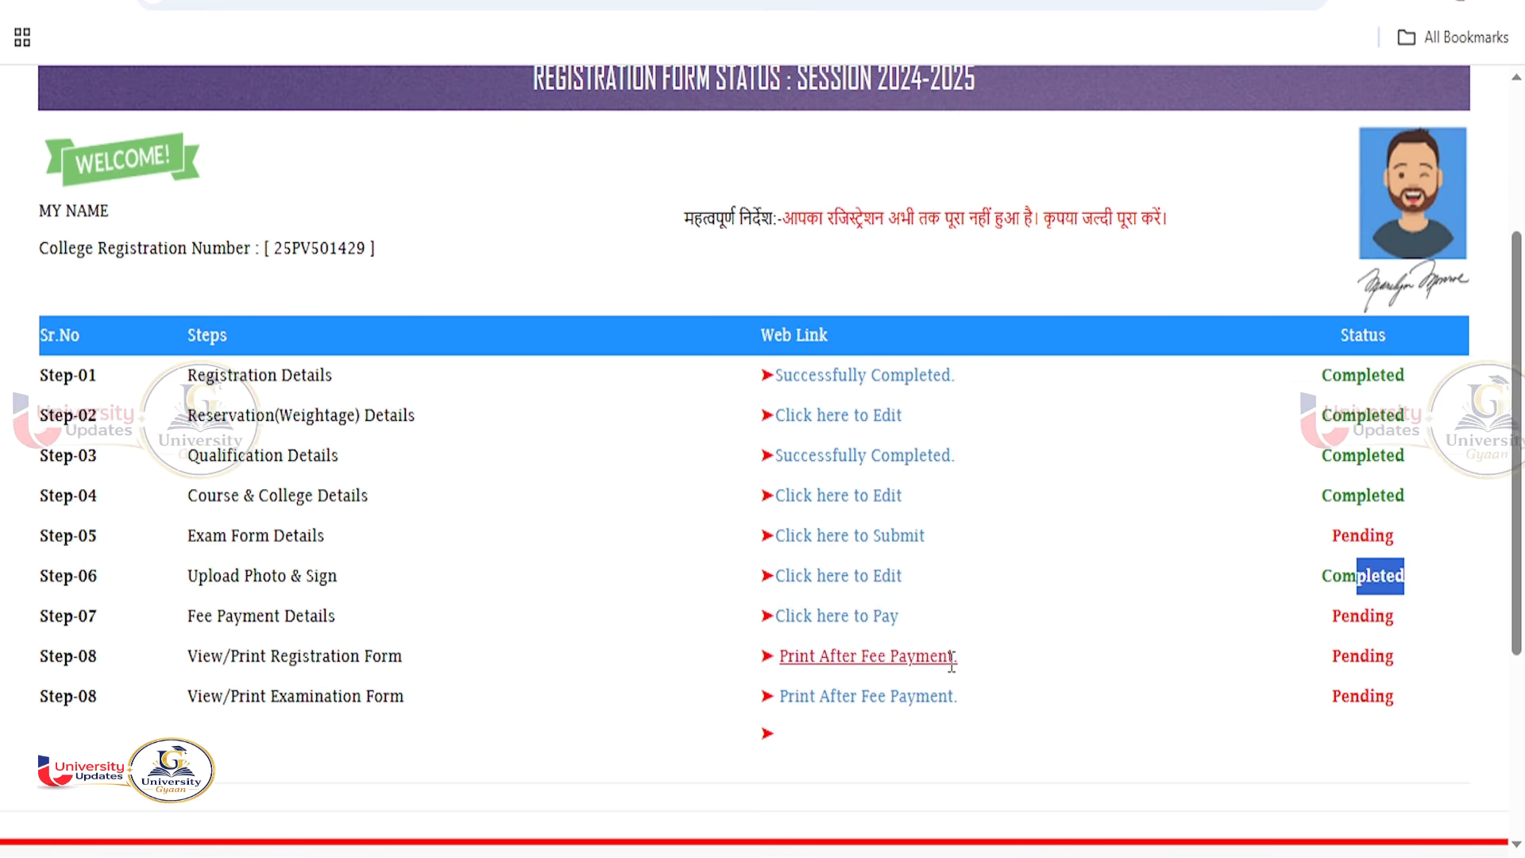
{"action": "left_click_drag", "start_coordinate": [324, 703], "coordinate": [410, 703]}
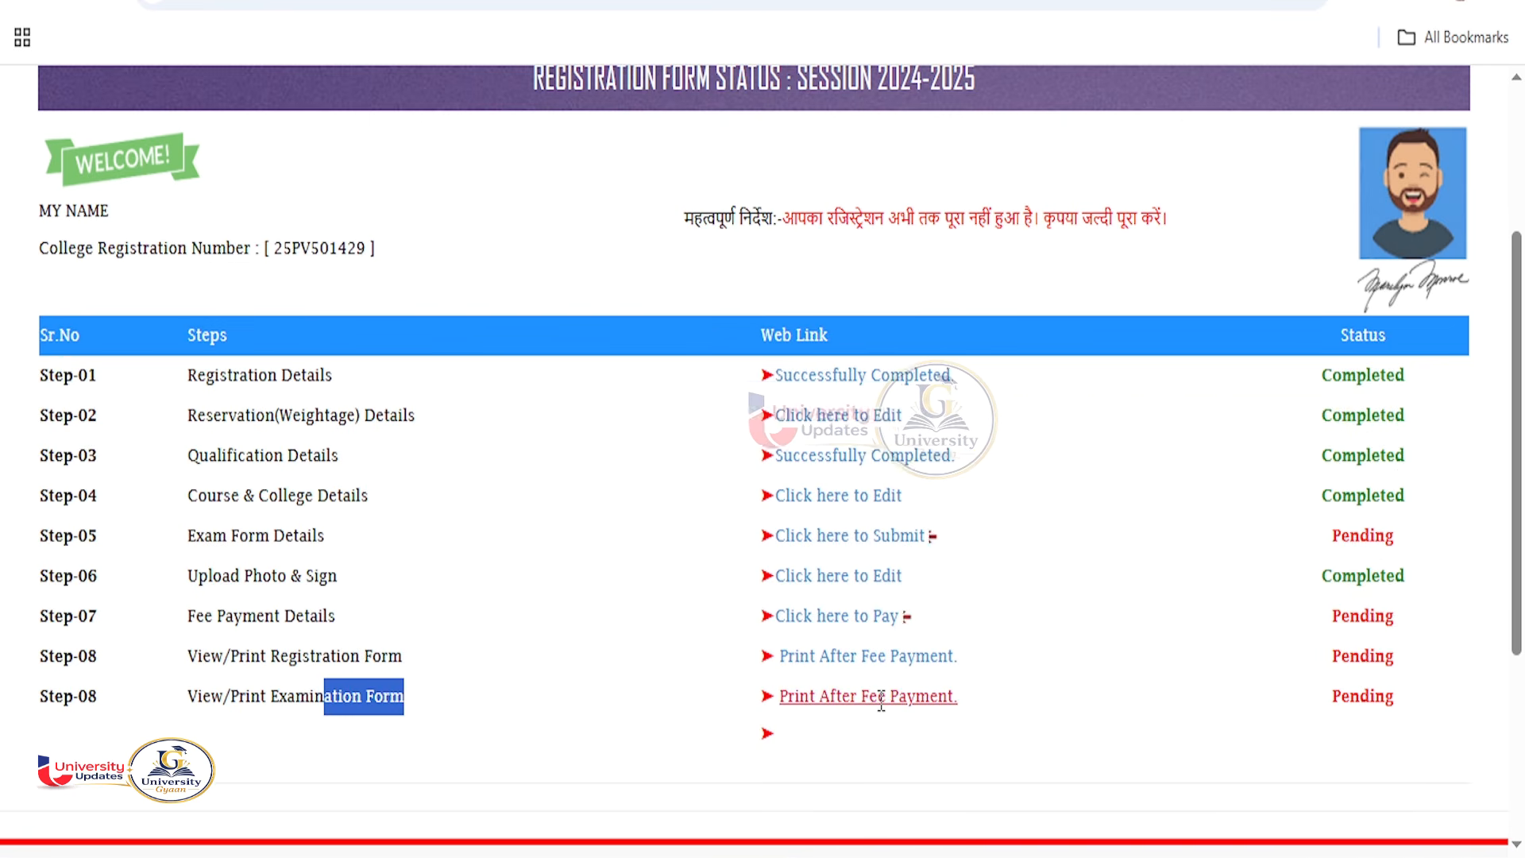
{"action": "scroll", "coordinate": [880, 702], "scroll_direction": "up", "scroll_amount": 3}
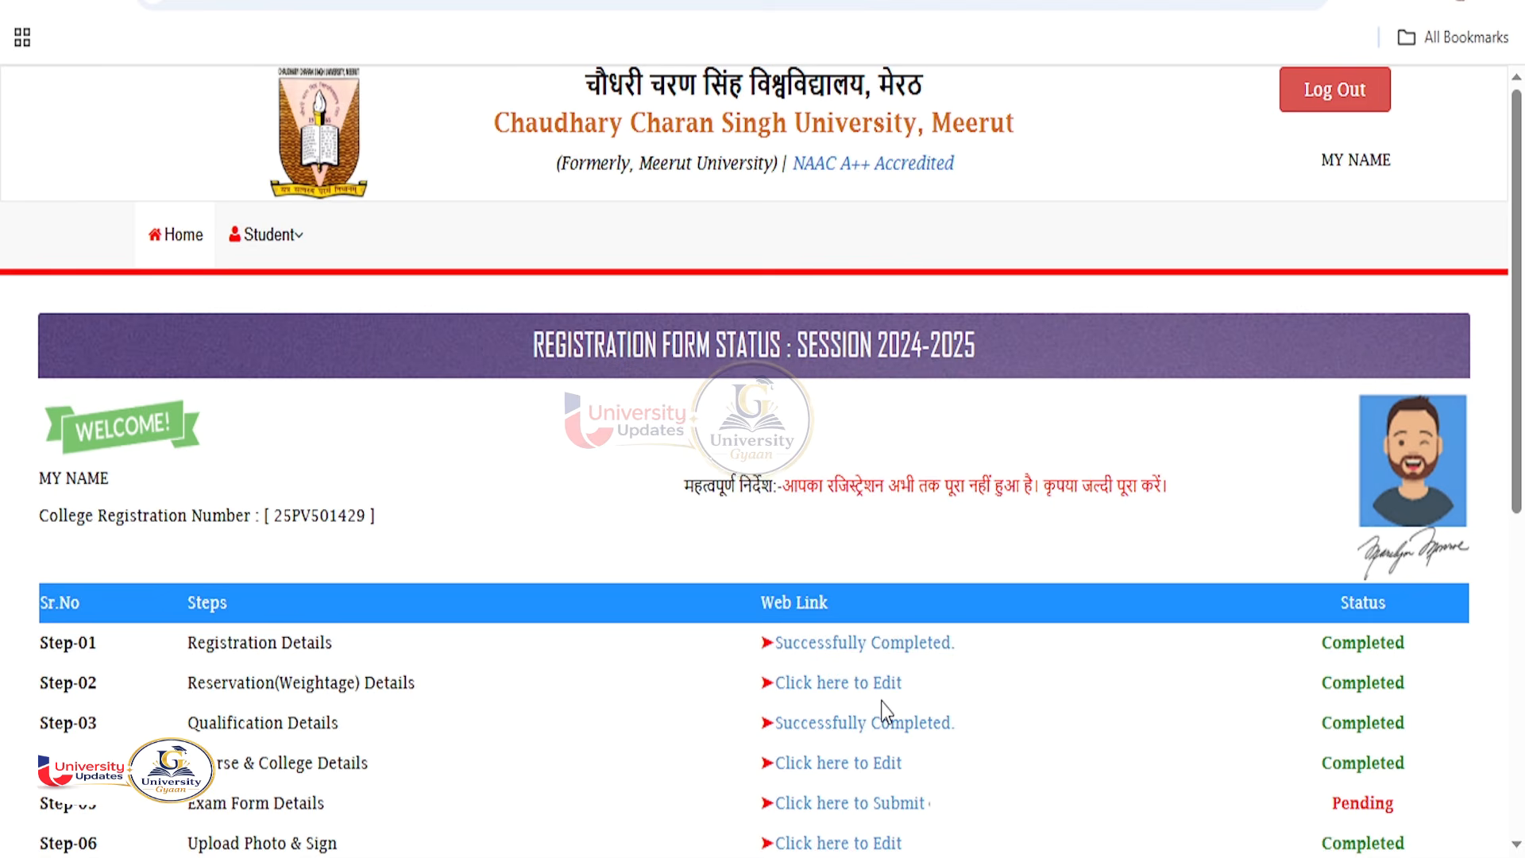